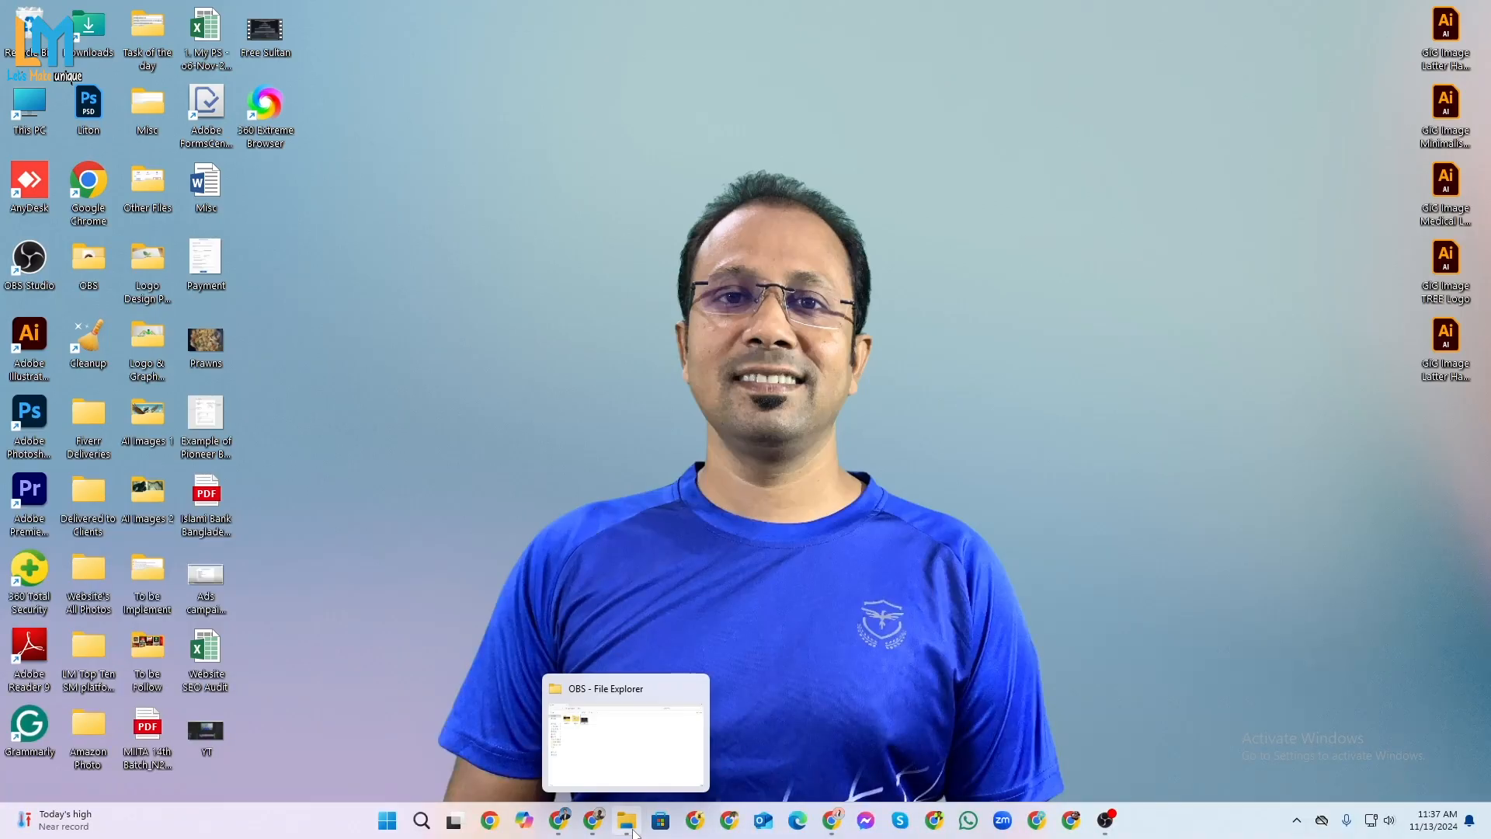
Open Google Chrome, maximize its window, and load Facebook from the saved bookmark.
left_click(696, 821)
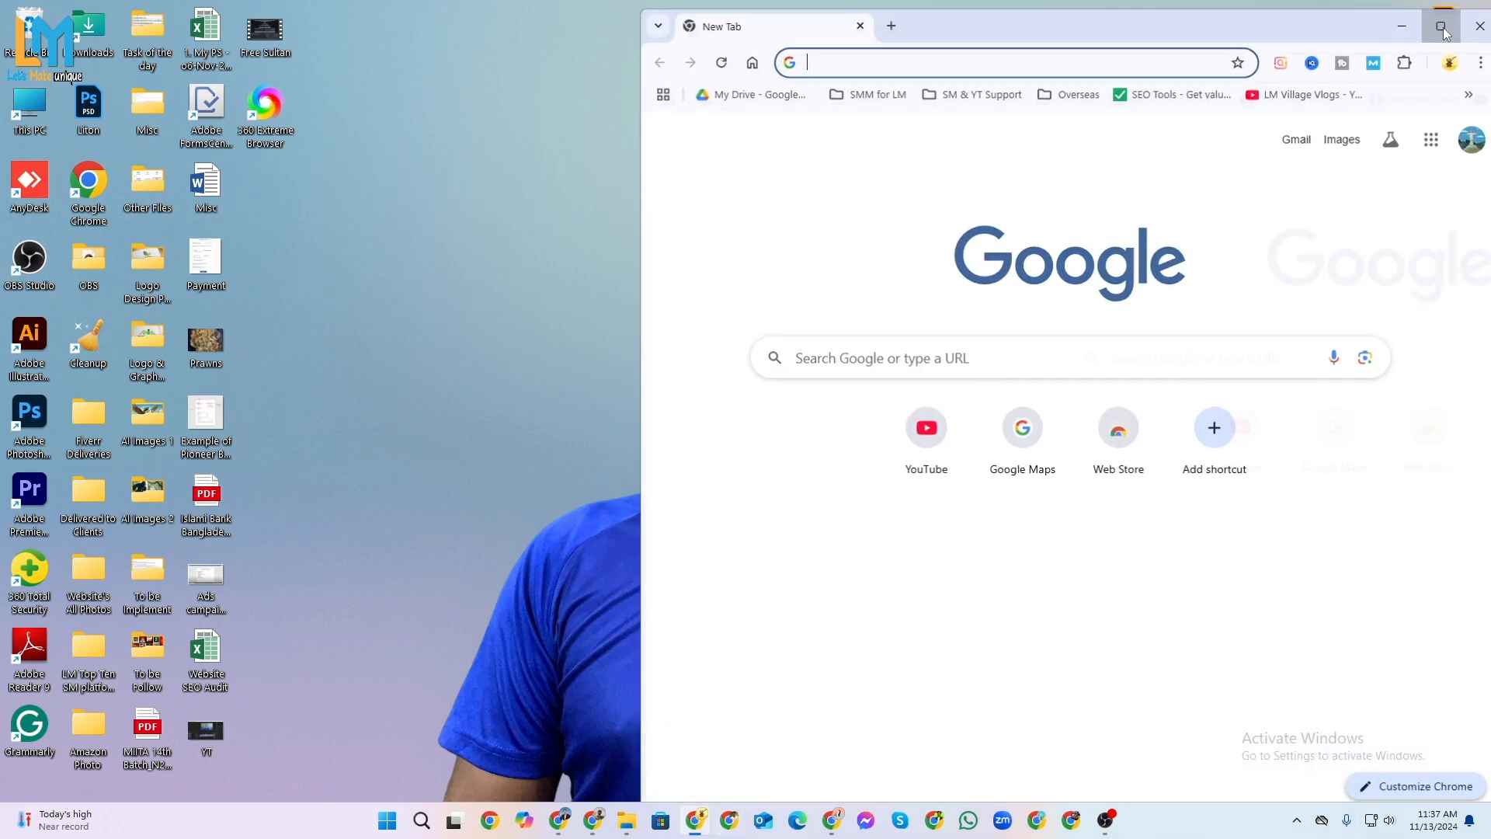
left_click(1441, 27)
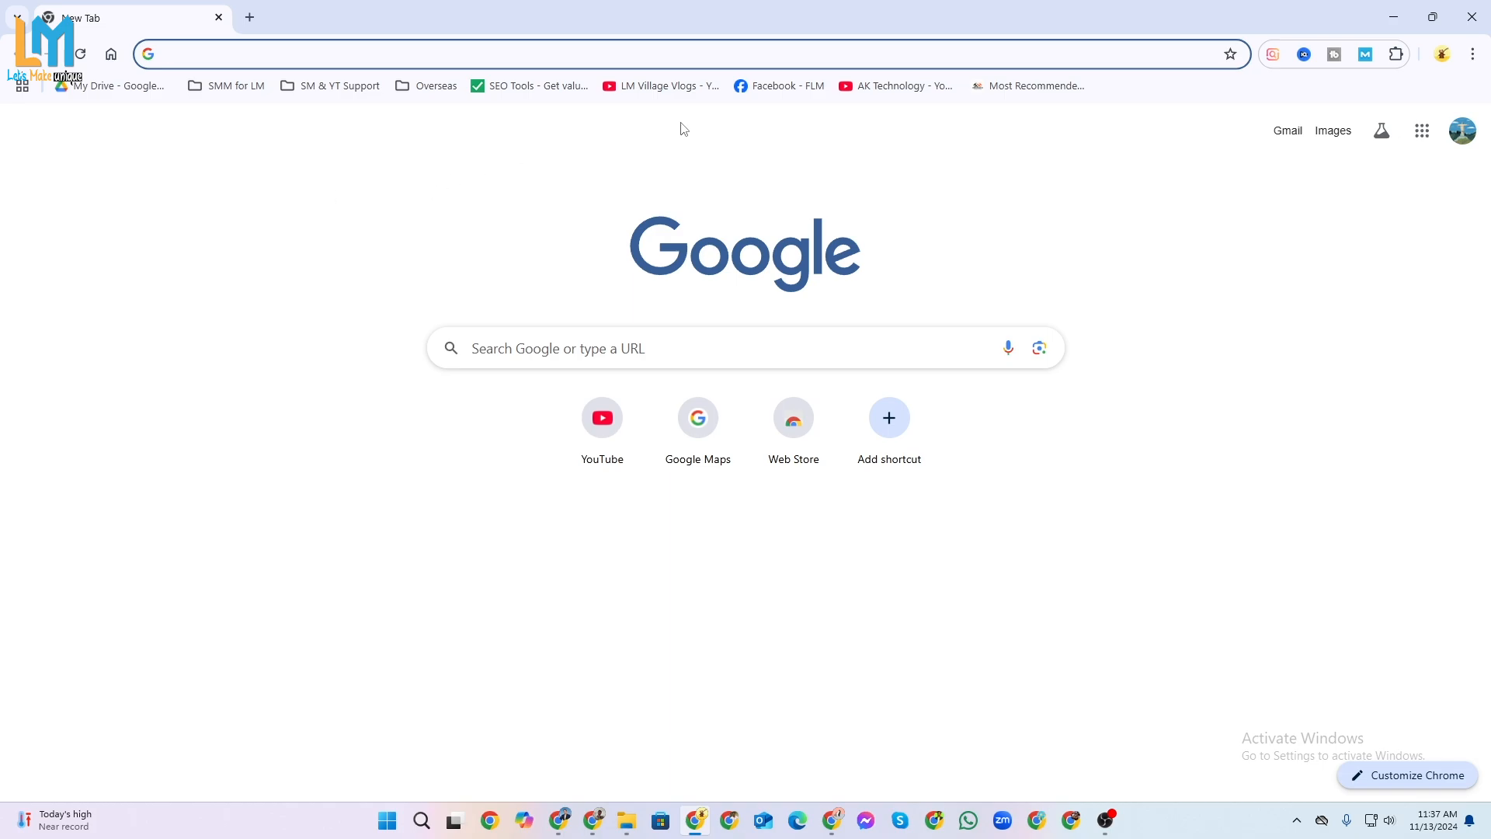
left_click(786, 90)
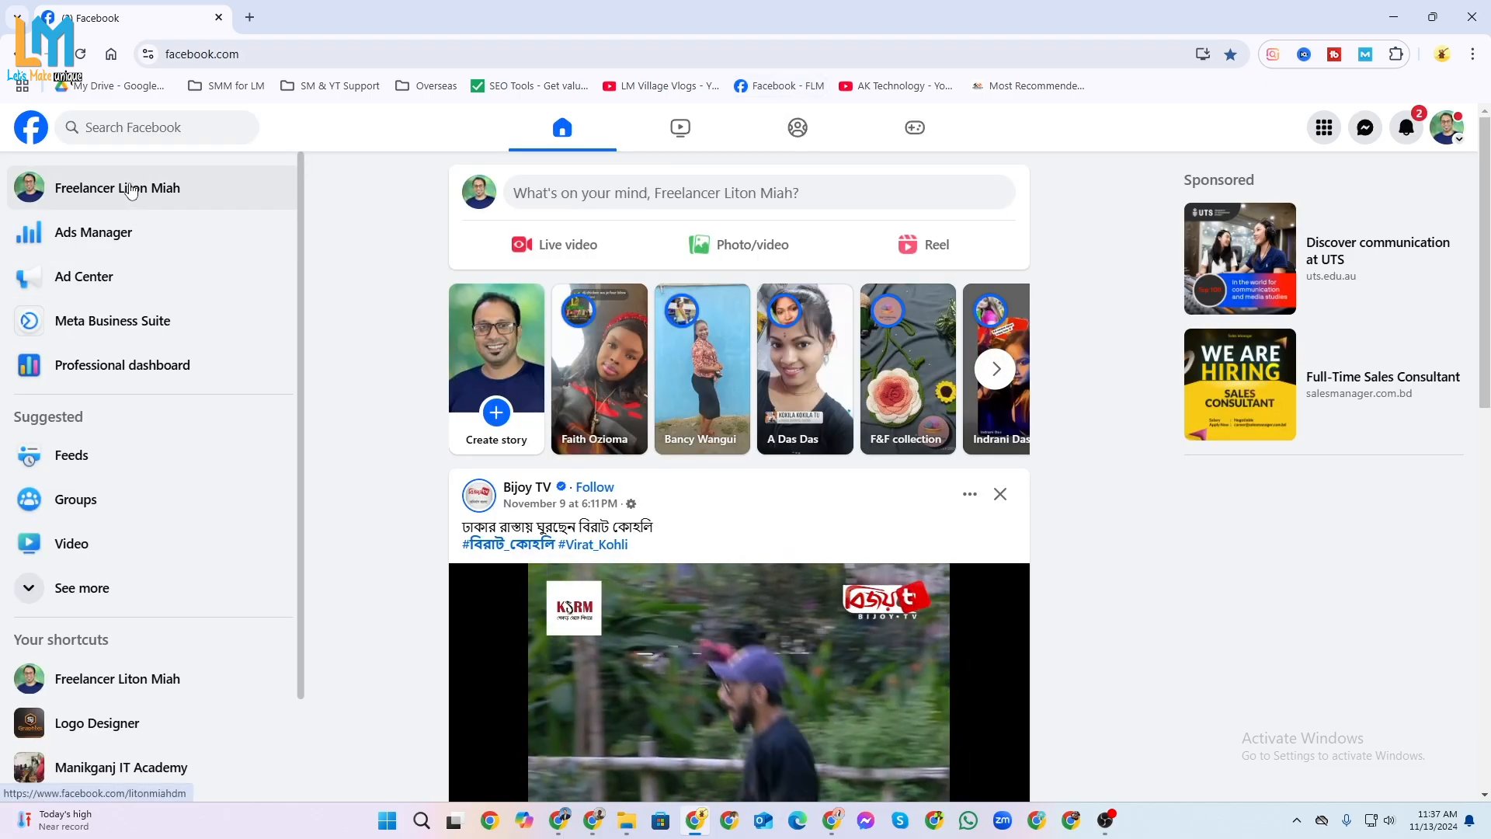
Look at the available Facebook profiles, then open Ads Manager and dismiss the payment method notice.
left_click(1442, 127)
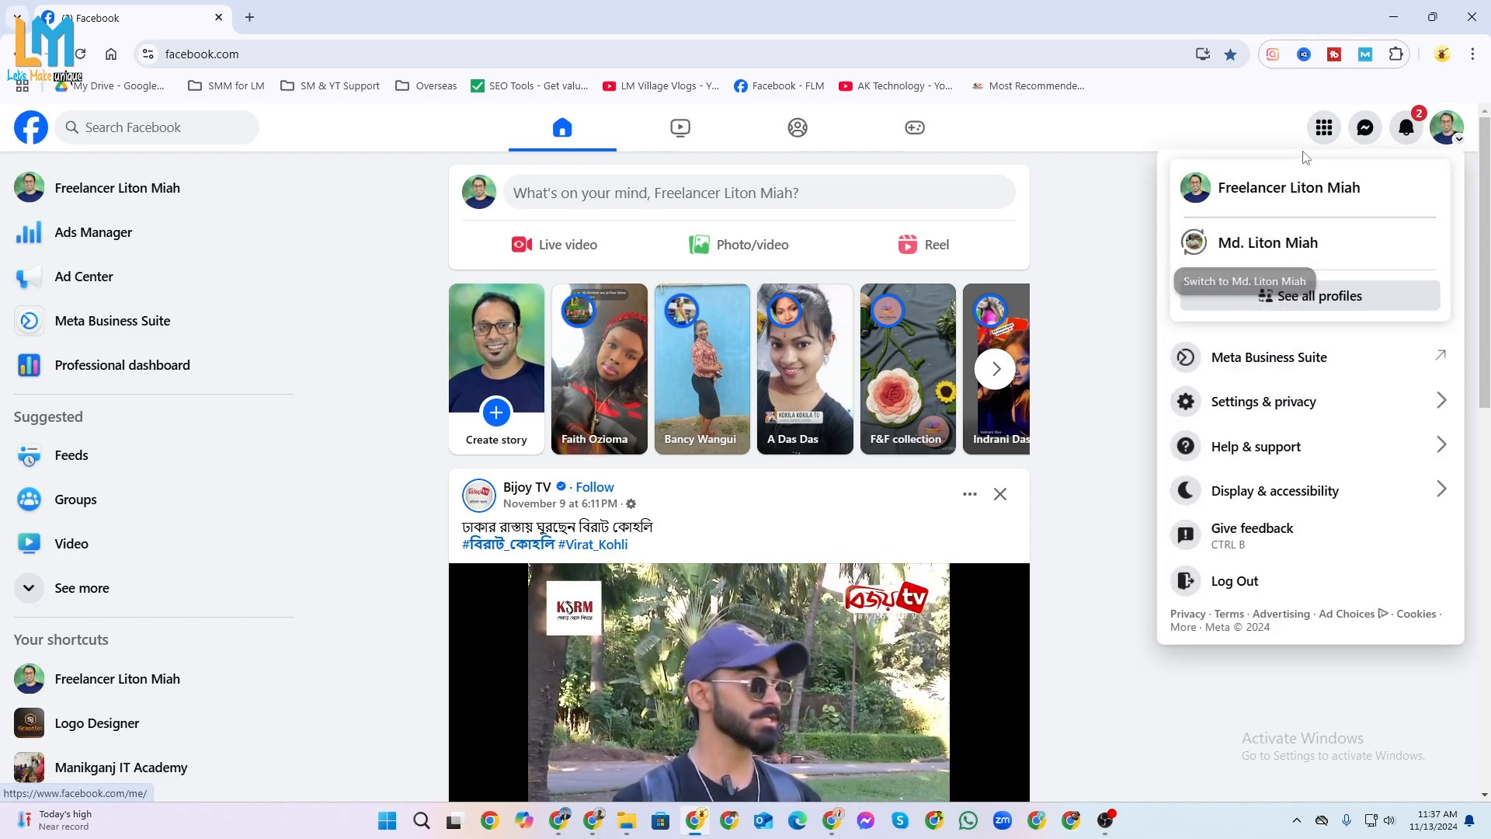
left_click(342, 232)
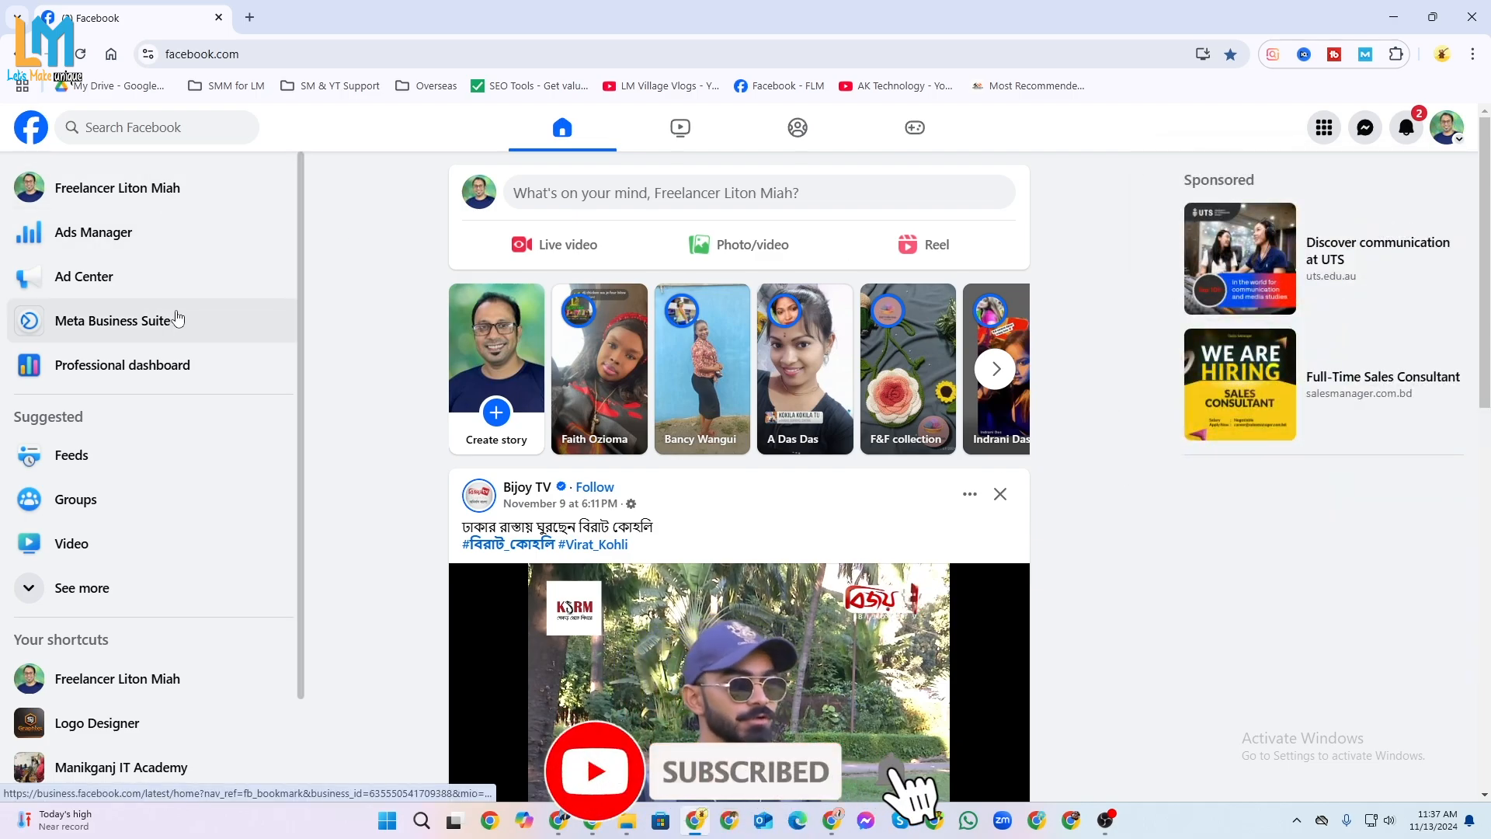
left_click(118, 235)
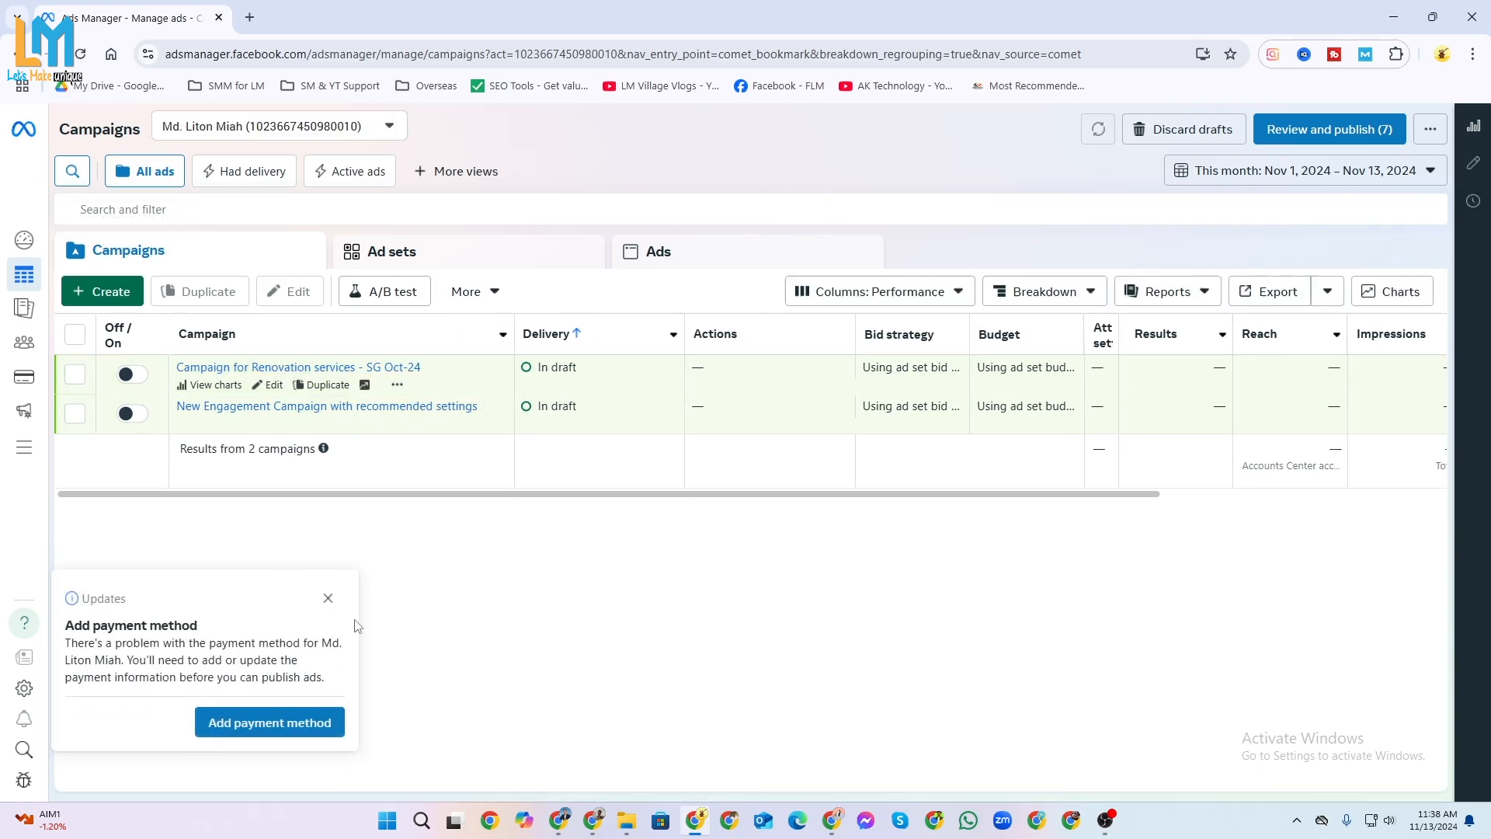
left_click(329, 599)
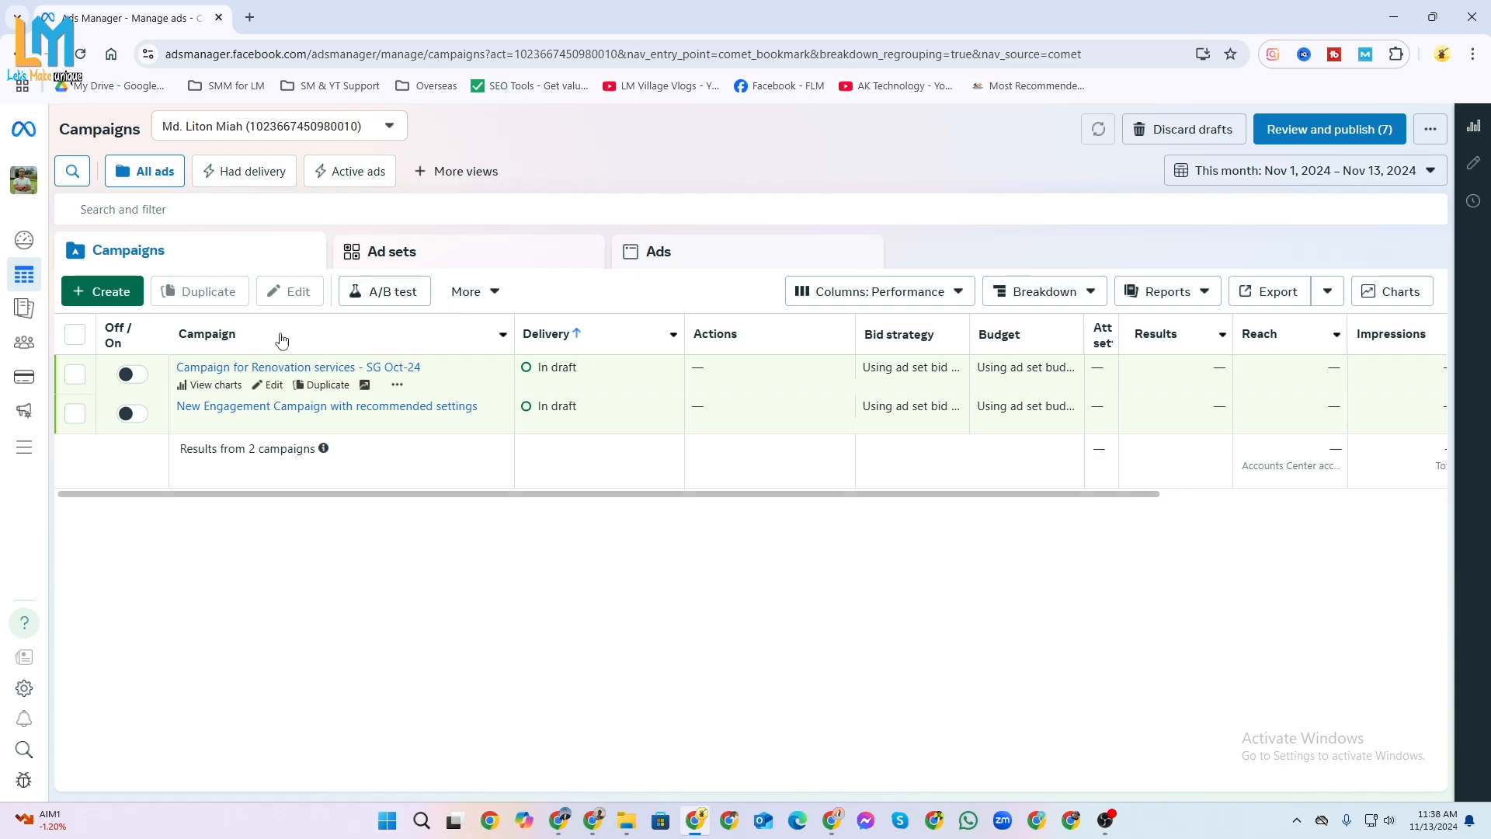
Create a new auction campaign with the Engagement objective, using the manual engagement campaign setup.
left_click(92, 294)
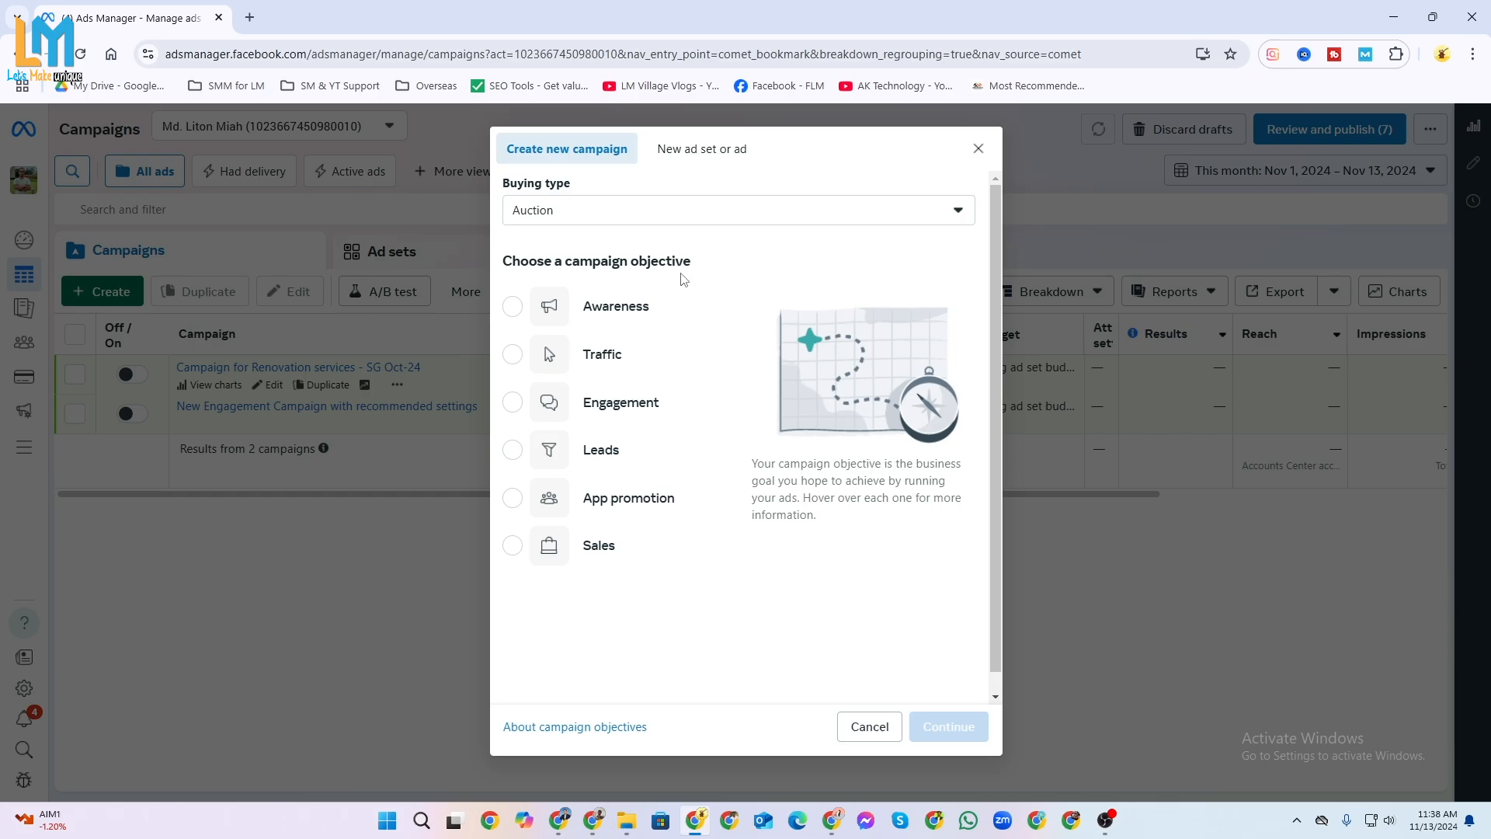
mouse_move(650, 298)
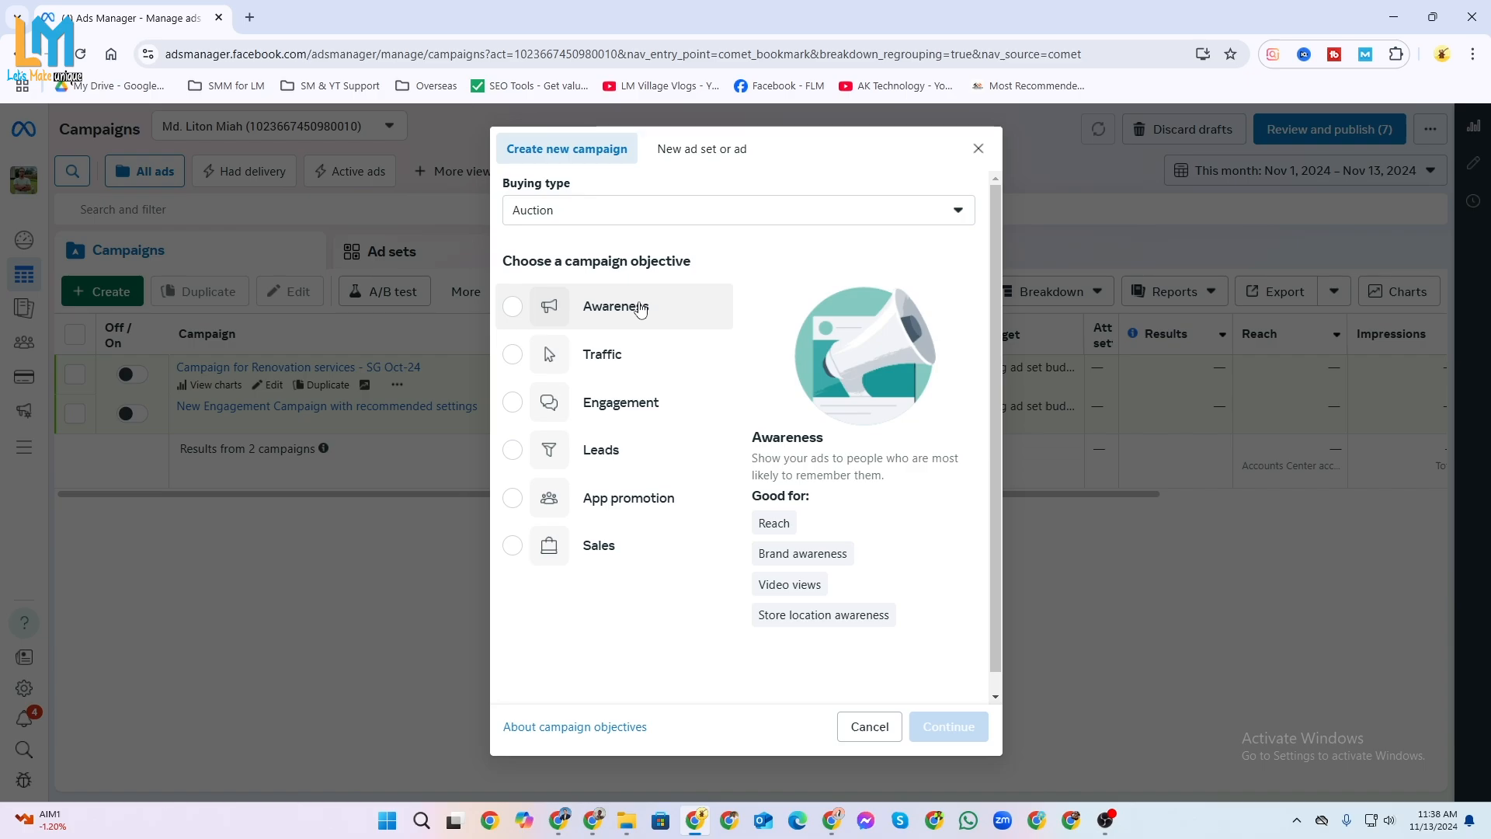
mouse_move(610, 355)
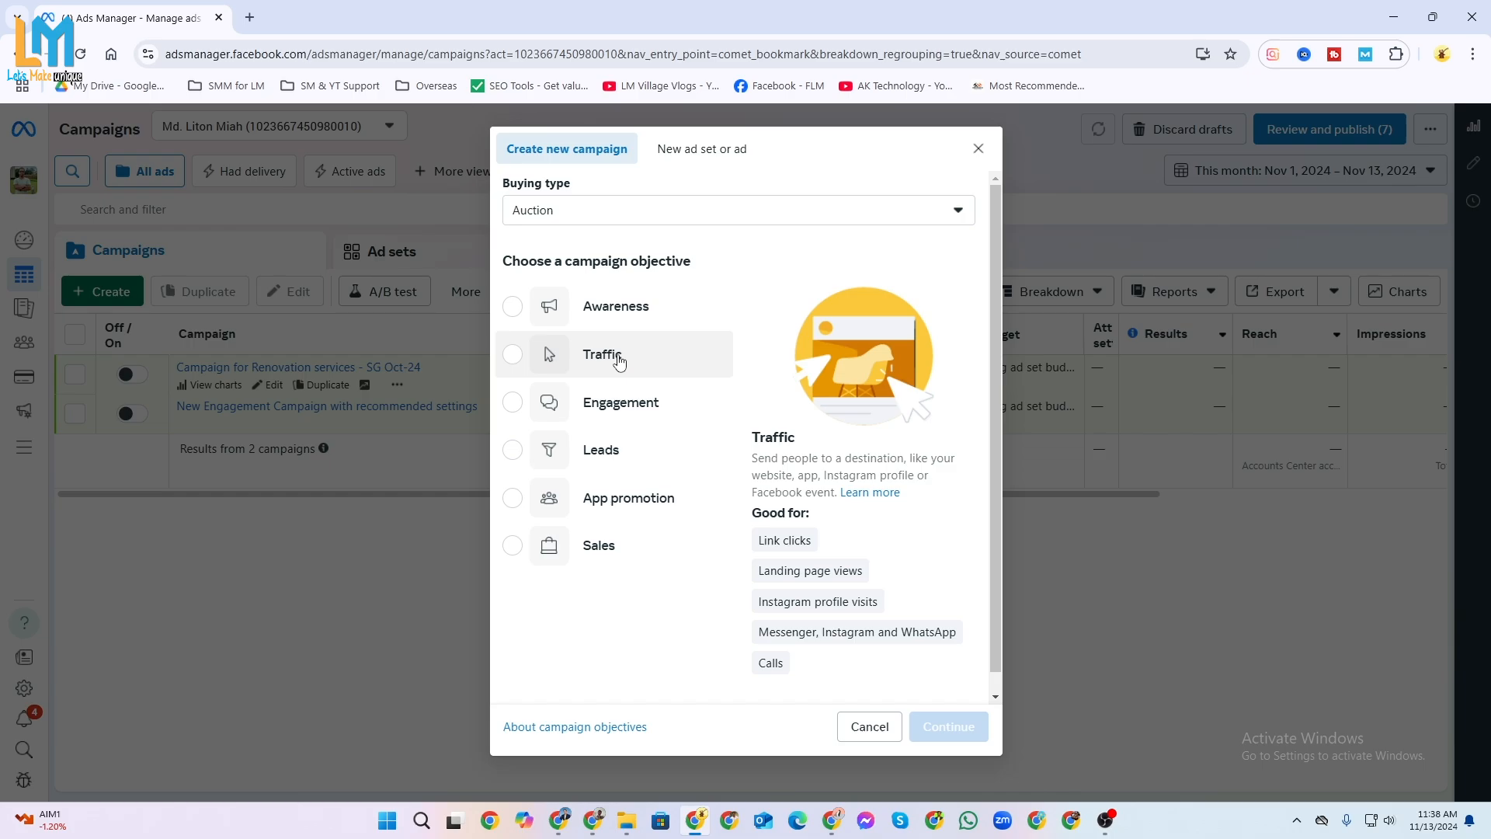
mouse_move(622, 418)
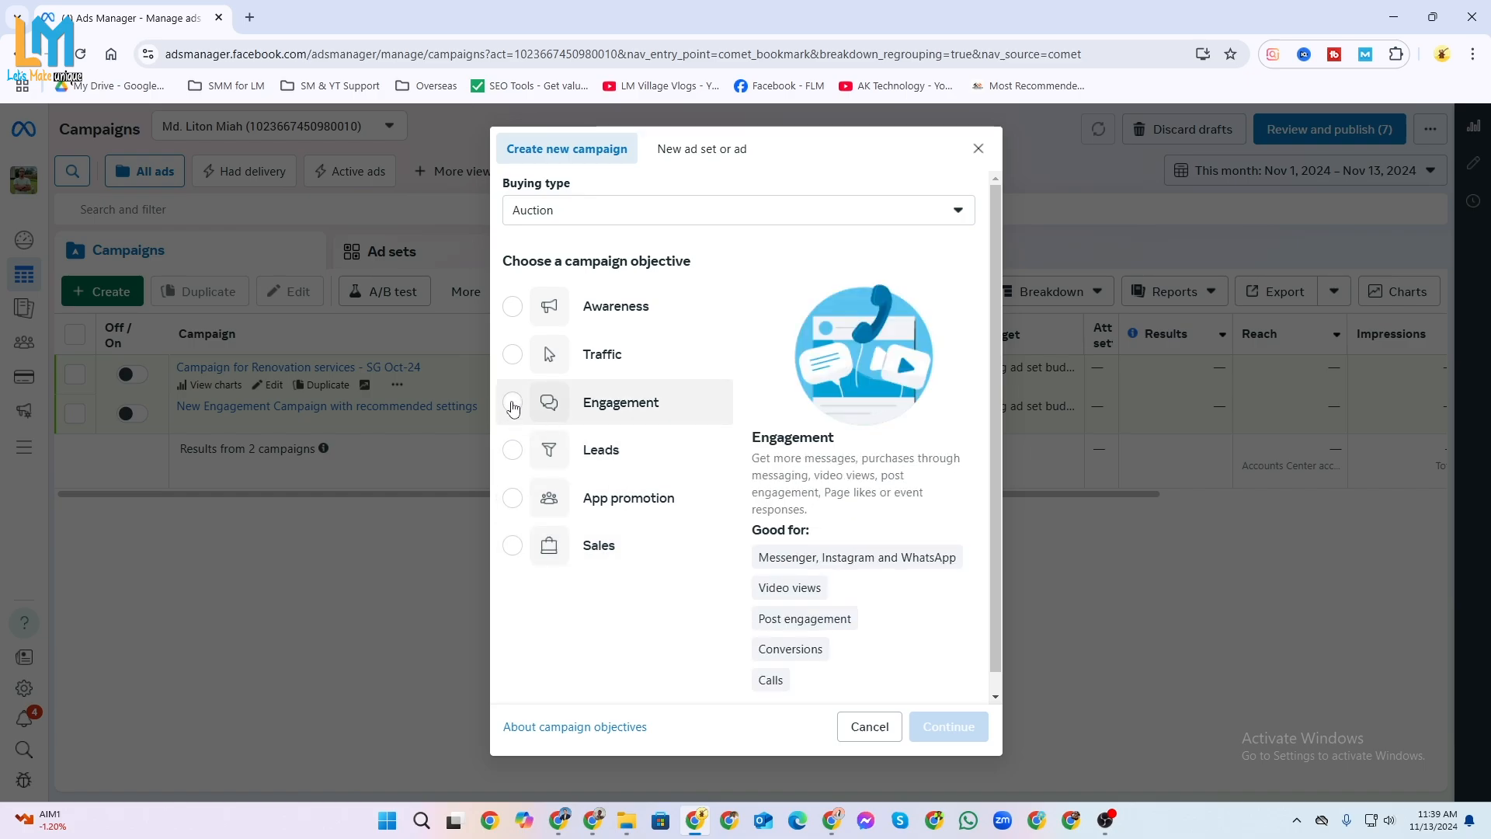
left_click(513, 404)
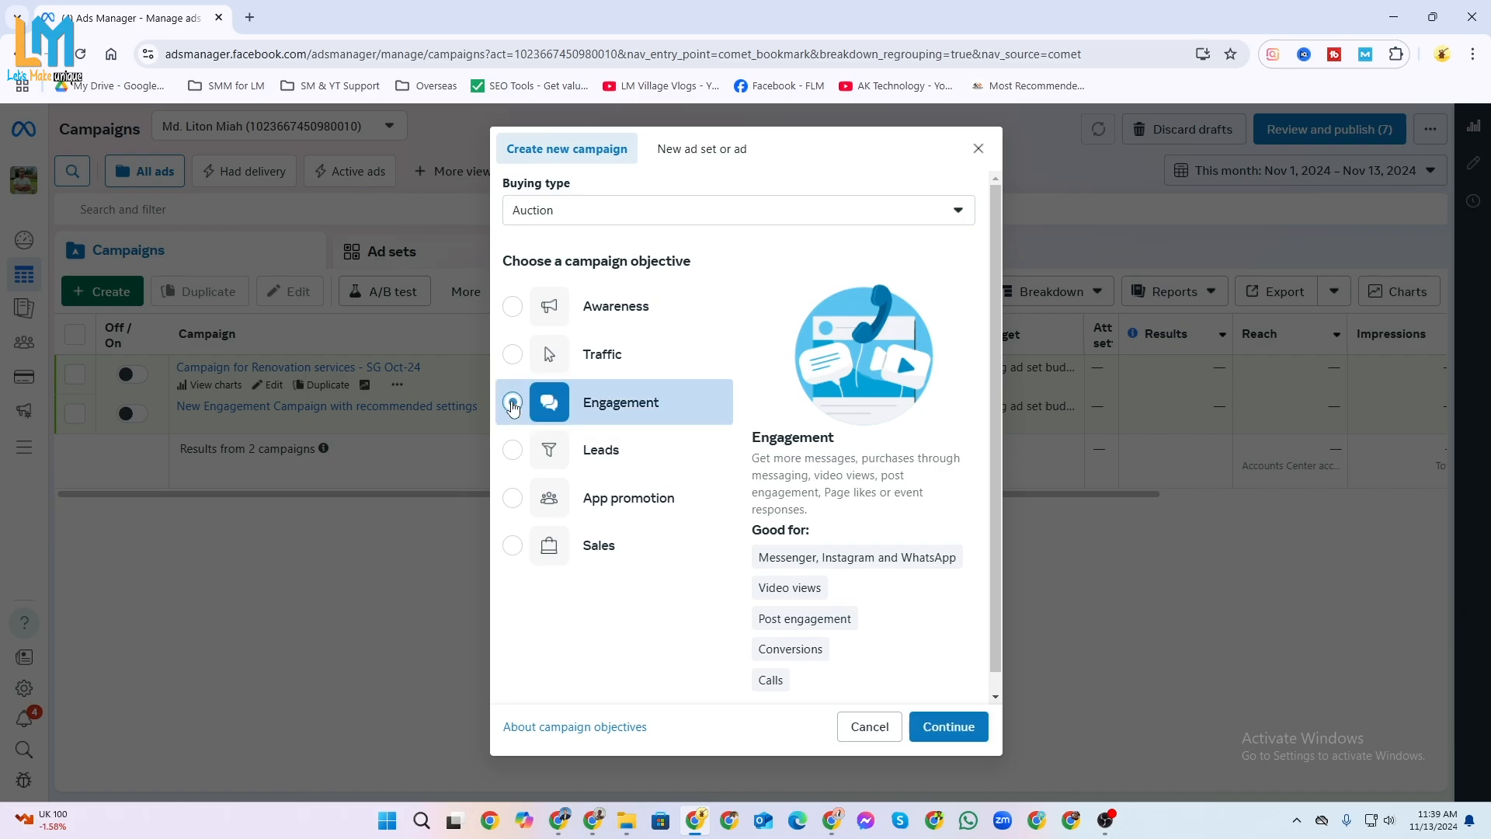
left_click(968, 727)
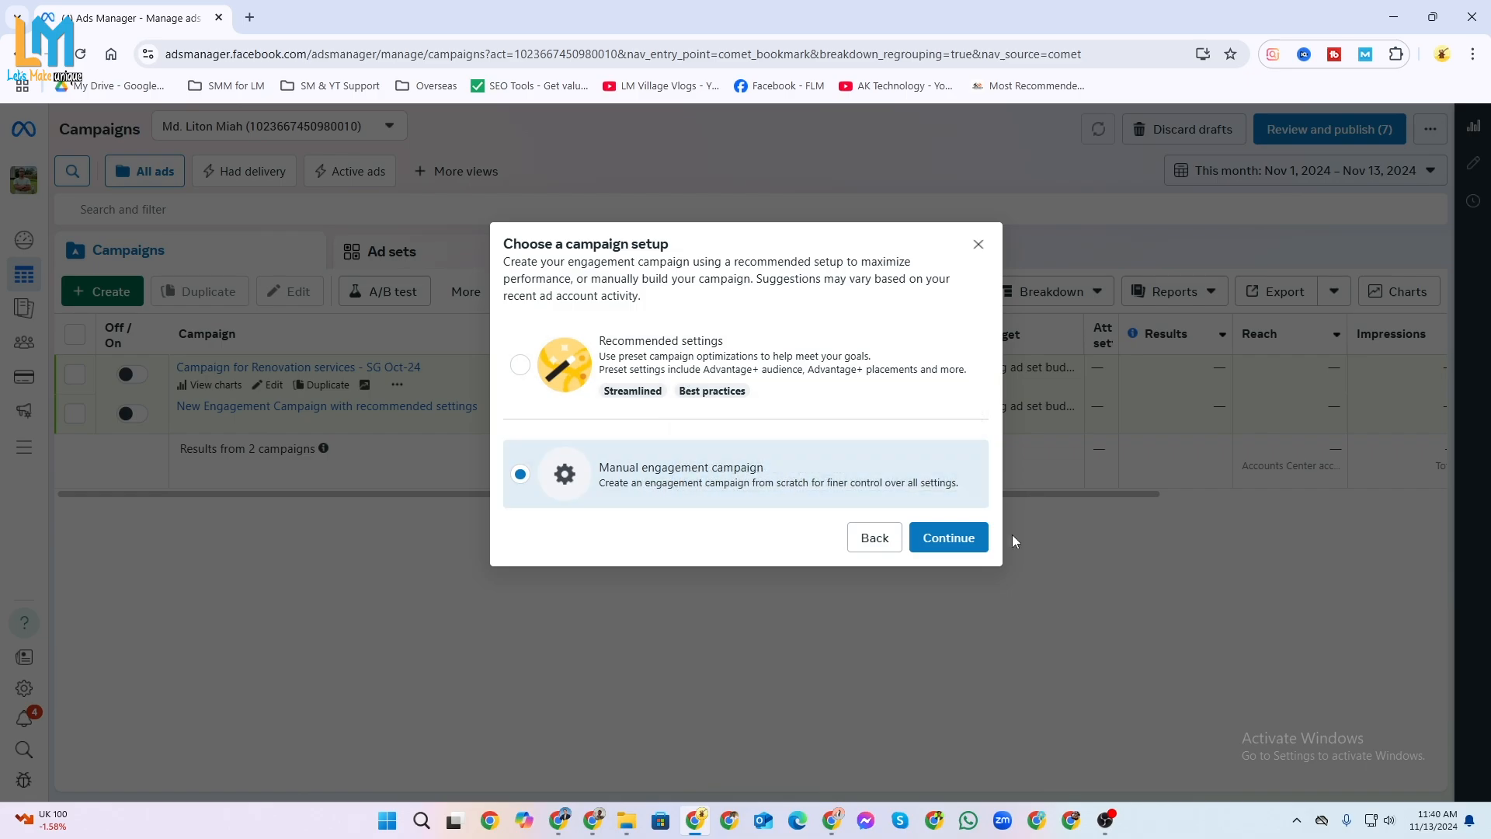
left_click(956, 538)
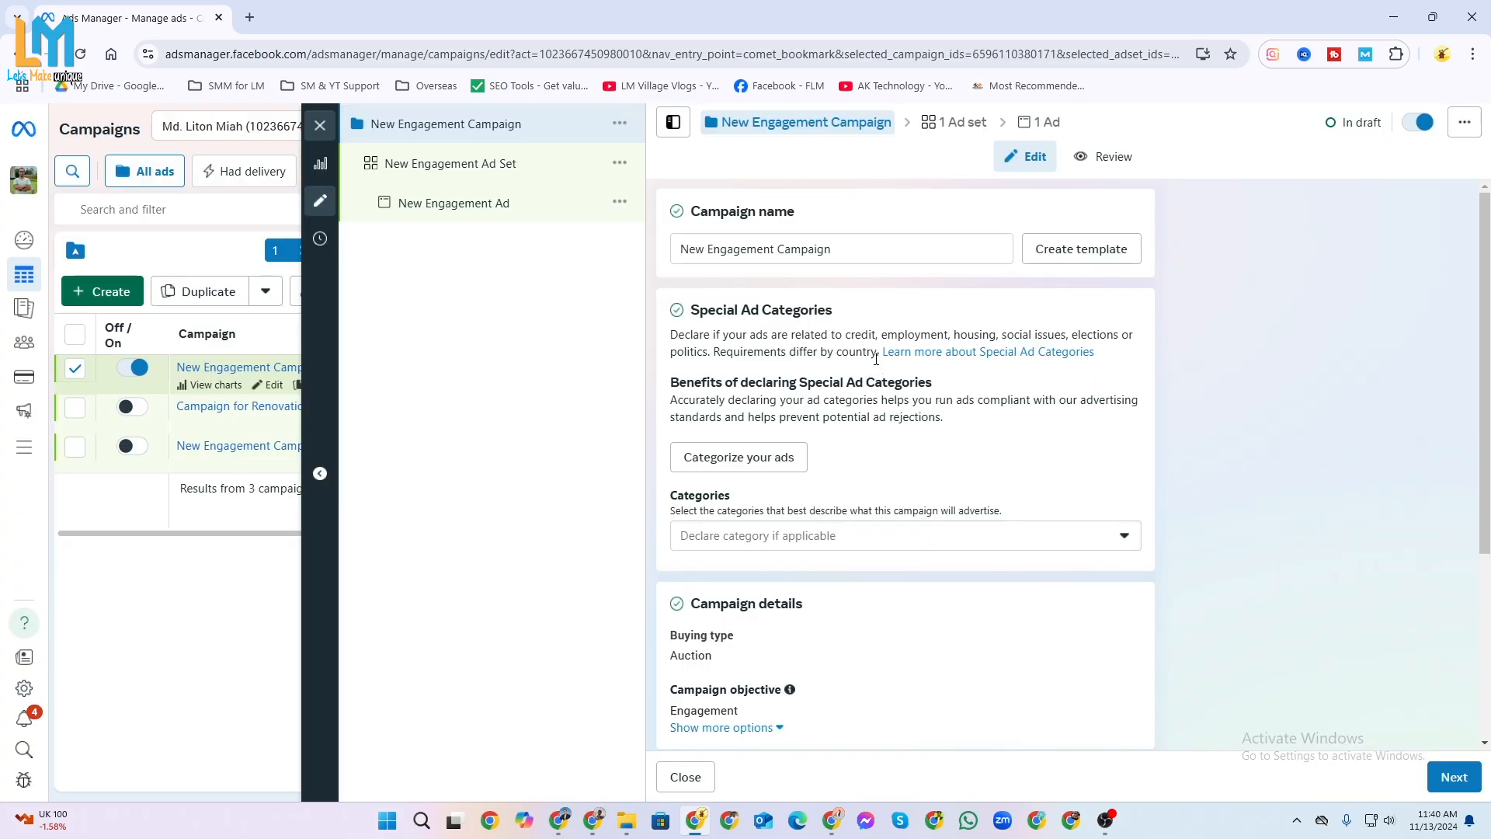
Rename the new campaign as "Digital Marketilng Campaign".
left_click(856, 249)
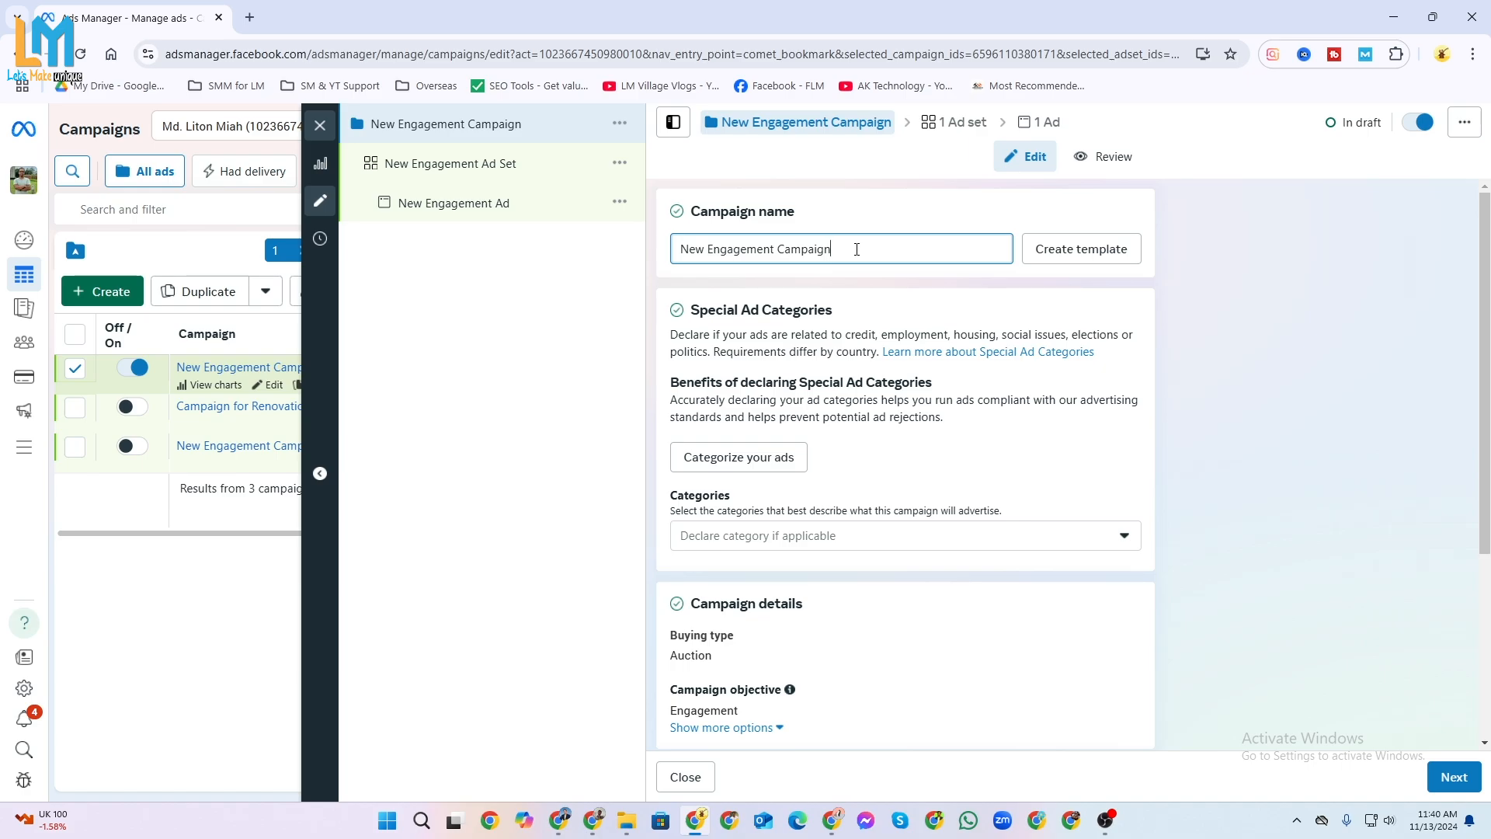
triple_click(857, 248)
type("Digital Marketilng Campaign")
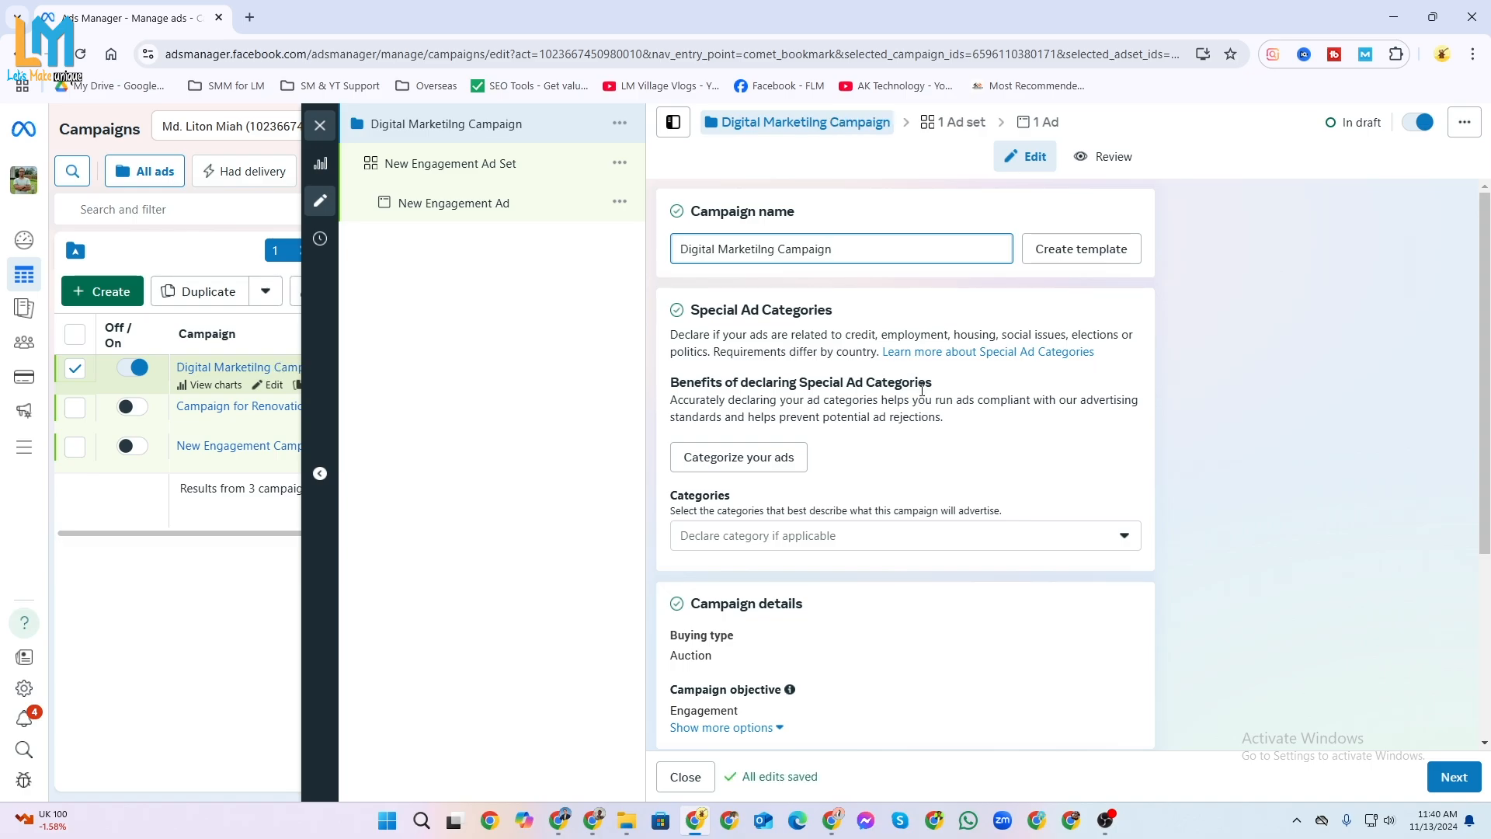
Show the additional options in the campaign details and review the campaign spending limit setting.
scroll(928, 447, "down", 1)
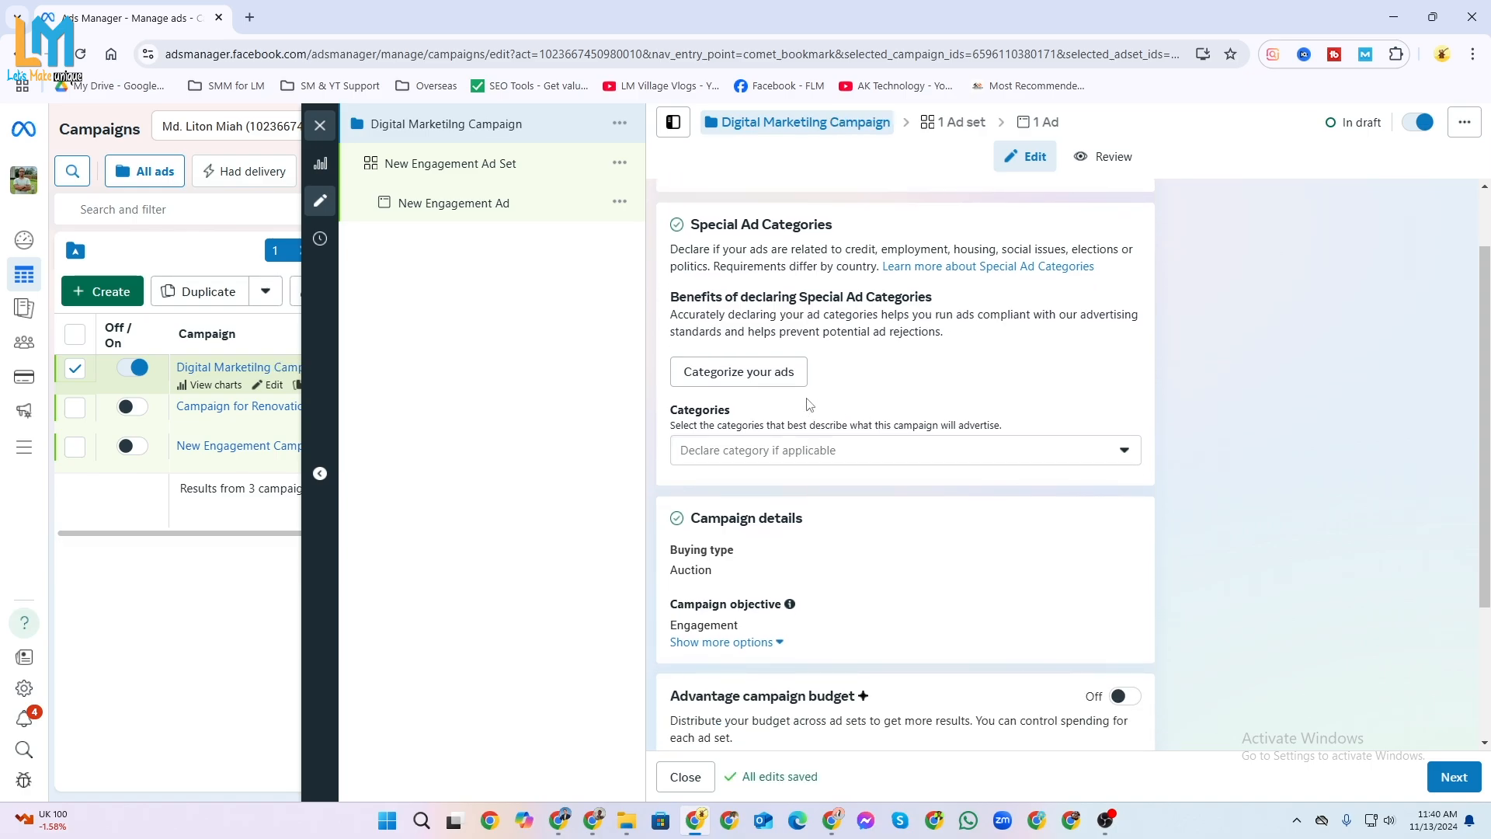
scroll(823, 398, "down", 2)
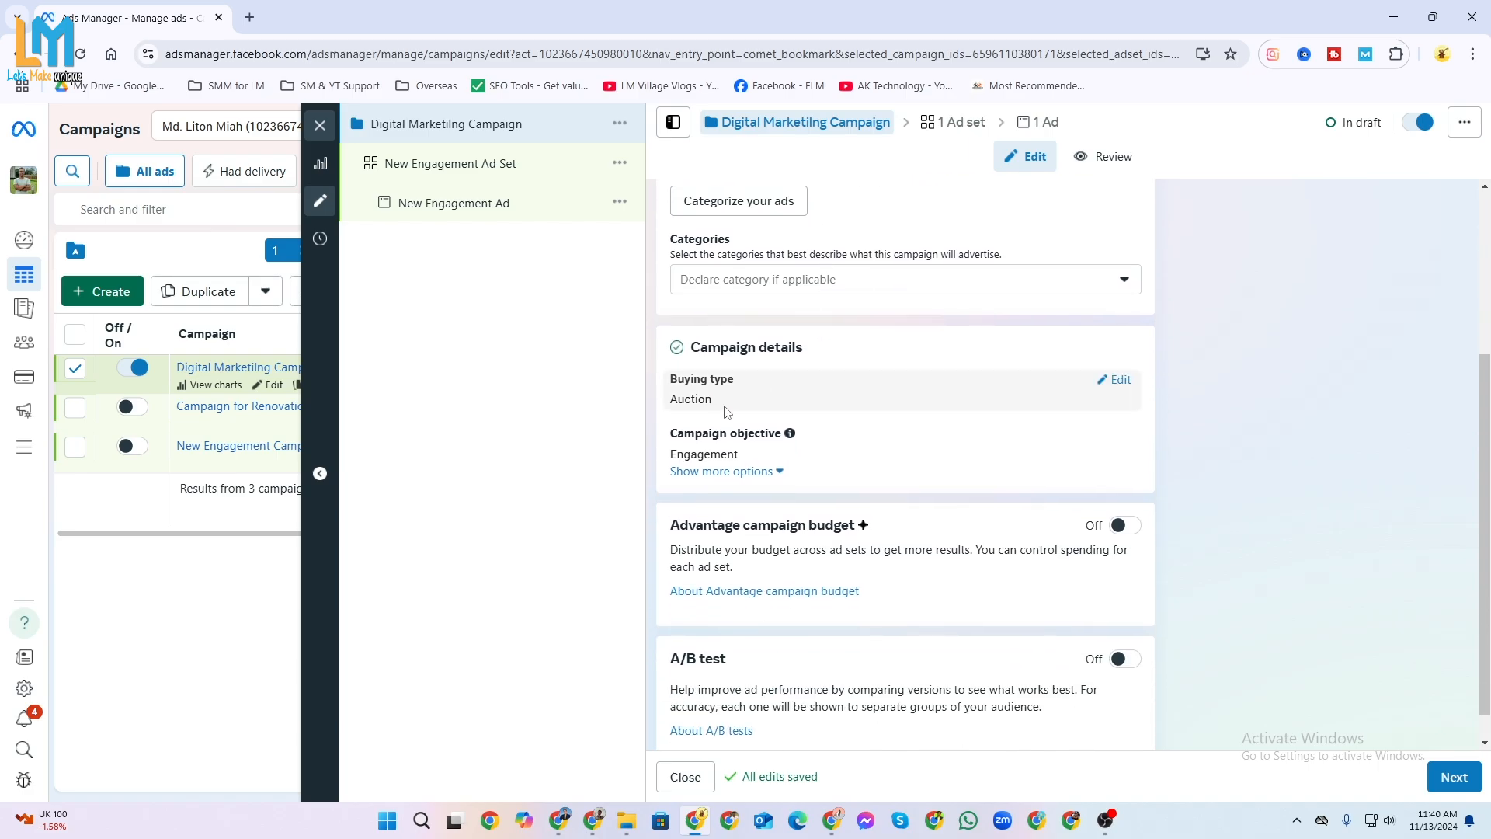
left_click(759, 476)
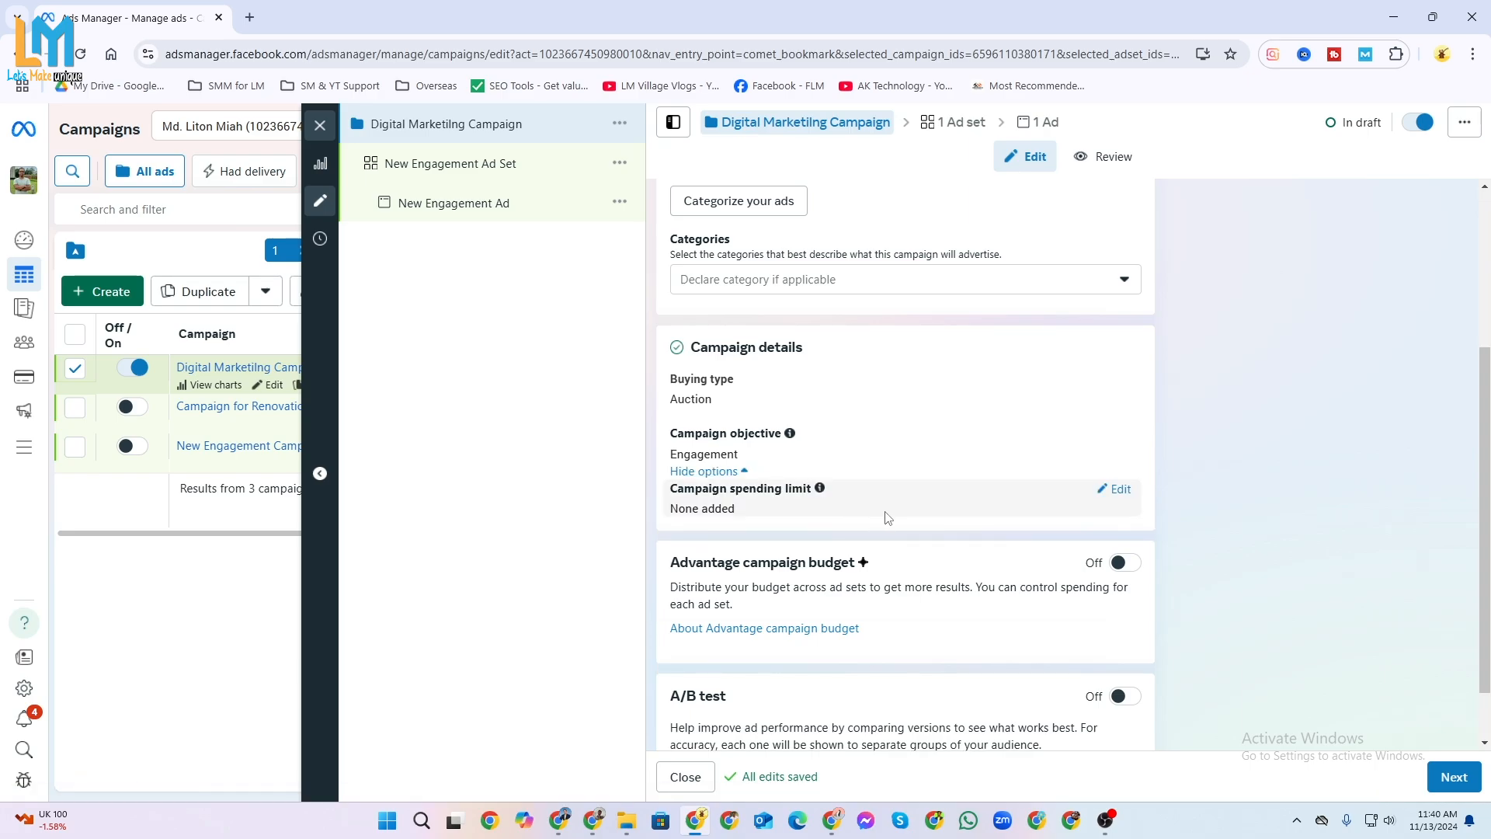
scroll(910, 509, "down", 1)
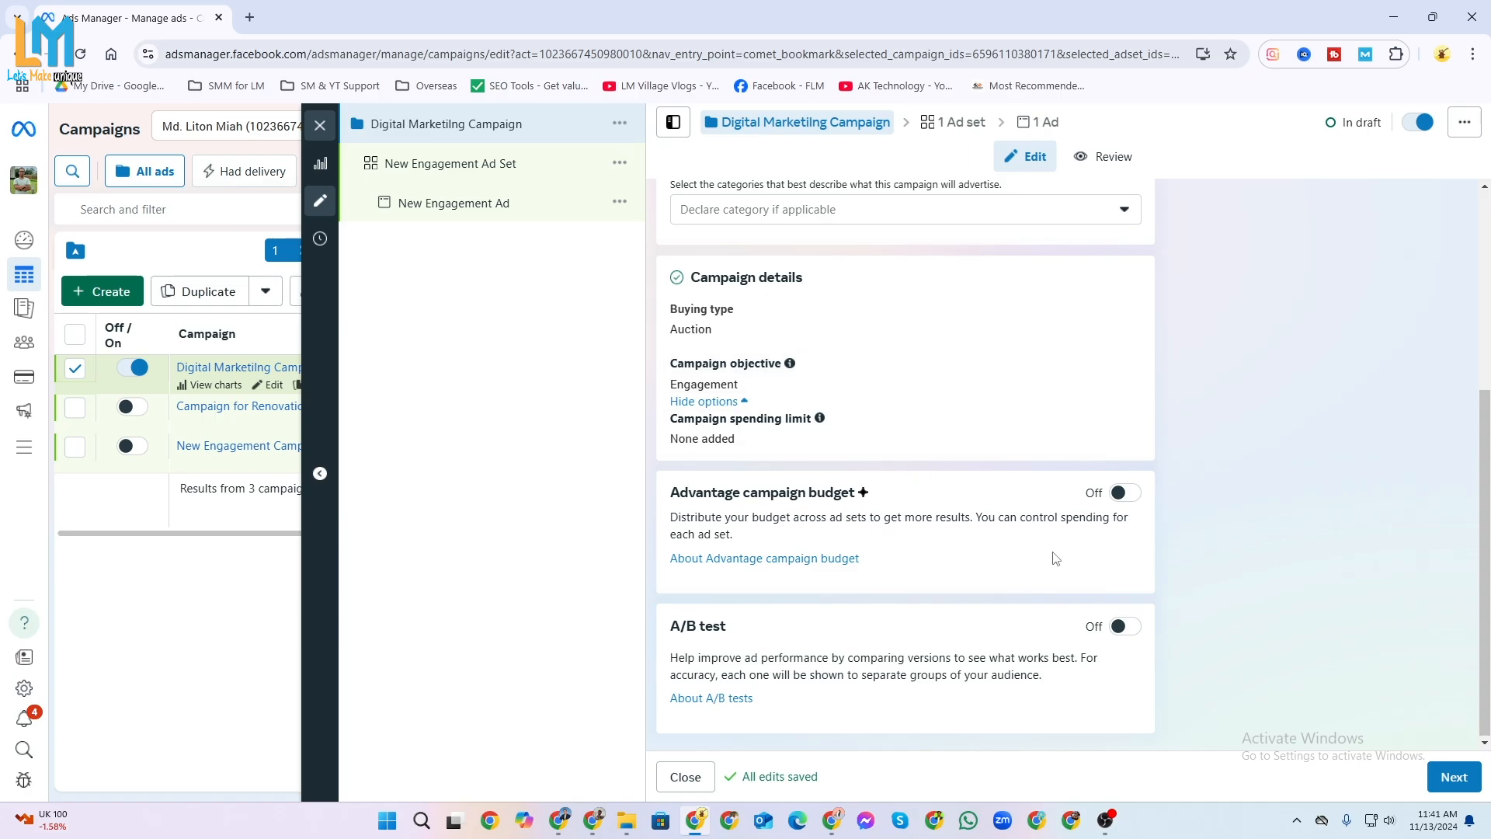
Turn on Advantage campaign budget to look at its budget settings, and turn it off again.
left_click(1119, 494)
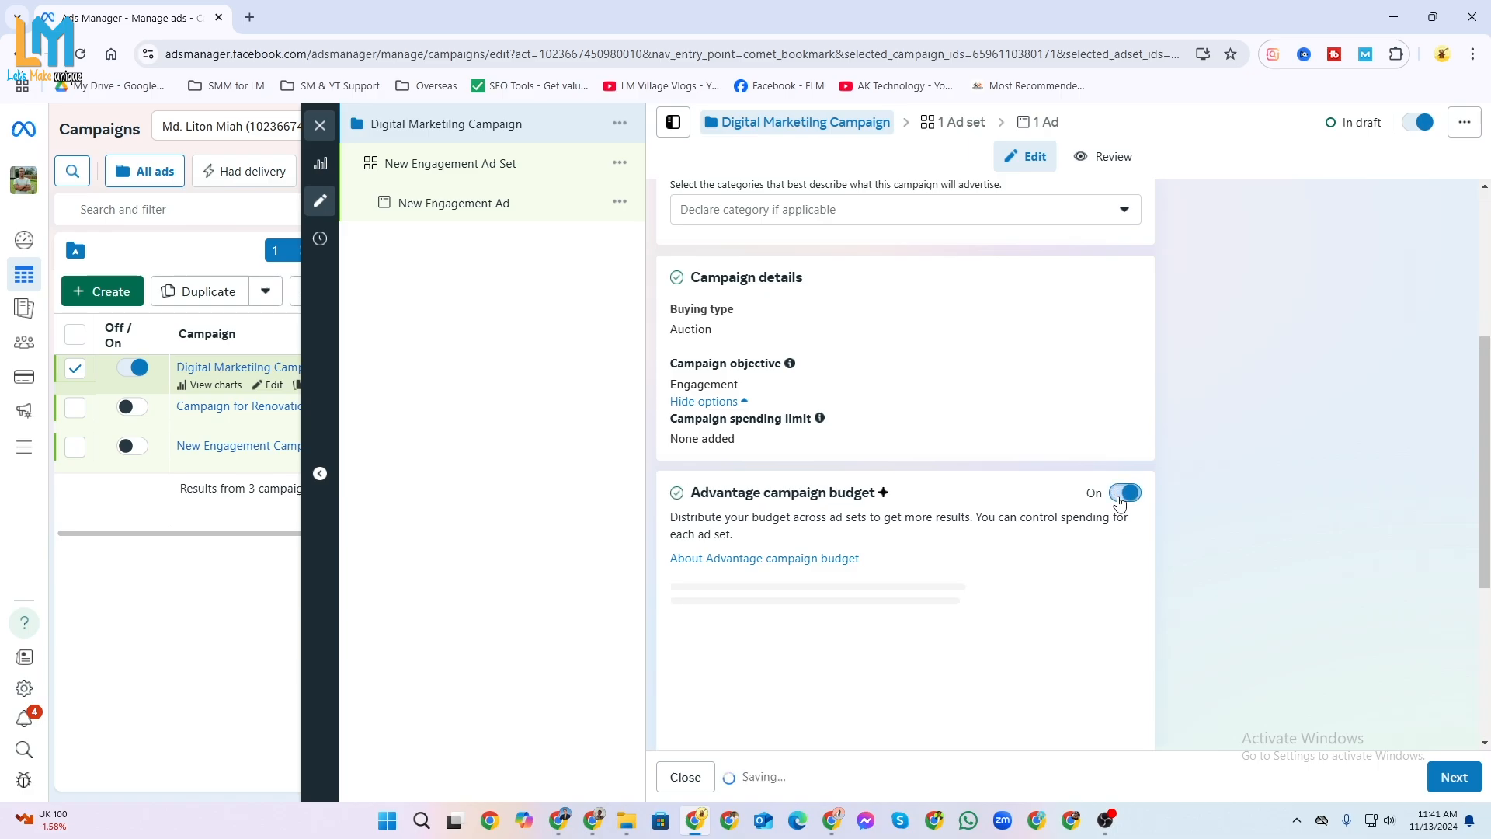
scroll(1002, 557, "down", 2)
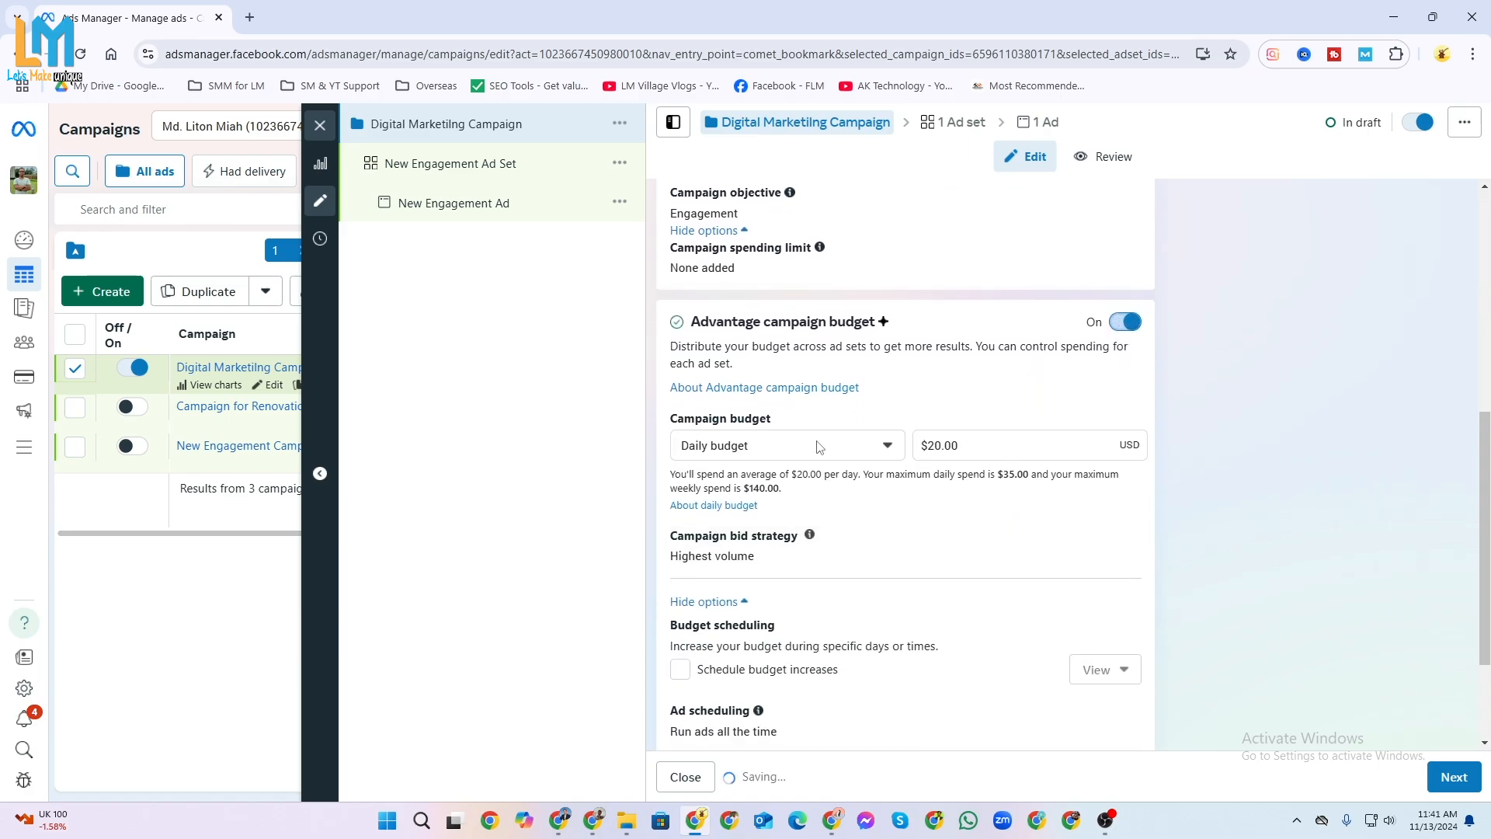
left_click(1128, 323)
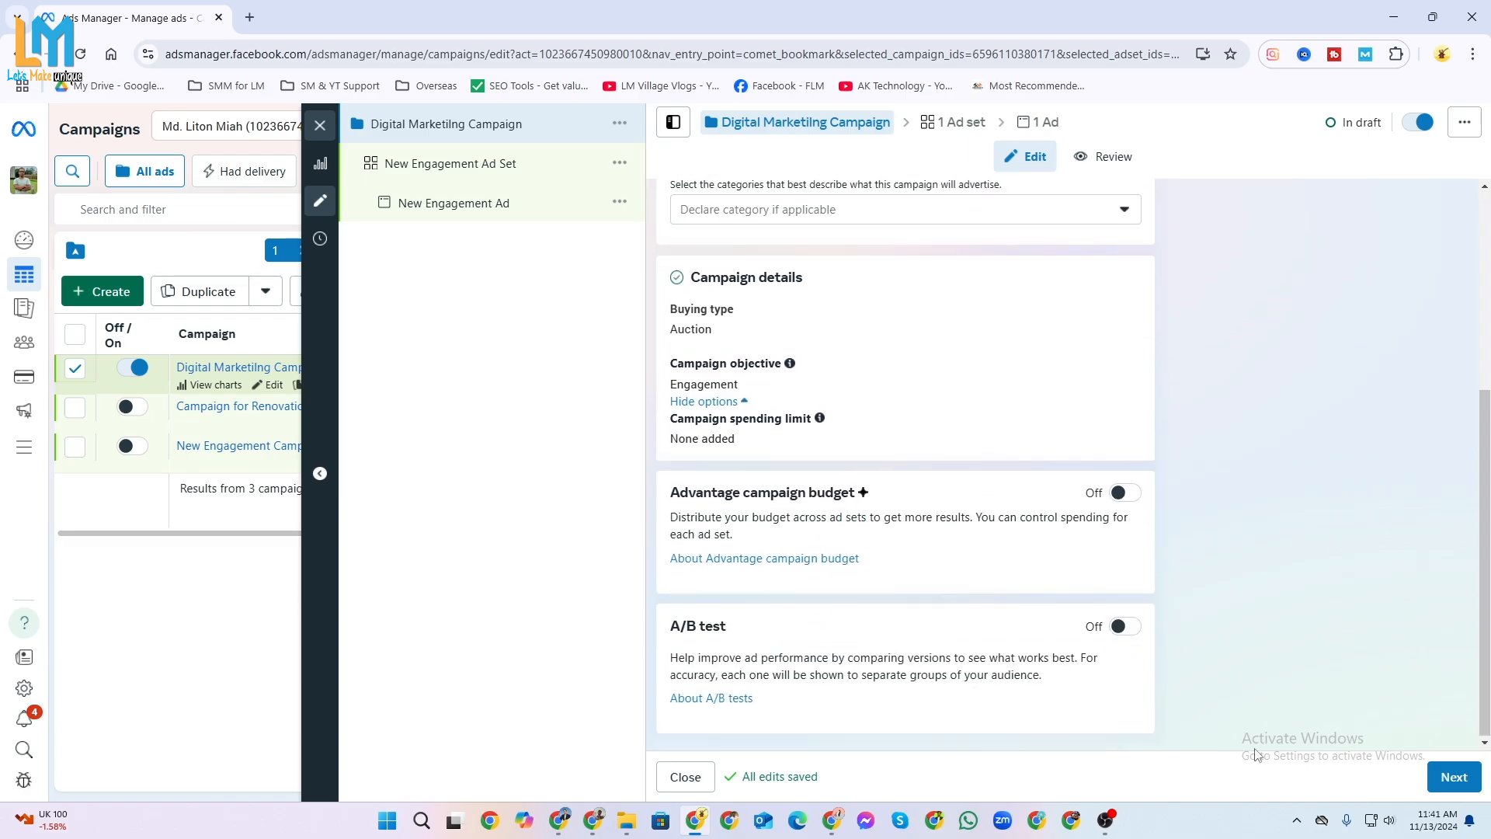
Continue to the ad set level and rename the ad set as "Master in Digital Marketing".
left_click(1455, 777)
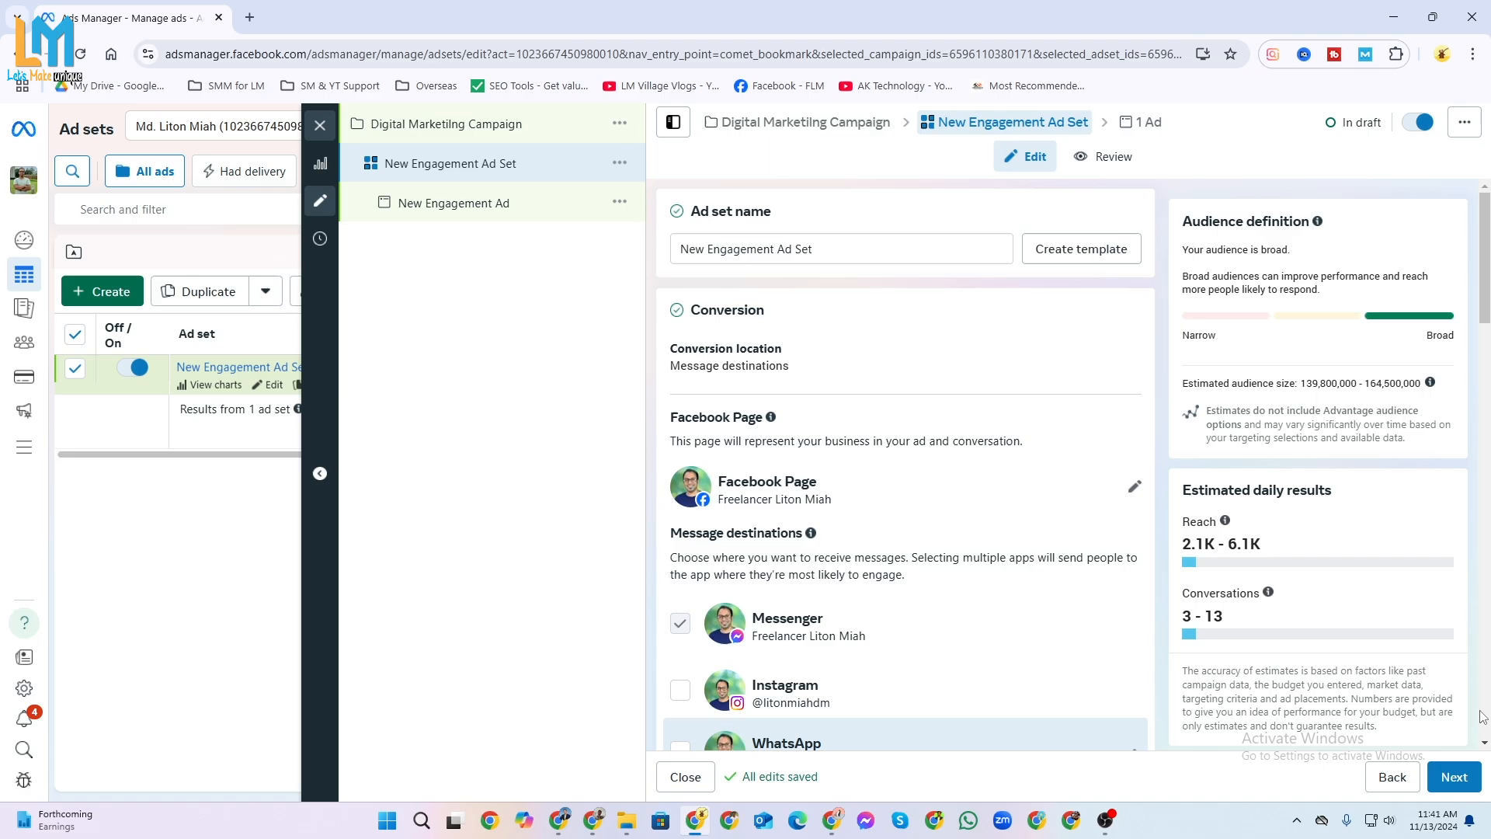
left_click(864, 244)
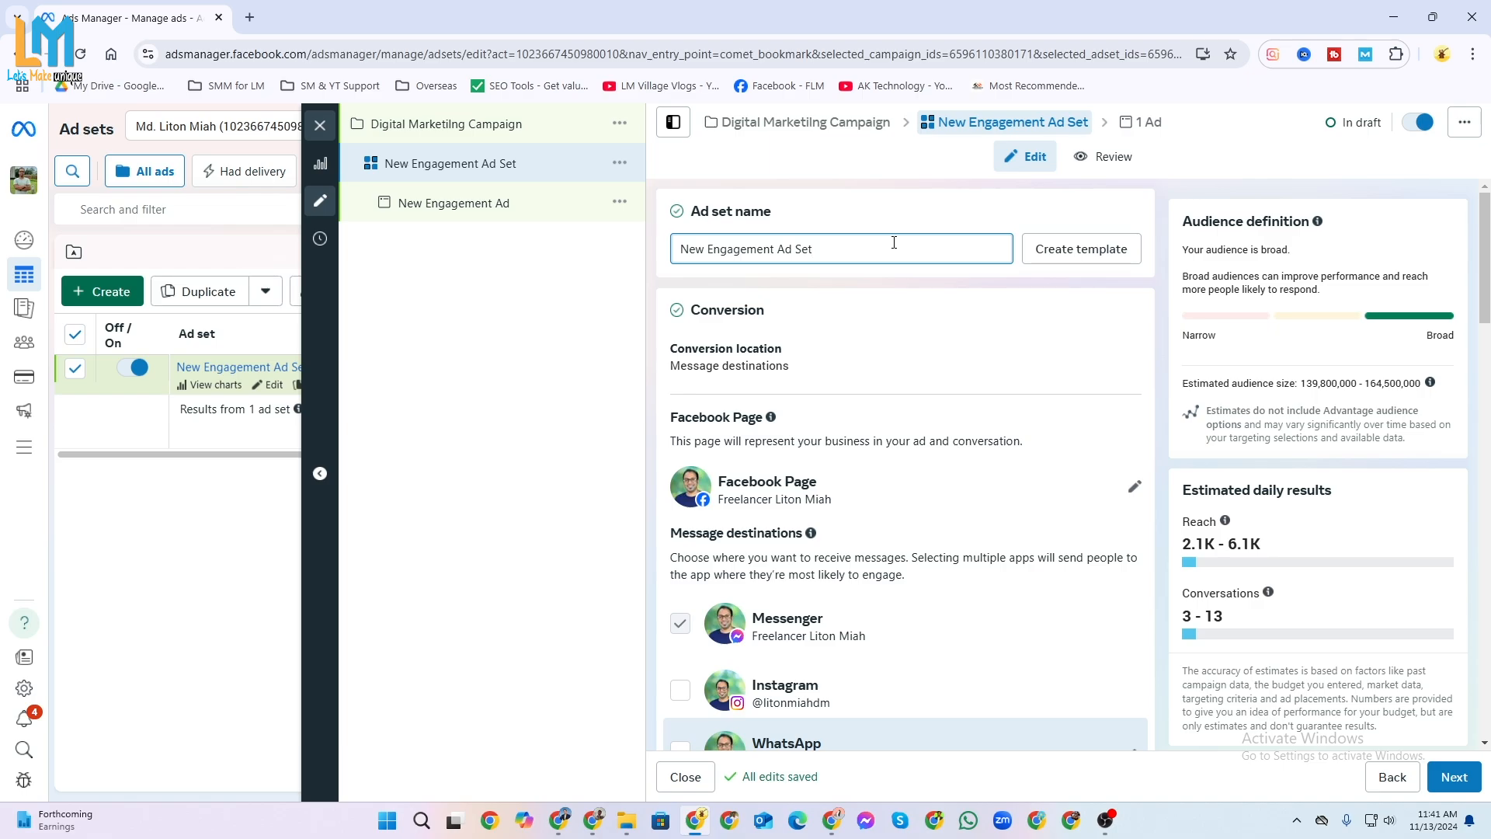
left_click_drag(883, 243, 621, 254)
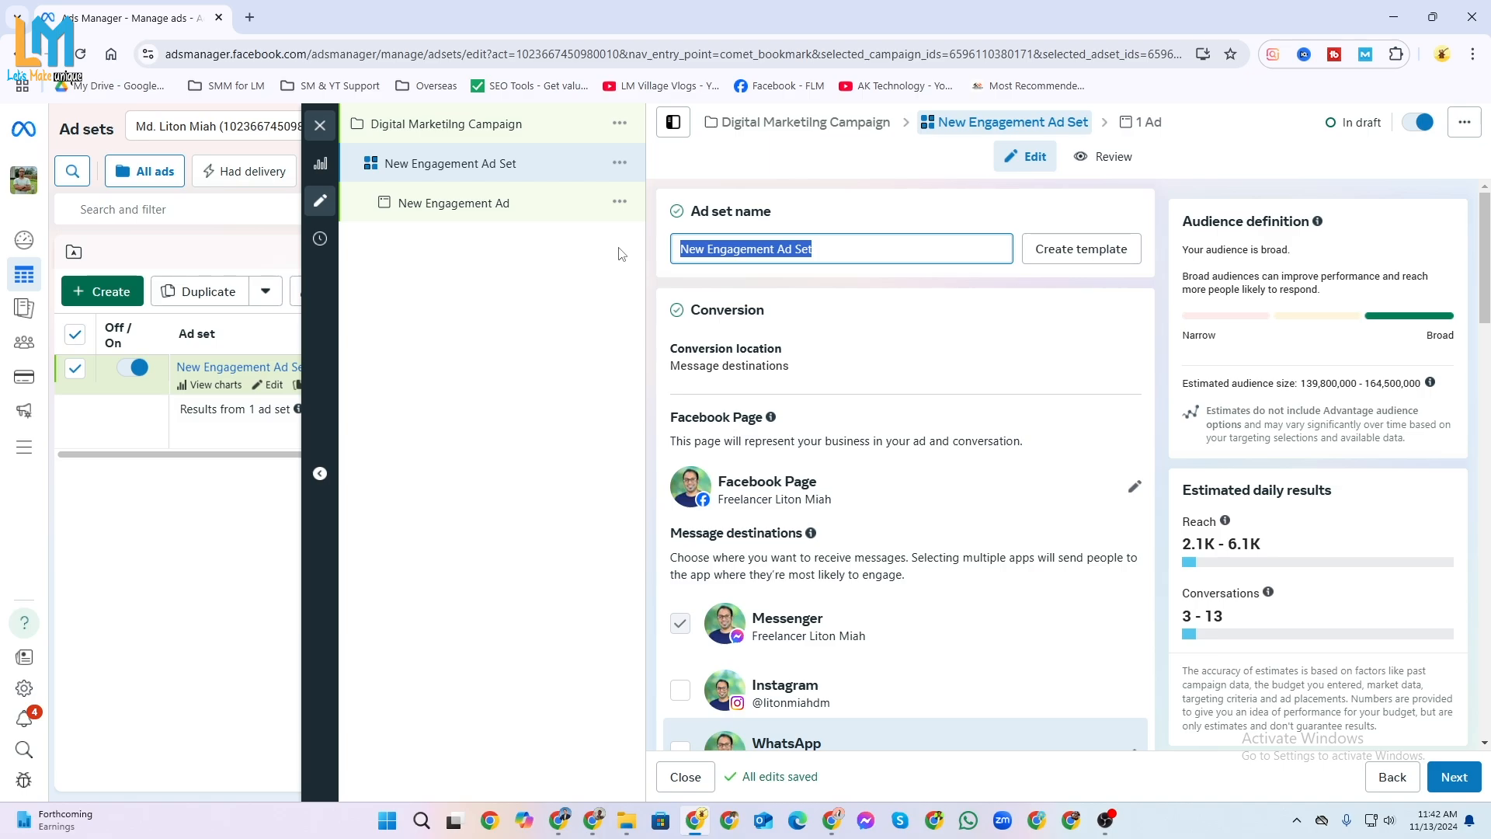
type("Master in Digi")
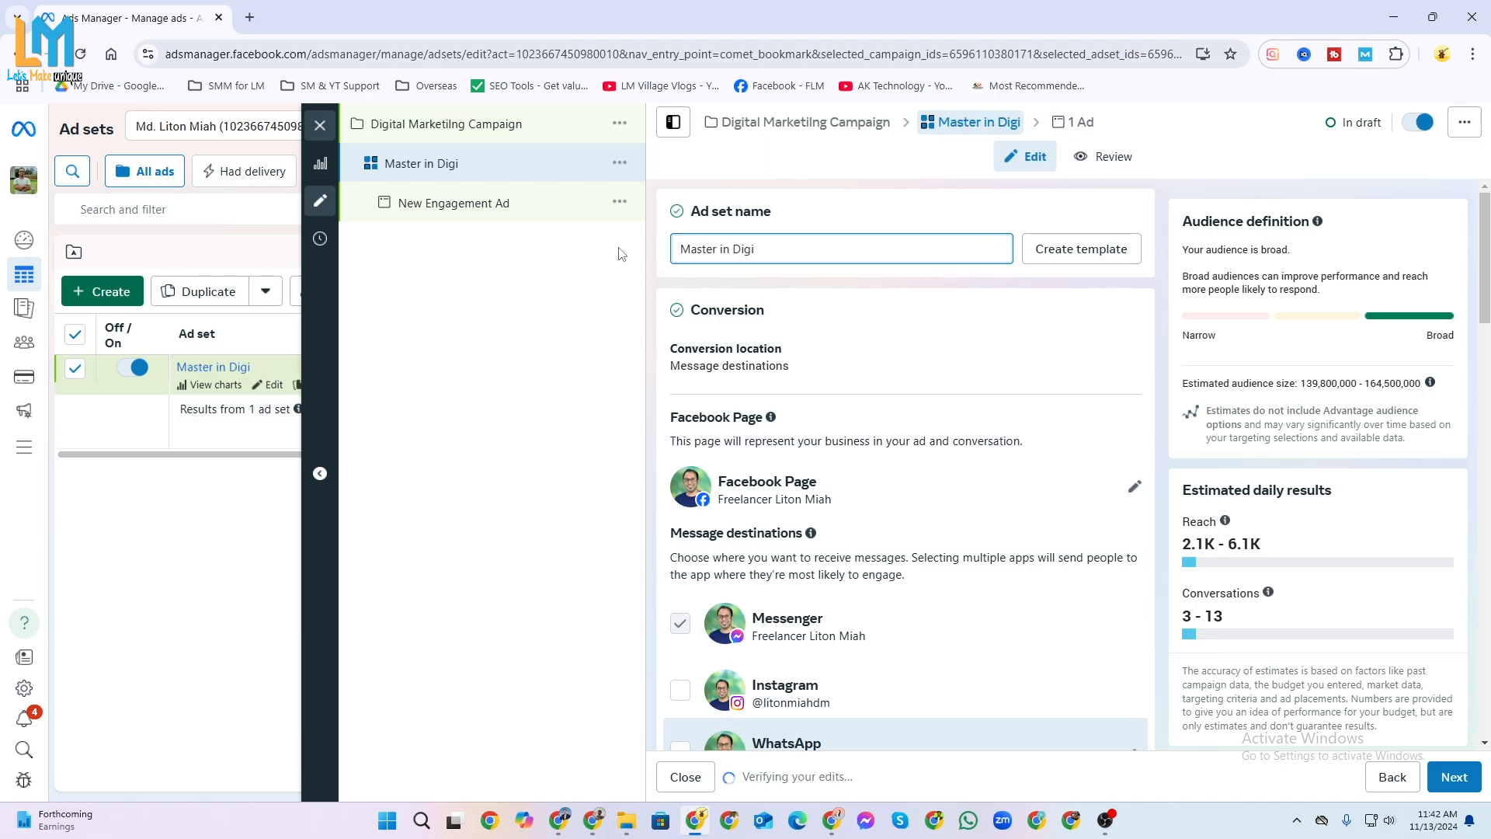
type("tal Marketing")
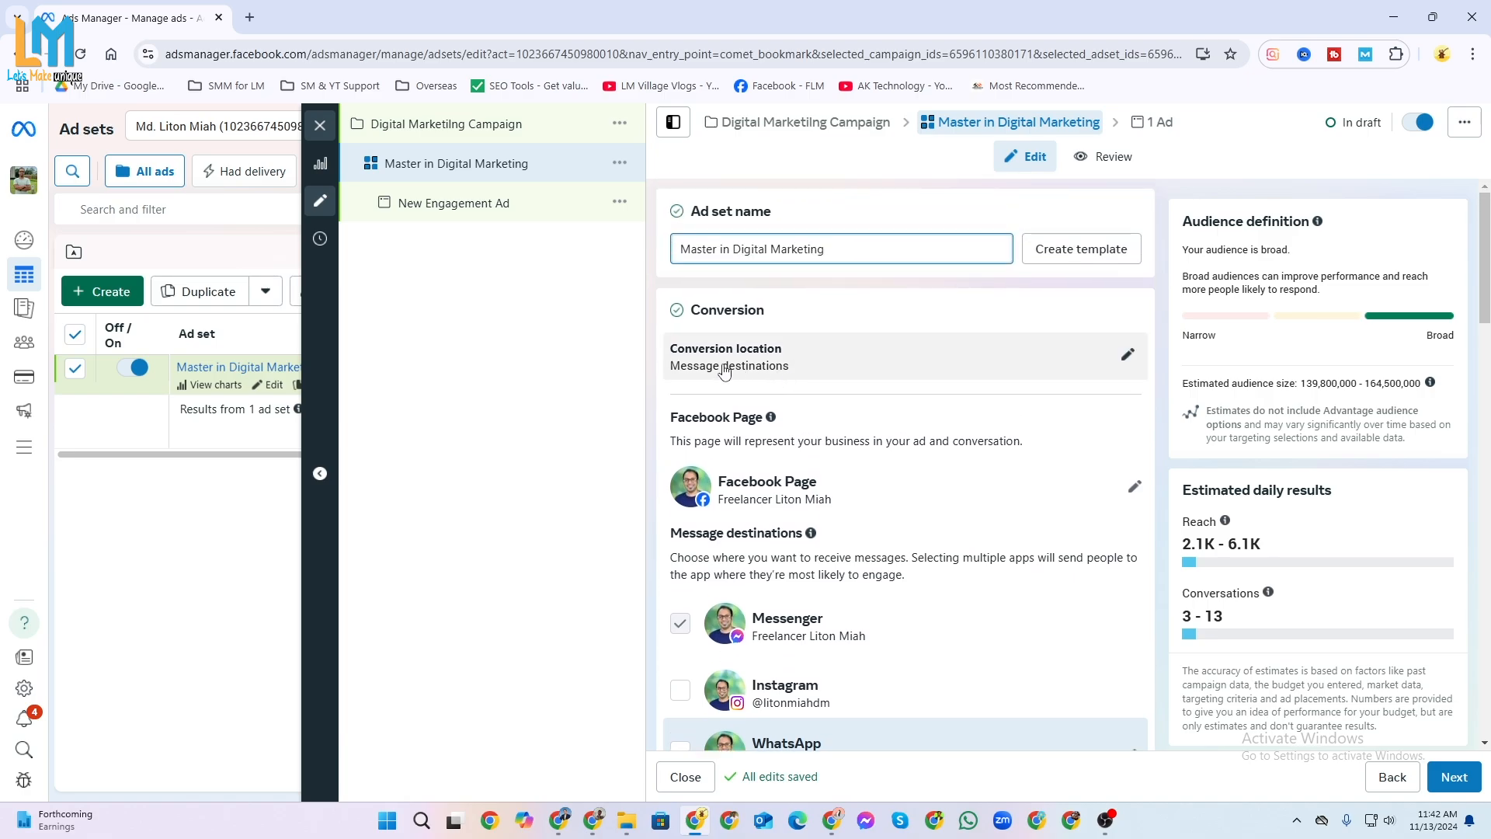
Expand the conversion location choices, keep Message destinations, and have Messenger, Instagram and WhatsApp all selected to receive messages.
left_click(1127, 359)
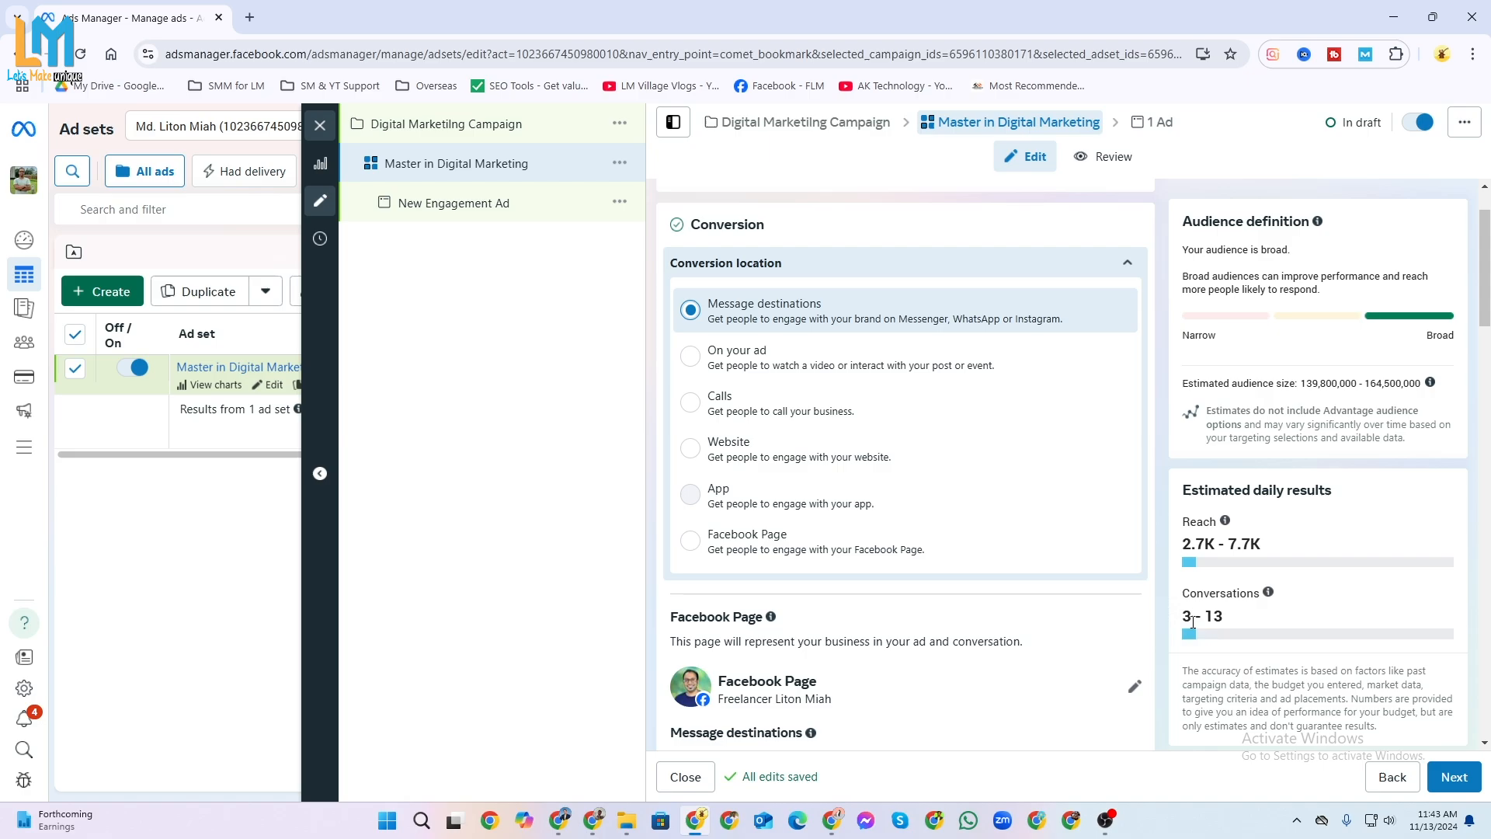
scroll(859, 453, "down", 3)
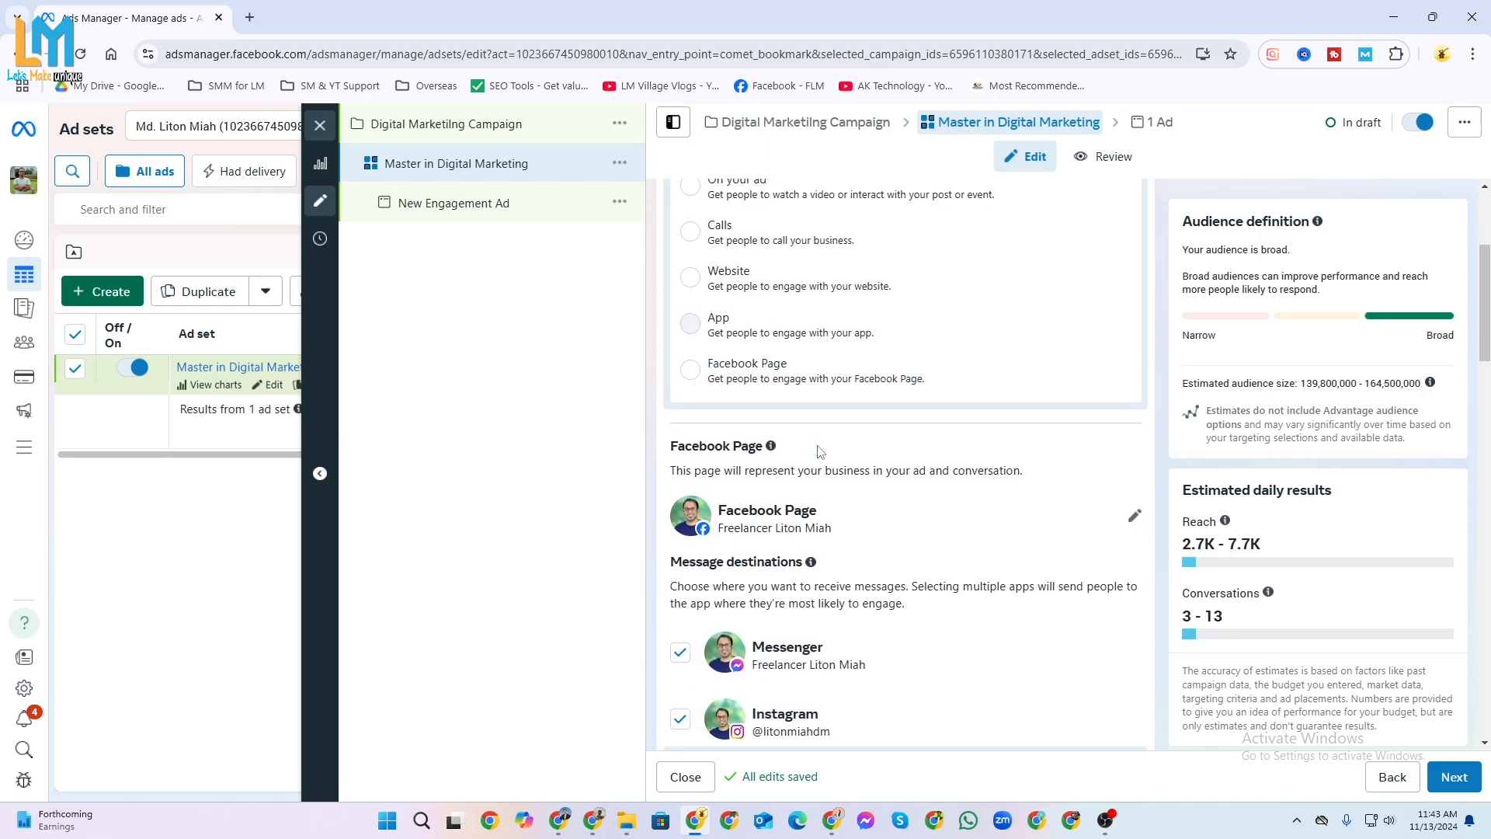
scroll(822, 466, "up", 5)
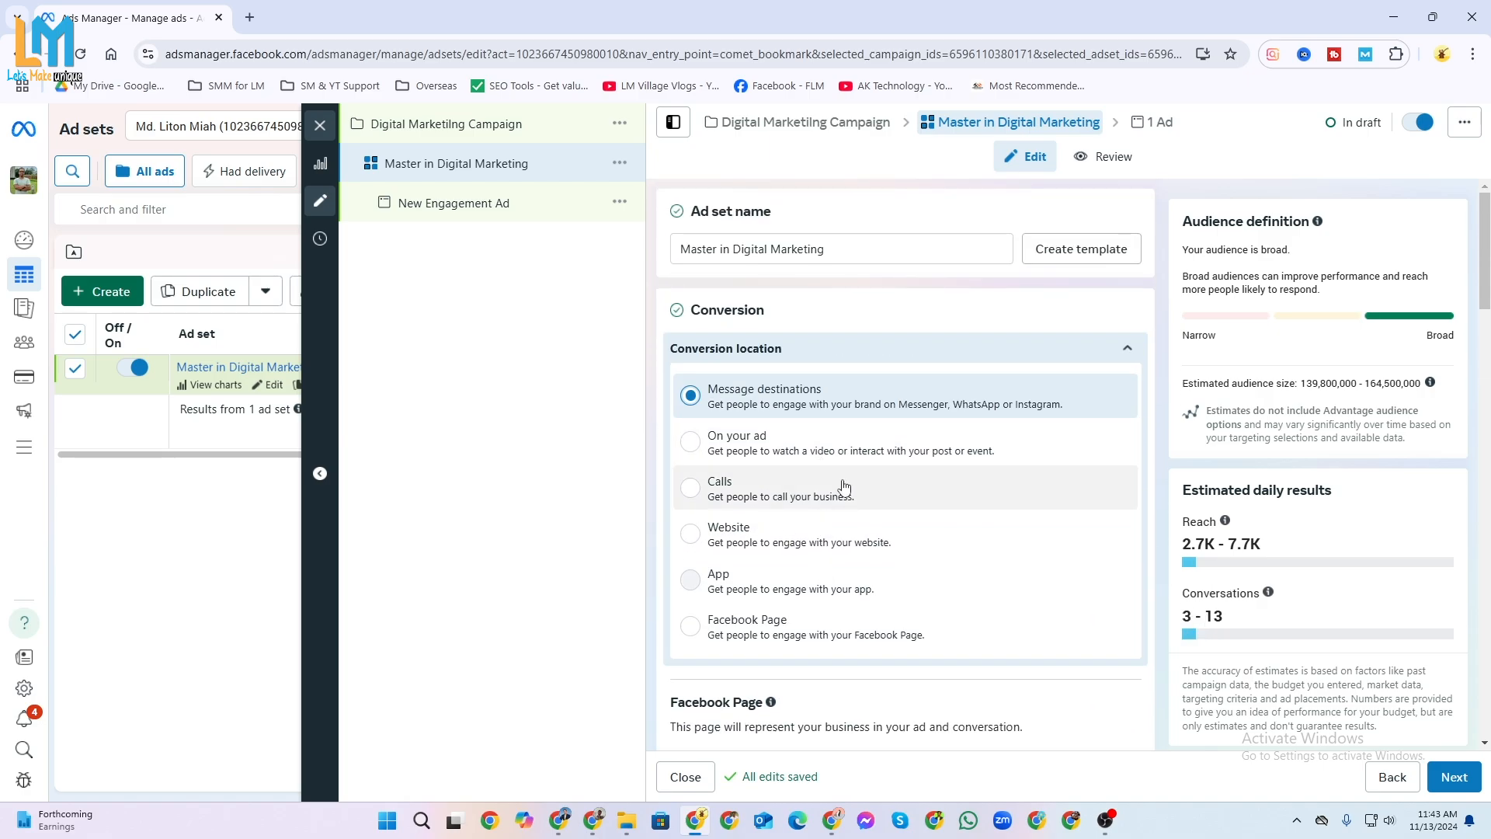
scroll(845, 487, "down", 5)
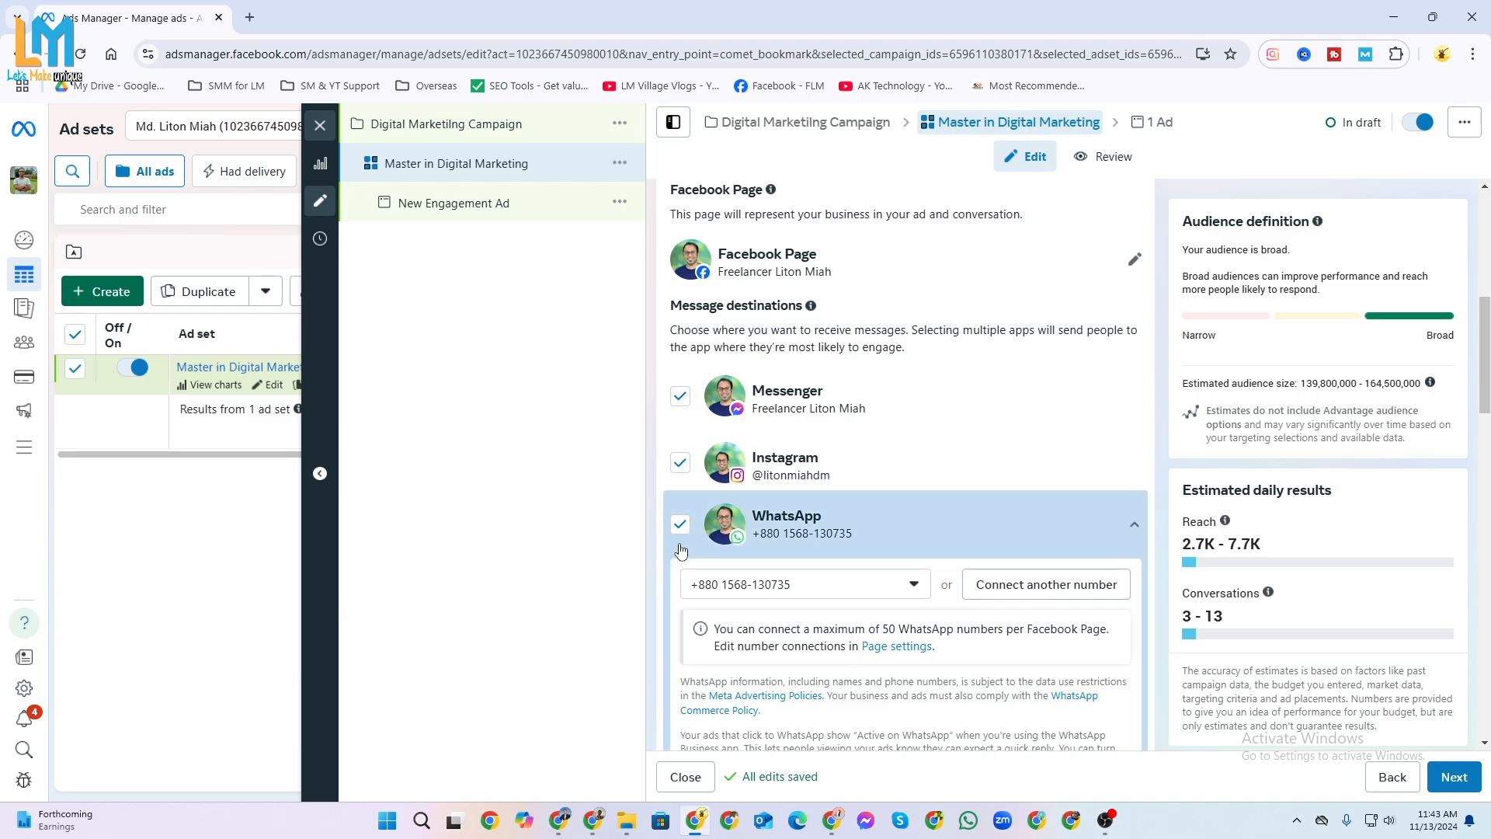
Review the ad set's optional bid control and the choice between daily and lifetime budget.
scroll(688, 547, "down", 7)
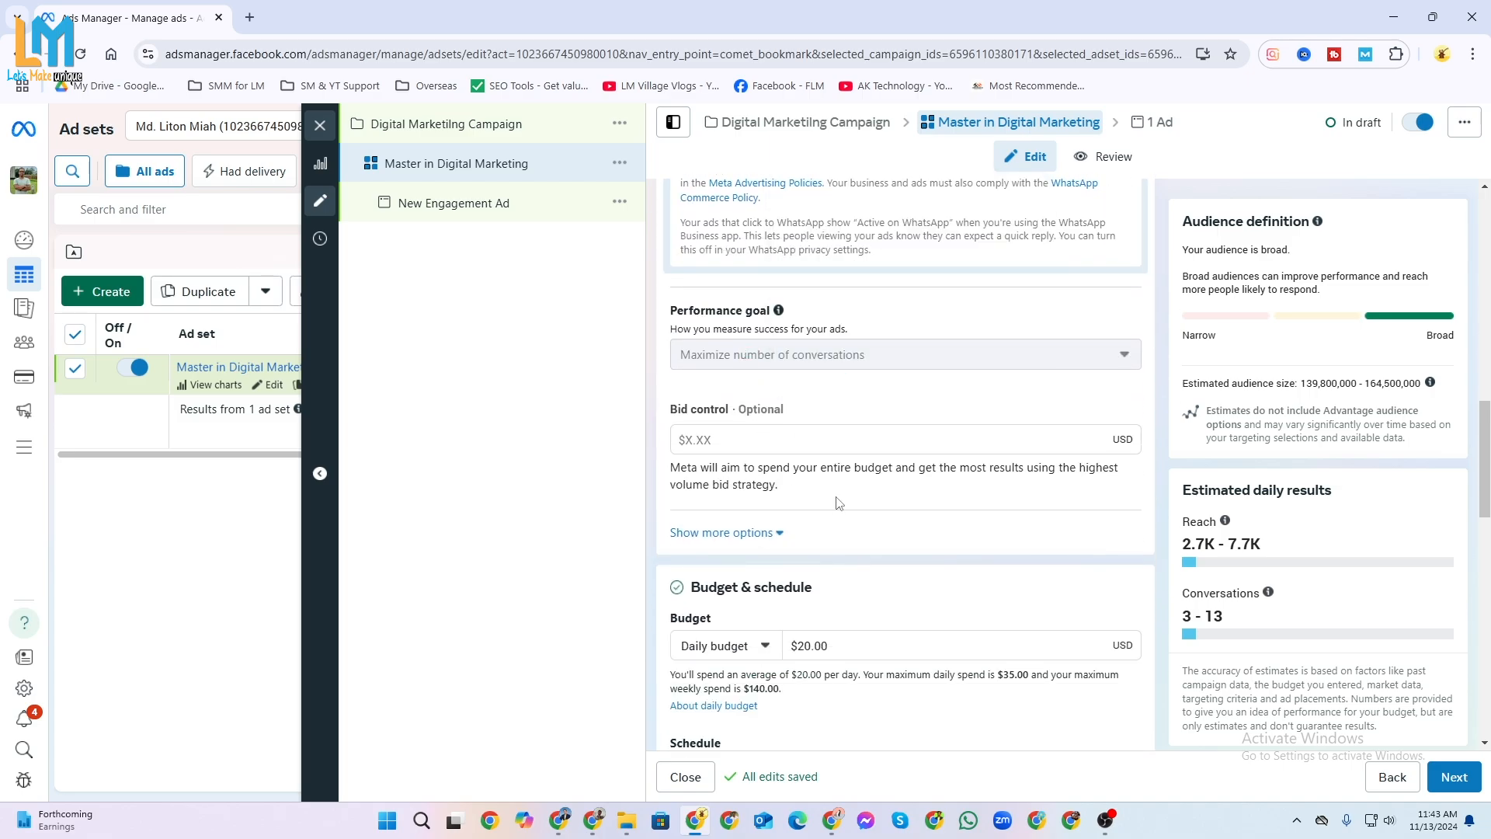
left_click(792, 439)
left_click(932, 396)
scroll(862, 567, "down", 2)
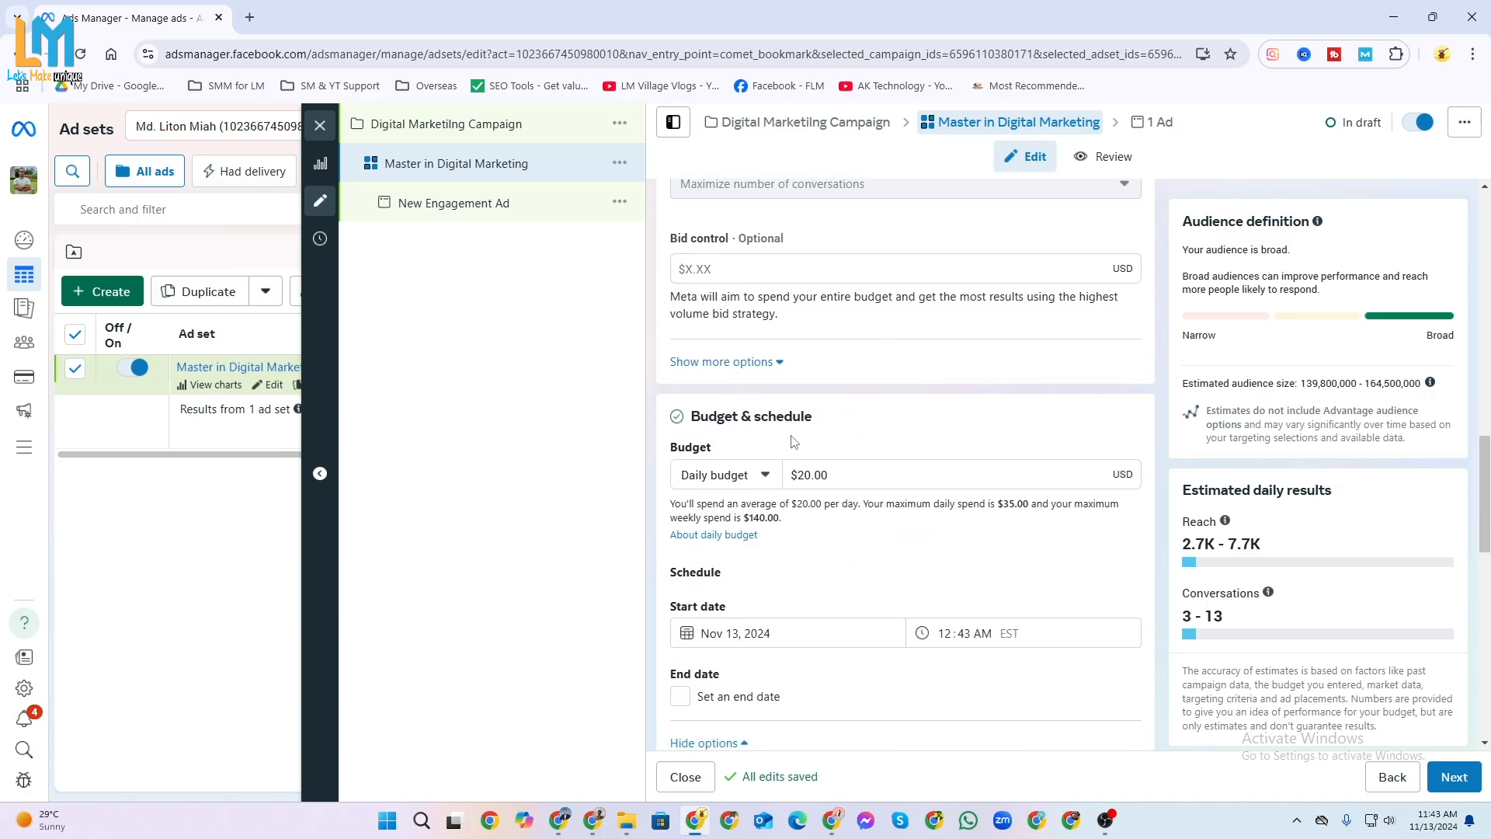
left_click(765, 476)
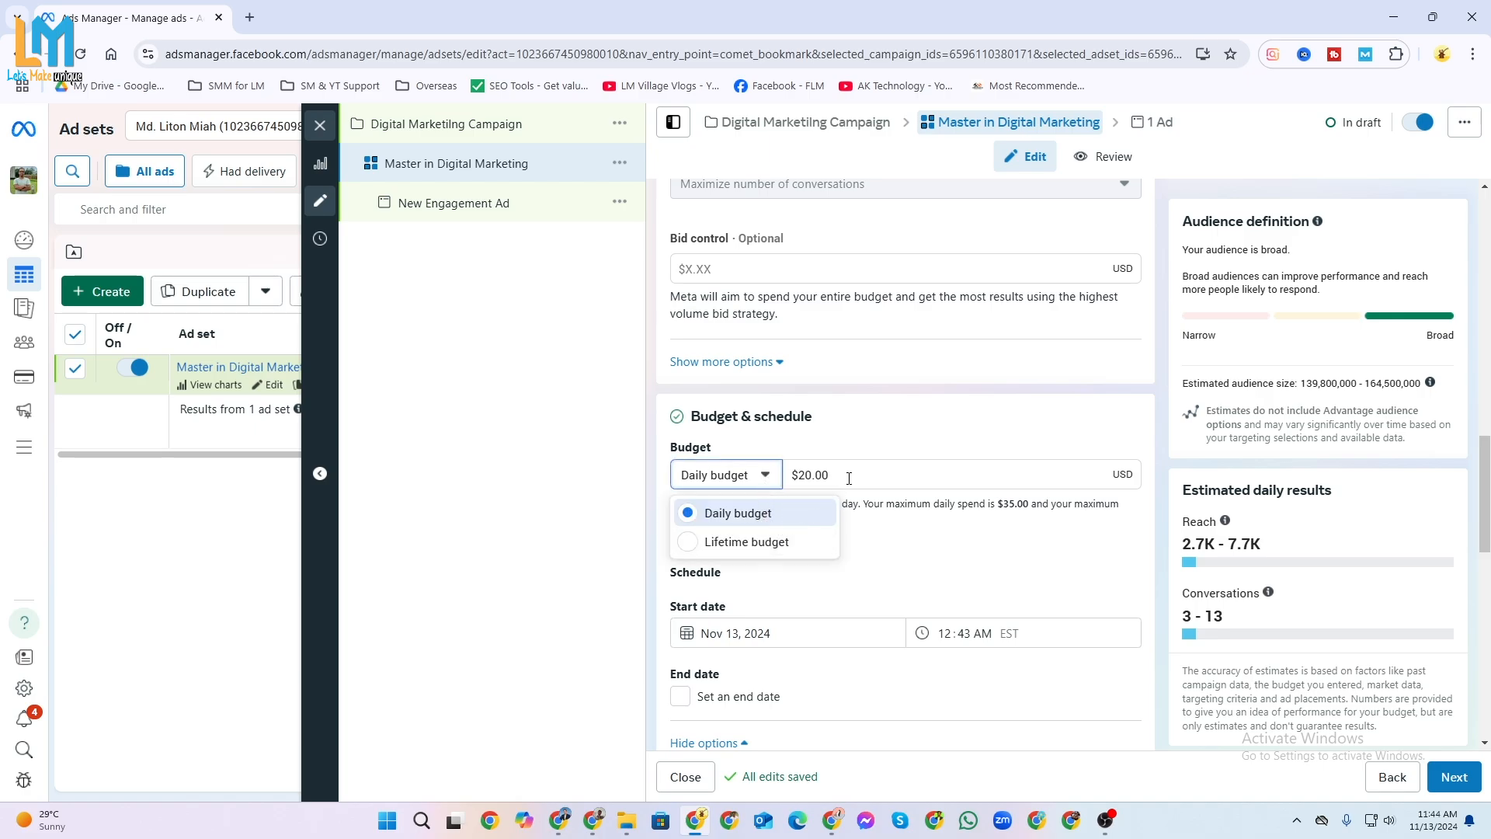
left_click(910, 476)
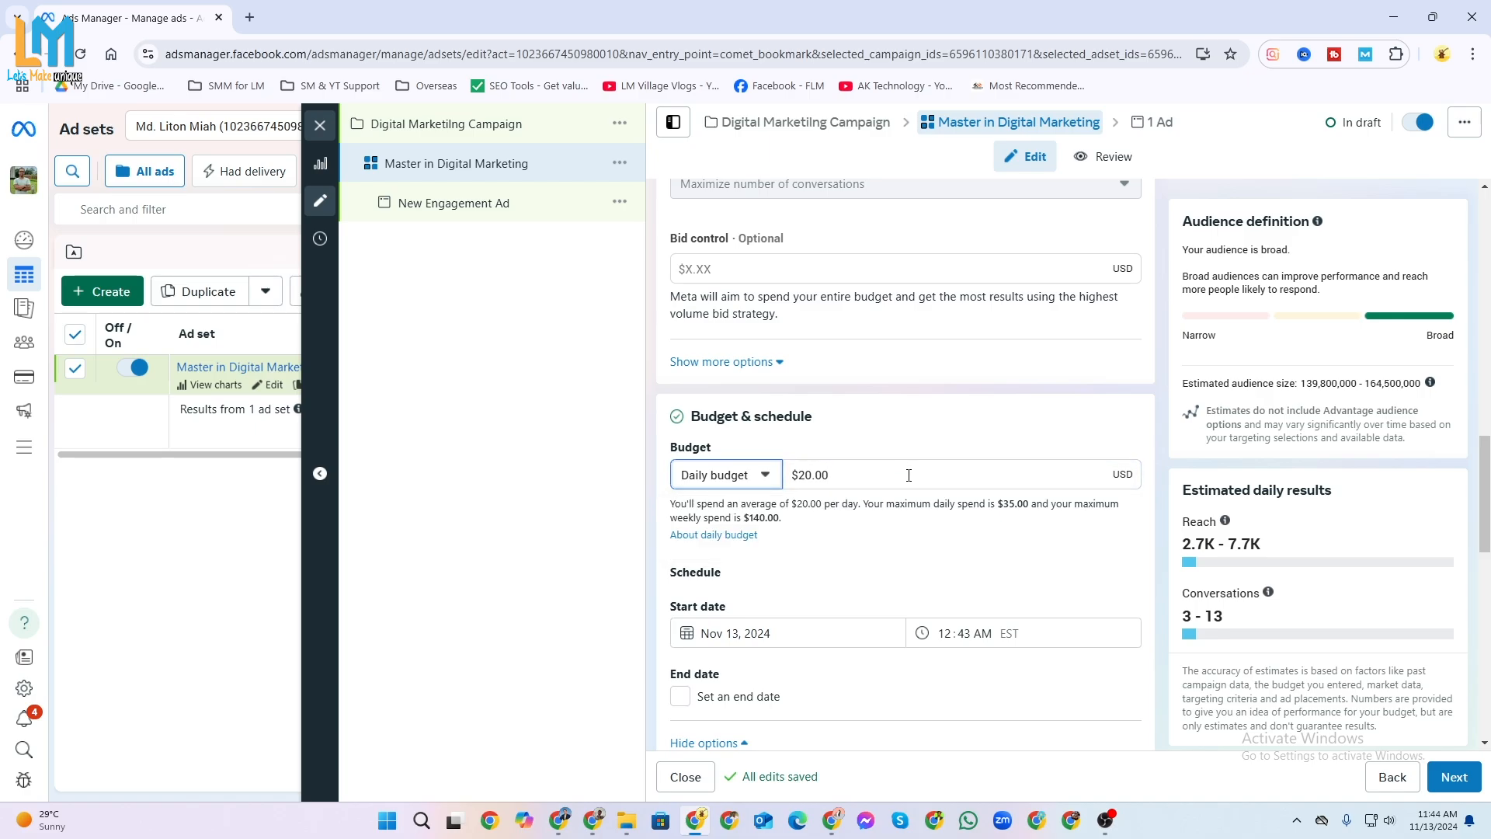
Set the ad set's daily budget to $5.00.
left_click(811, 478)
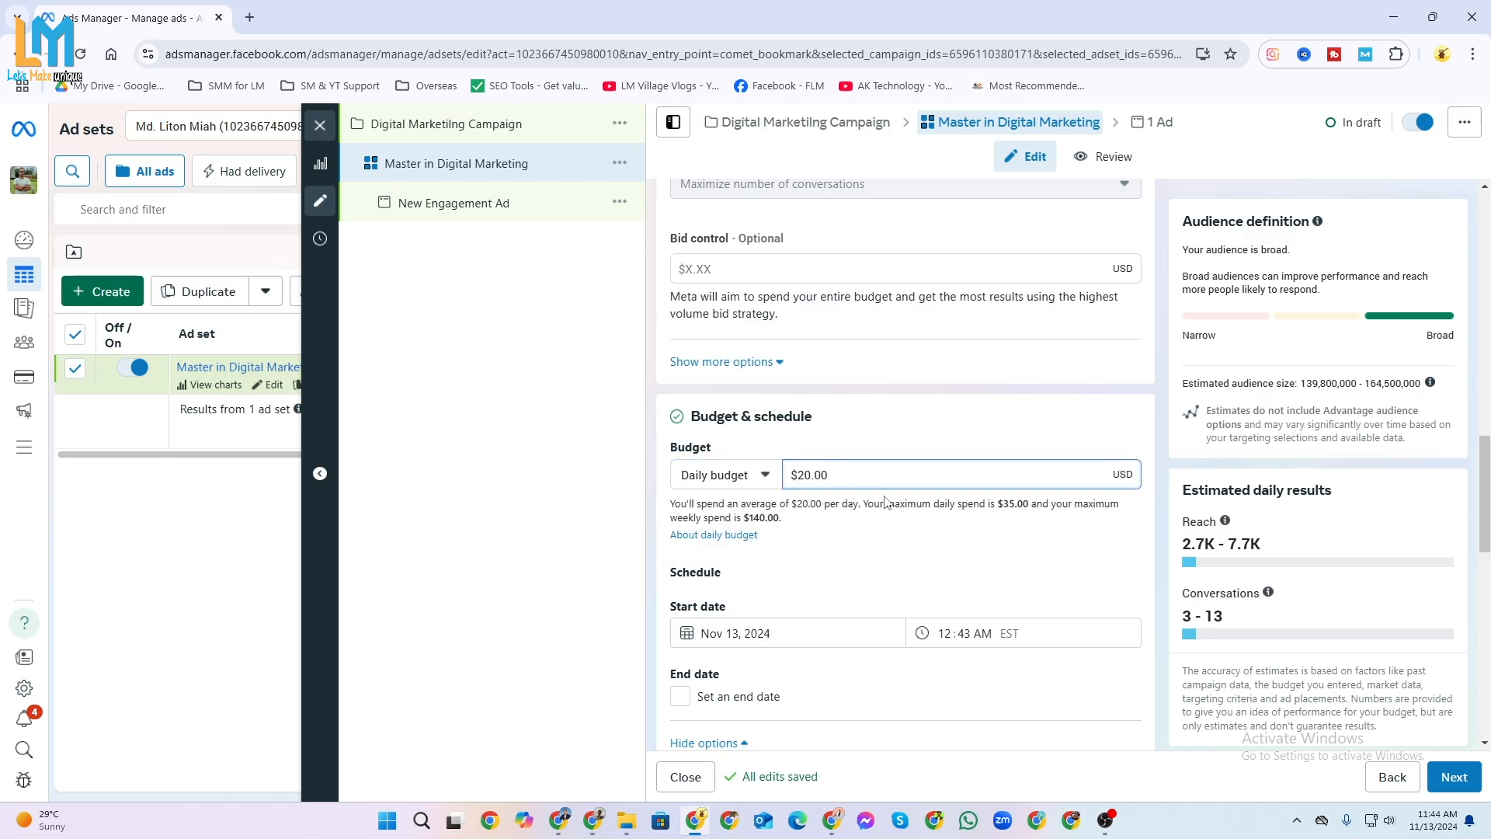
key("BackSpace")
key("BackSpace")
type("5")
left_click(985, 448)
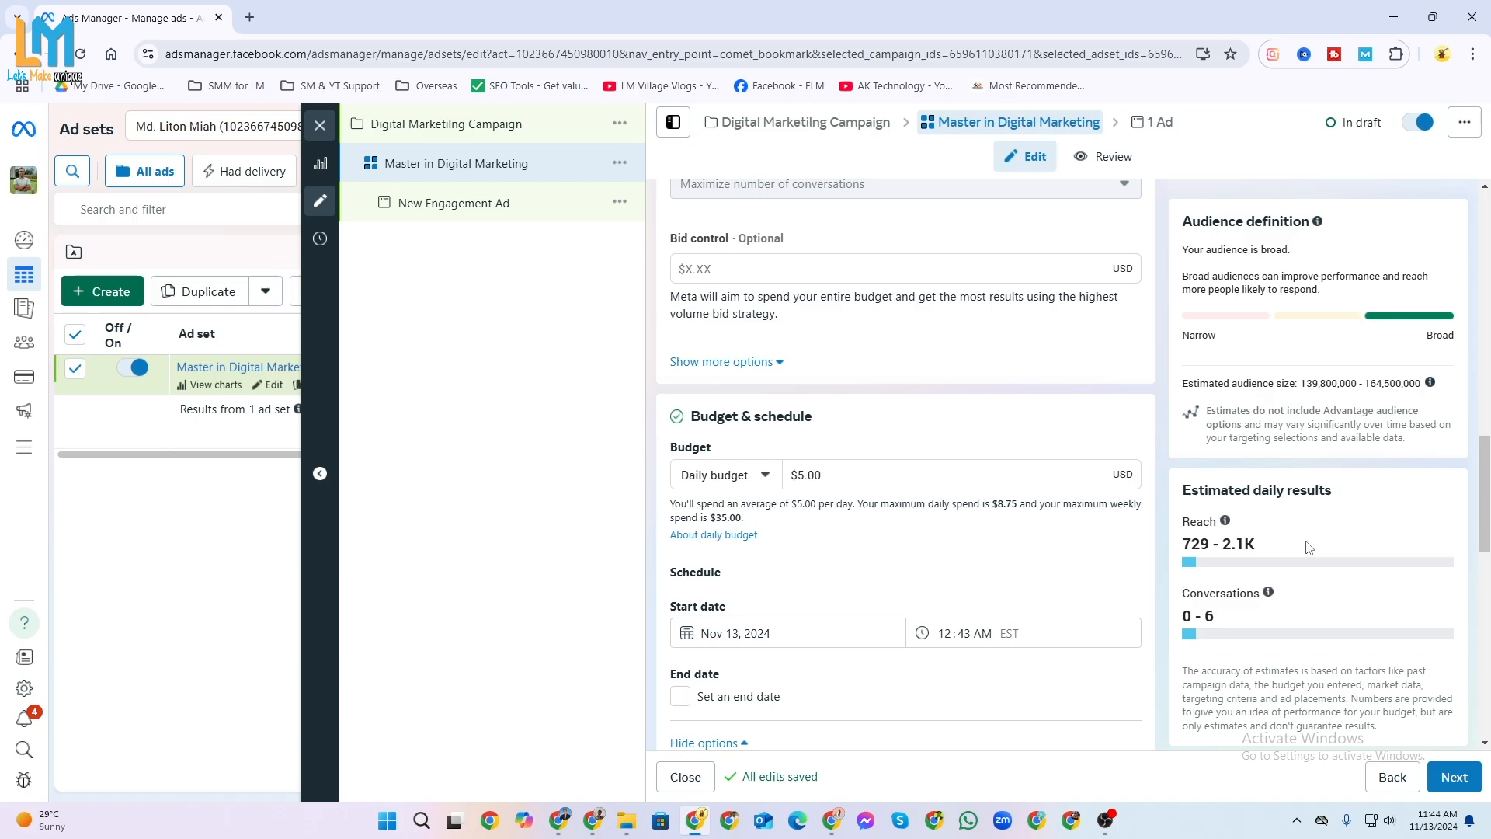
Set the ad set's daily budget to $10.00.
left_click(801, 480)
left_click_drag(800, 480, 803, 479)
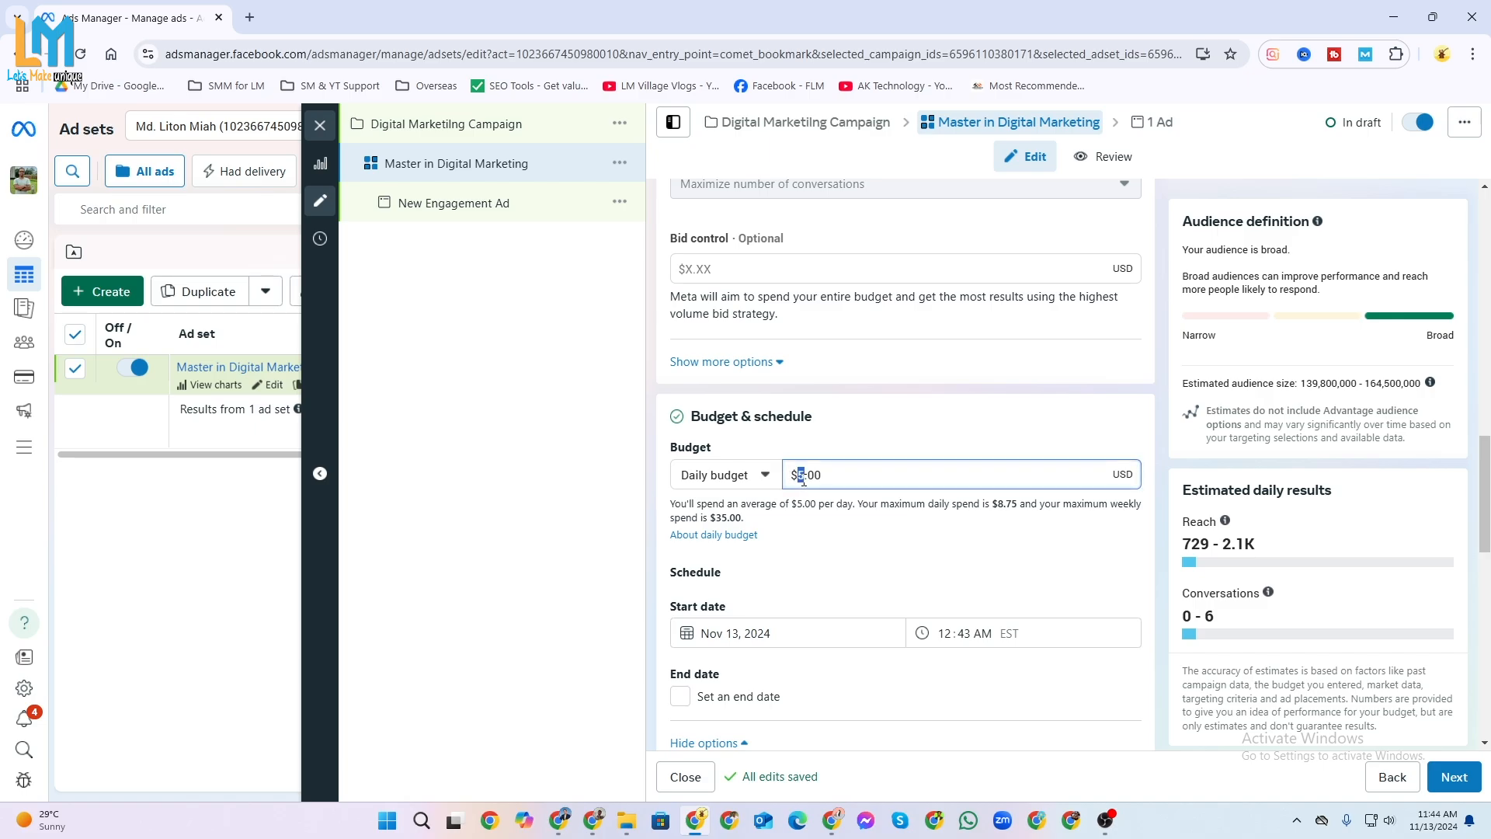
type("10")
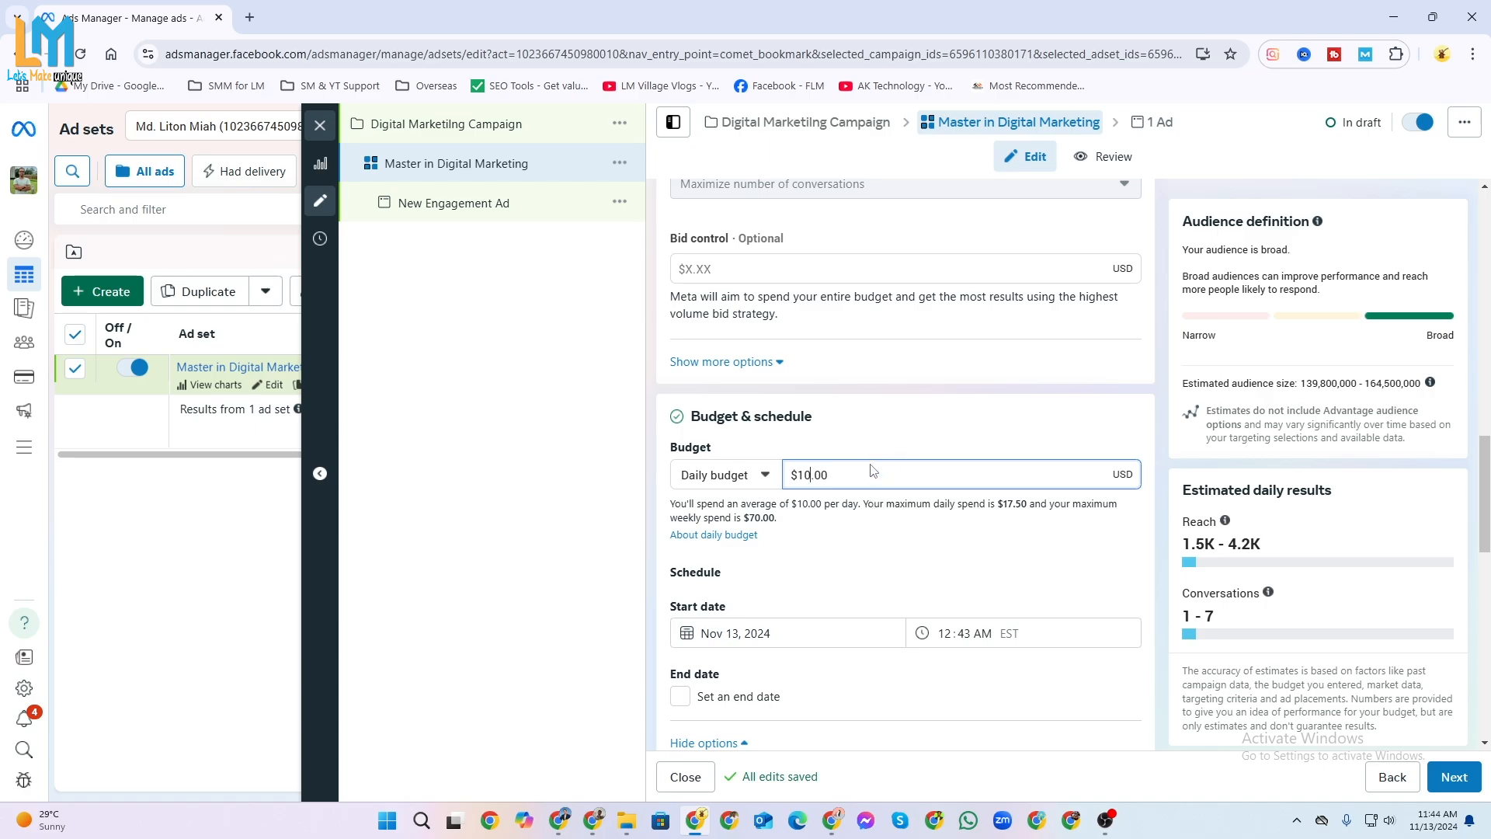
Switch the ad set's budget type to Lifetime budget and review its amount and schedule settings.
left_click(761, 475)
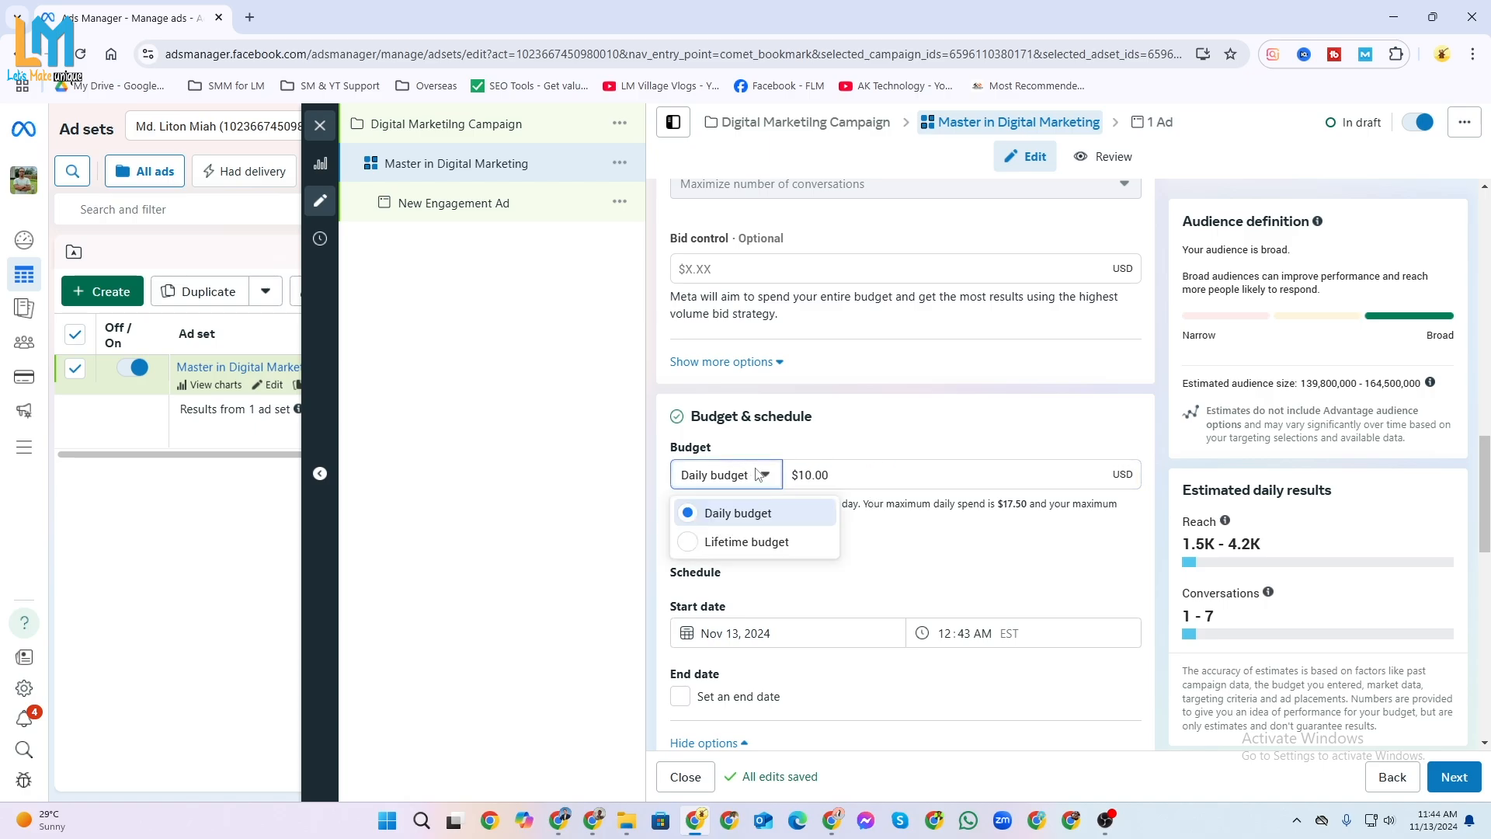
left_click(766, 542)
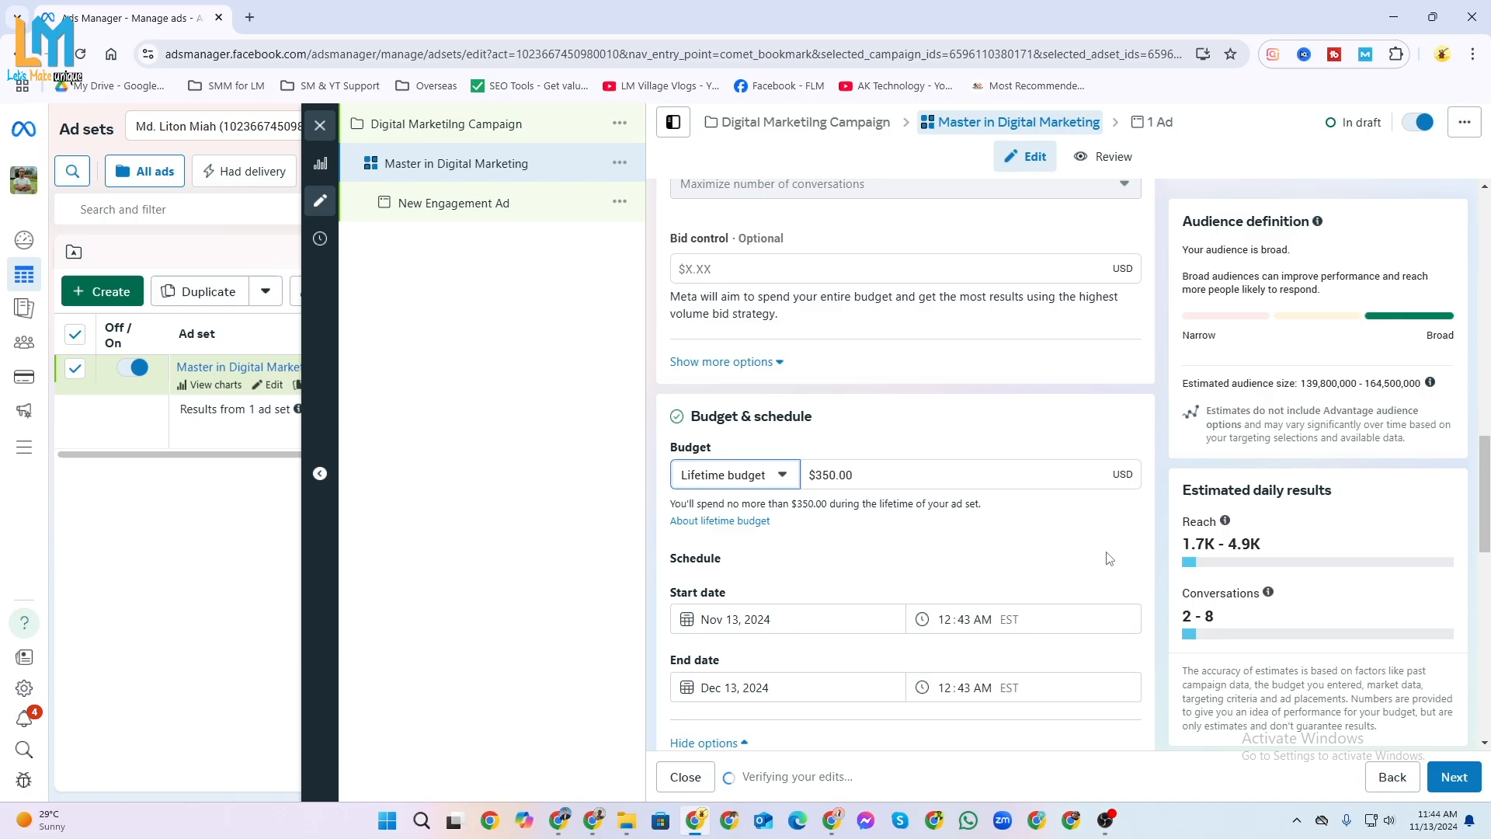
scroll(823, 611, "down", 2)
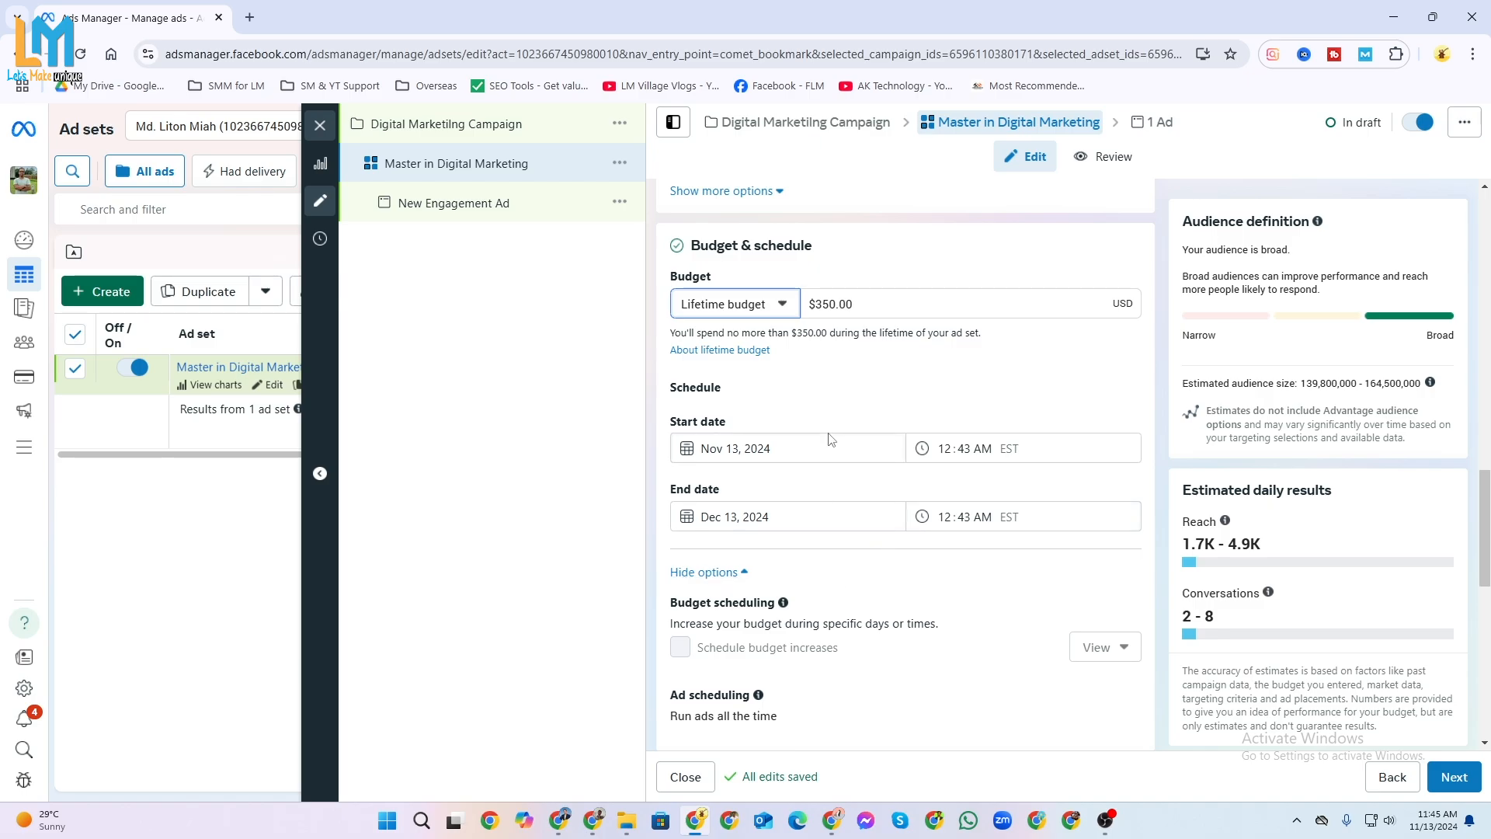
scroll(818, 449, "up", 1)
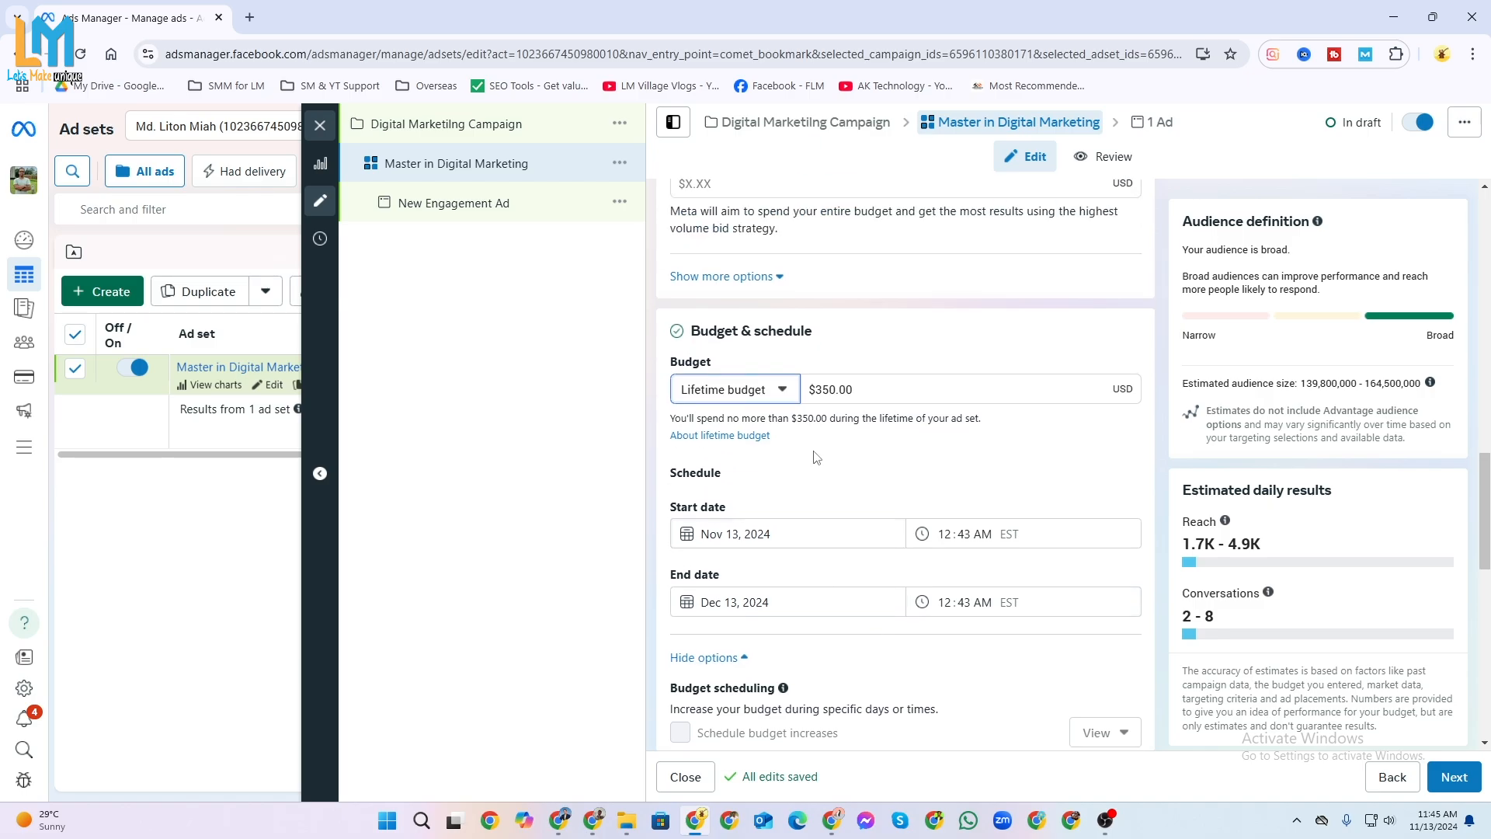
scroll(828, 518, "up", 1)
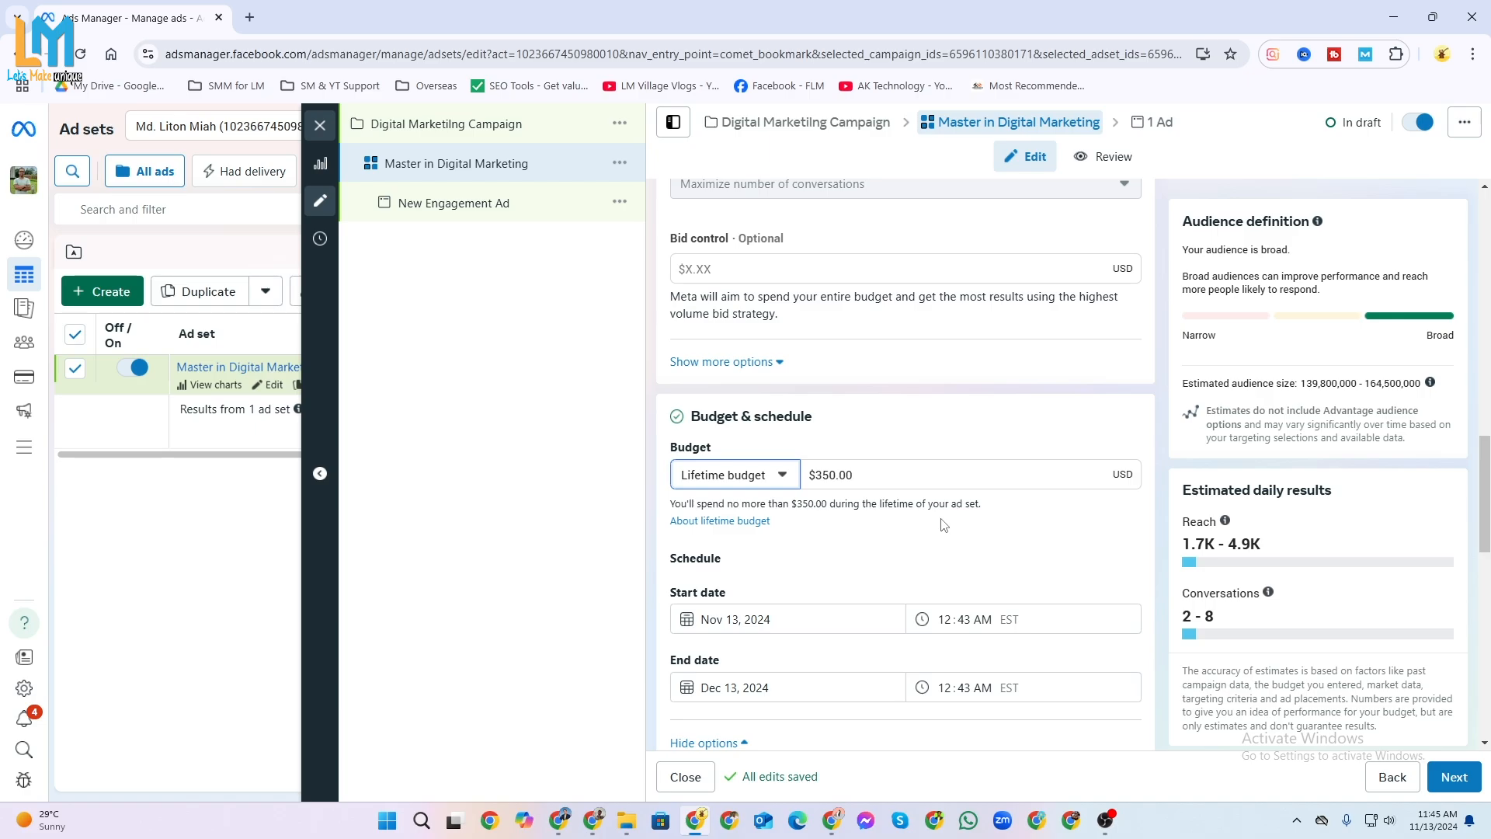
Set the ad set's lifetime budget to $150.00.
left_click(817, 475)
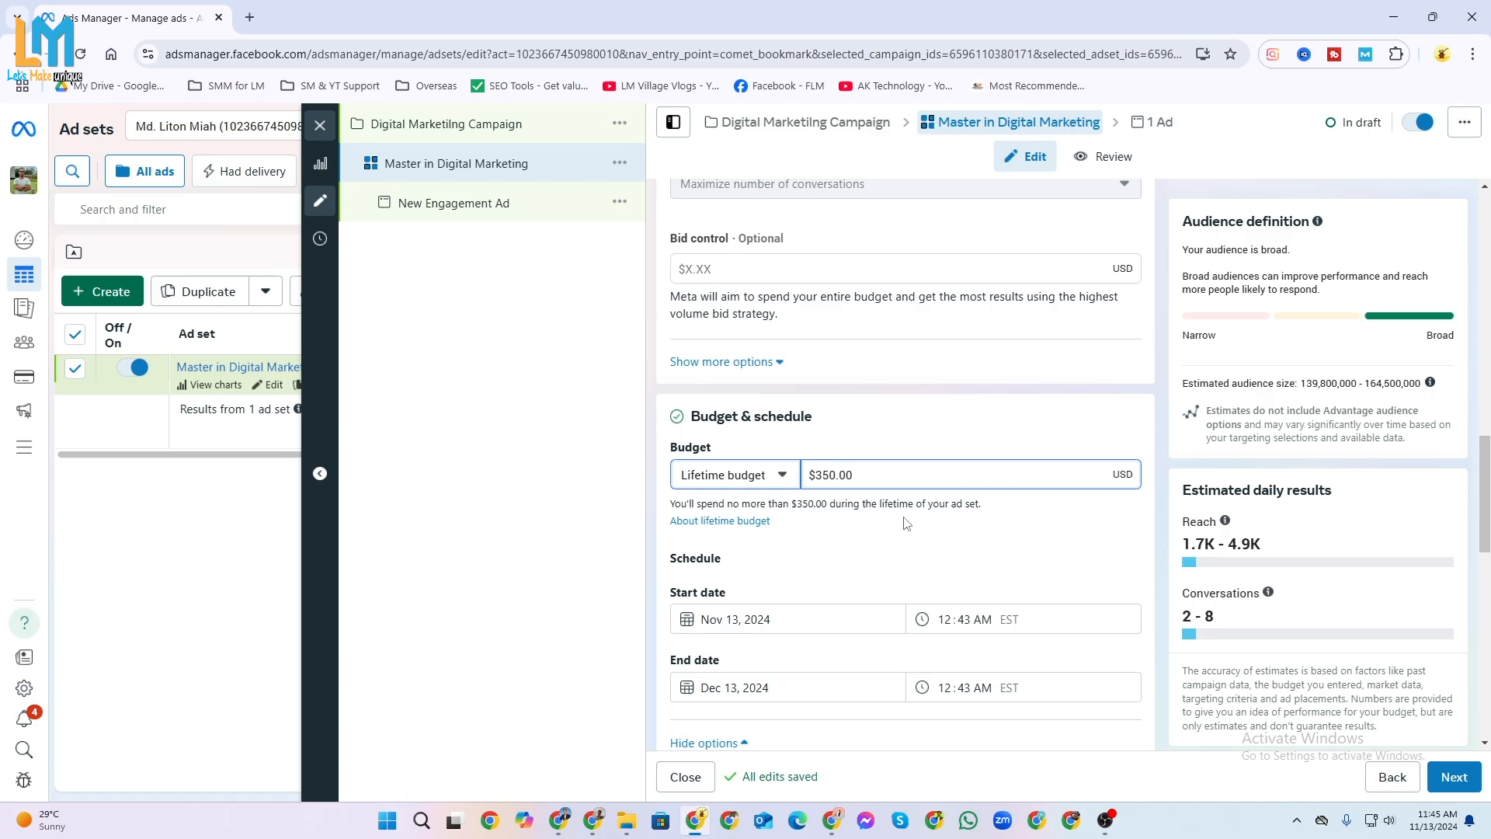
key("Delete")
key("Delete")
type("1")
type("5")
Check the start date calendar without changing it and set the ad set's end date to Jun 13, 2025.
left_click(734, 619)
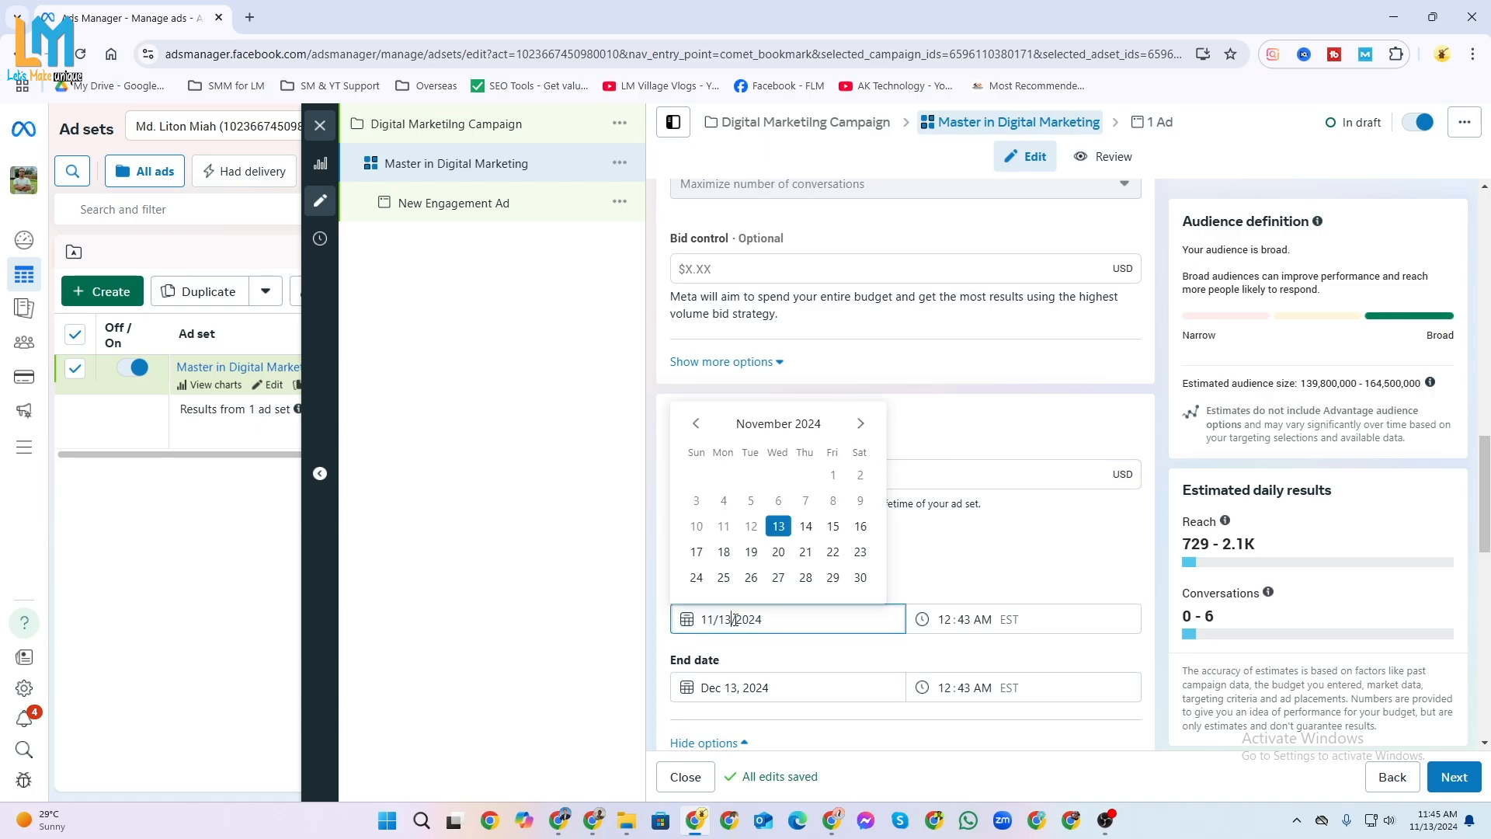
left_click(1036, 581)
left_click(740, 686)
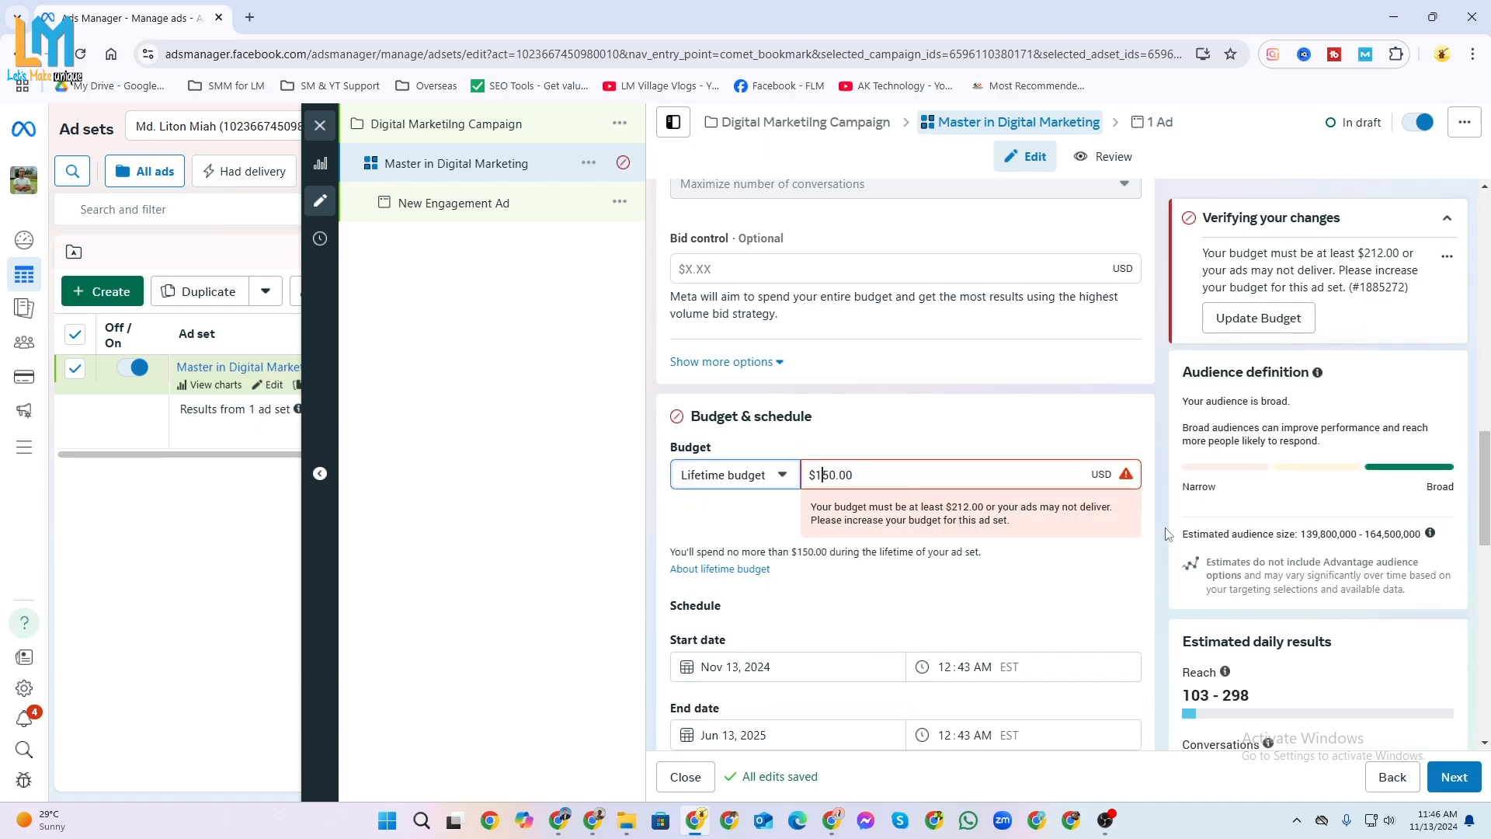
Set the ad set's lifetime budget to $200.00.
key("Delete")
key("Delete")
type("200")
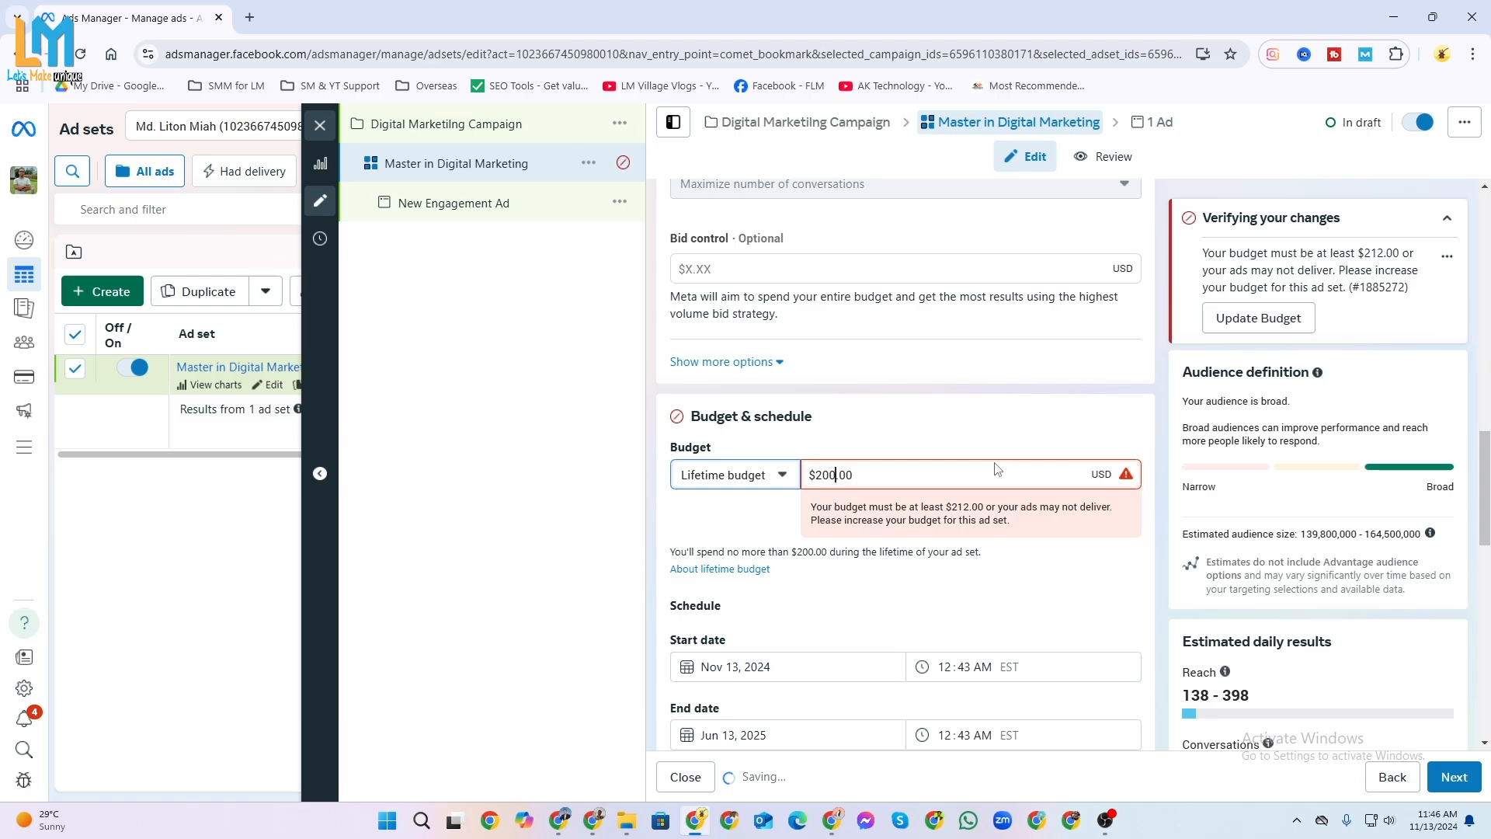
left_click(993, 445)
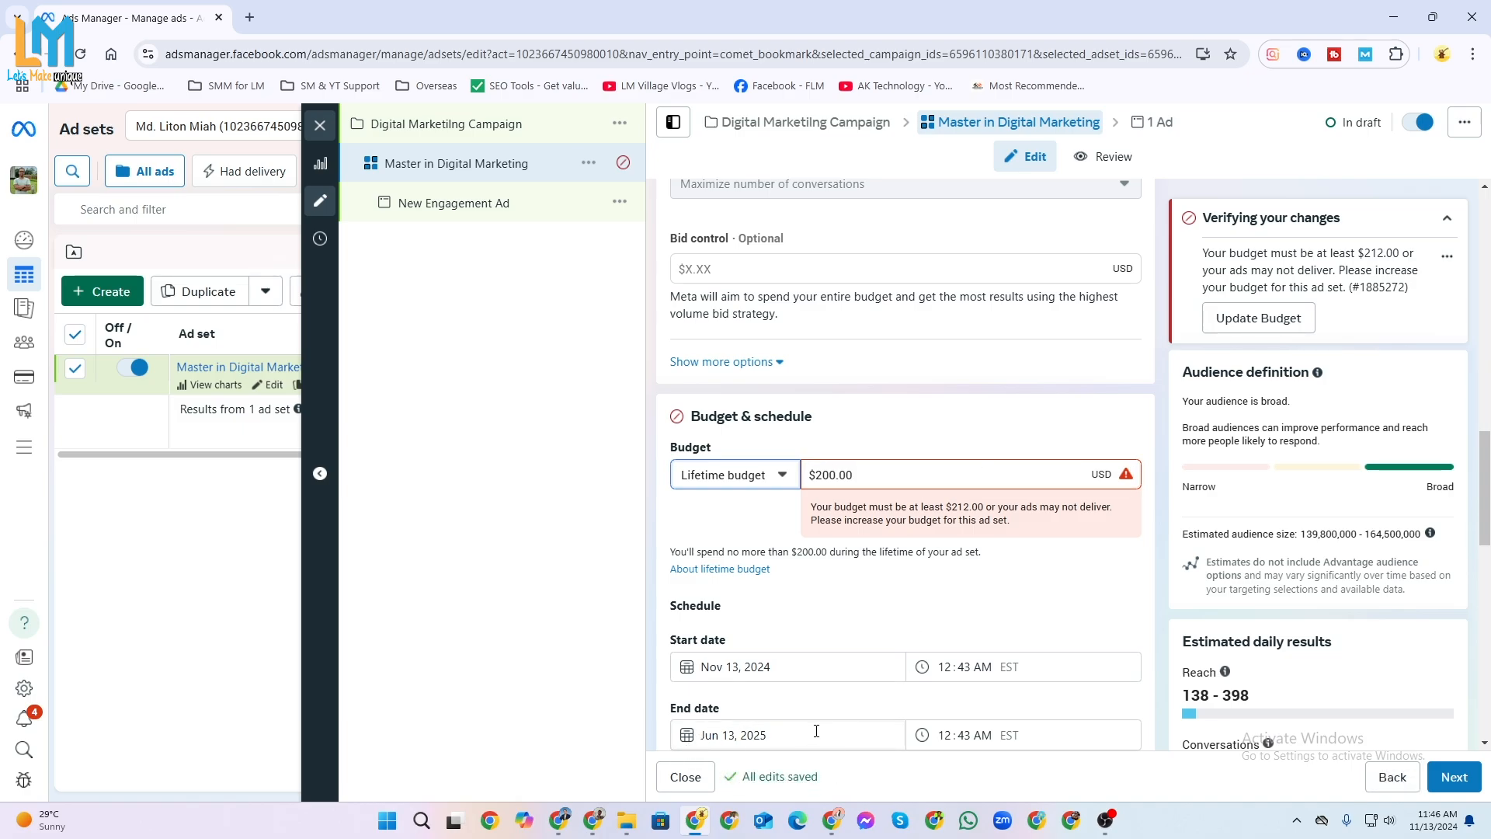
Set the ad set's end date to May 13, 2025.
scroll(821, 730, "down", 2)
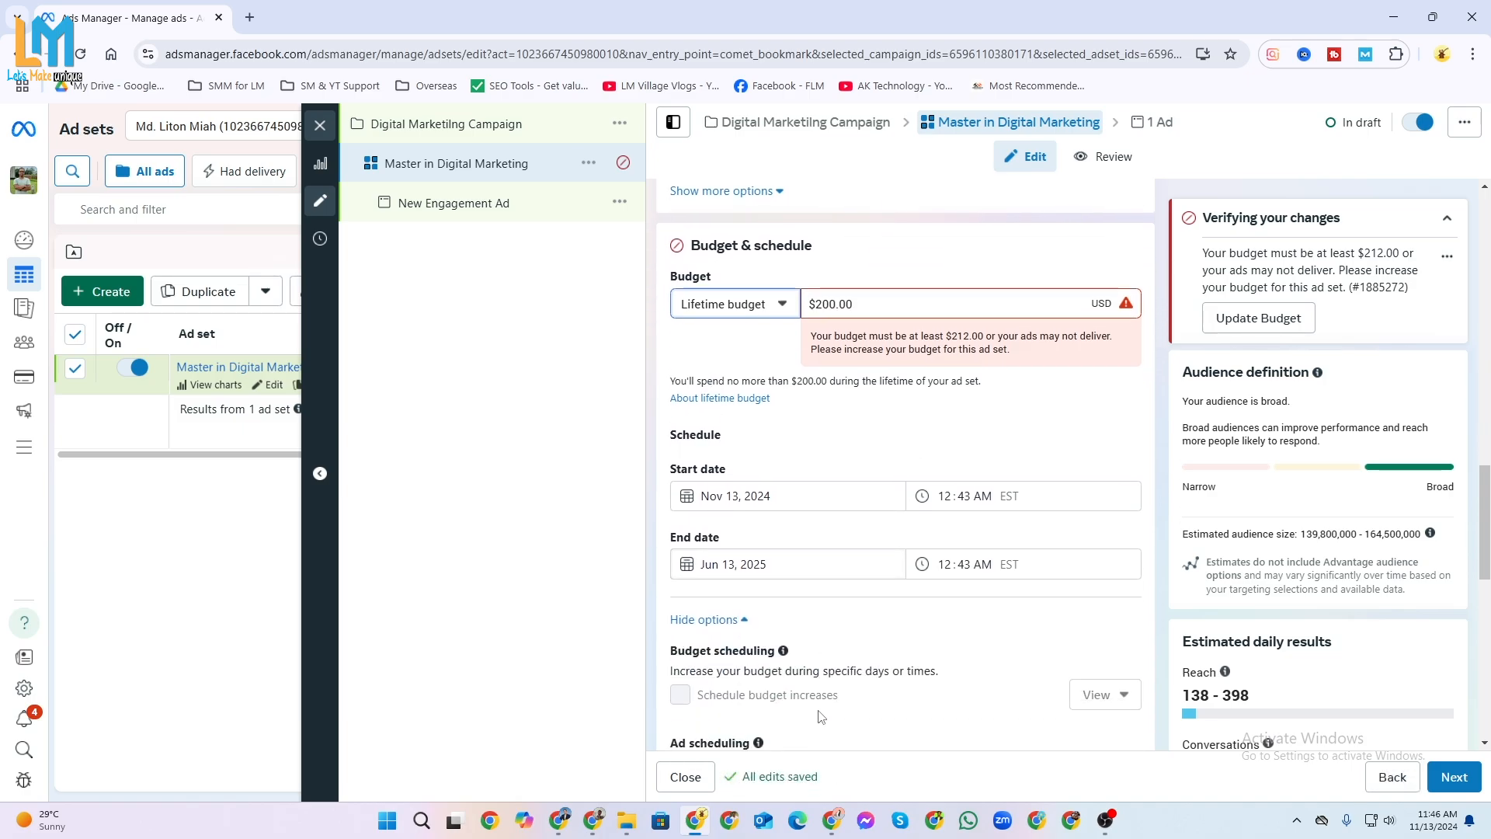
left_click(793, 570)
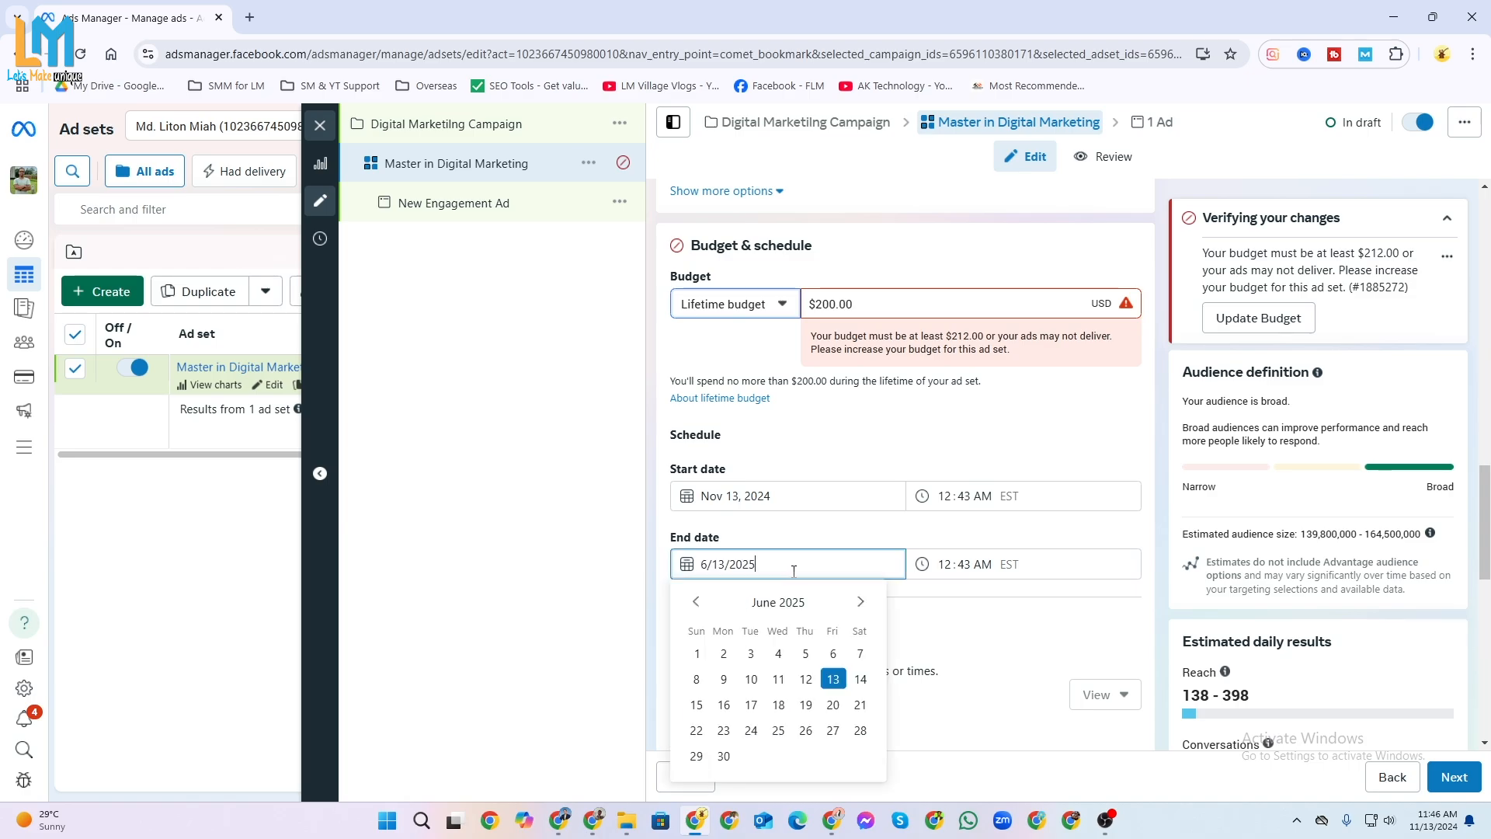
left_click(696, 605)
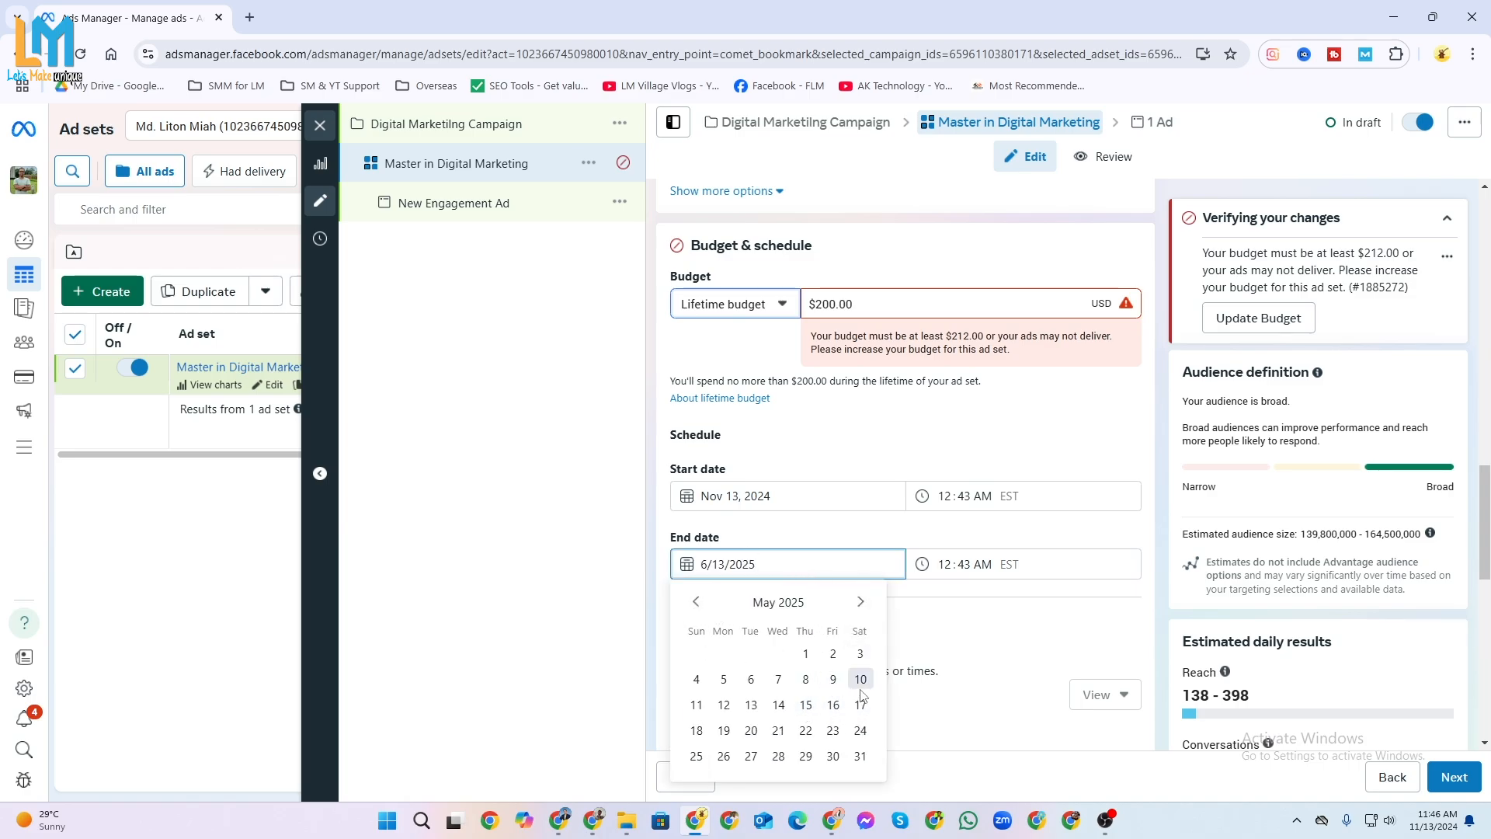
left_click(751, 706)
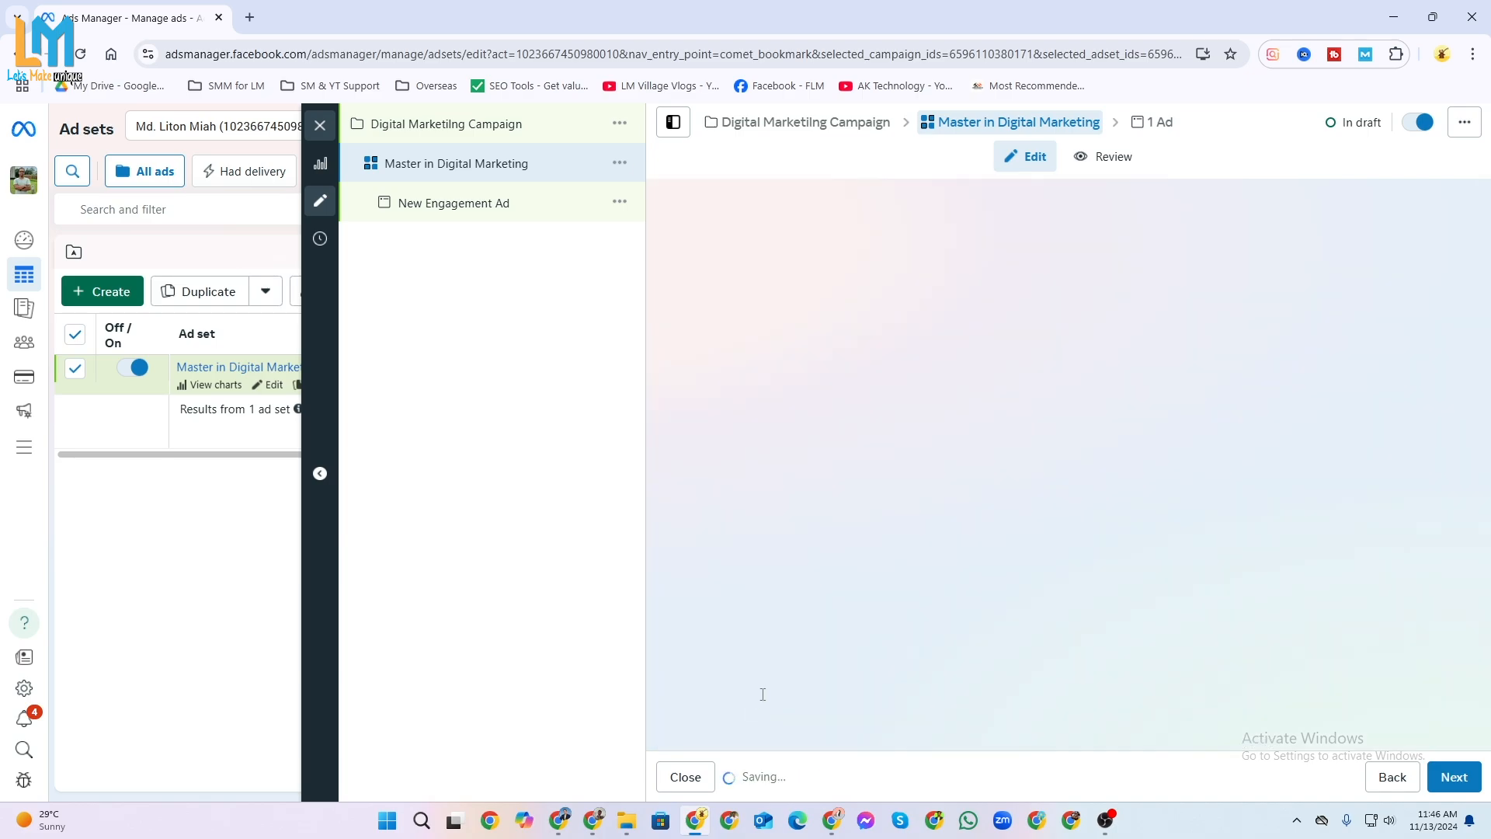
scroll(828, 575, "down", 2)
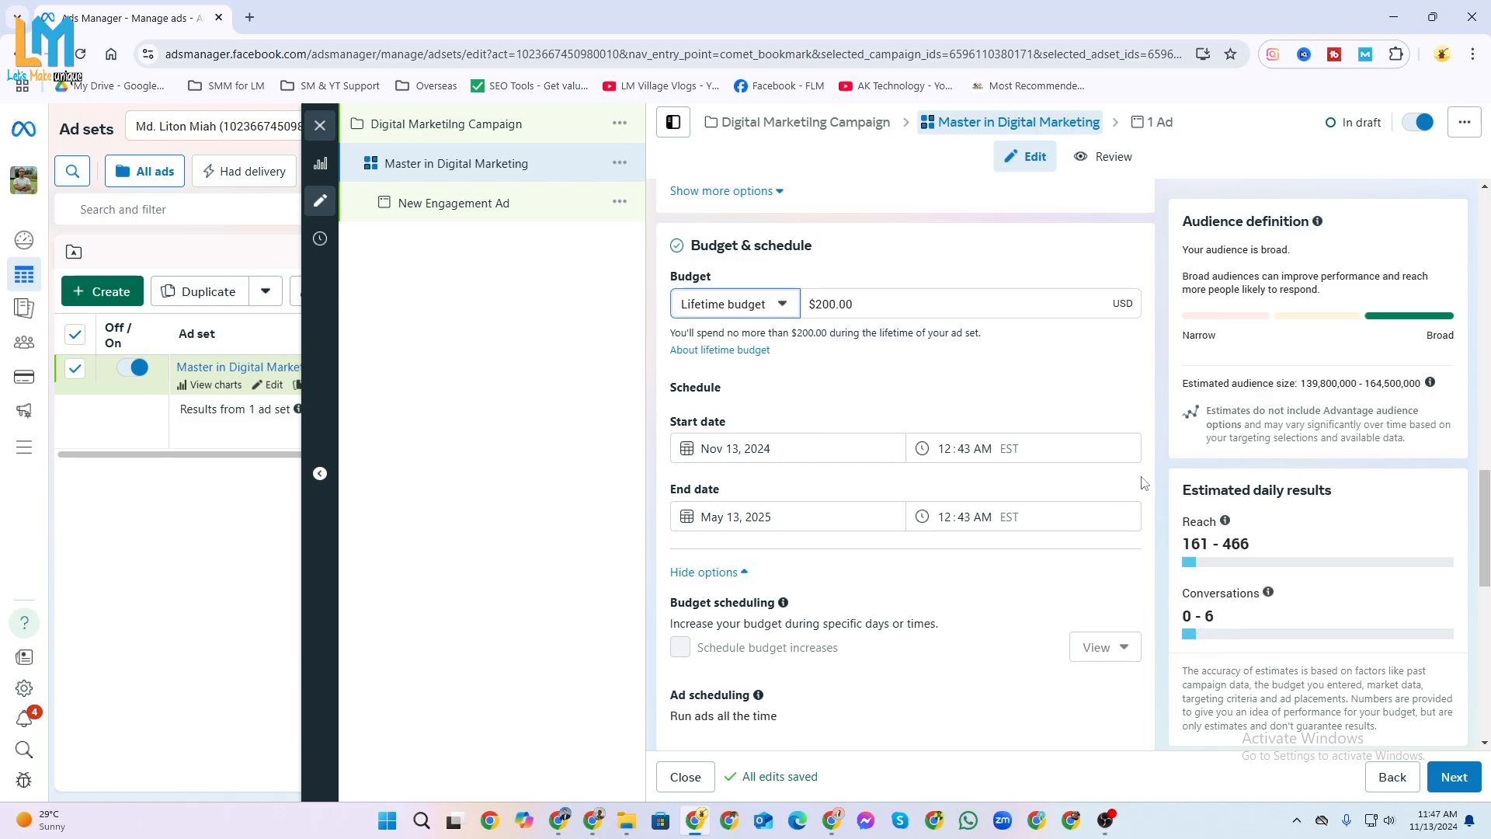
Switch the ad set's budget type back to Daily budget.
scroll(862, 605, "down", 2)
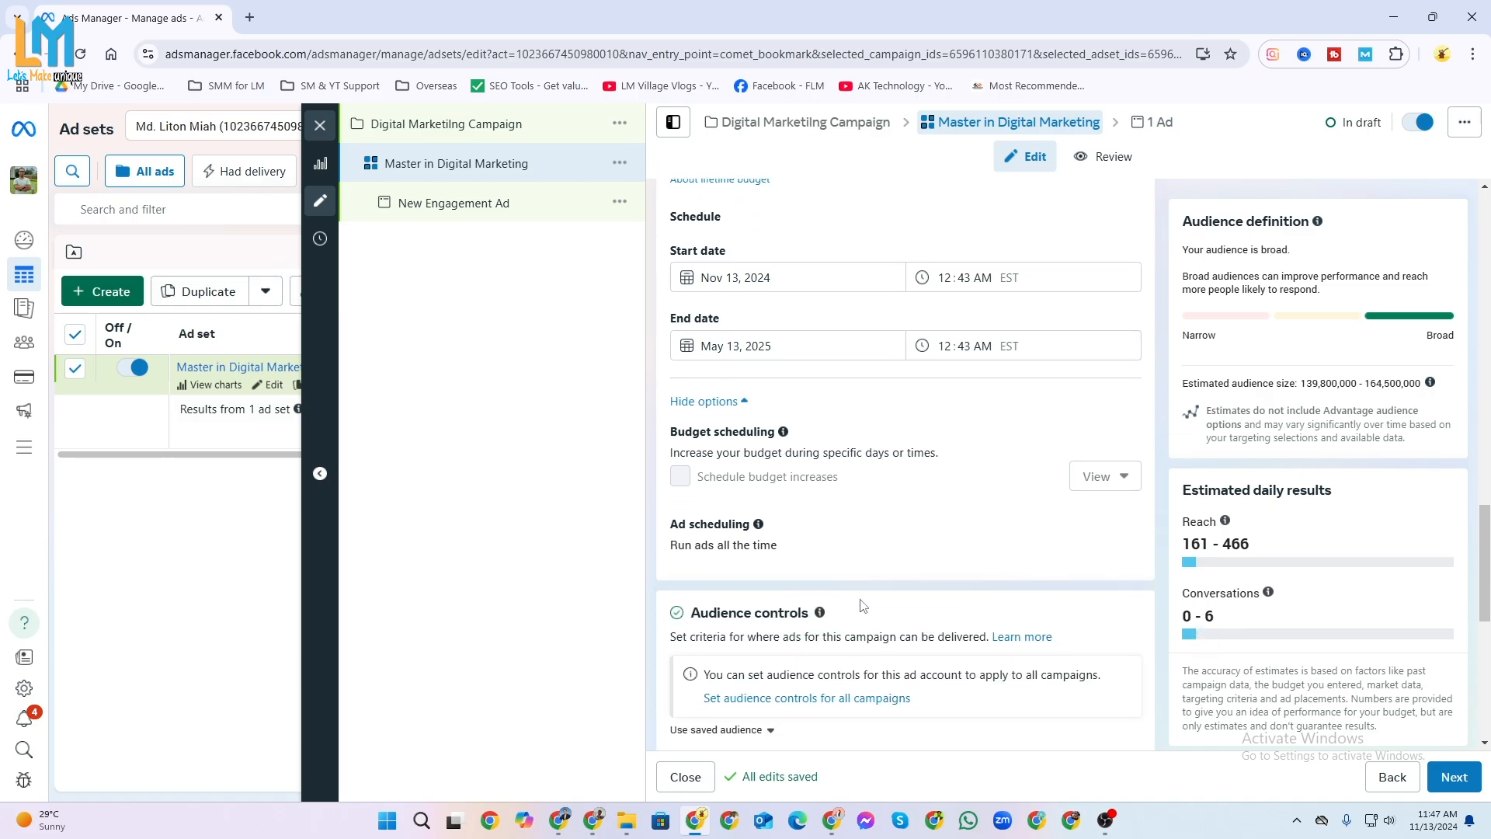
scroll(862, 605, "up", 3)
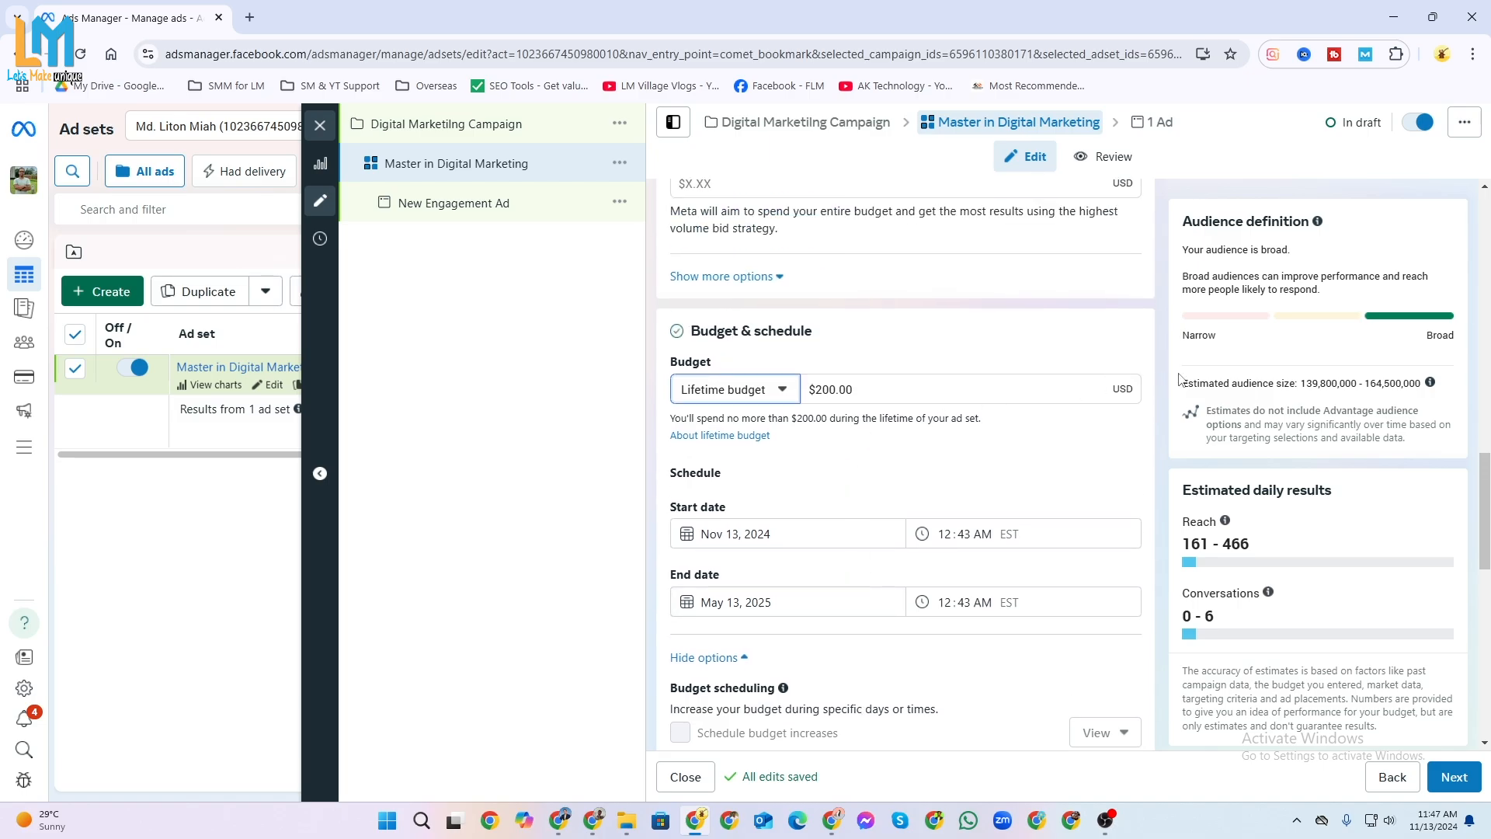
left_click(783, 392)
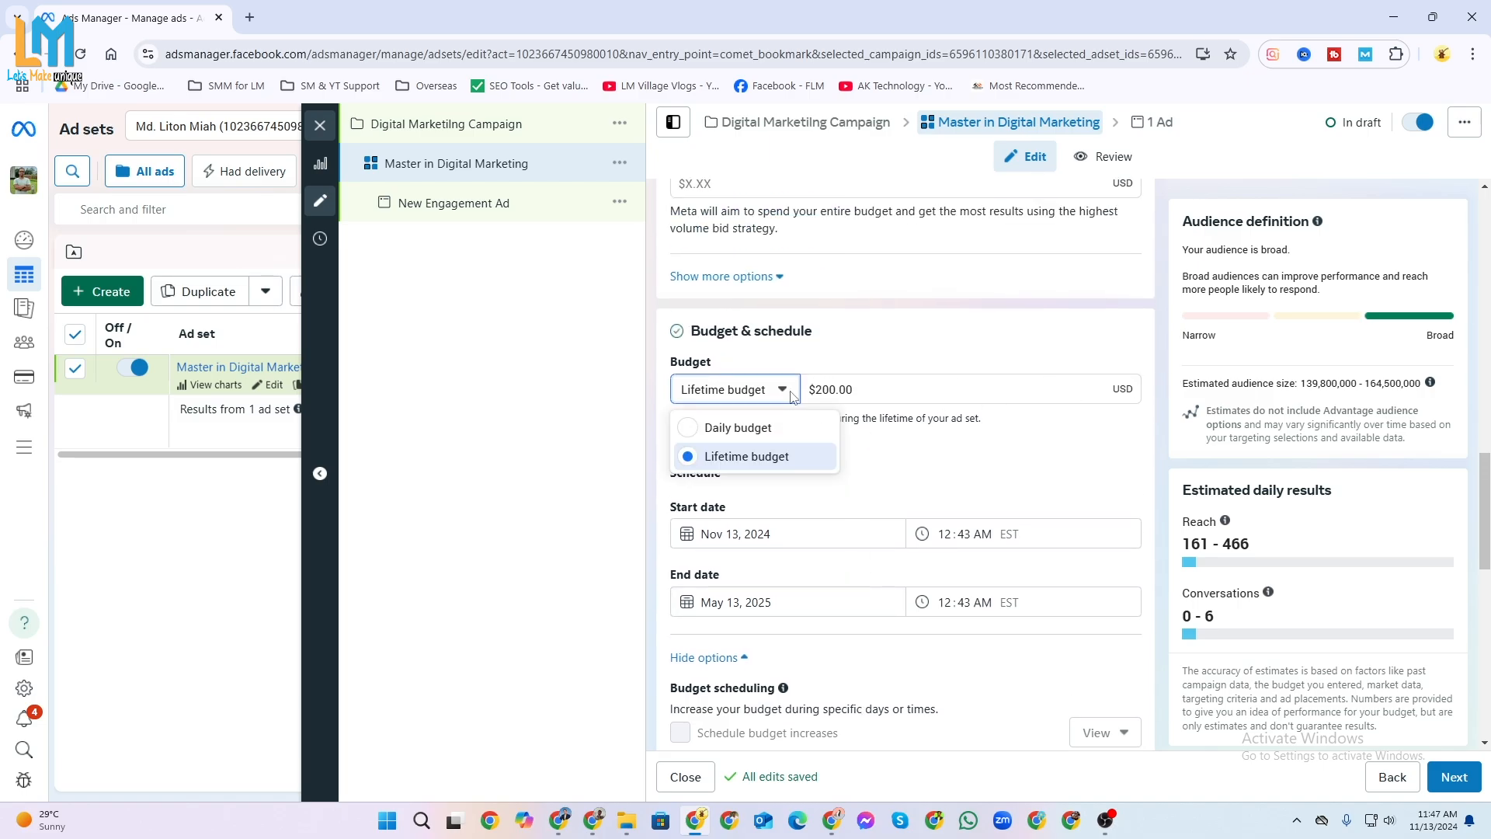
left_click(746, 431)
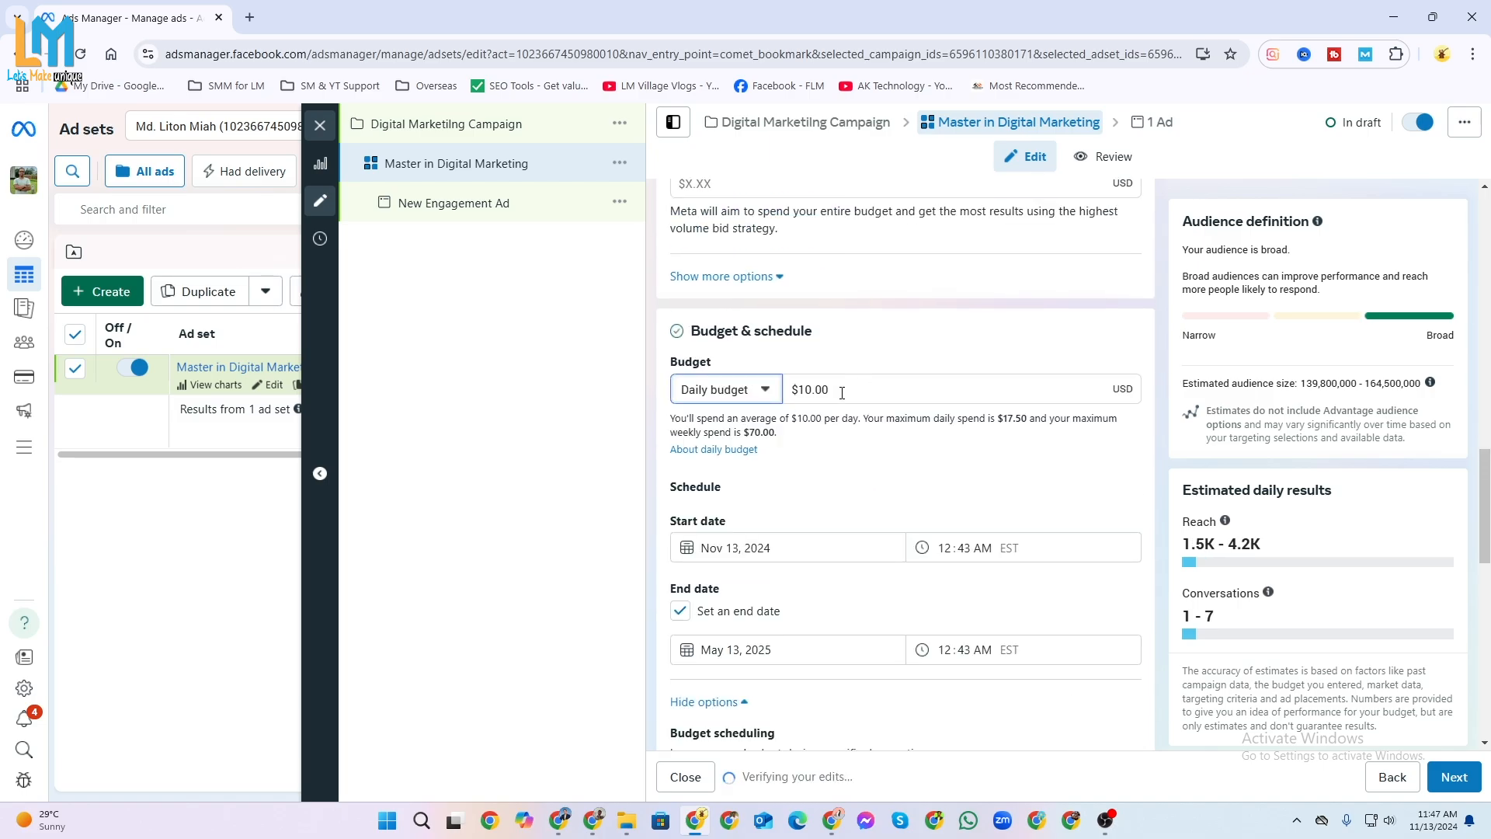
Check the estimated daily results for the daily budget, including the explanation of reach.
left_click(877, 382)
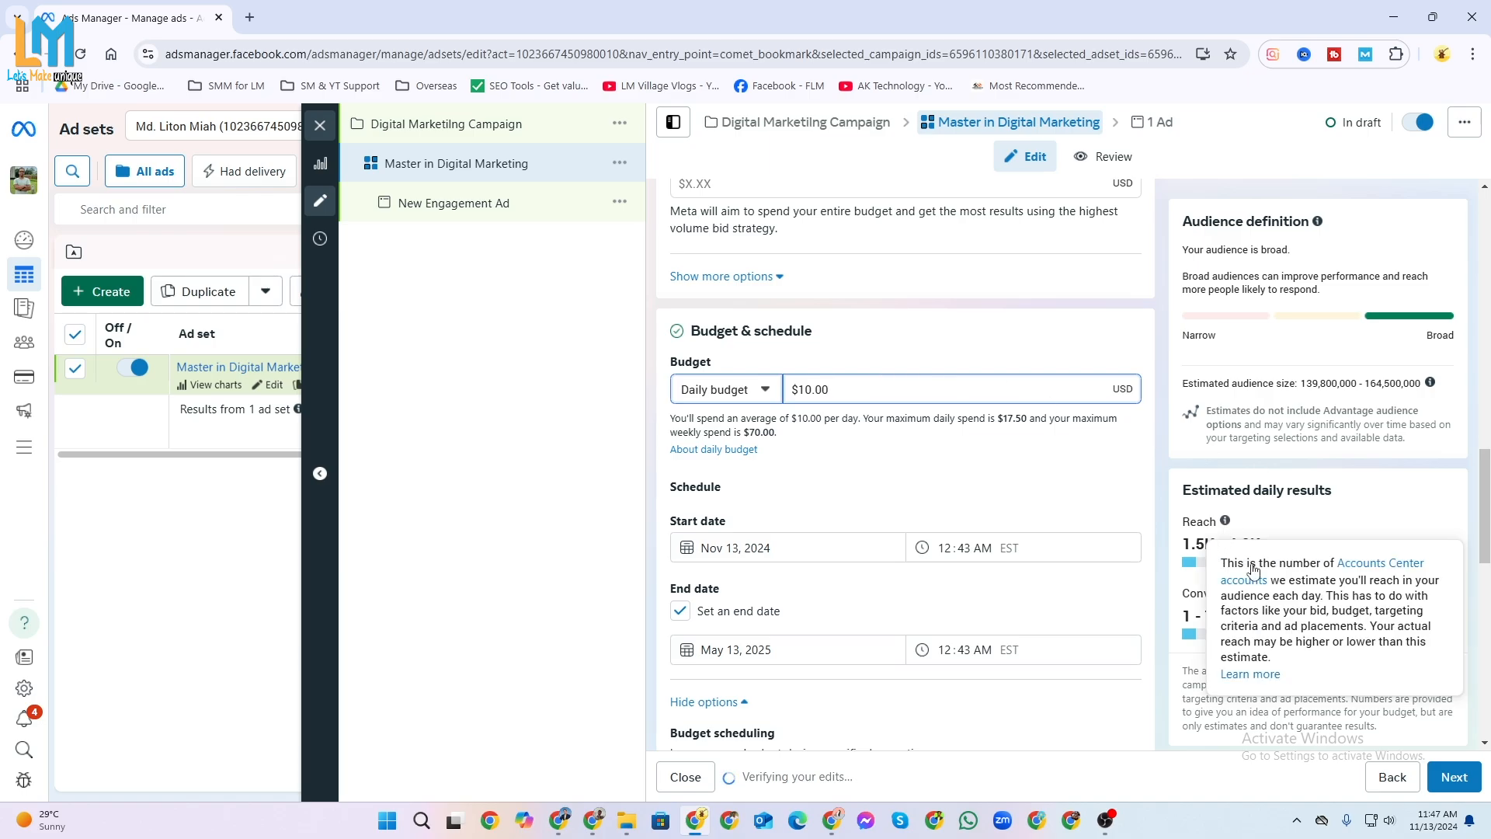
left_click(1366, 499)
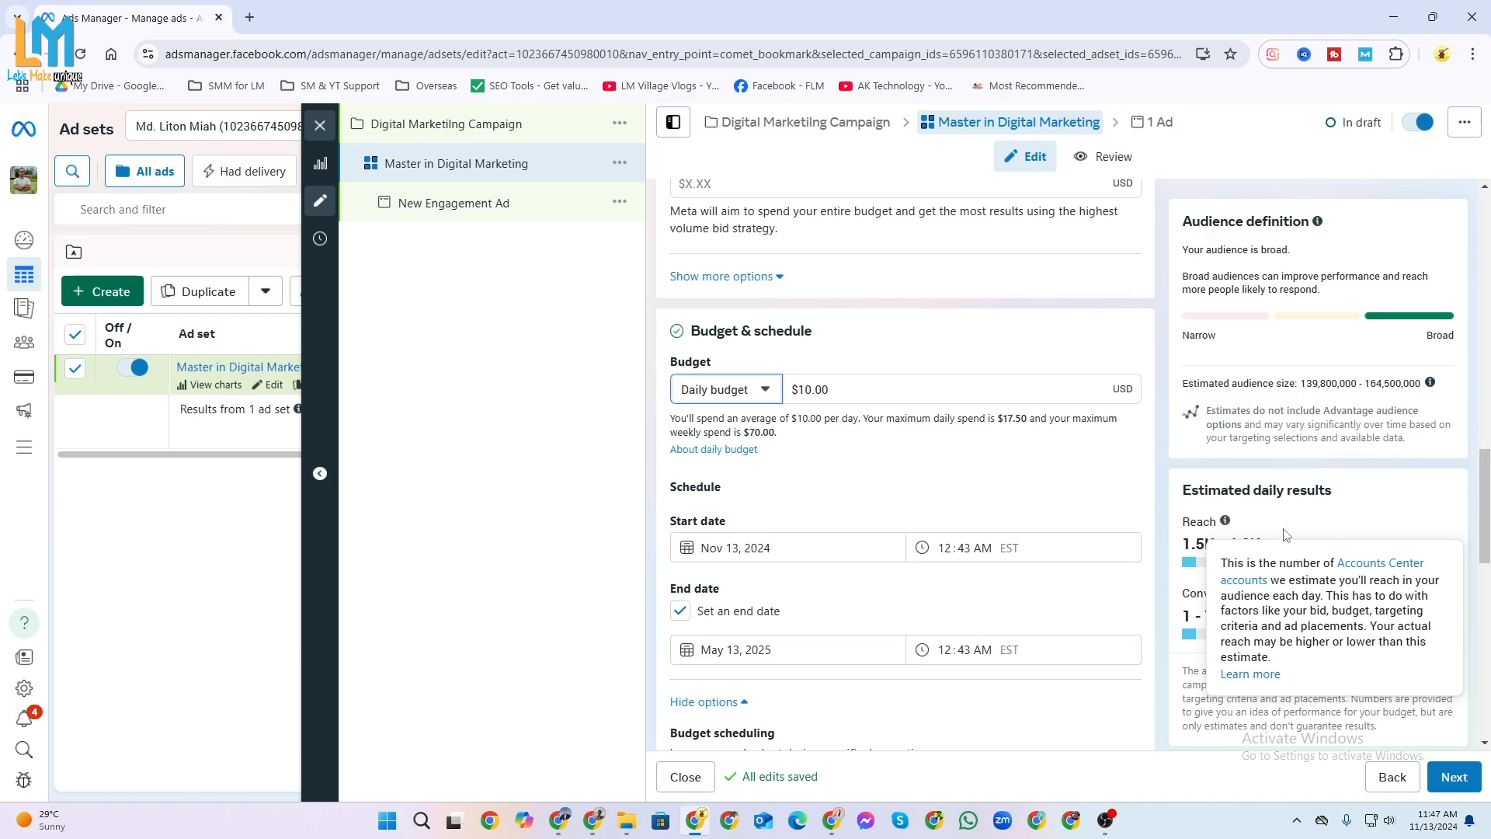
left_click(839, 390)
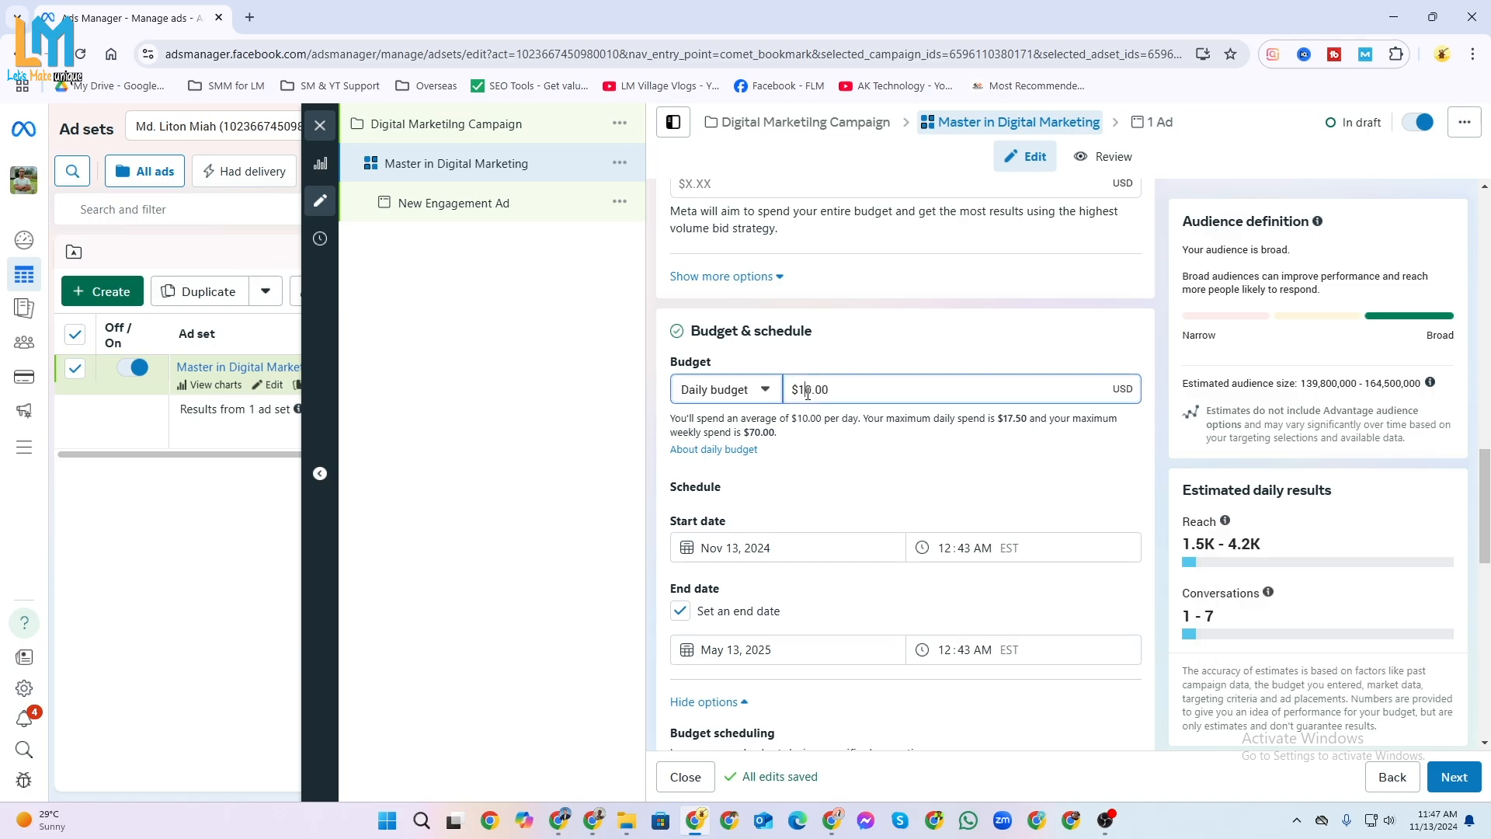
left_click(1383, 508)
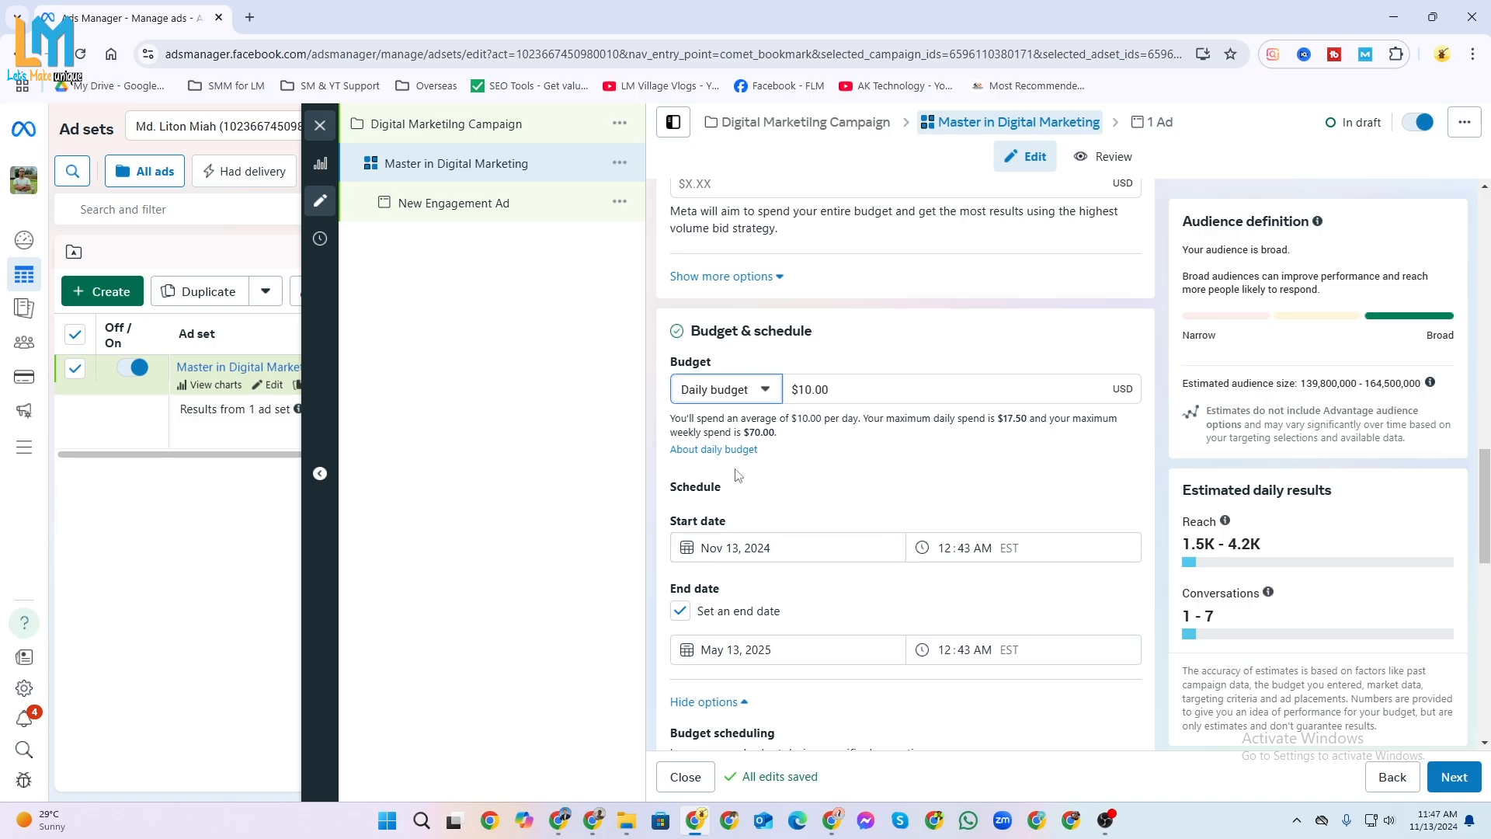
Set the ad set's start date to November 14, 2024 and its start time to 10:00 AM.
left_click(732, 549)
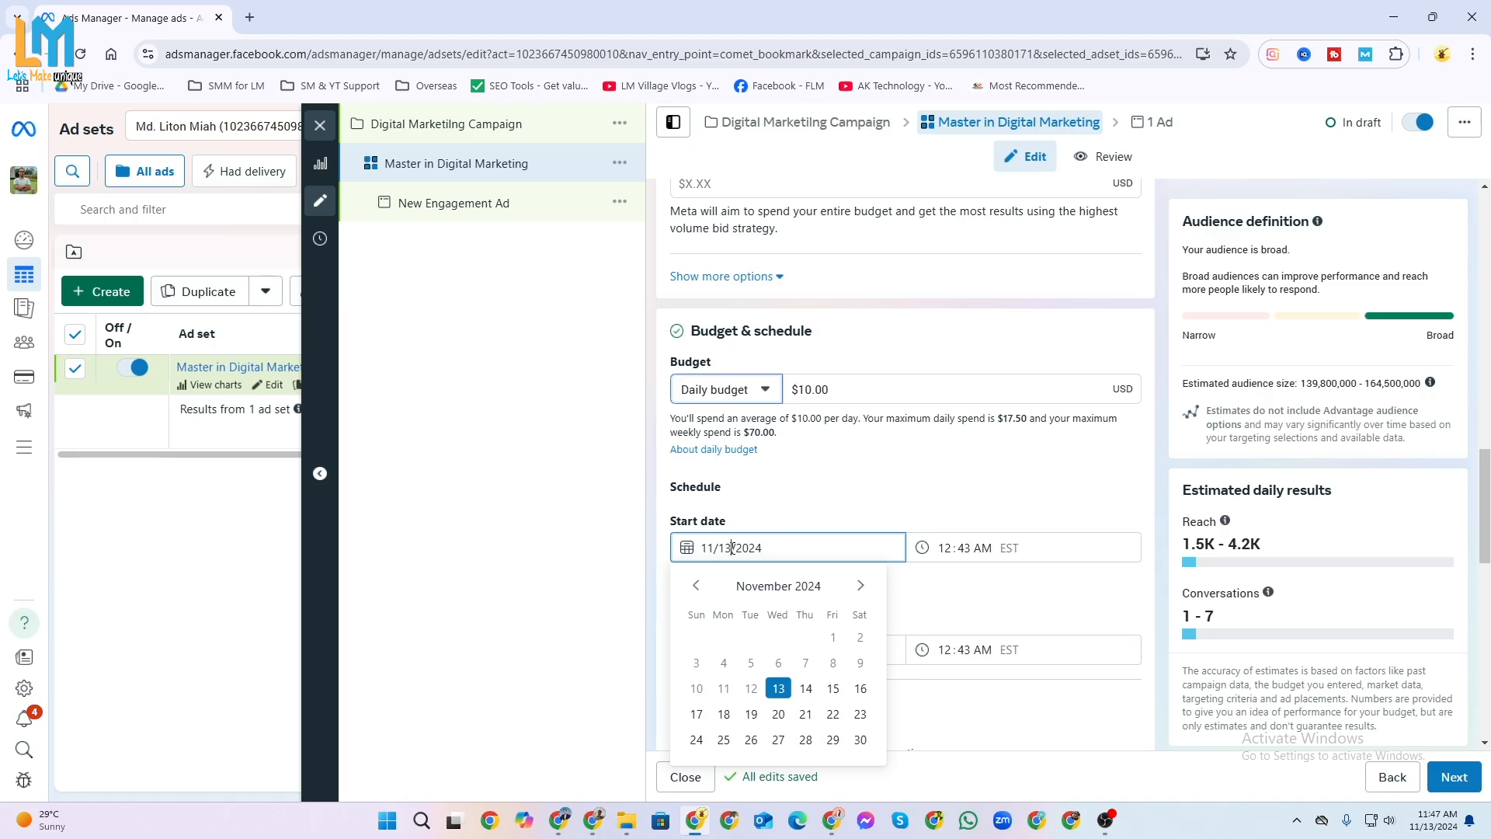
left_click(806, 688)
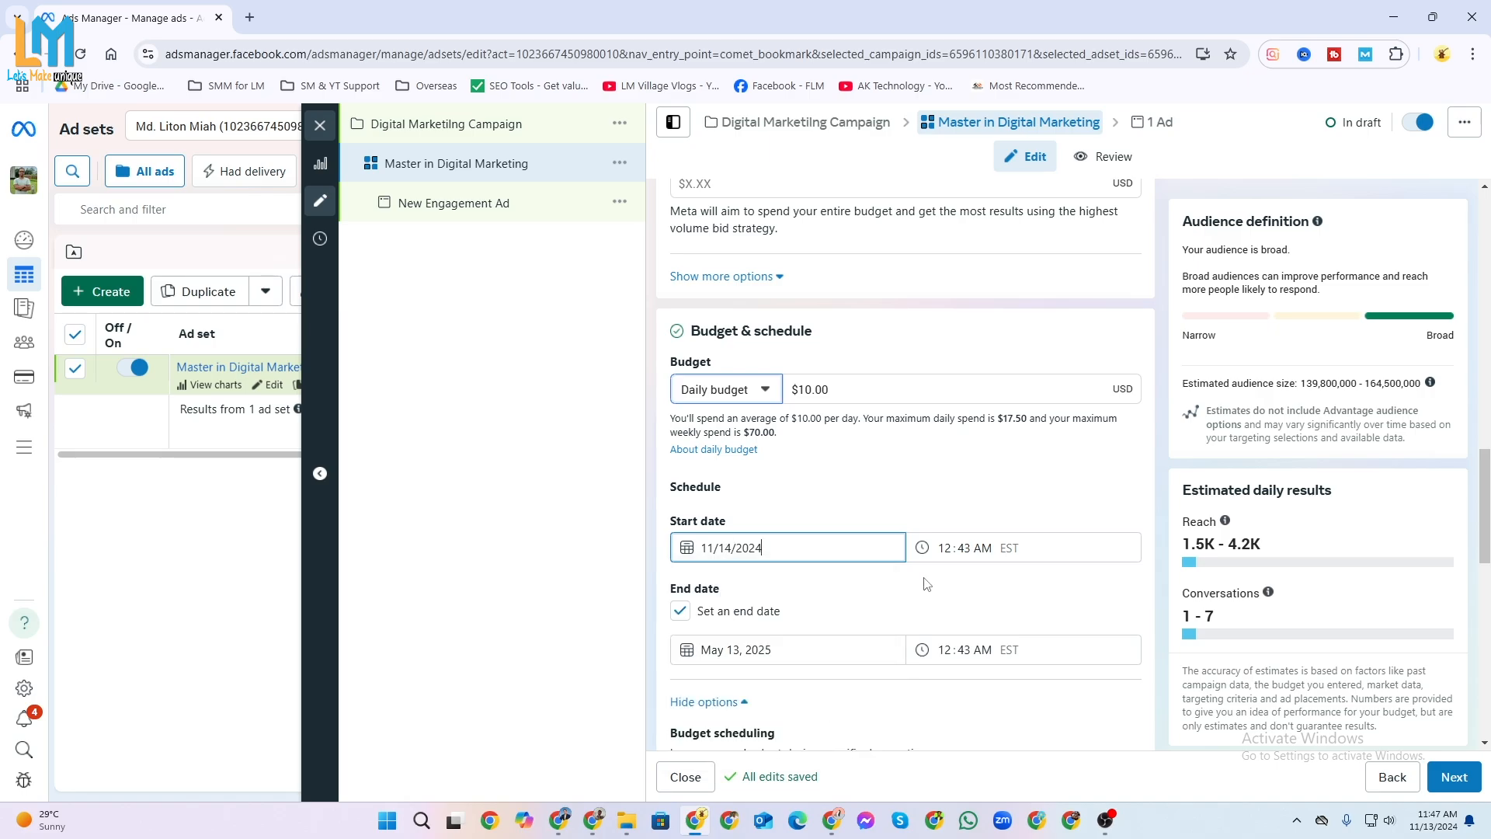
left_click(946, 548)
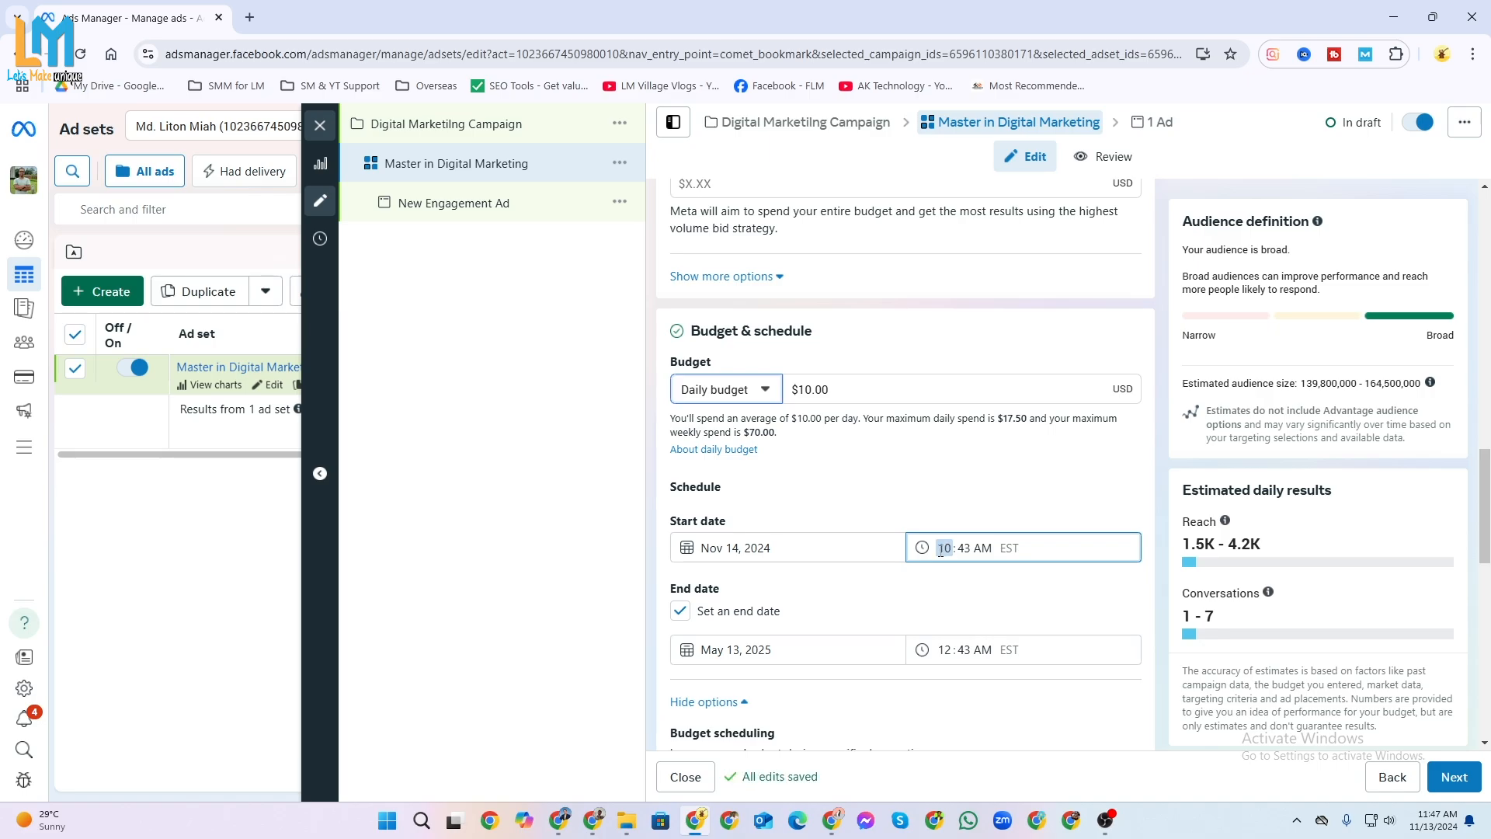
left_click(959, 548)
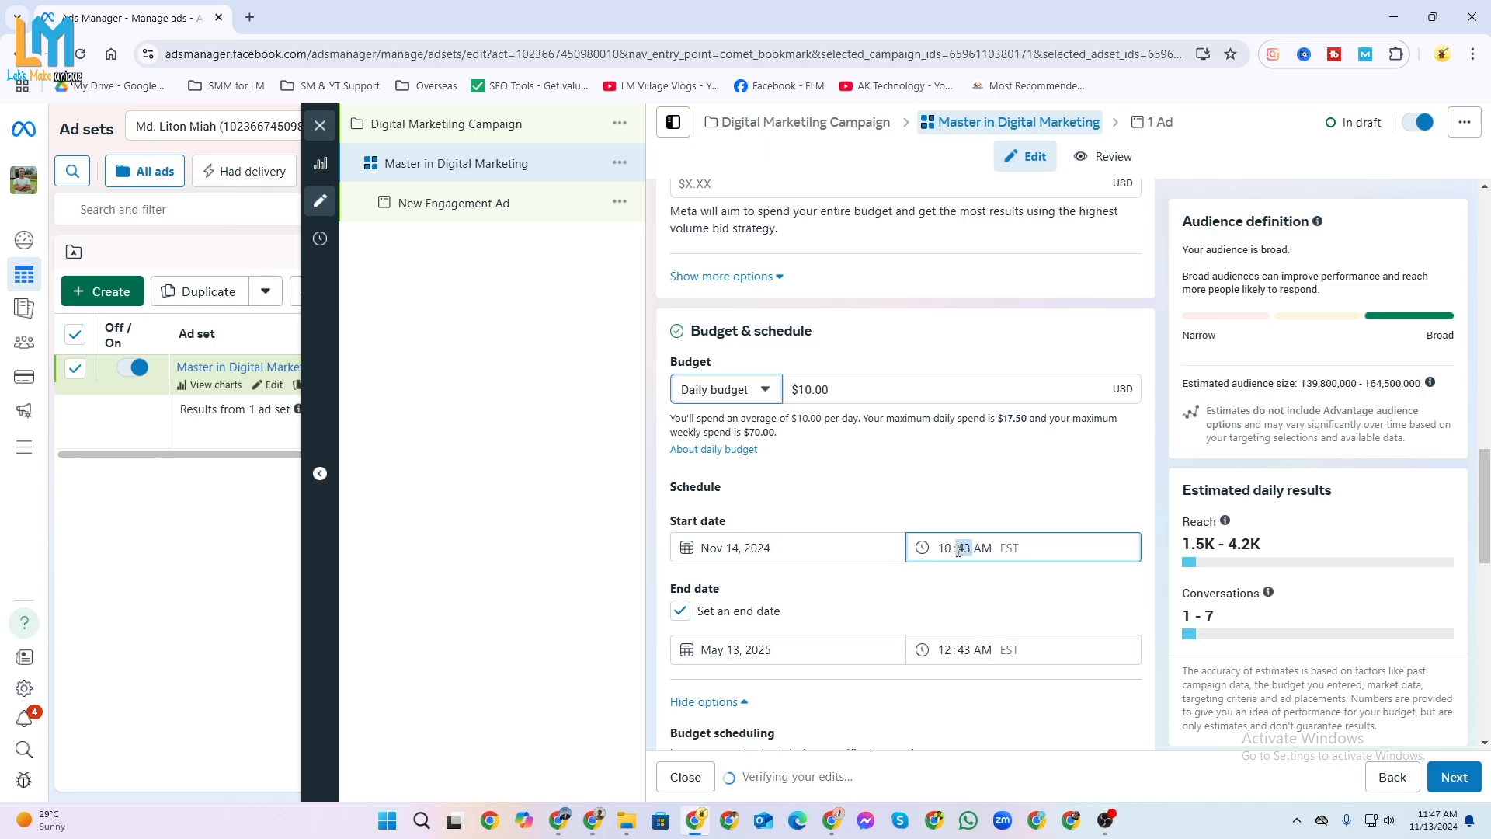
type("10")
left_click(1042, 509)
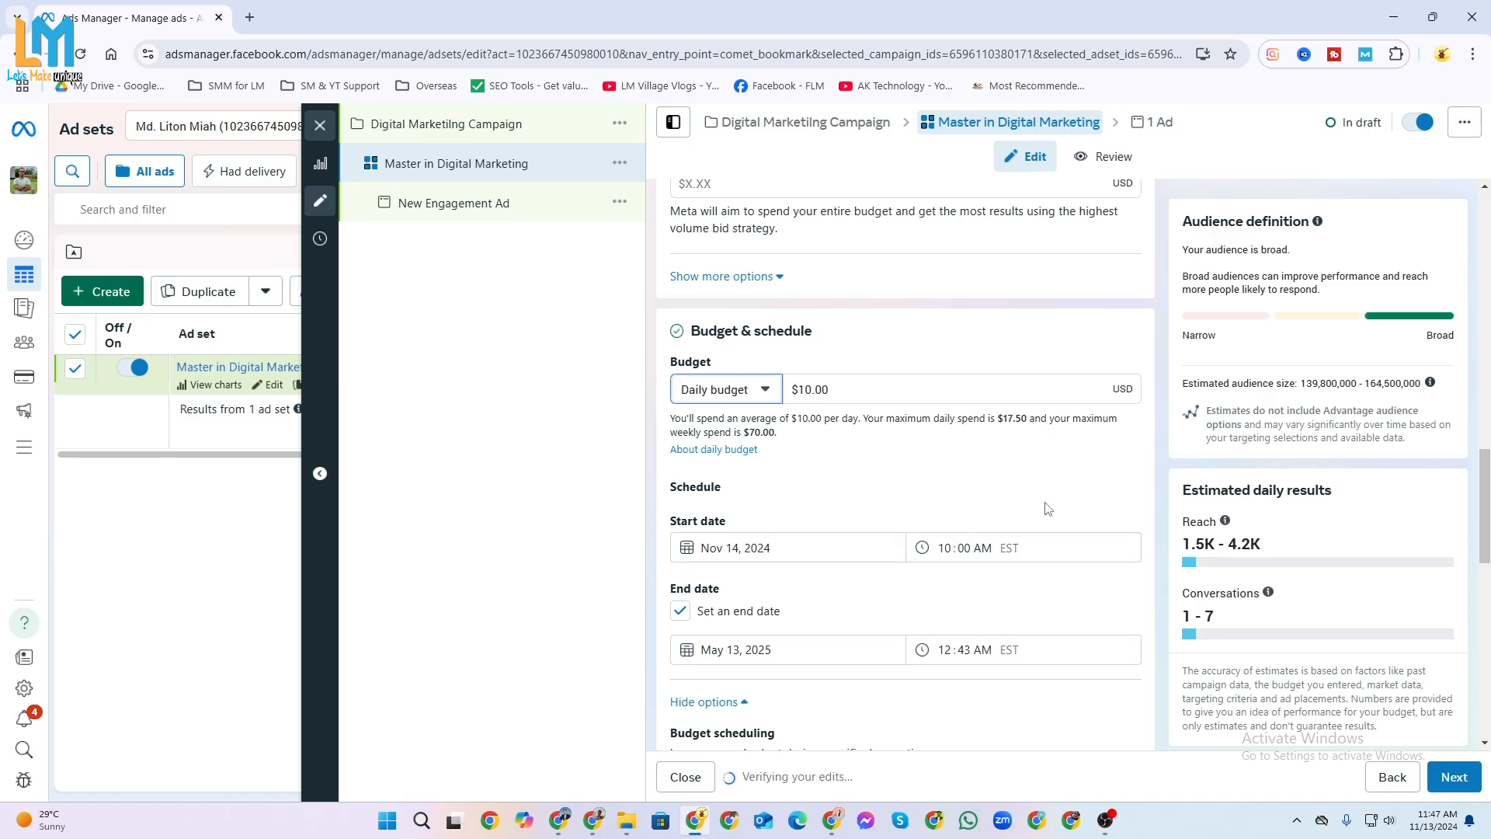
Remove the end date from the ad set's schedule.
left_click(682, 612)
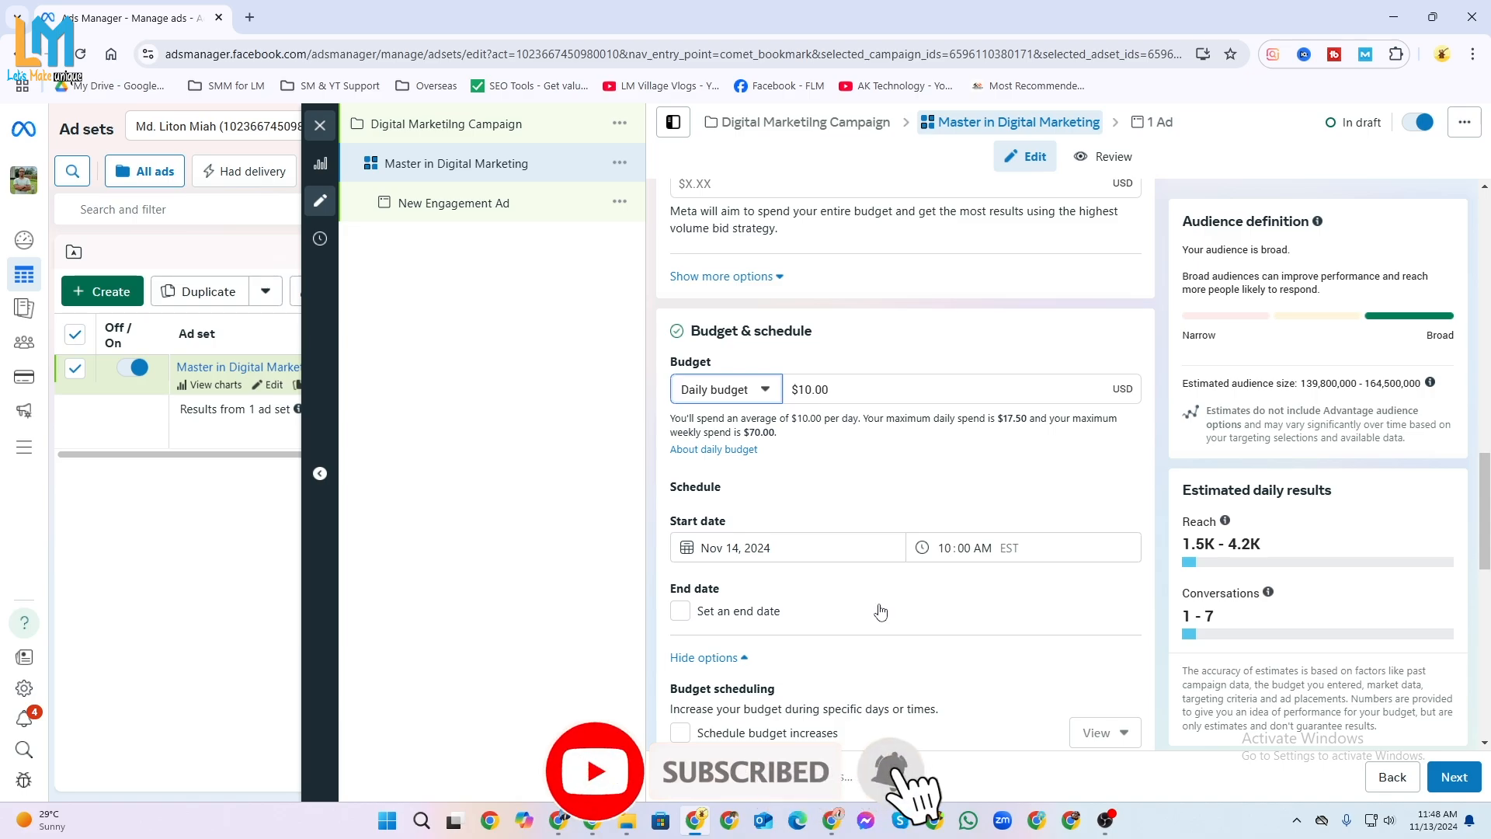
scroll(881, 613, "down", 2)
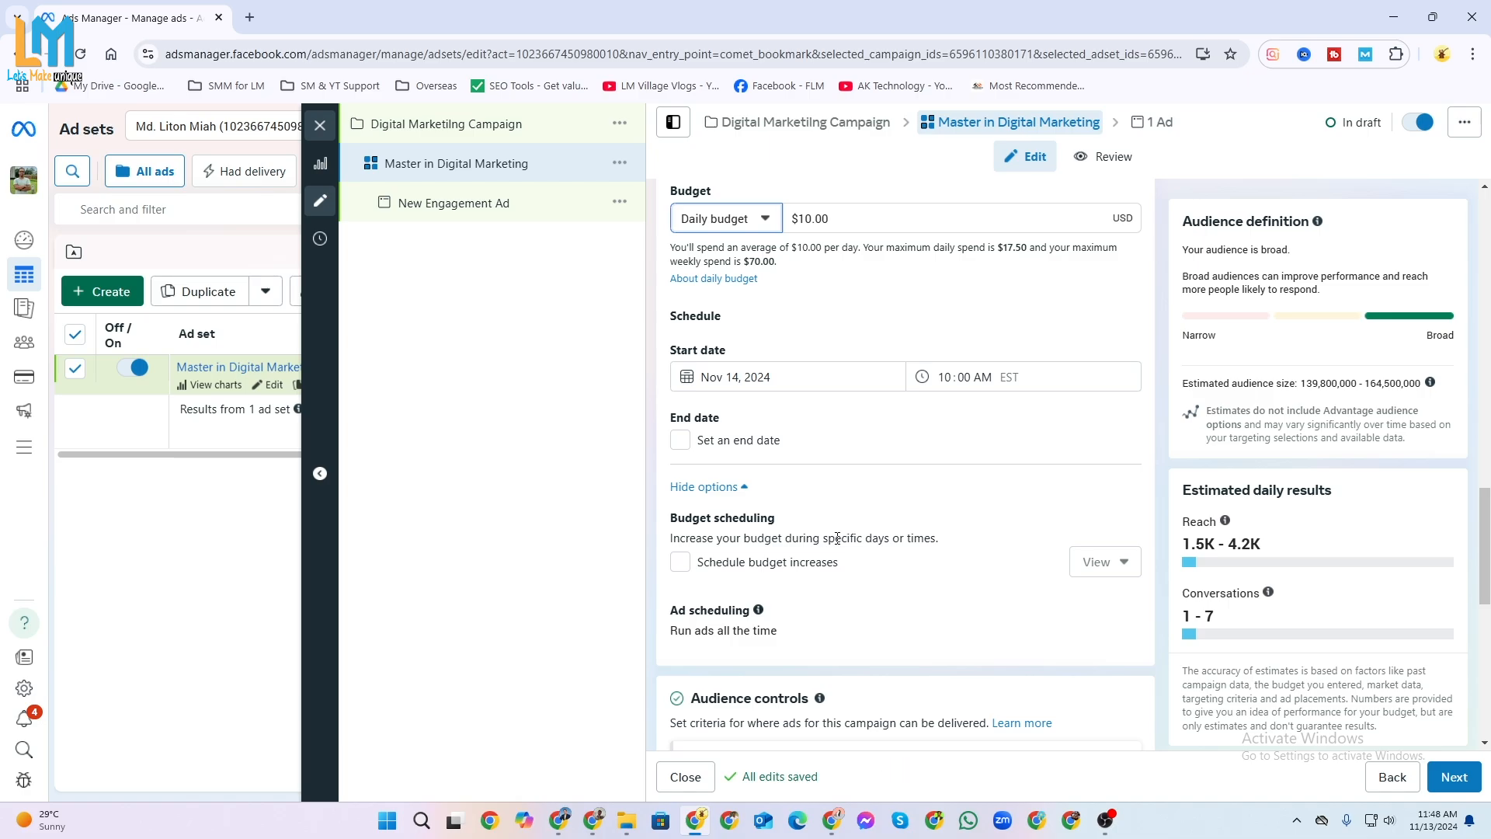
left_click(682, 436)
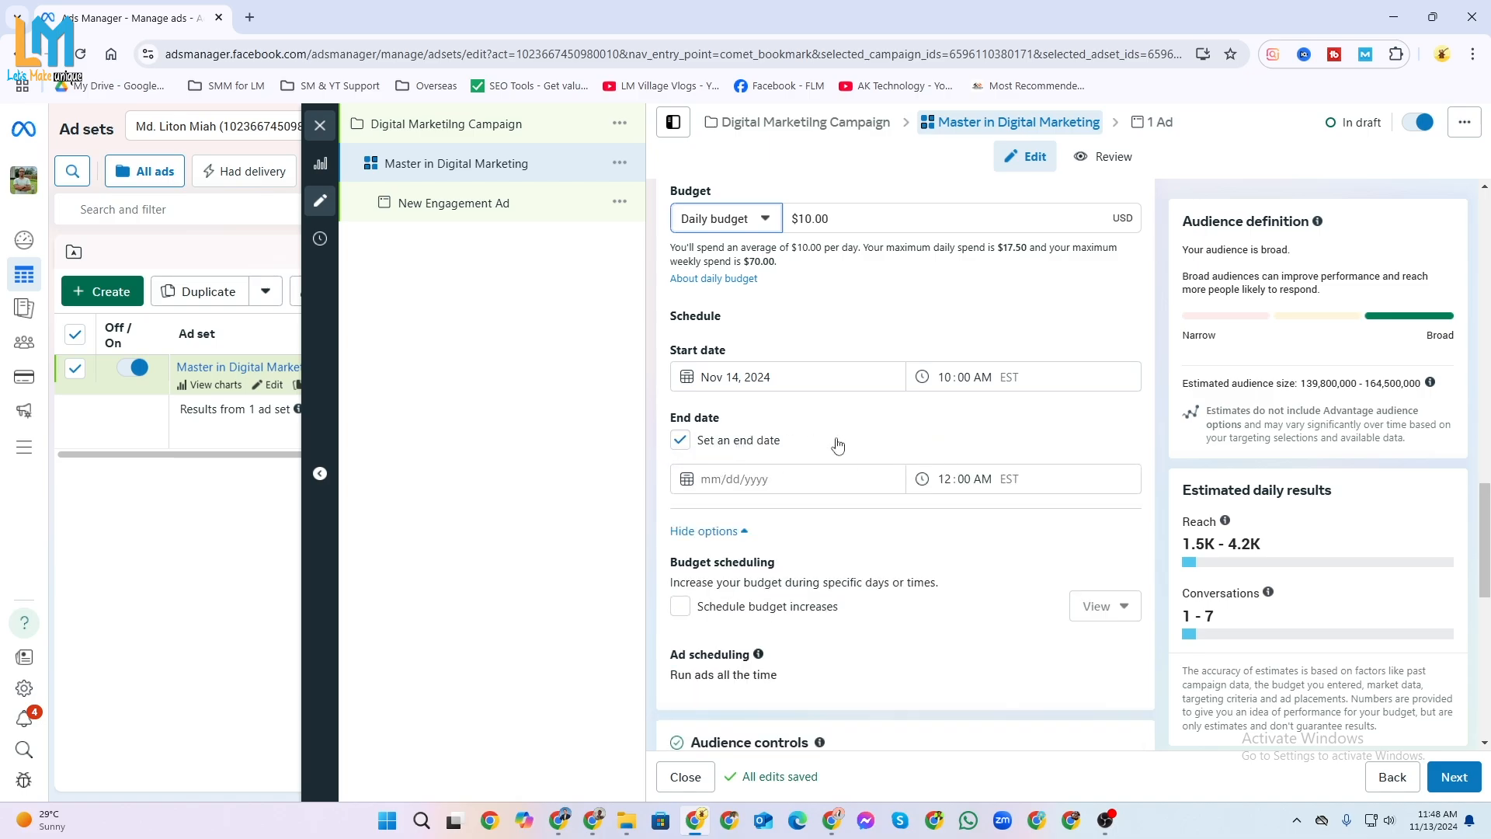
left_click(681, 441)
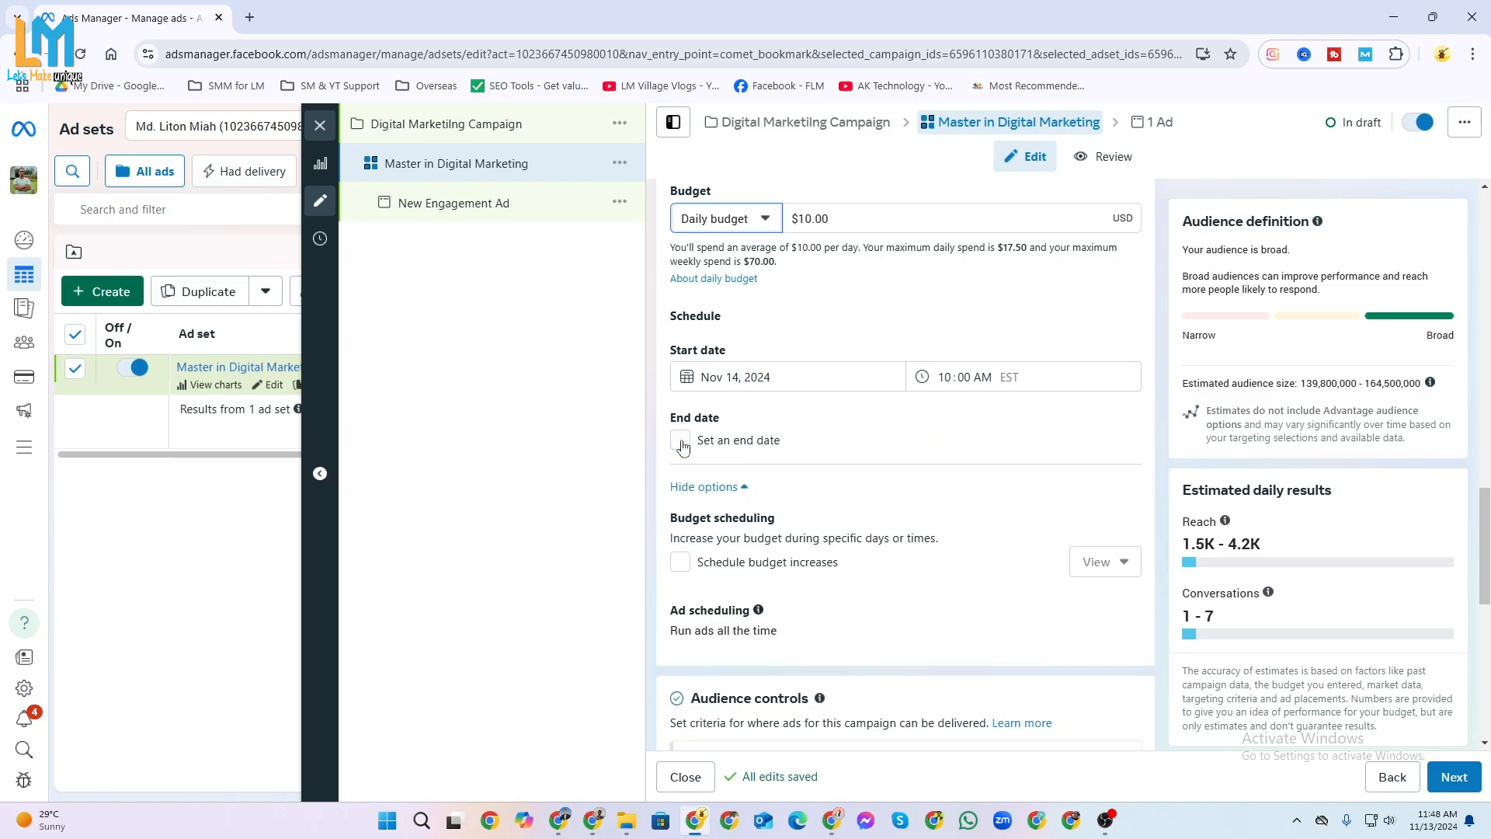
left_click(865, 437)
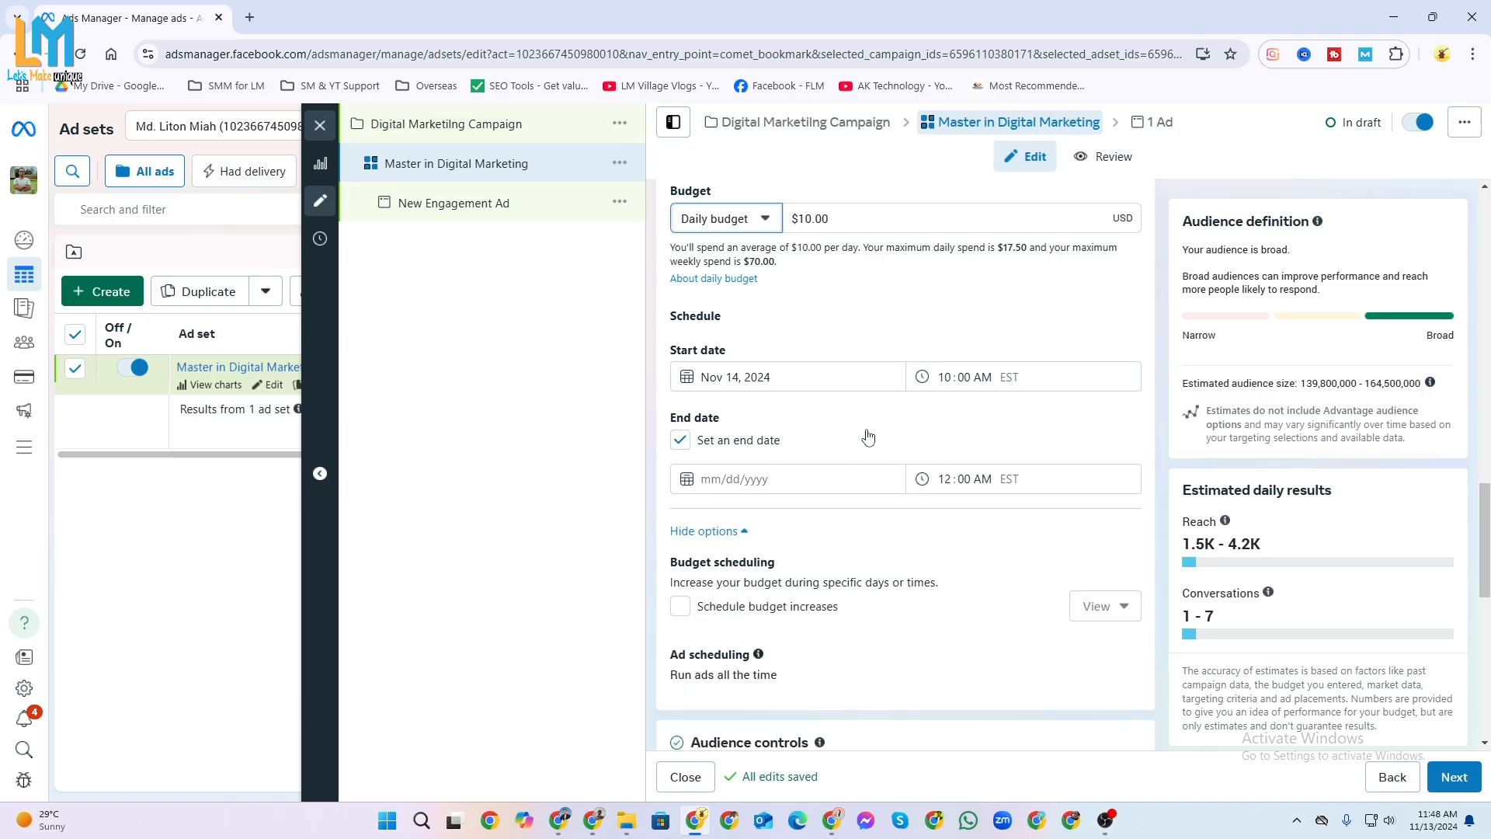
left_click(681, 440)
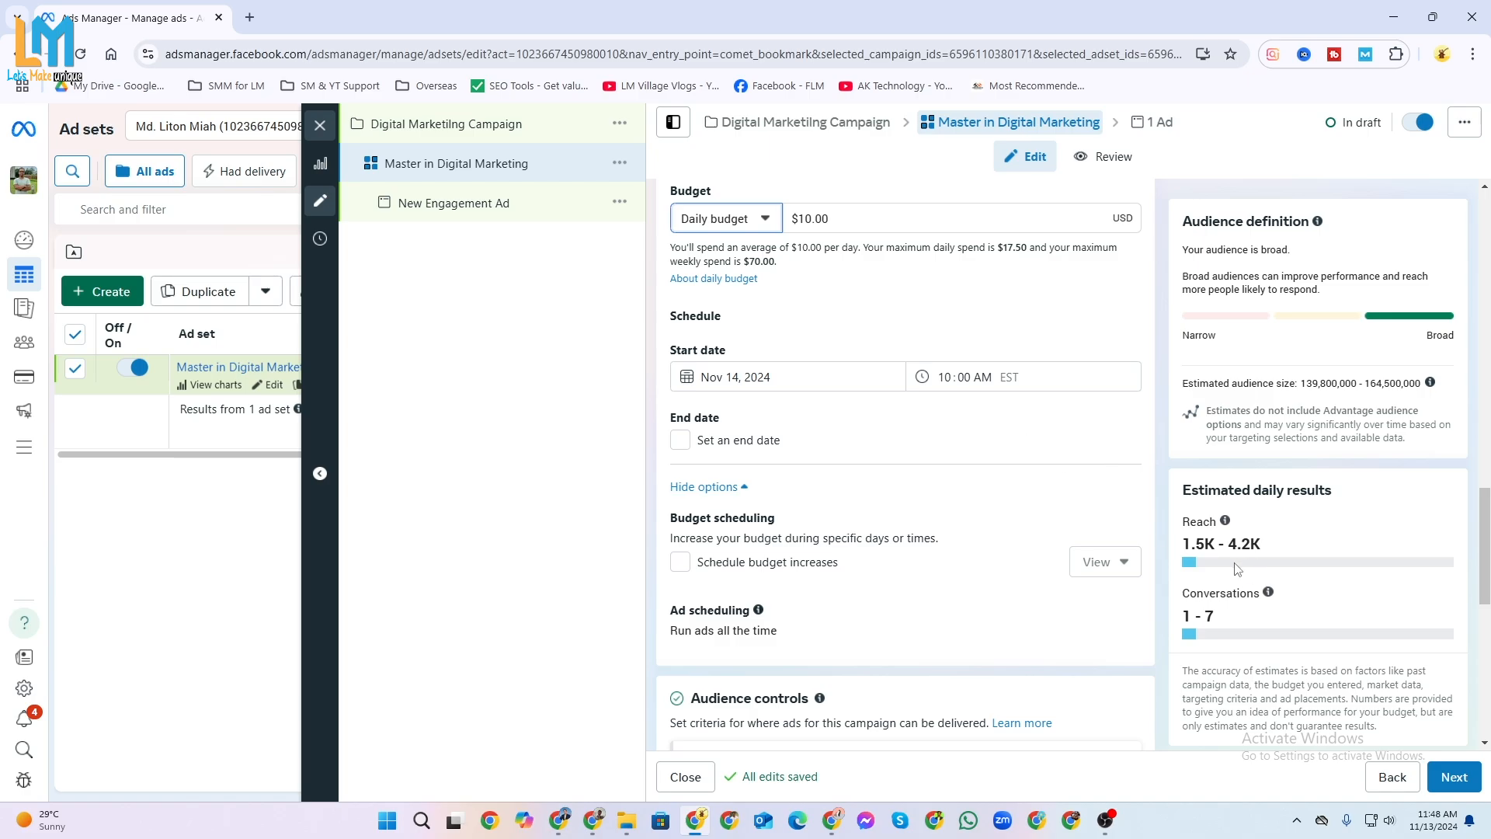
Turn on scheduled budget increases for the ad set, and switch them off again.
scroll(916, 507, "down", 1)
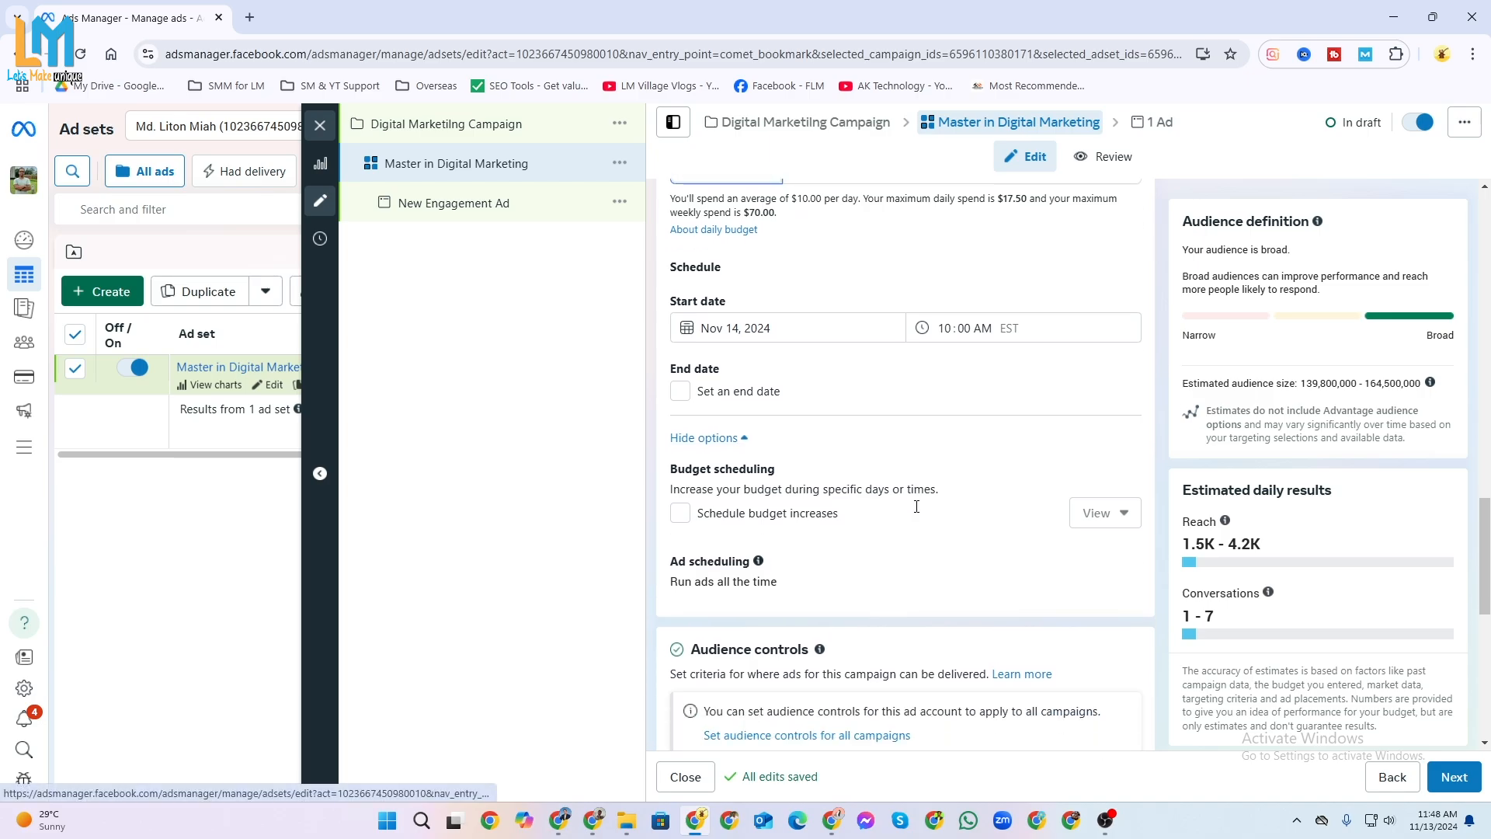
scroll(917, 506, "down", 2)
scroll(913, 513, "up", 4)
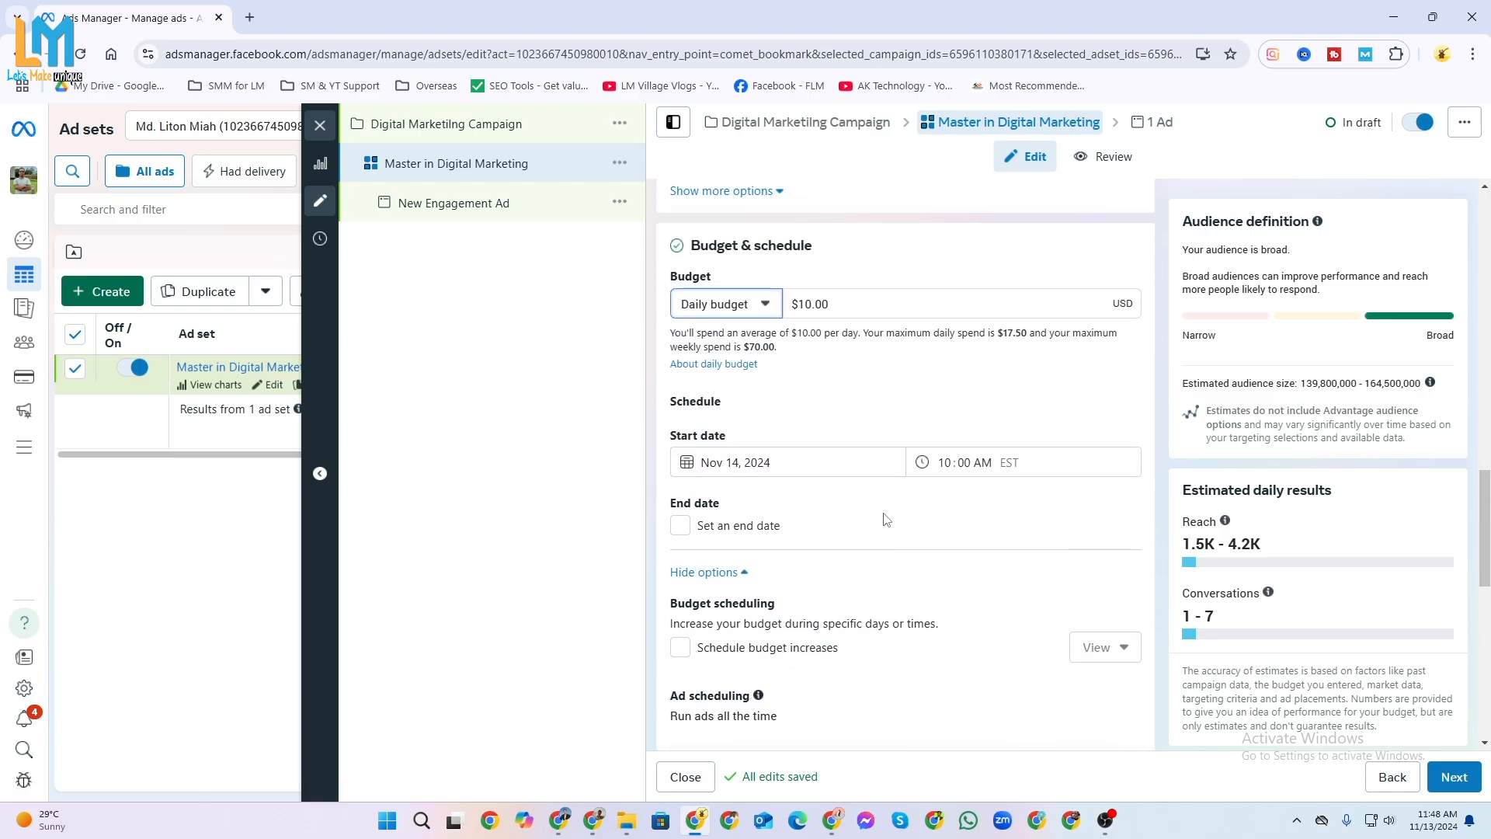
scroll(879, 533, "down", 3)
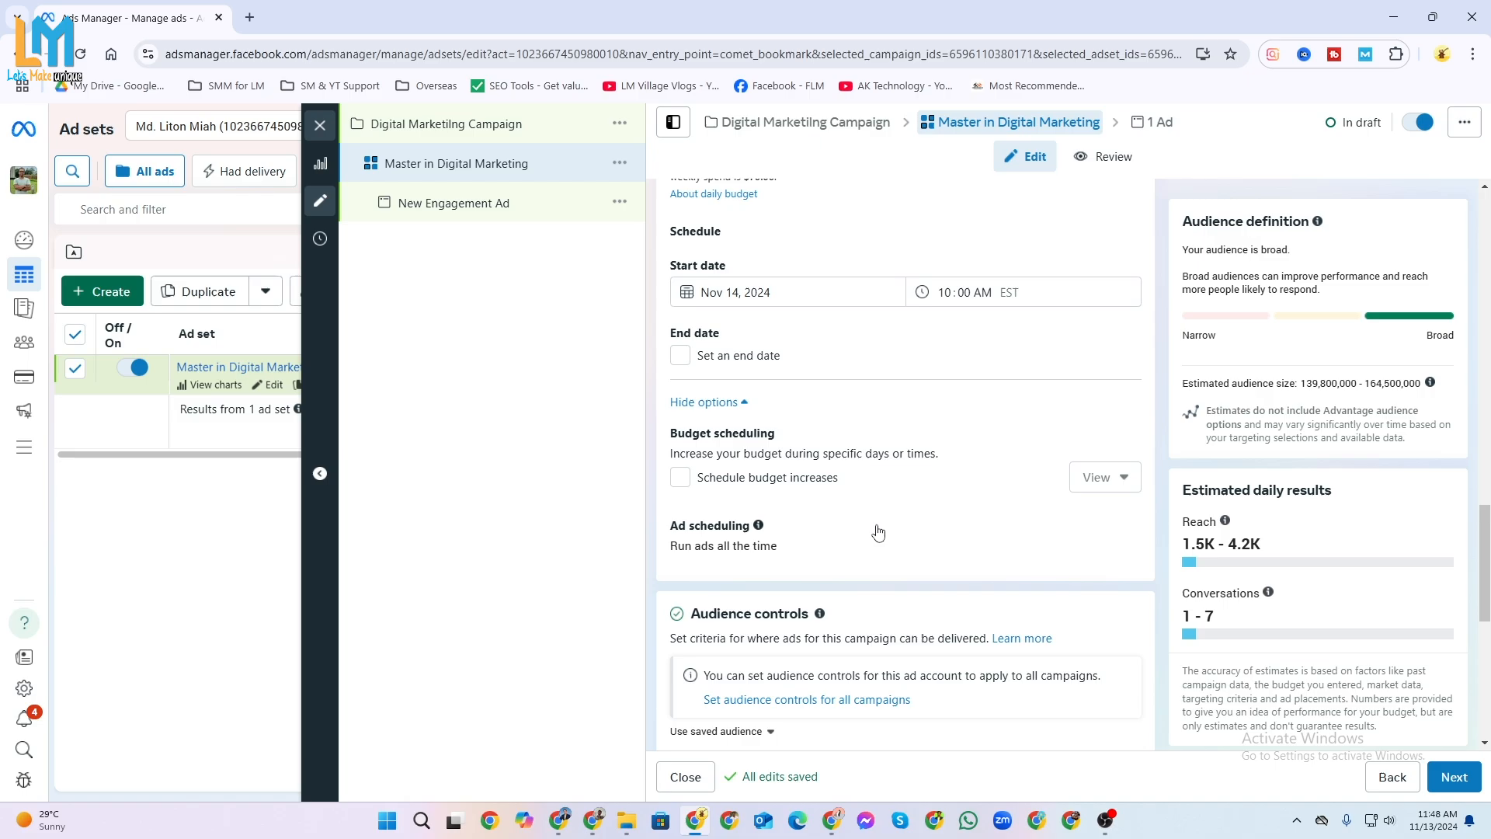
scroll(970, 386, "down", 2)
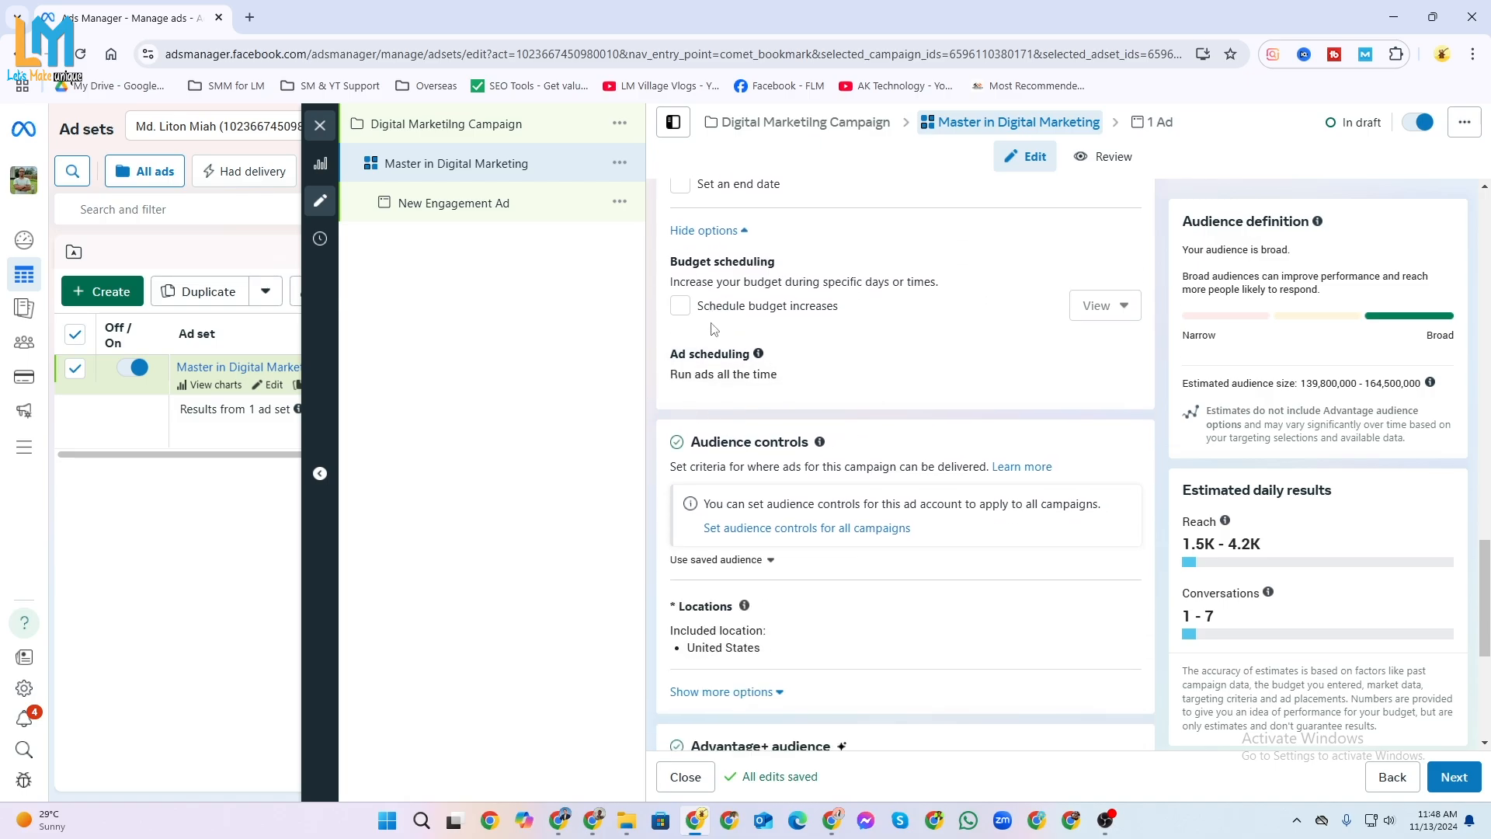
left_click(680, 307)
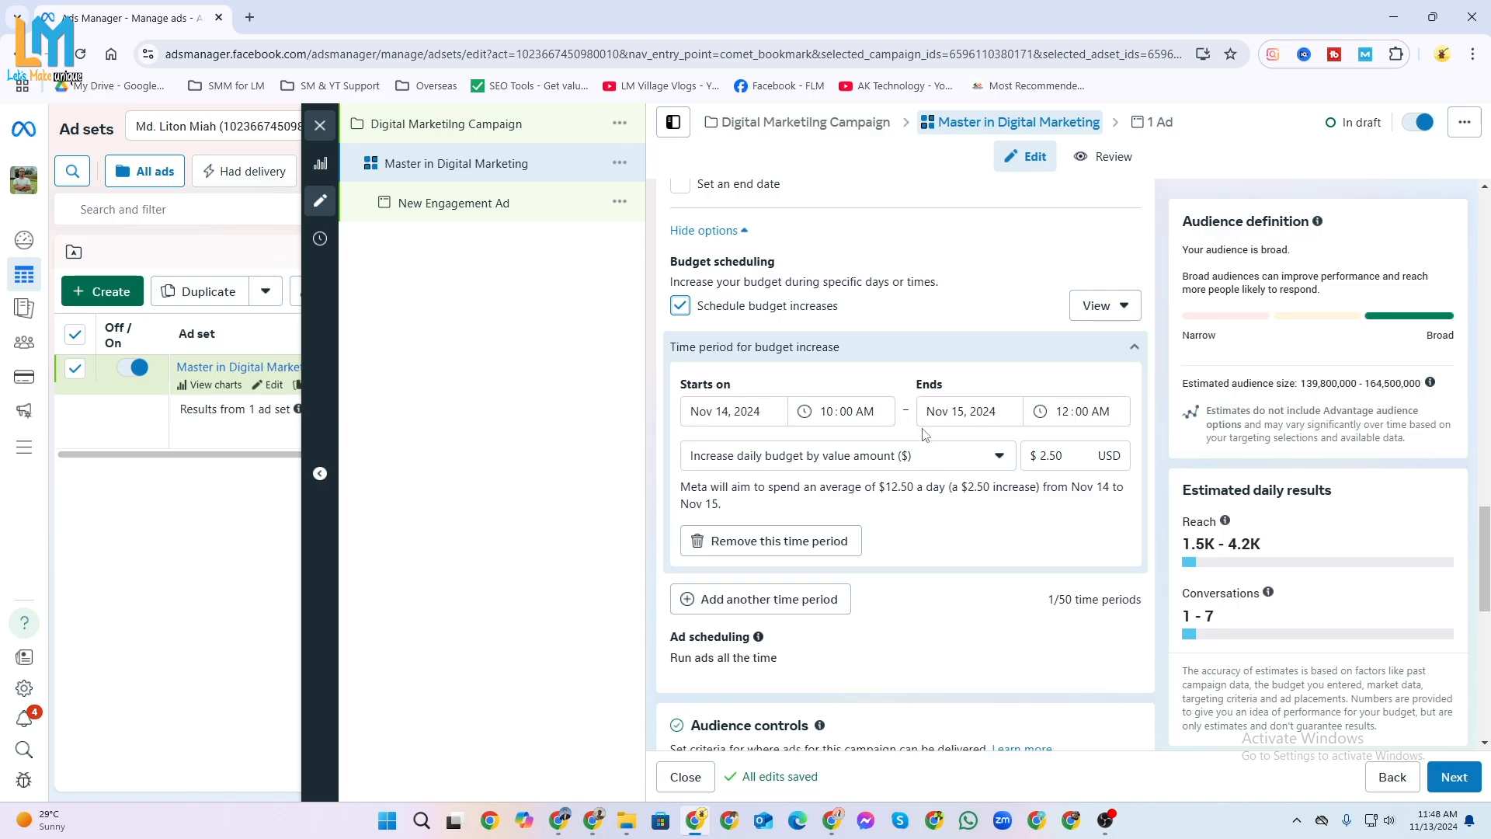
left_click(680, 305)
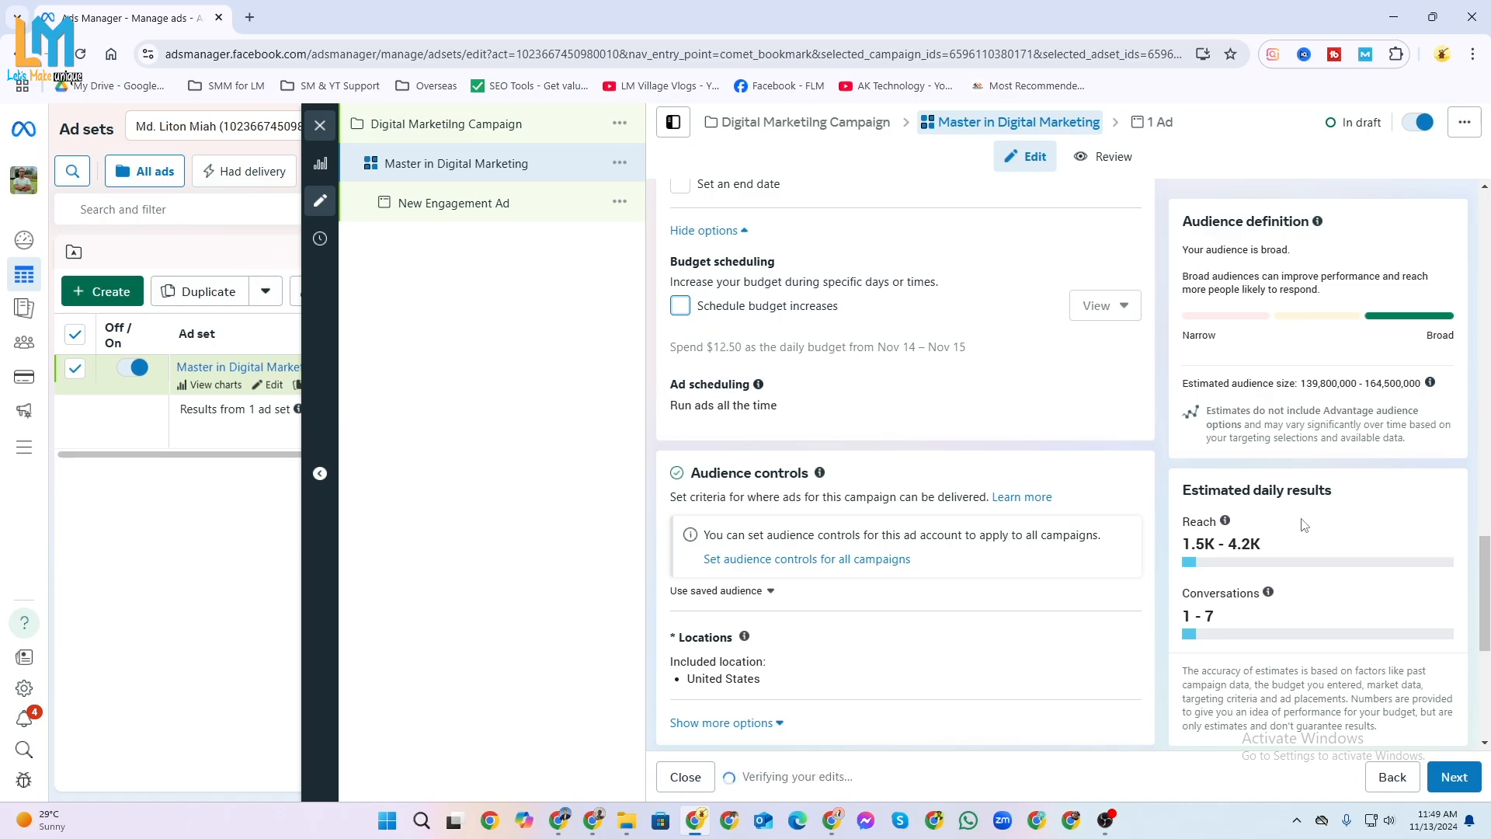
scroll(824, 456, "up", 3)
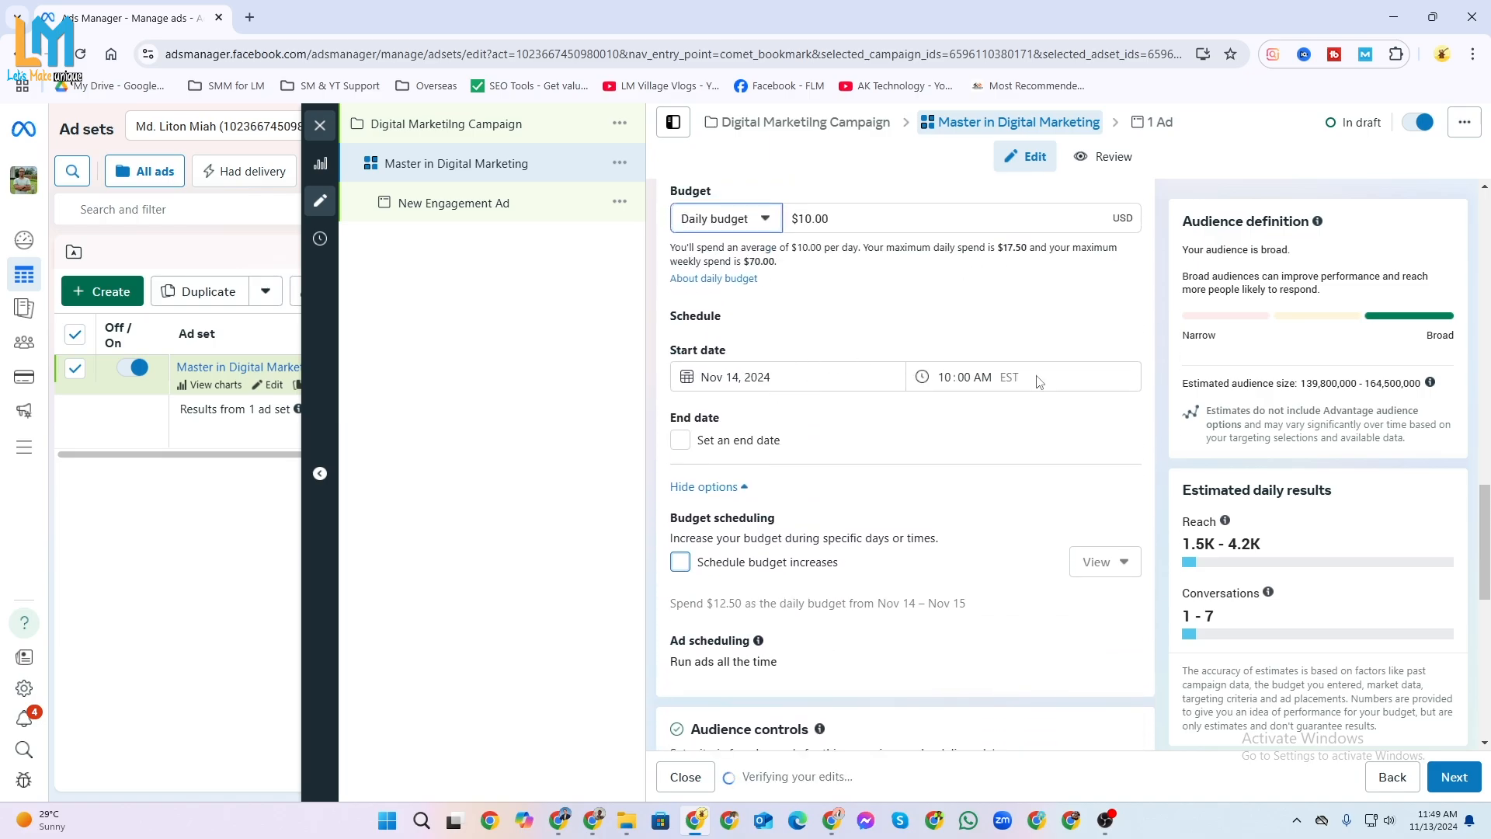
Change the ad set's included audience location to the state of New York, United States.
scroll(882, 420, "down", 5)
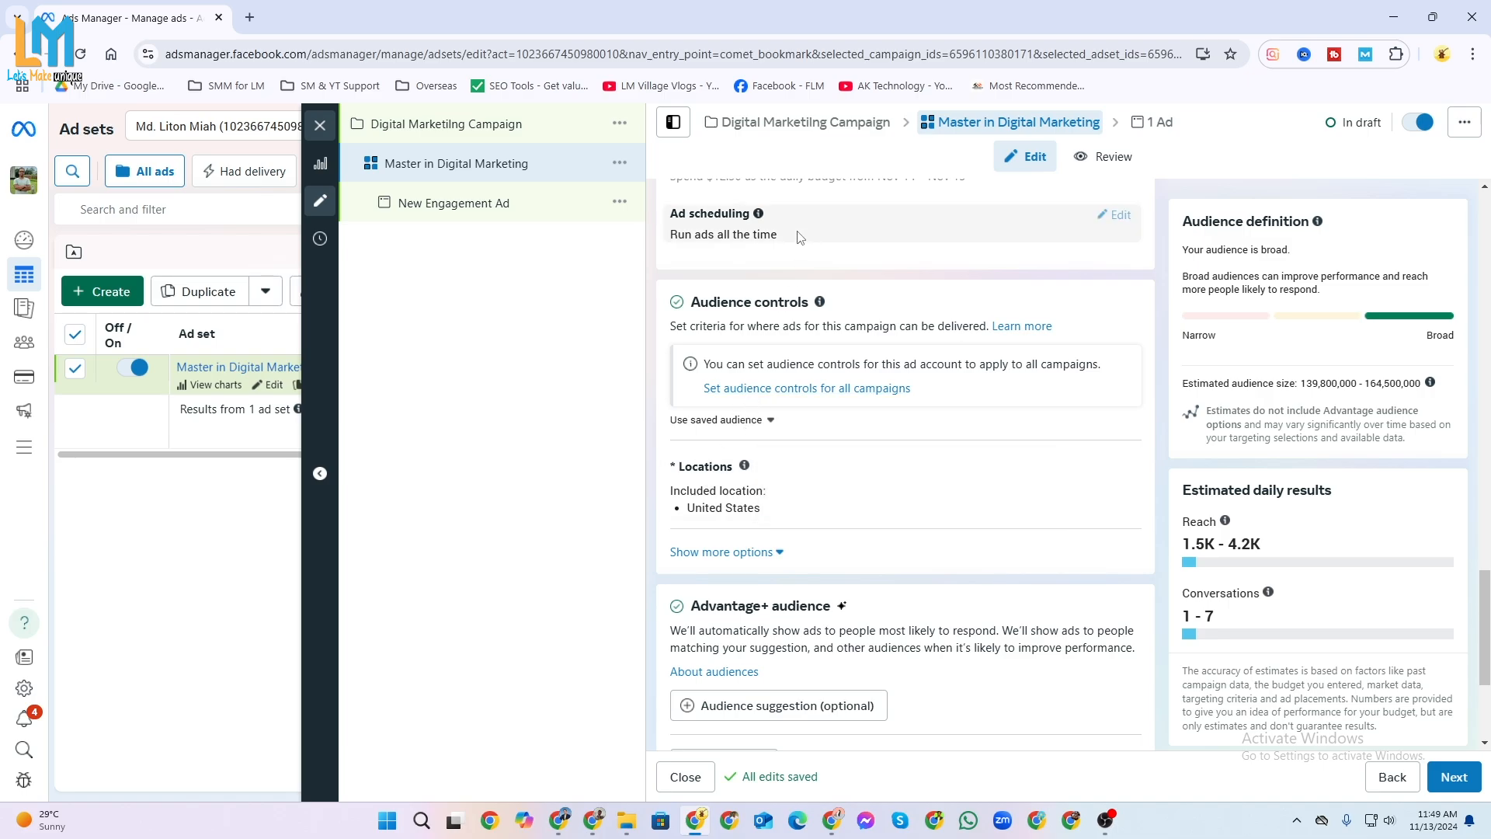
scroll(731, 472, "down", 2)
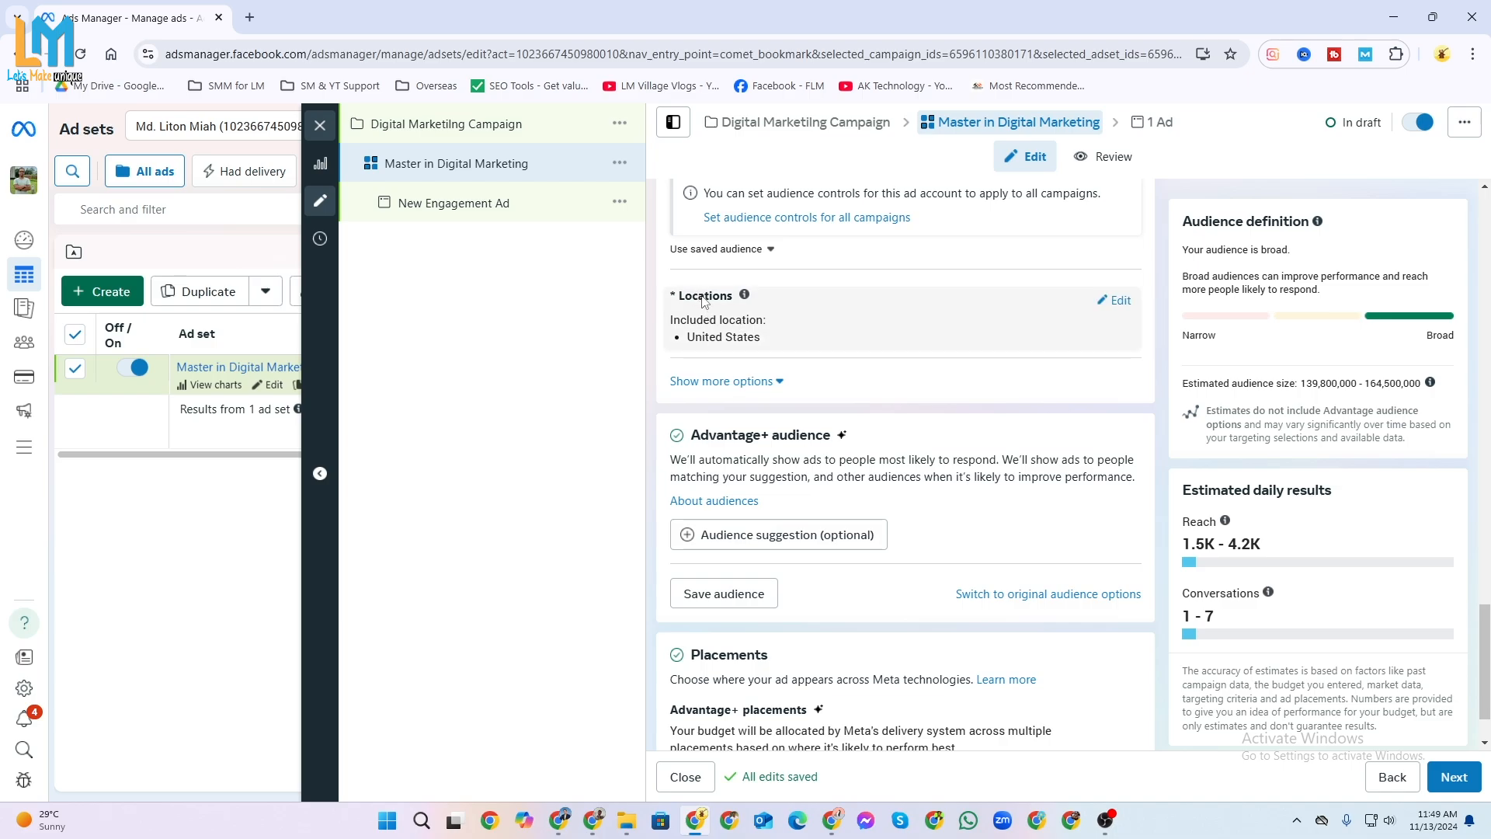
left_click(1115, 301)
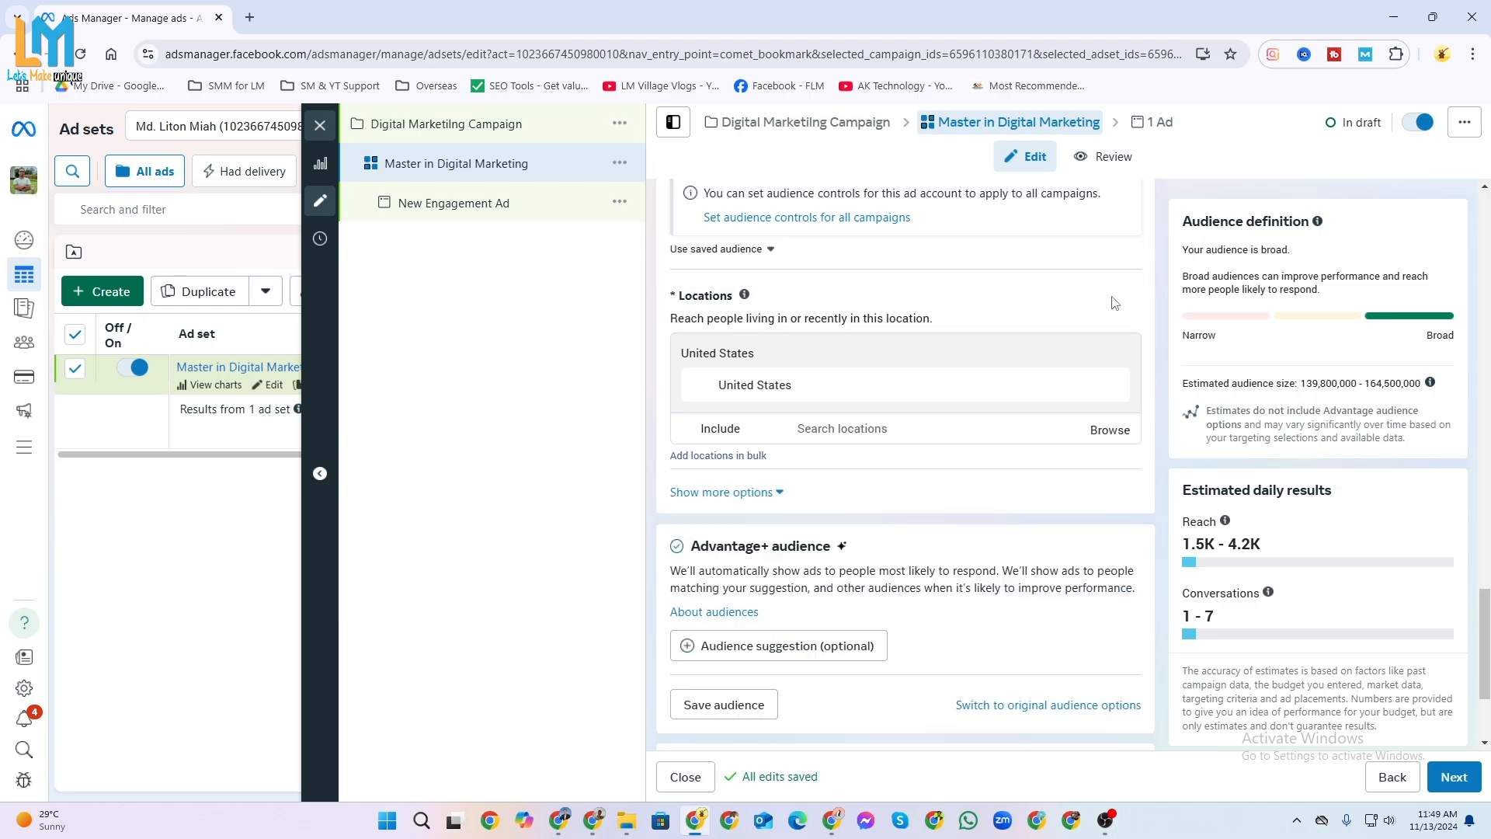
left_click(859, 428)
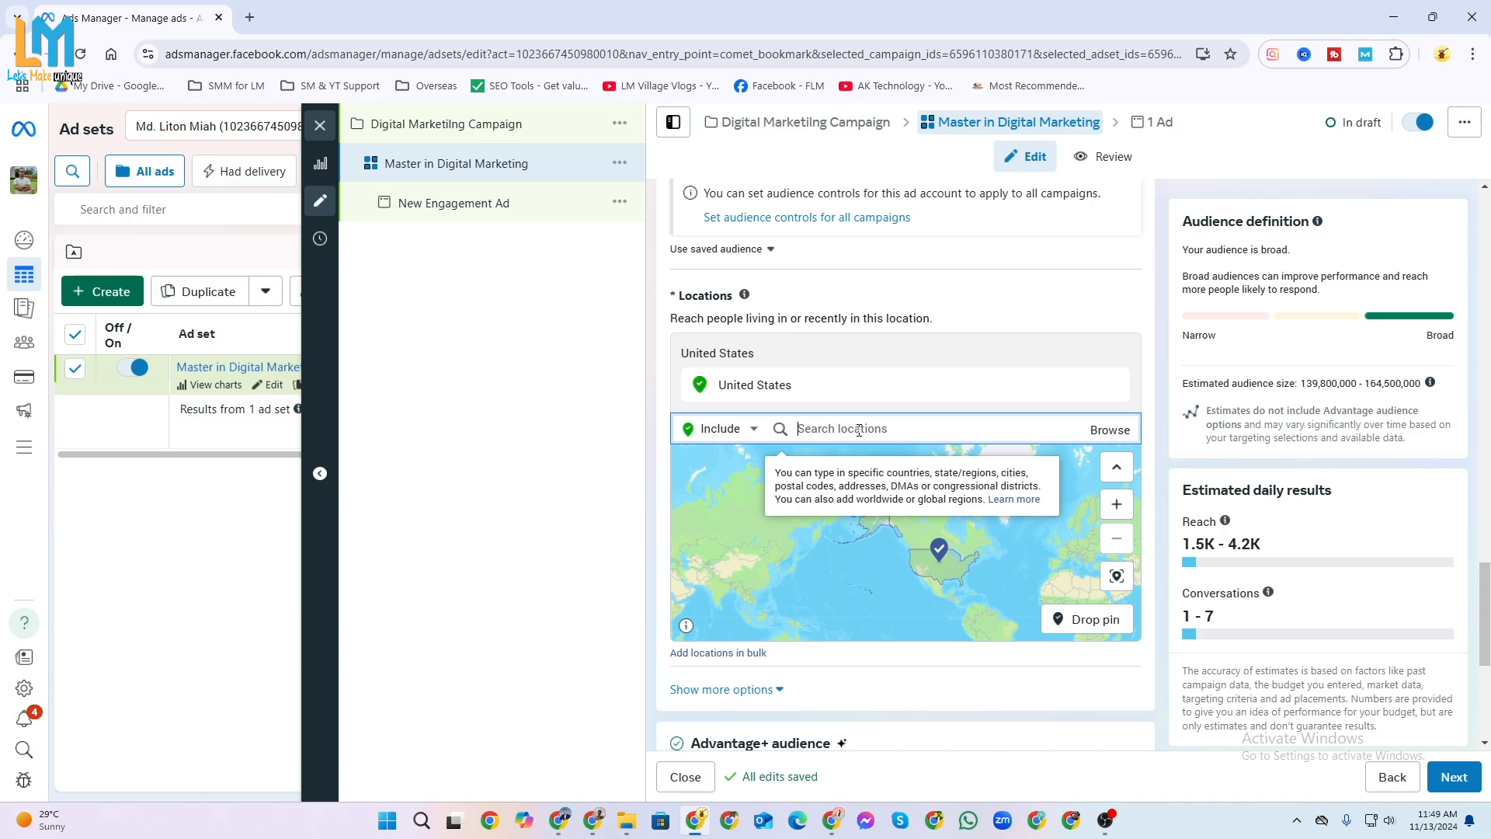
type("New")
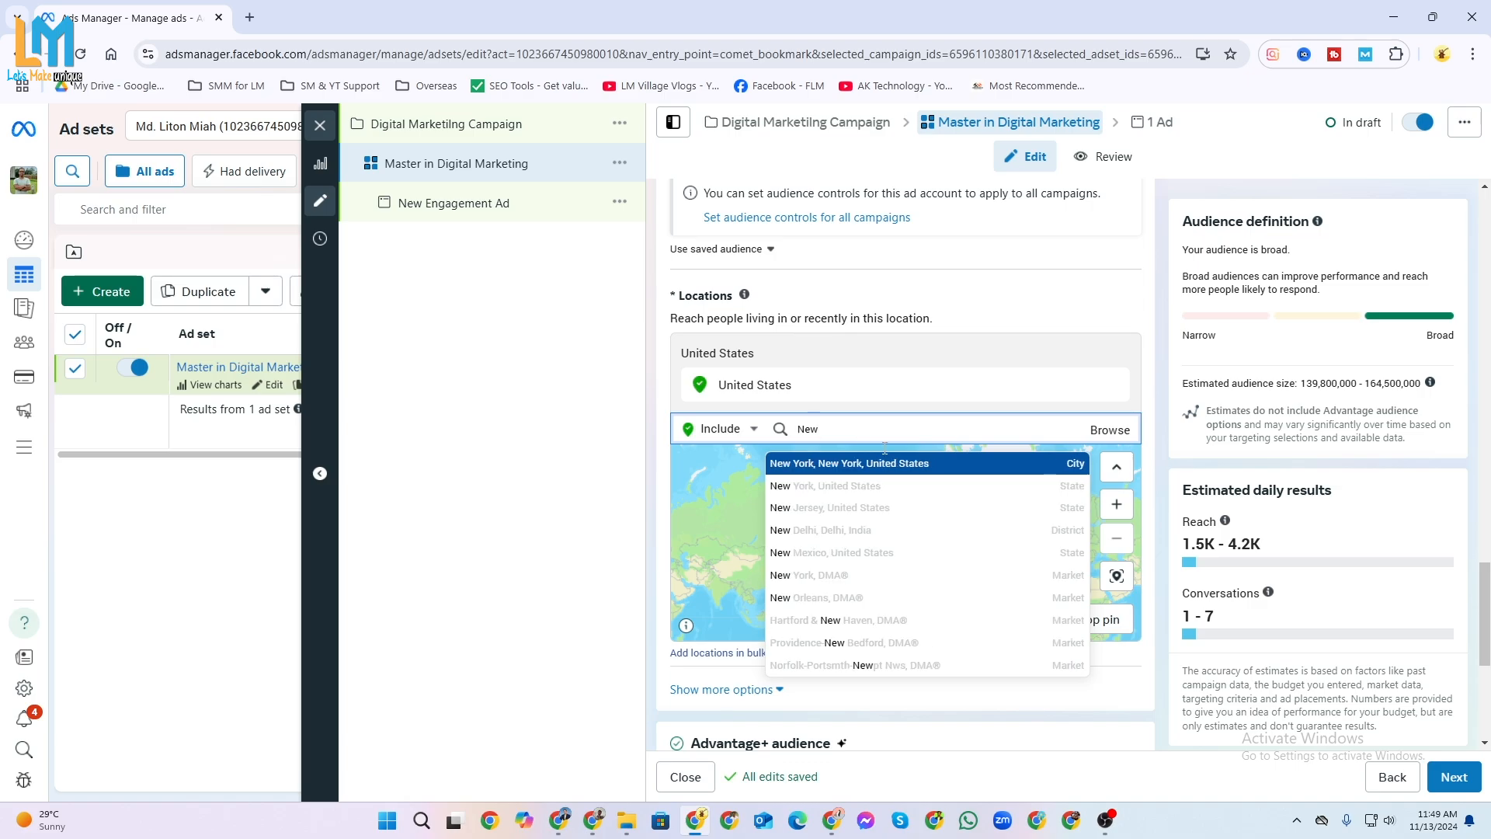
left_click(882, 485)
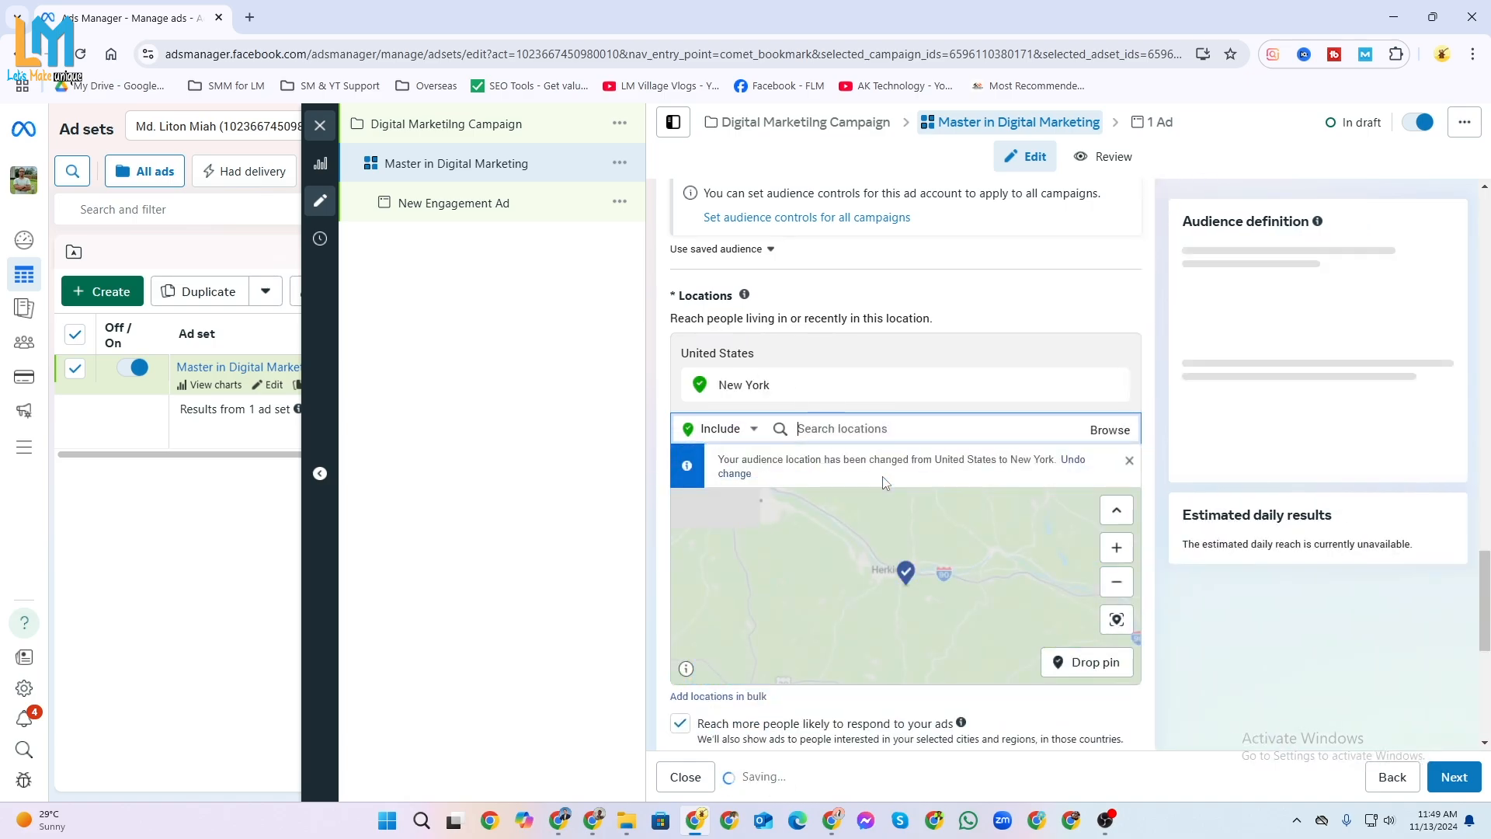
Examine the include, exclude and delete options of the New York pin and explore the map around it.
left_click(931, 525)
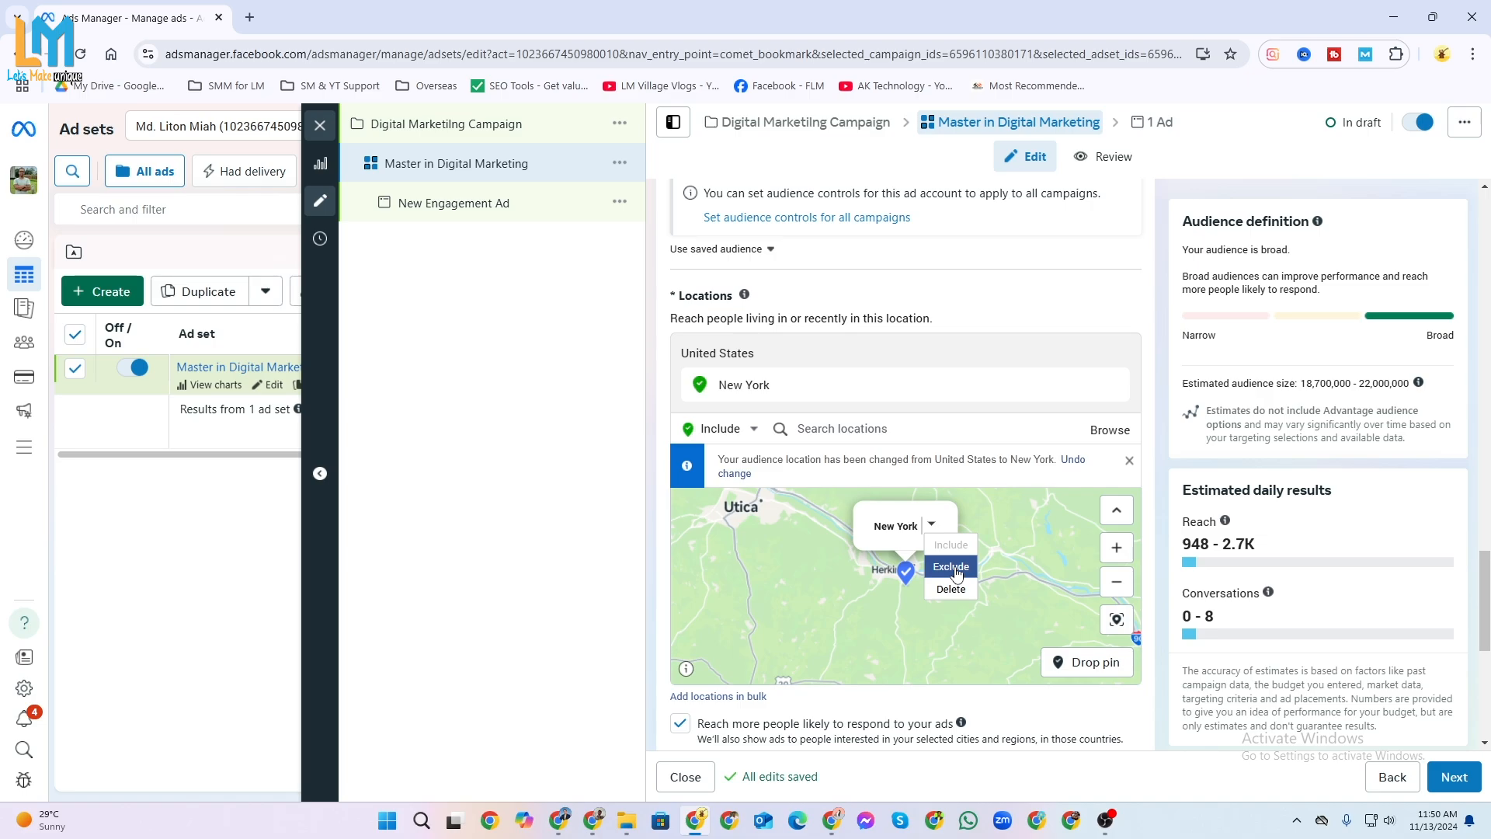
left_click(1020, 517)
left_click(1117, 583)
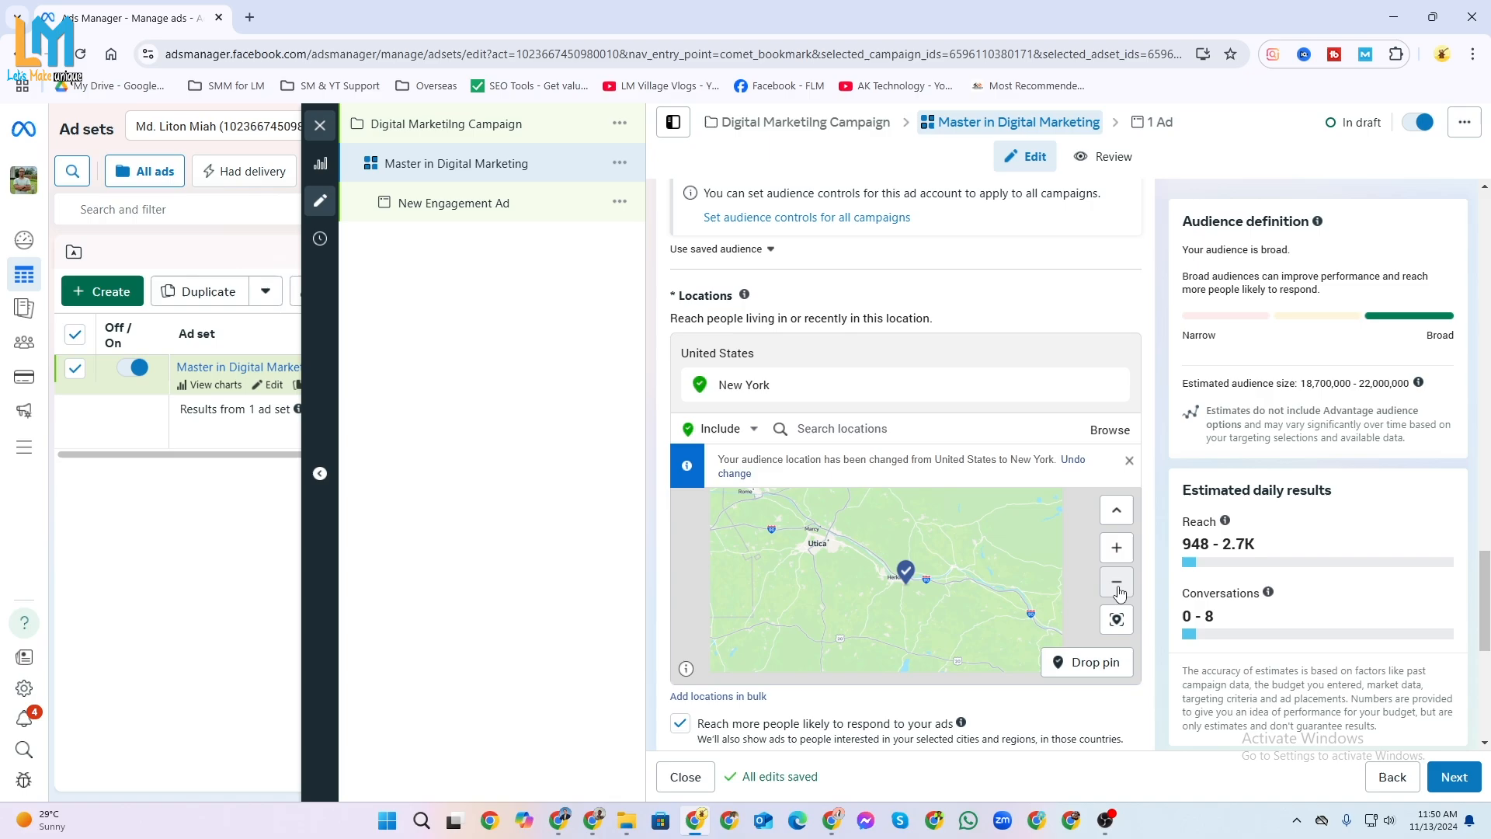
left_click(1116, 550)
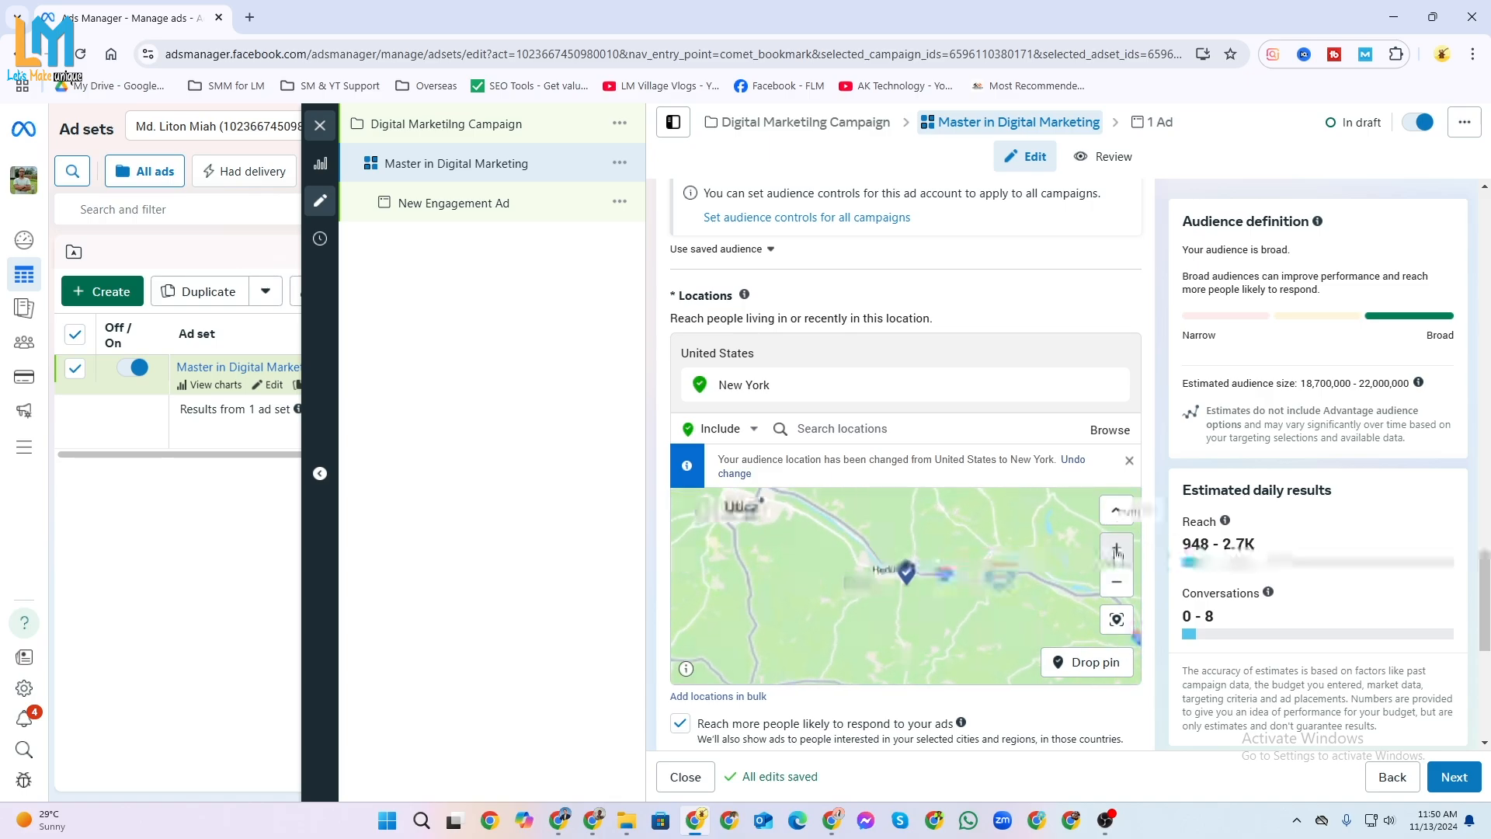
left_click(1116, 550)
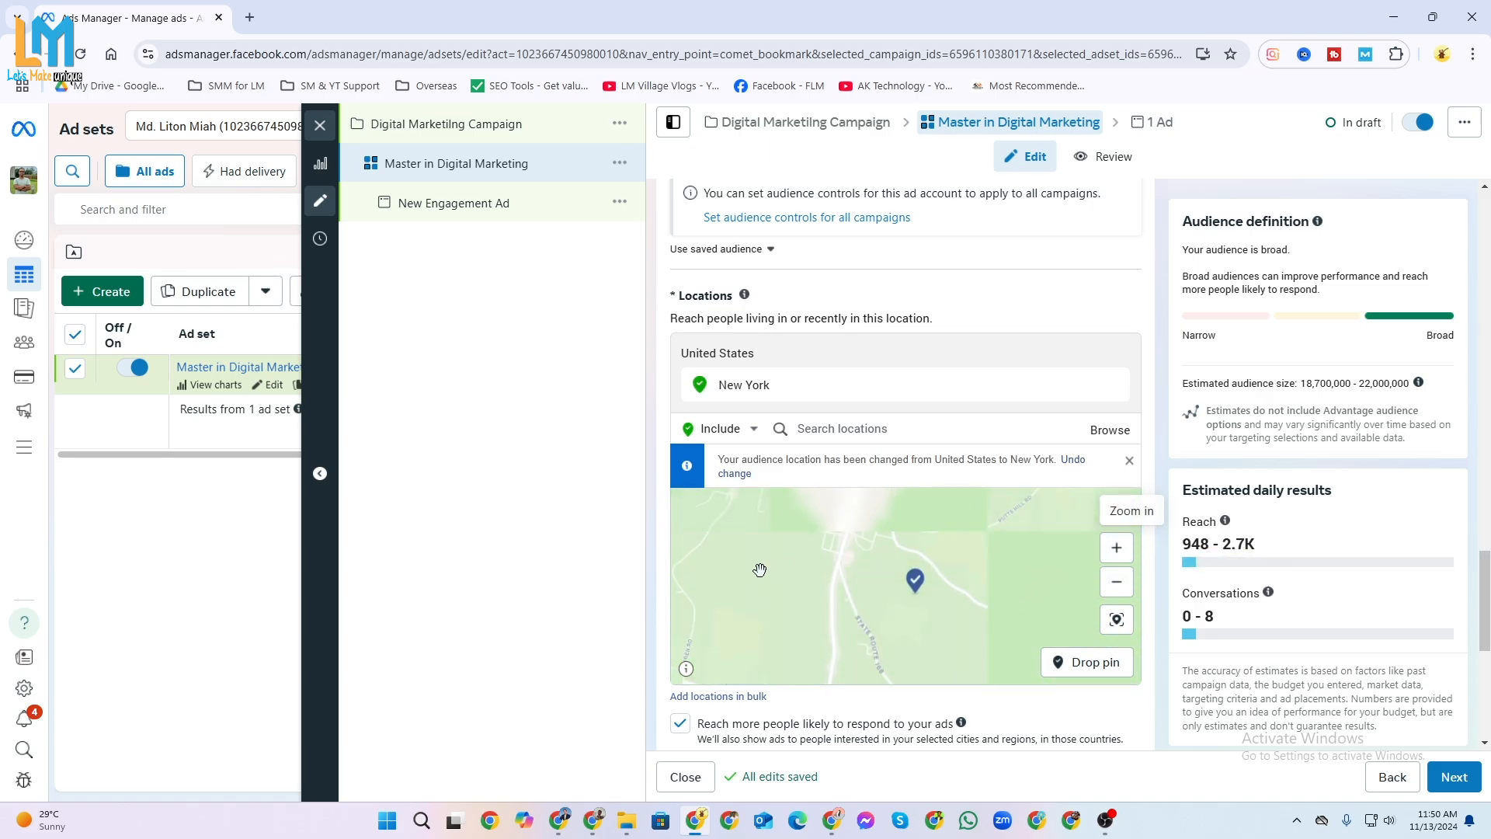
left_click(1121, 550)
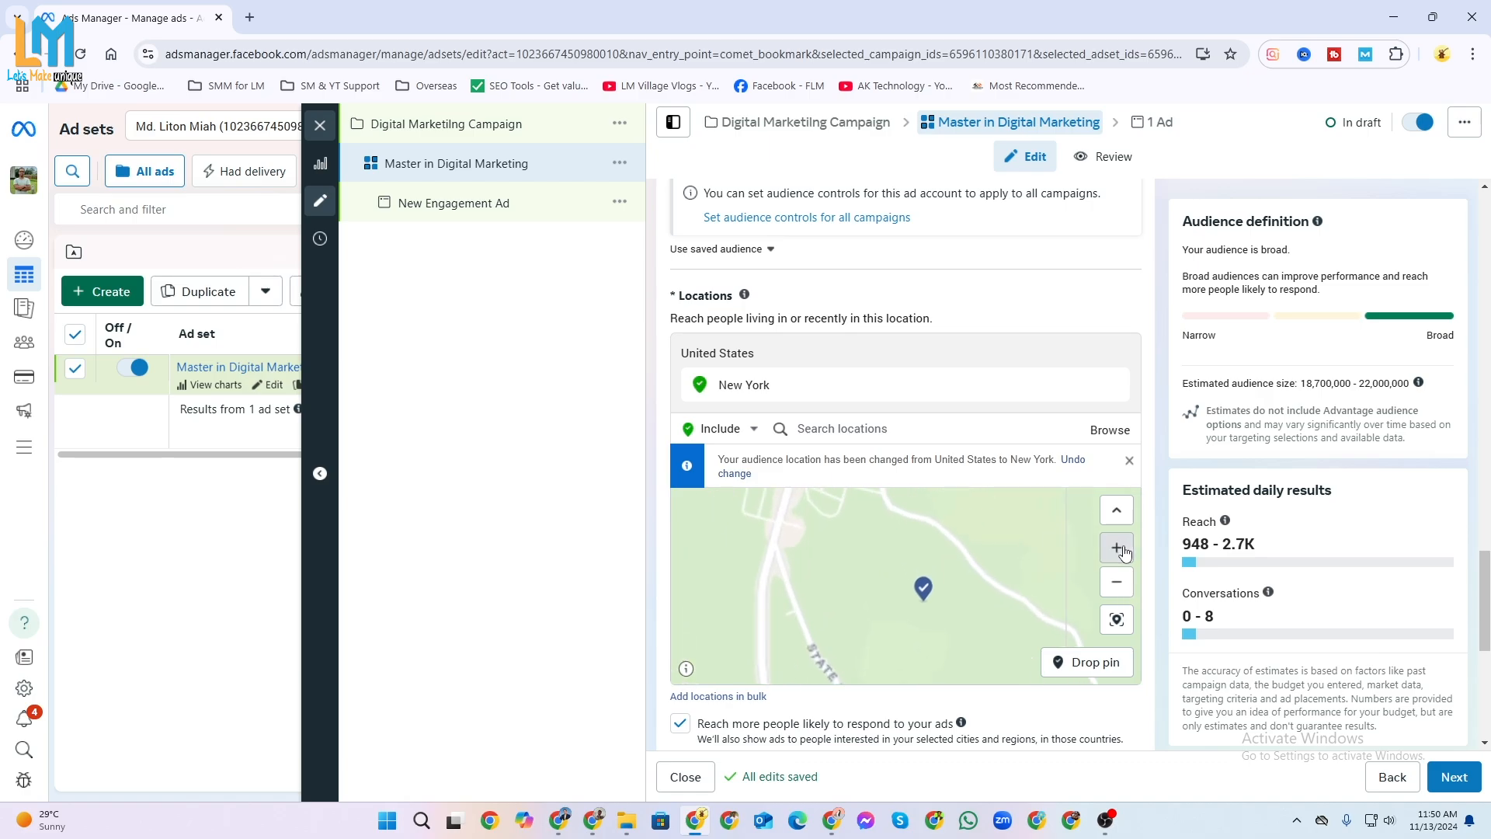
scroll(953, 610, "down", 1)
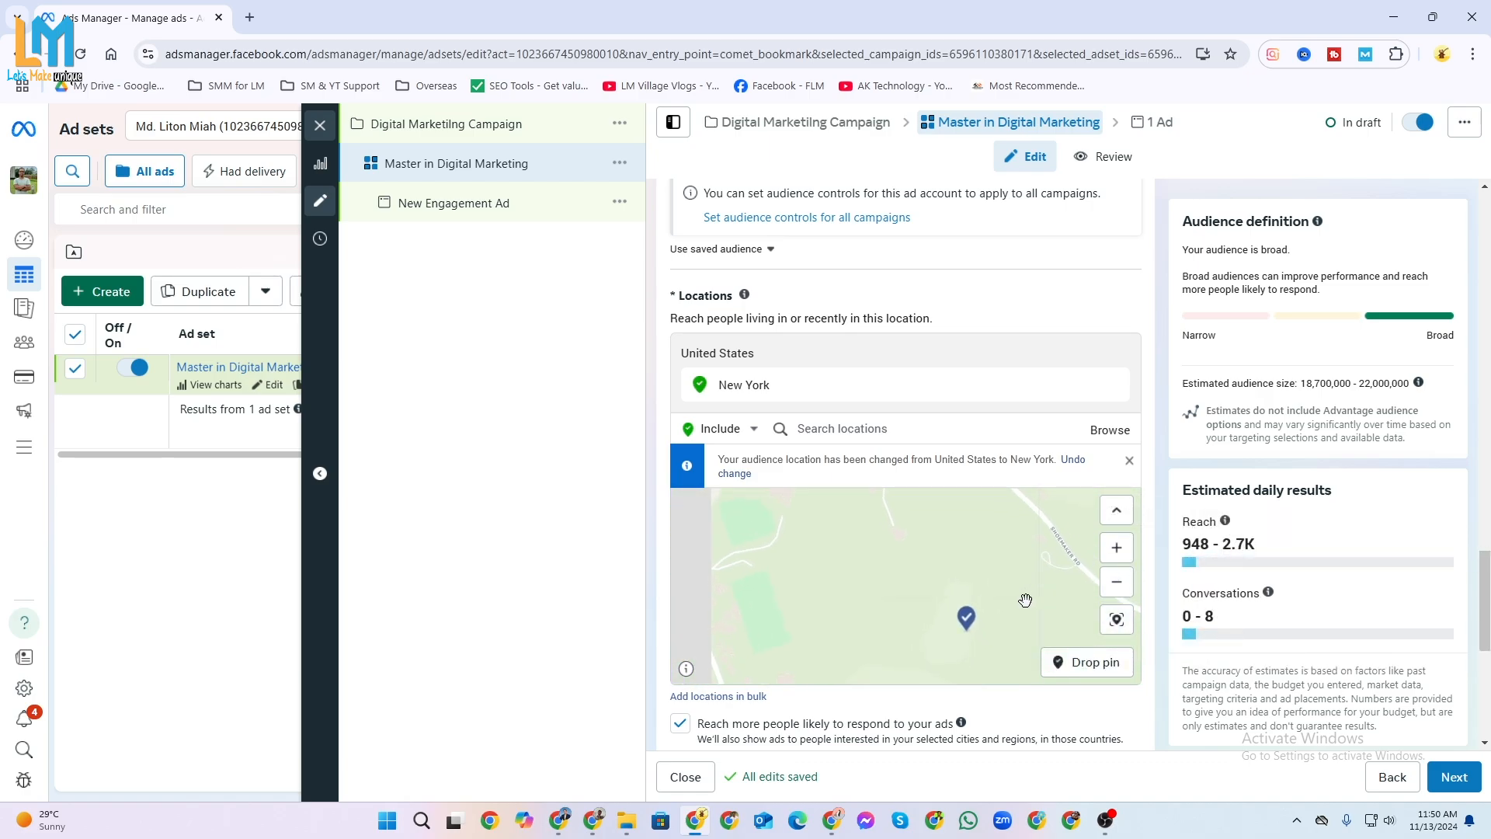
scroll(1025, 598, "up", 1)
left_click_drag(915, 559, 933, 549)
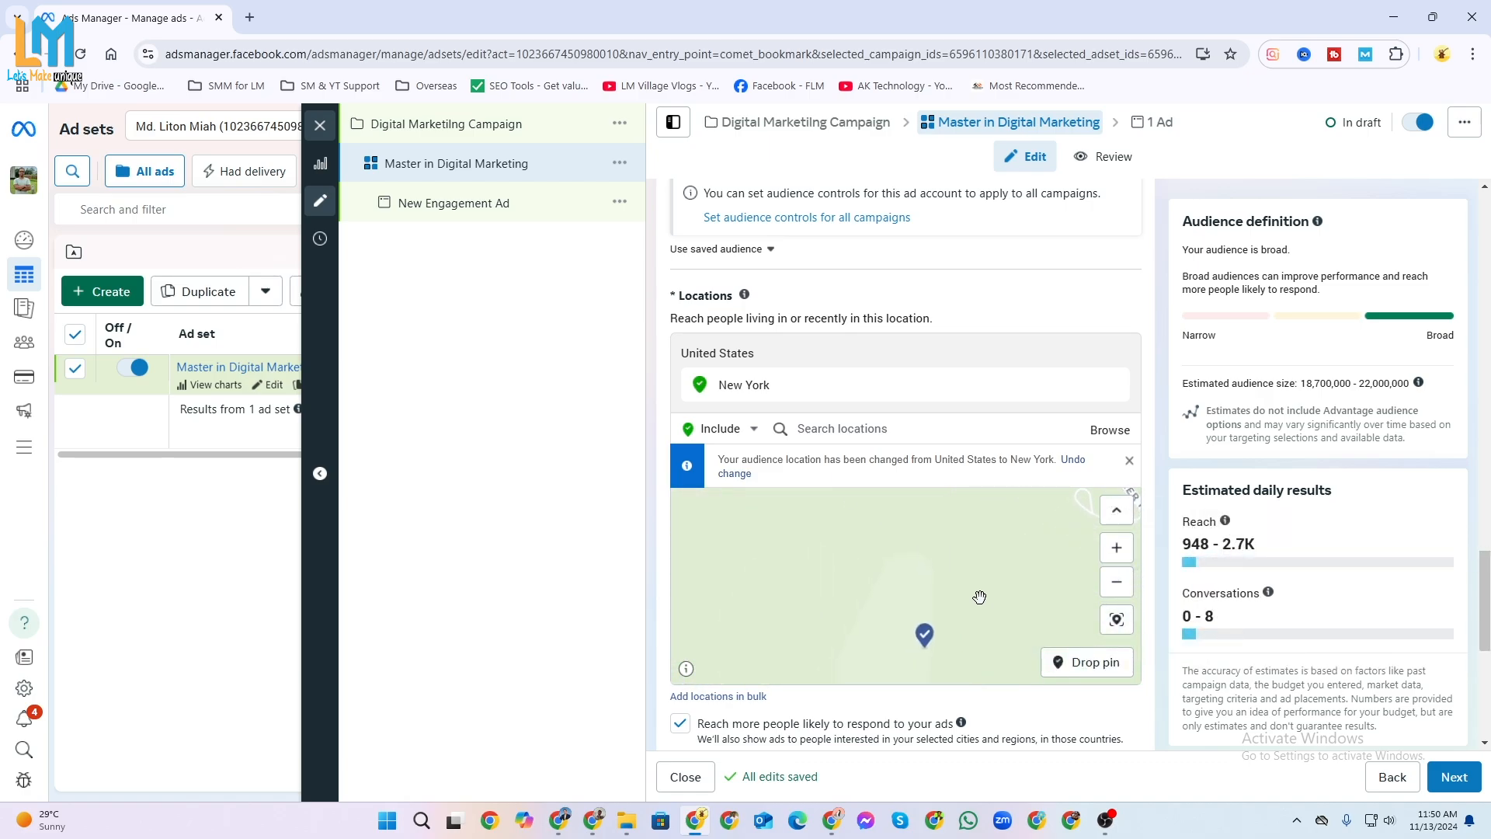
Drop a location pin on the map close to the New York pin to target that spot.
left_click(1088, 662)
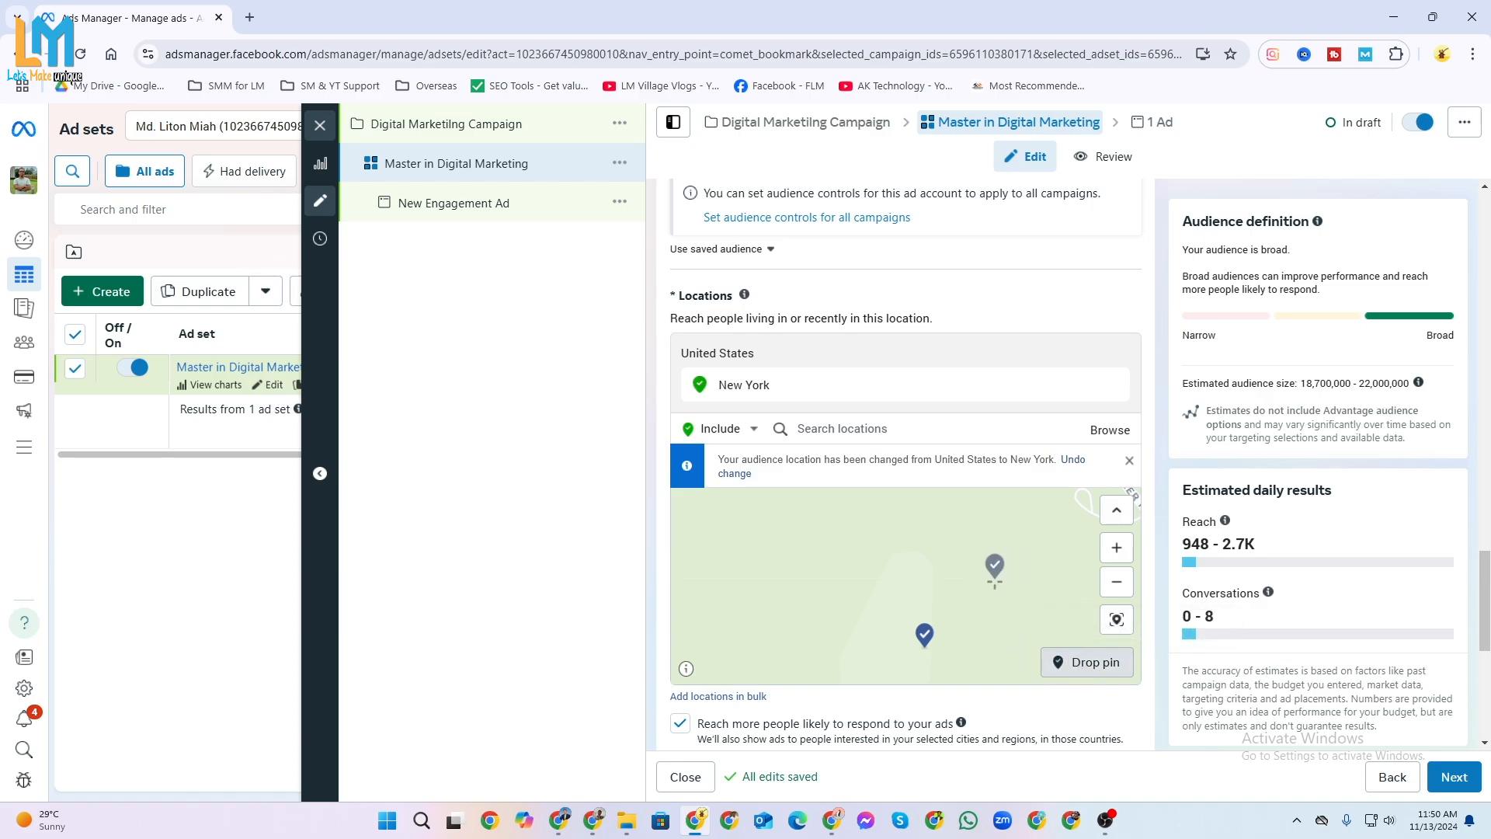
left_click(993, 578)
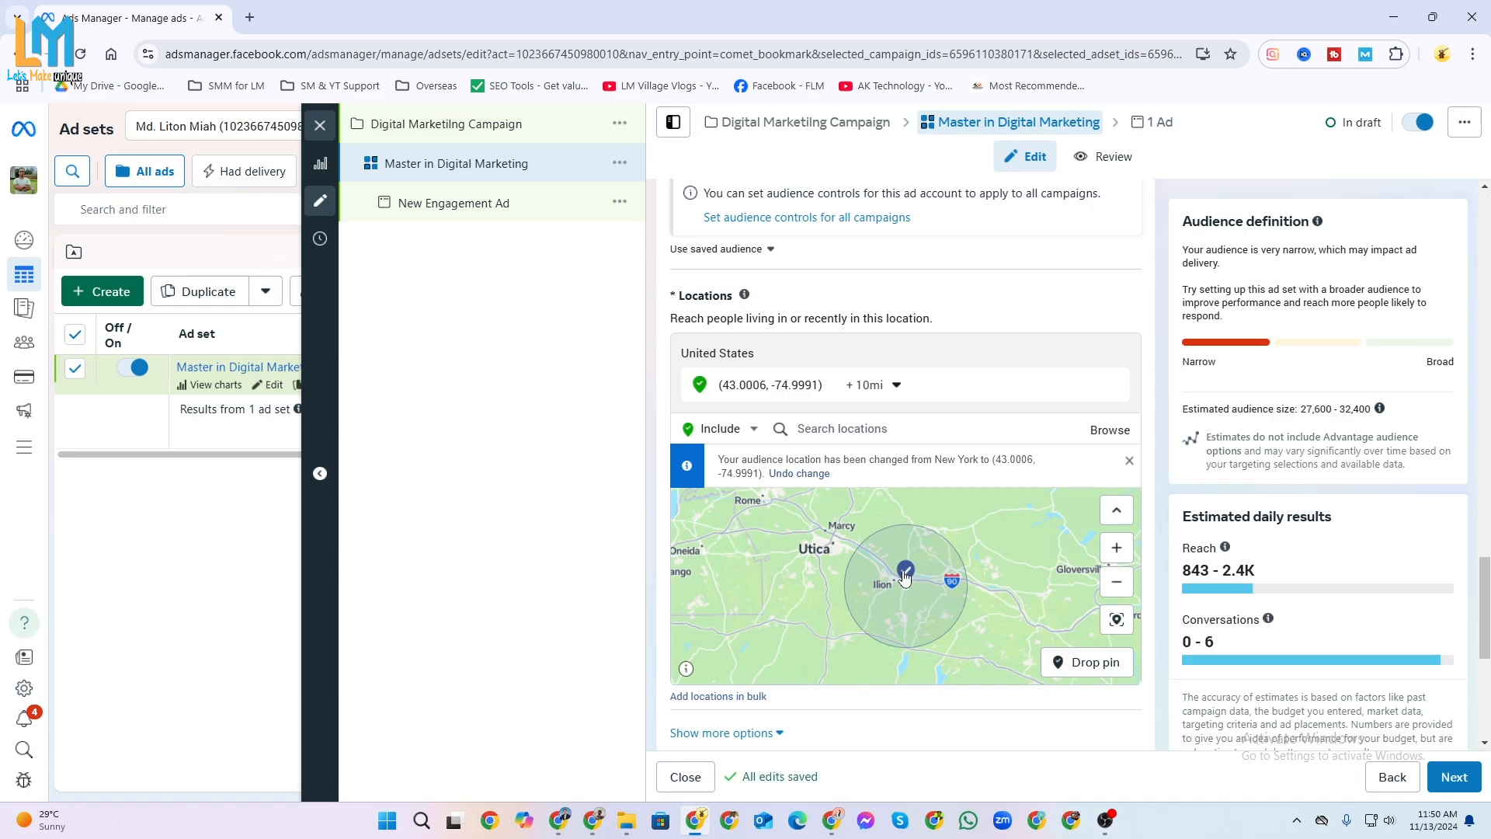
Widen the targeting radius around the dropped pin to 14 miles, and further to 50 miles.
left_click(907, 574)
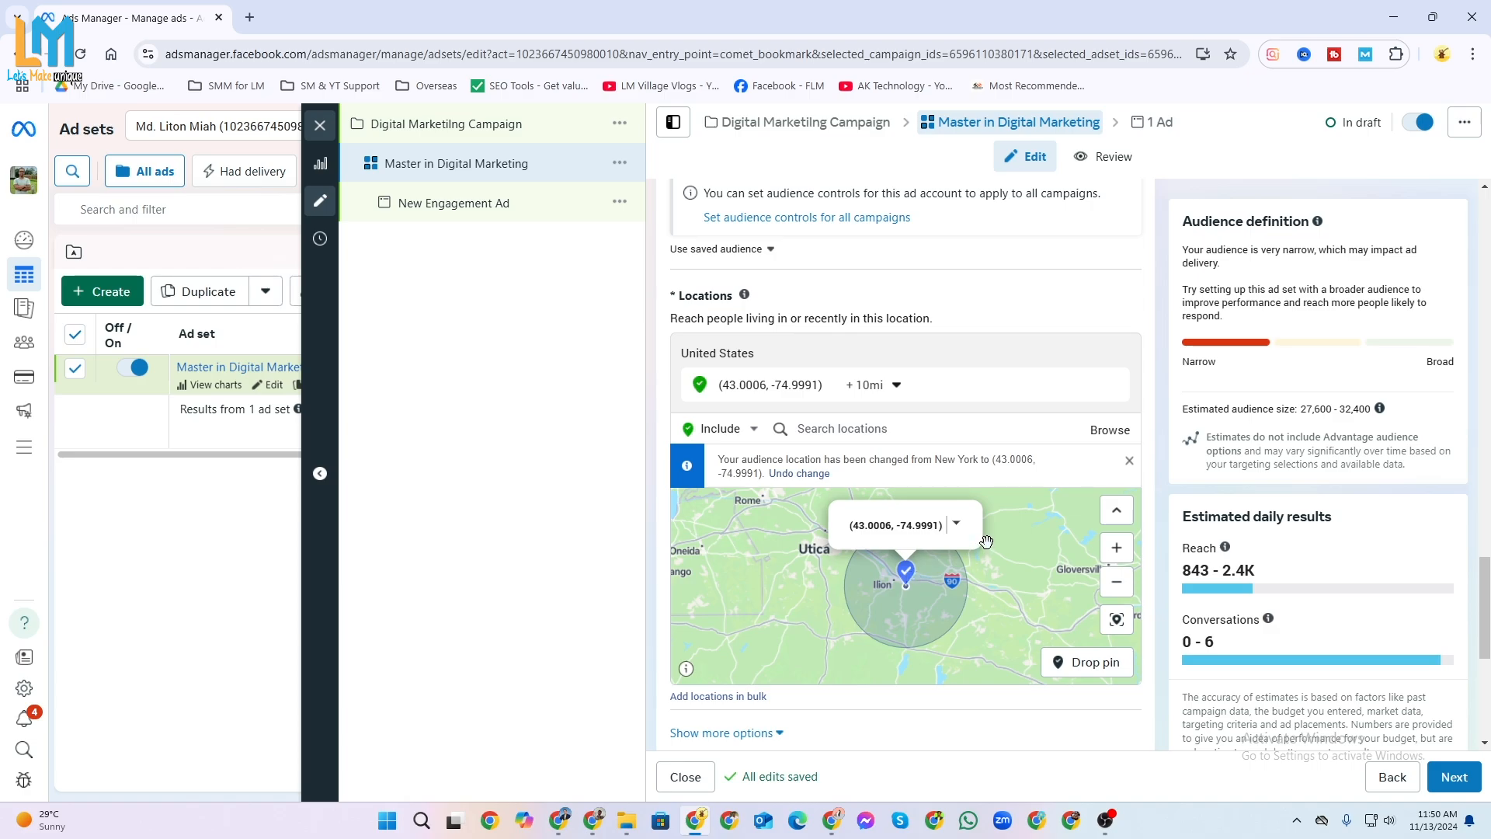
left_click(897, 386)
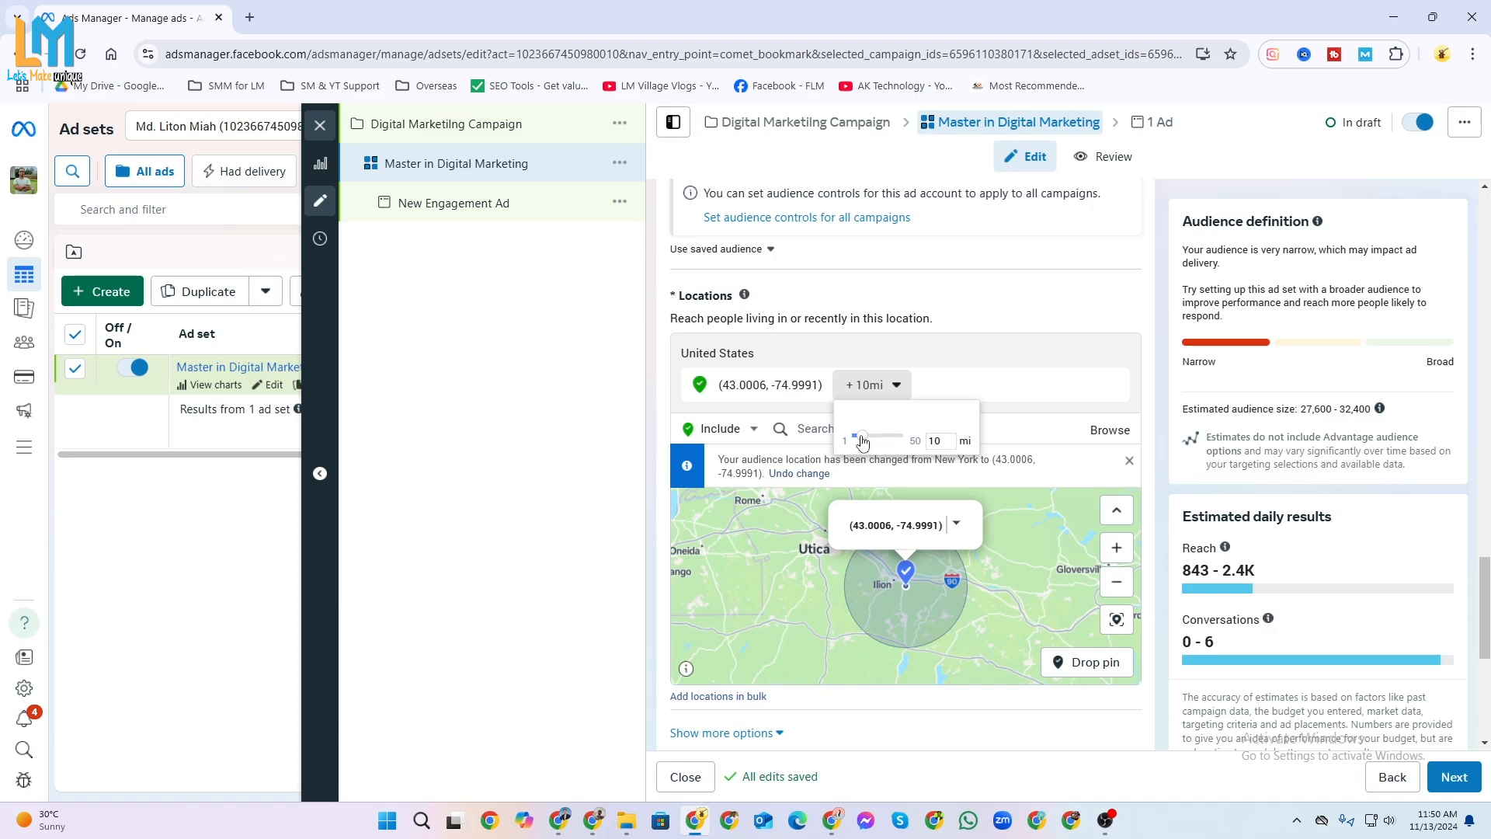
left_click_drag(863, 443, 871, 438)
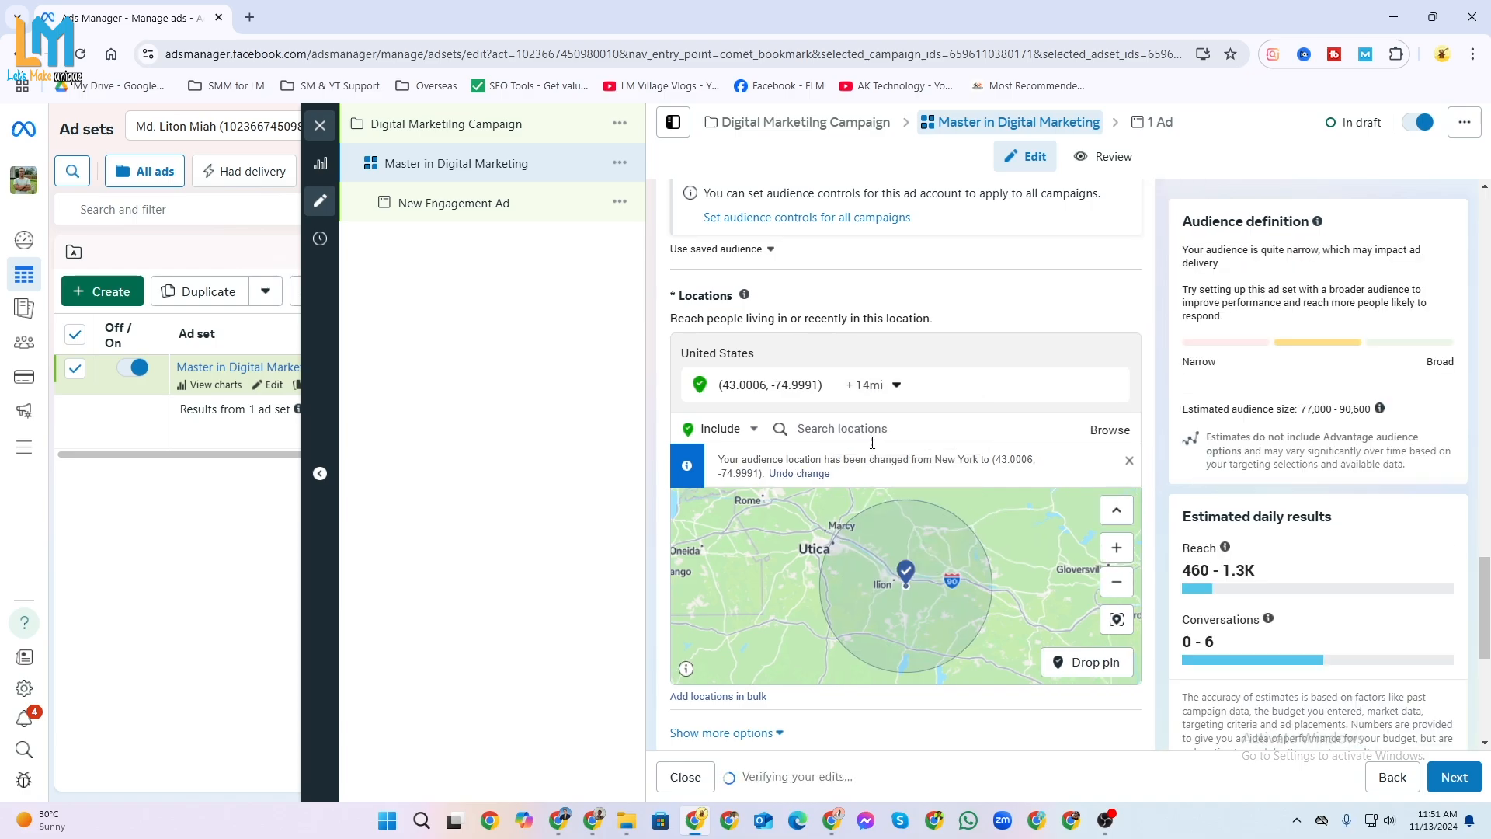
left_click(895, 387)
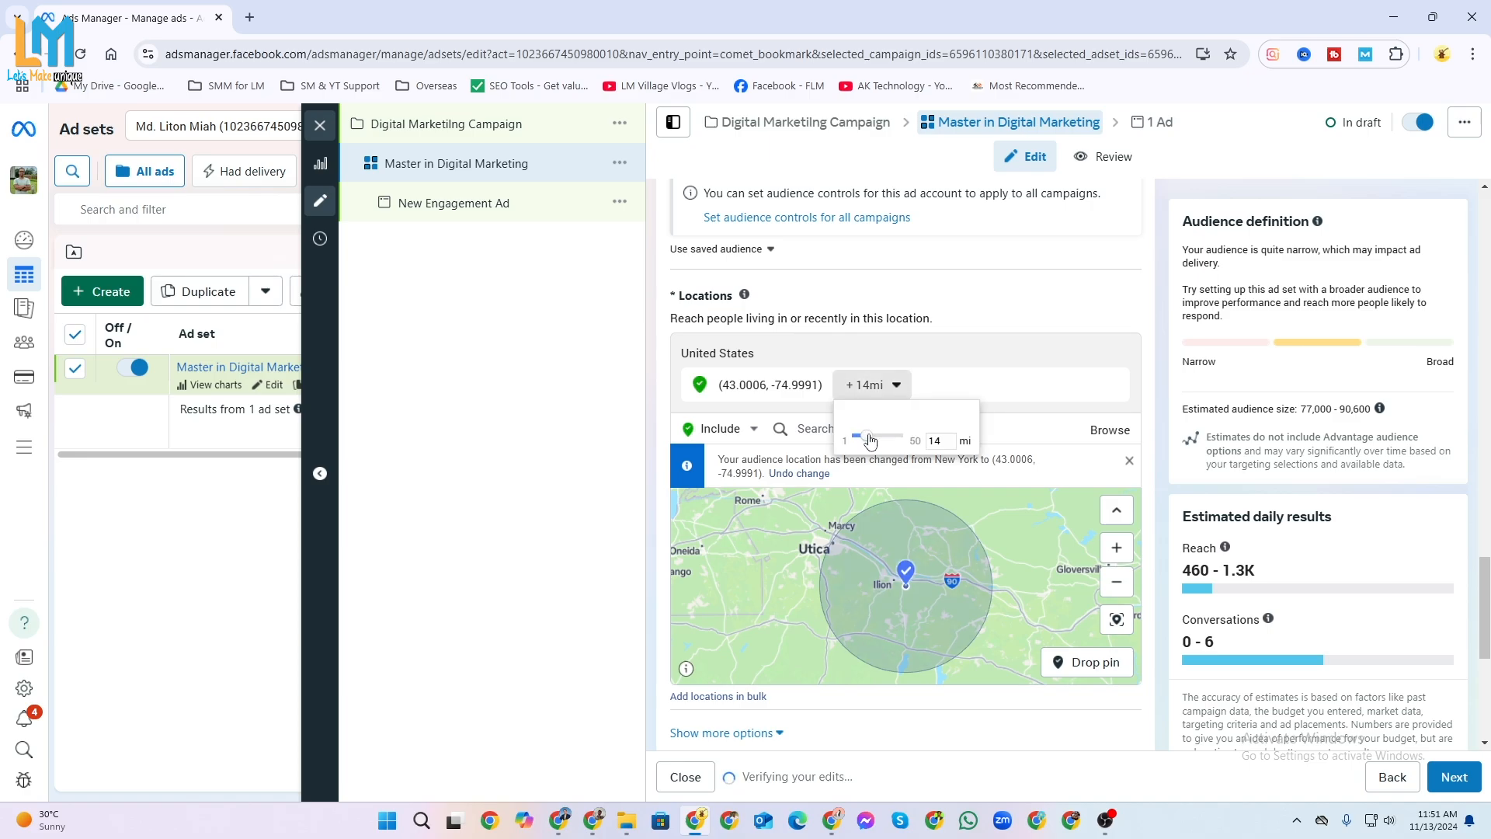
left_click_drag(870, 441, 956, 433)
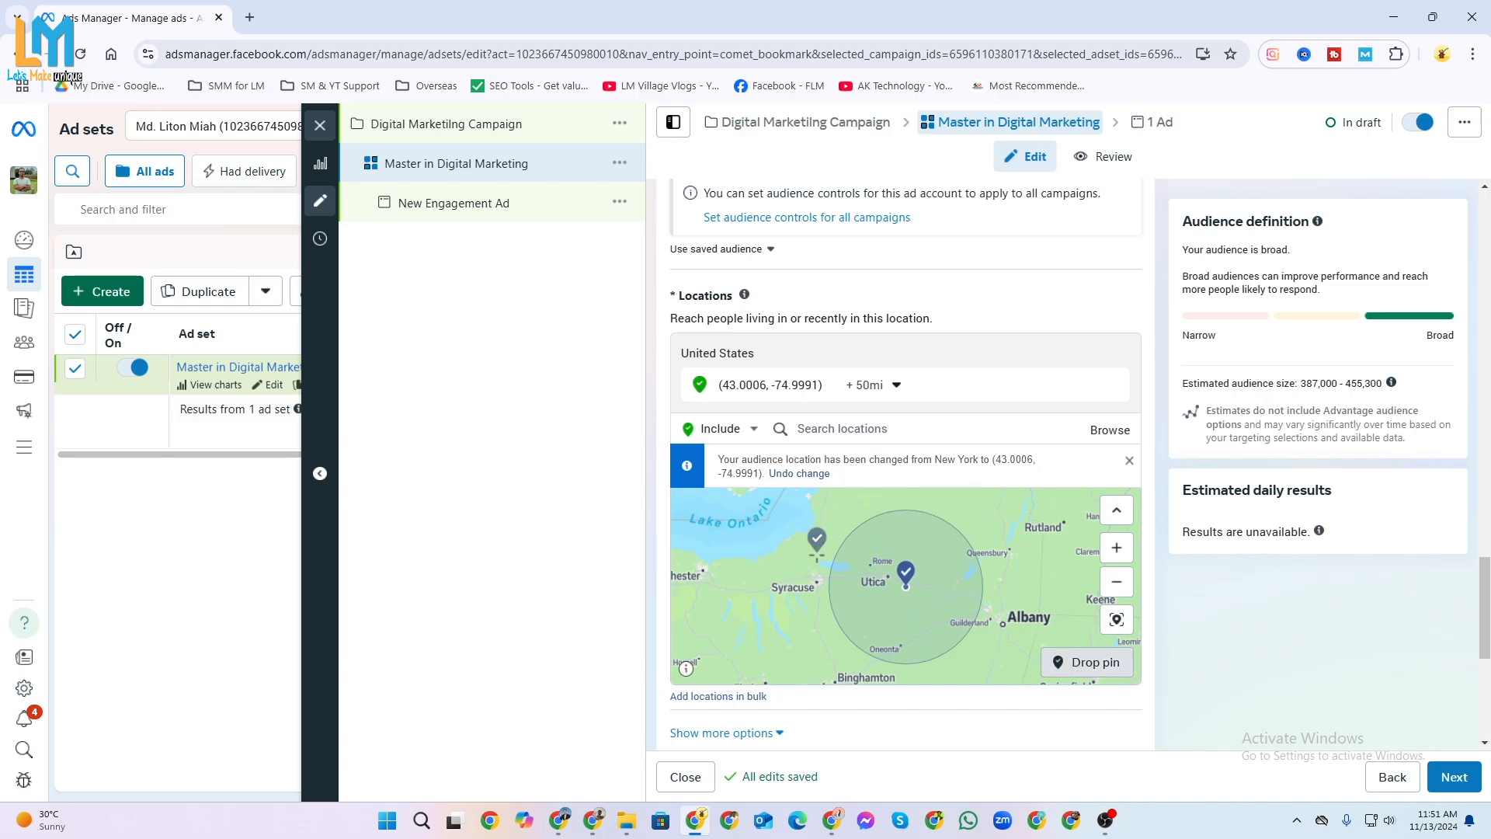
Delete the dropped pin from the ad set's locations and include the state of New York, United States, instead.
left_click(907, 590)
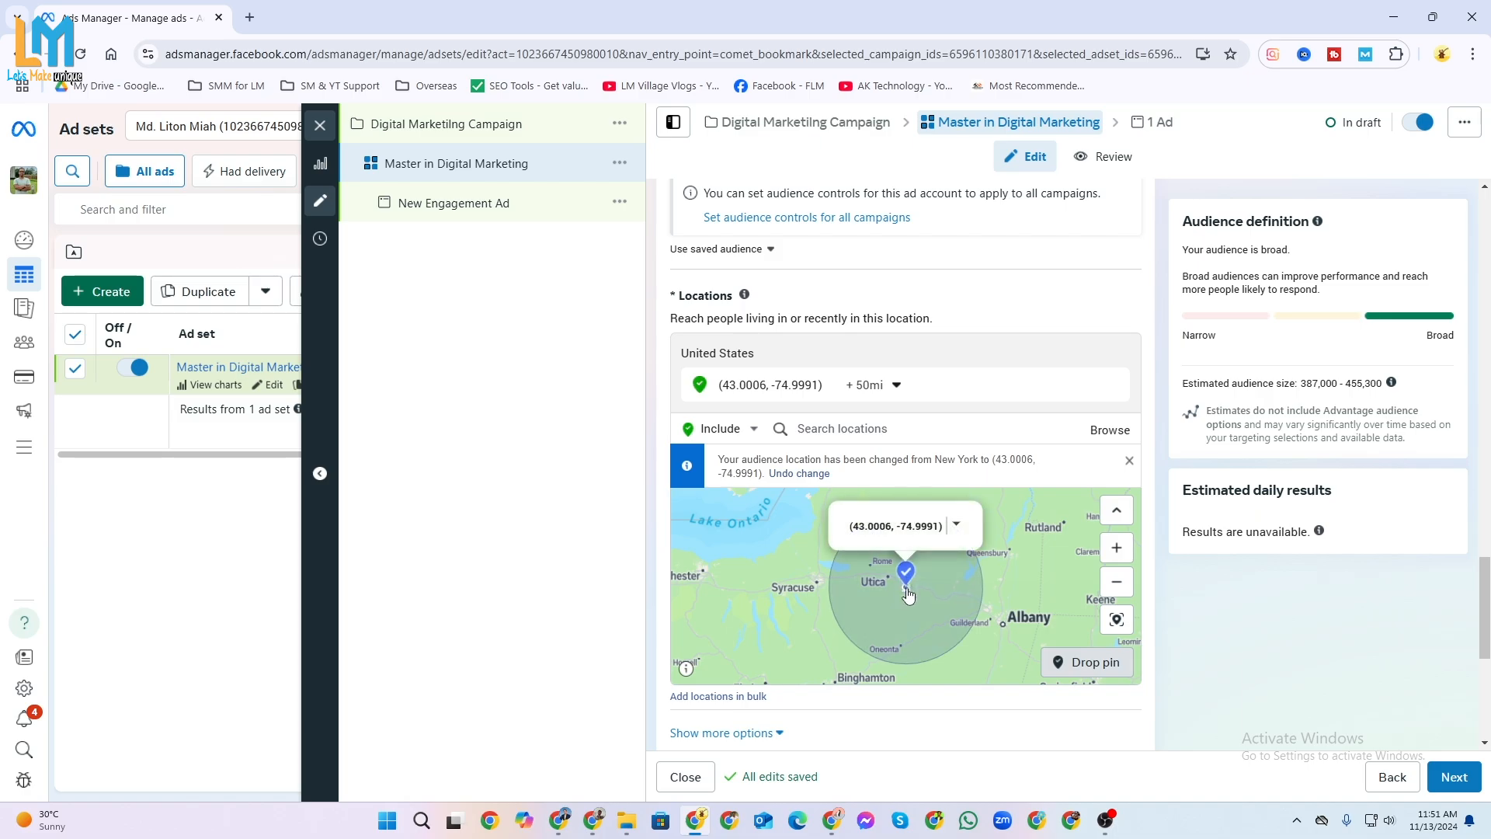
left_click(957, 524)
left_click(975, 590)
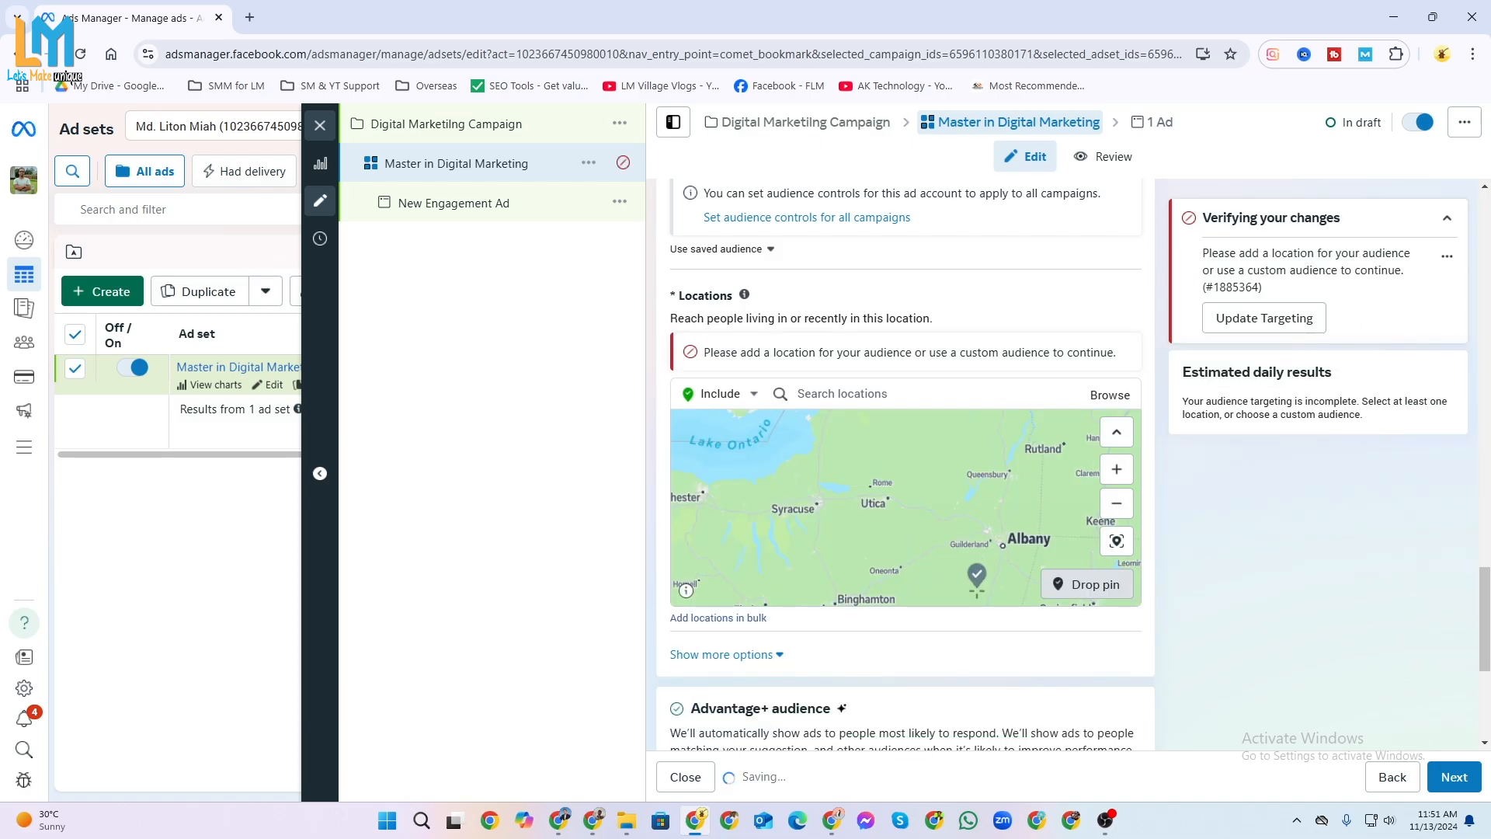
left_click(893, 402)
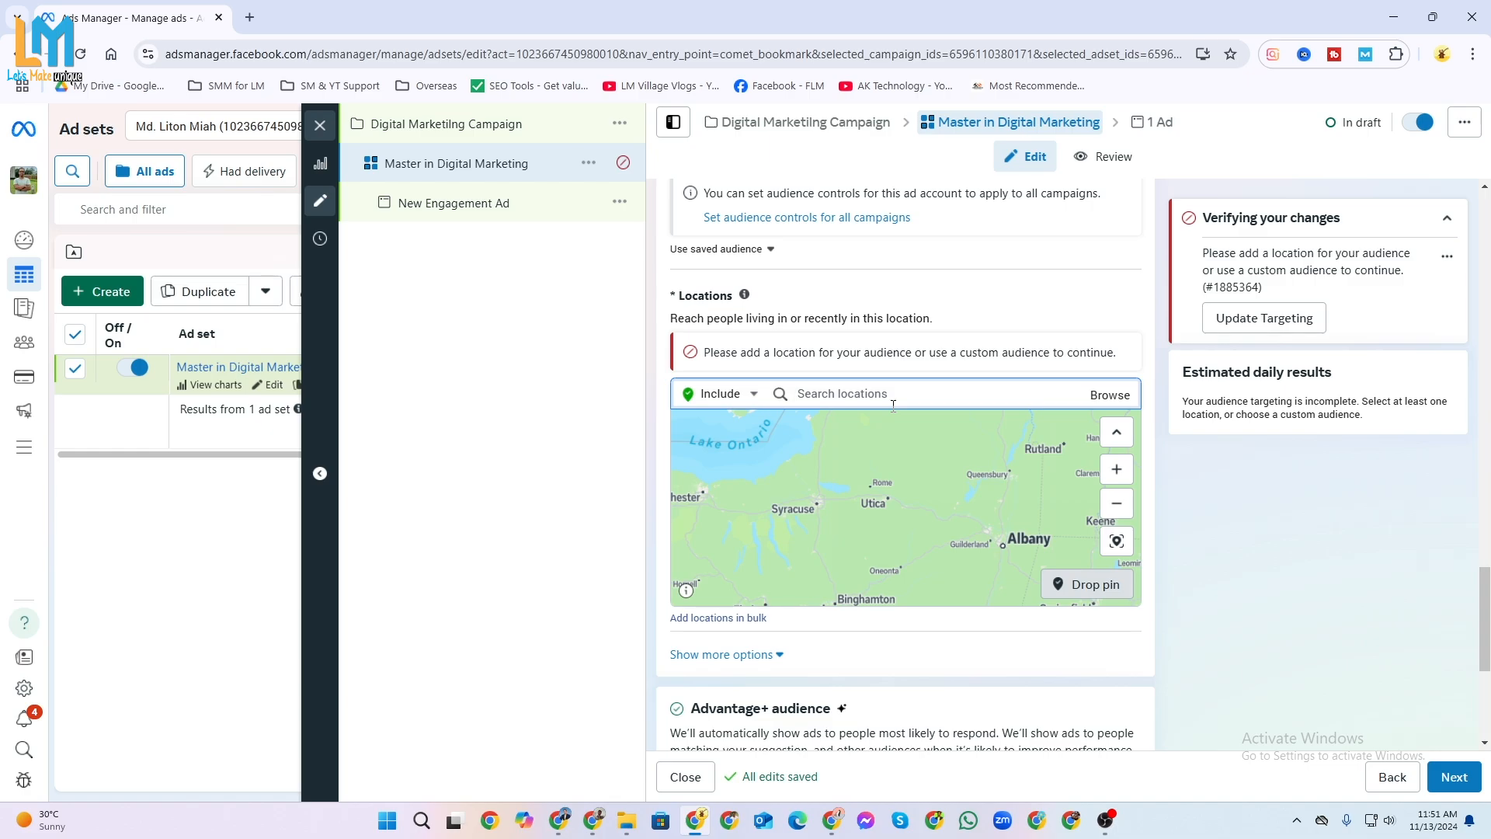
type("new")
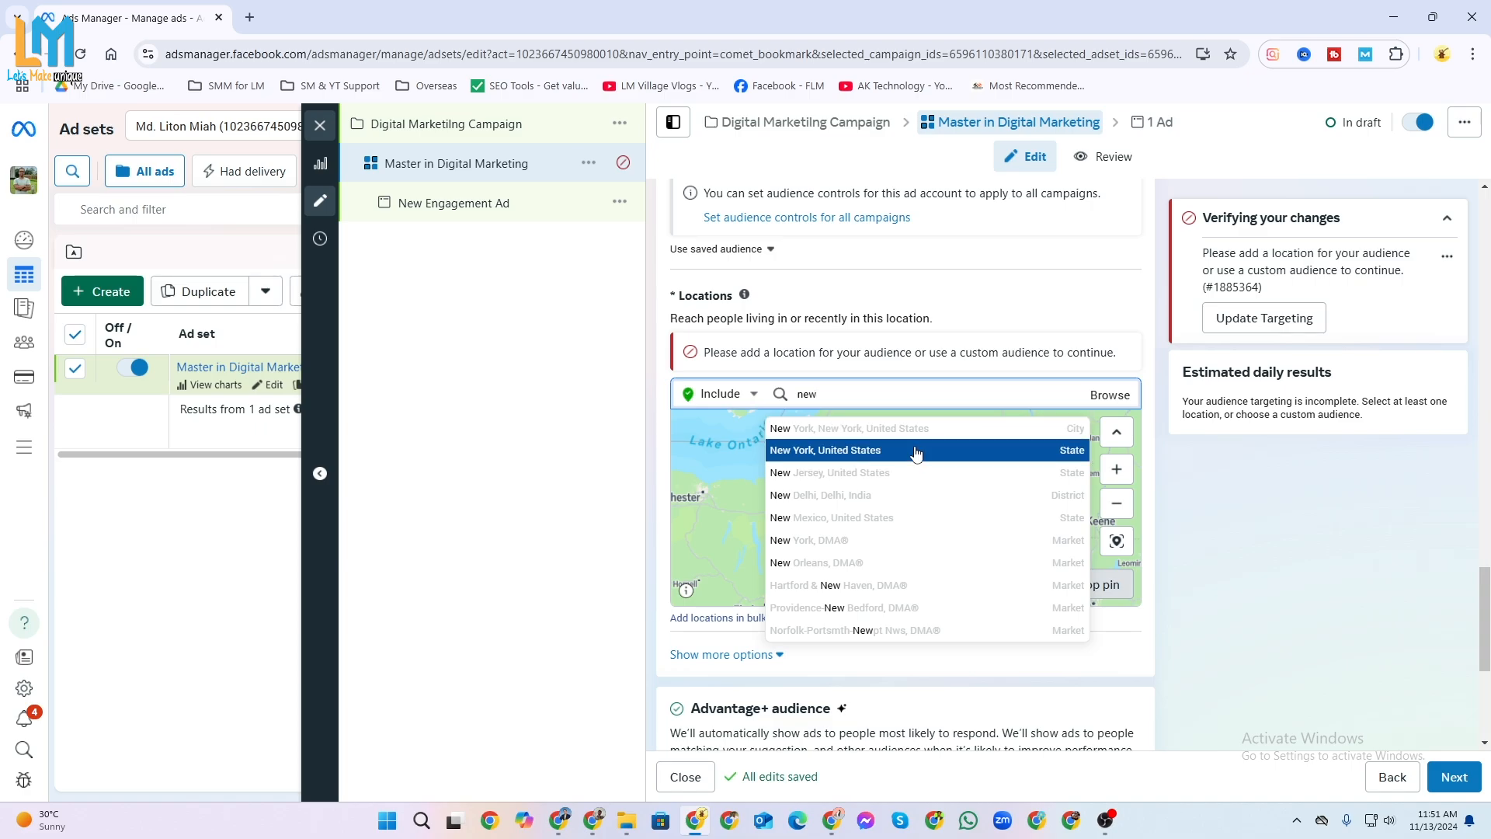
left_click(892, 450)
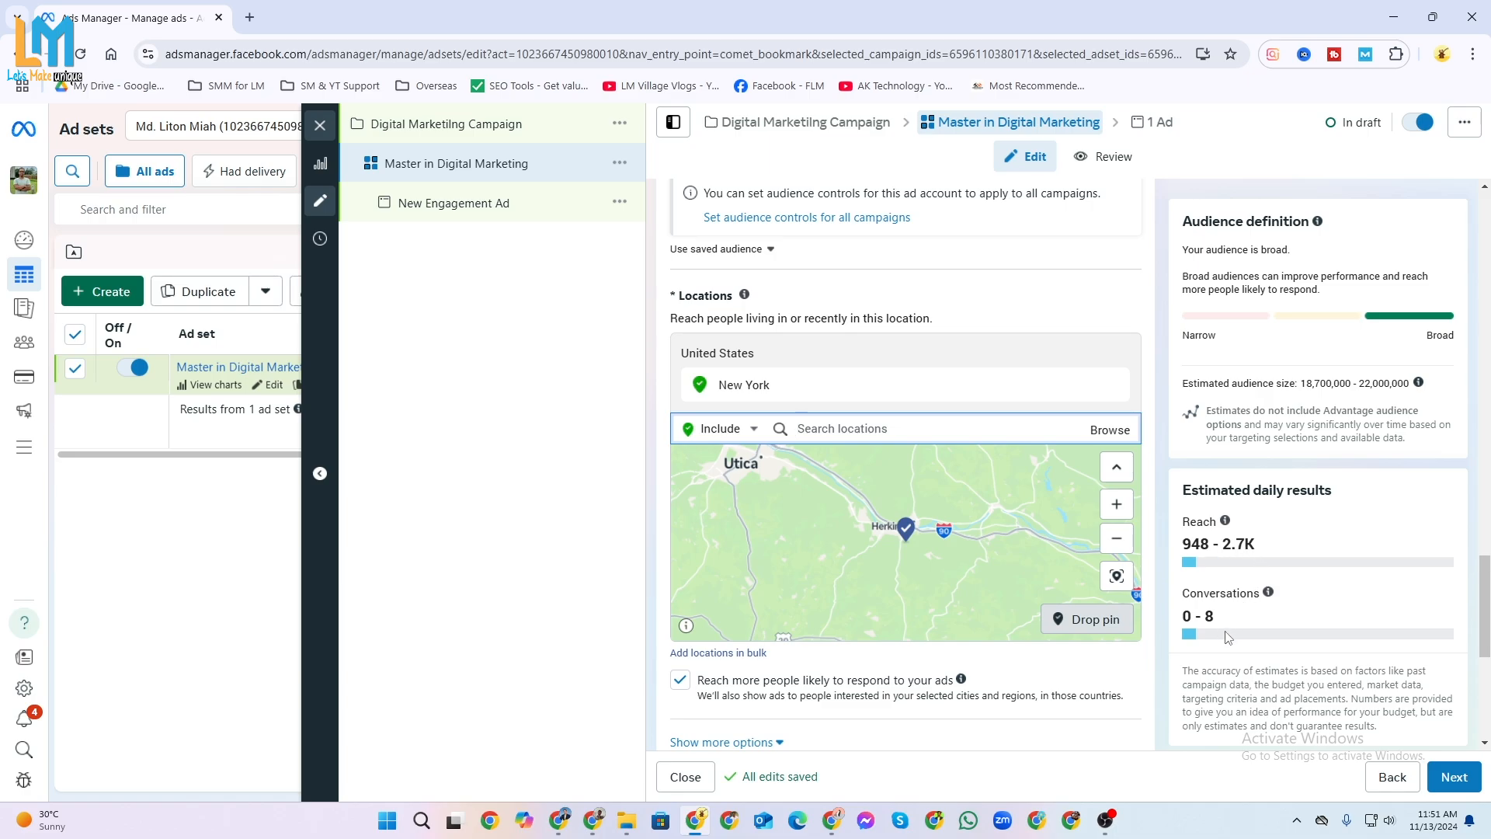
Open the optional audience suggestion settings of the Advantage+ audience.
scroll(858, 714, "down", 1)
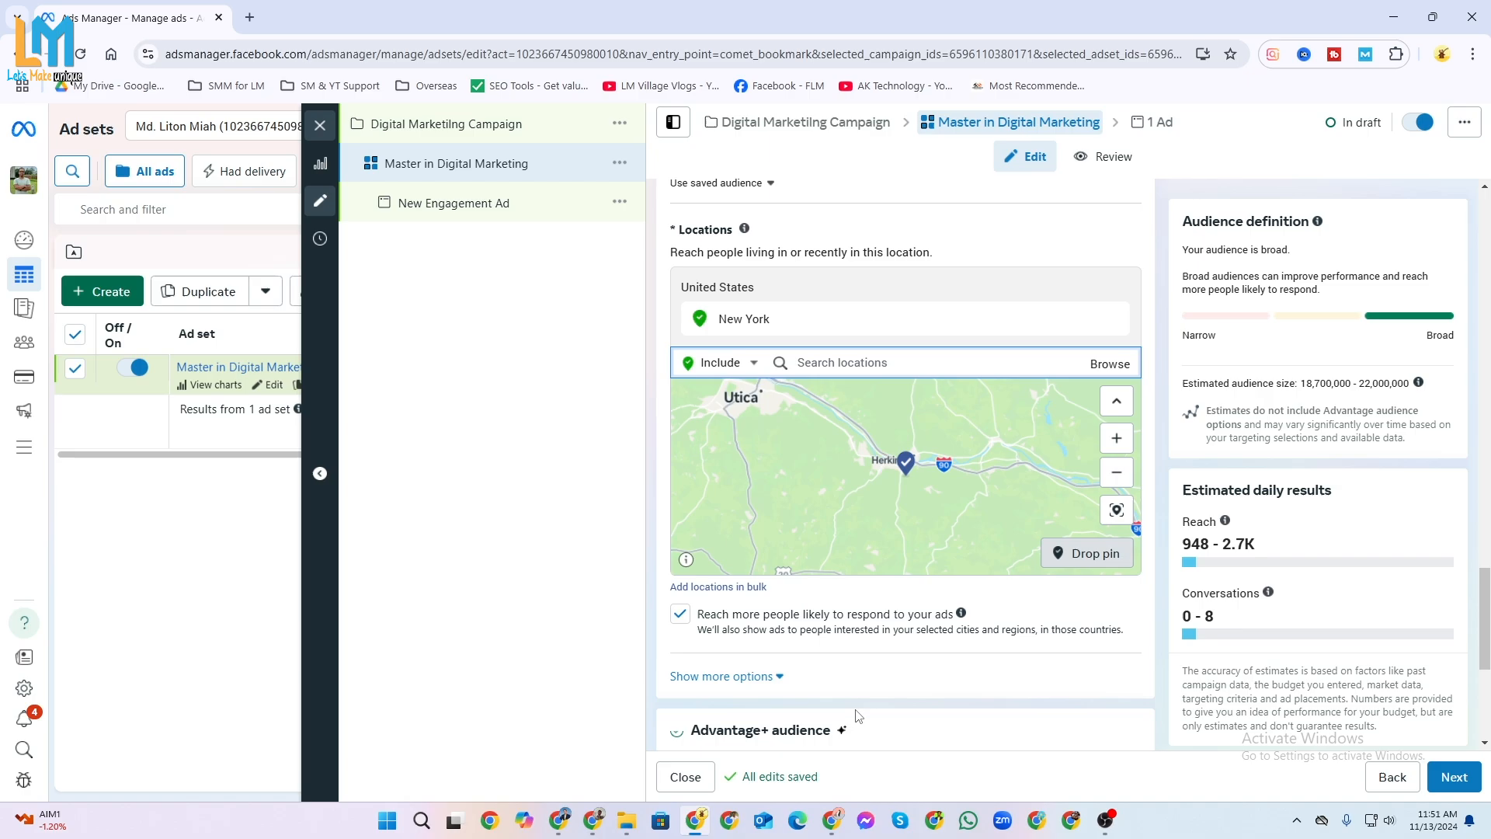
scroll(858, 715, "down", 1)
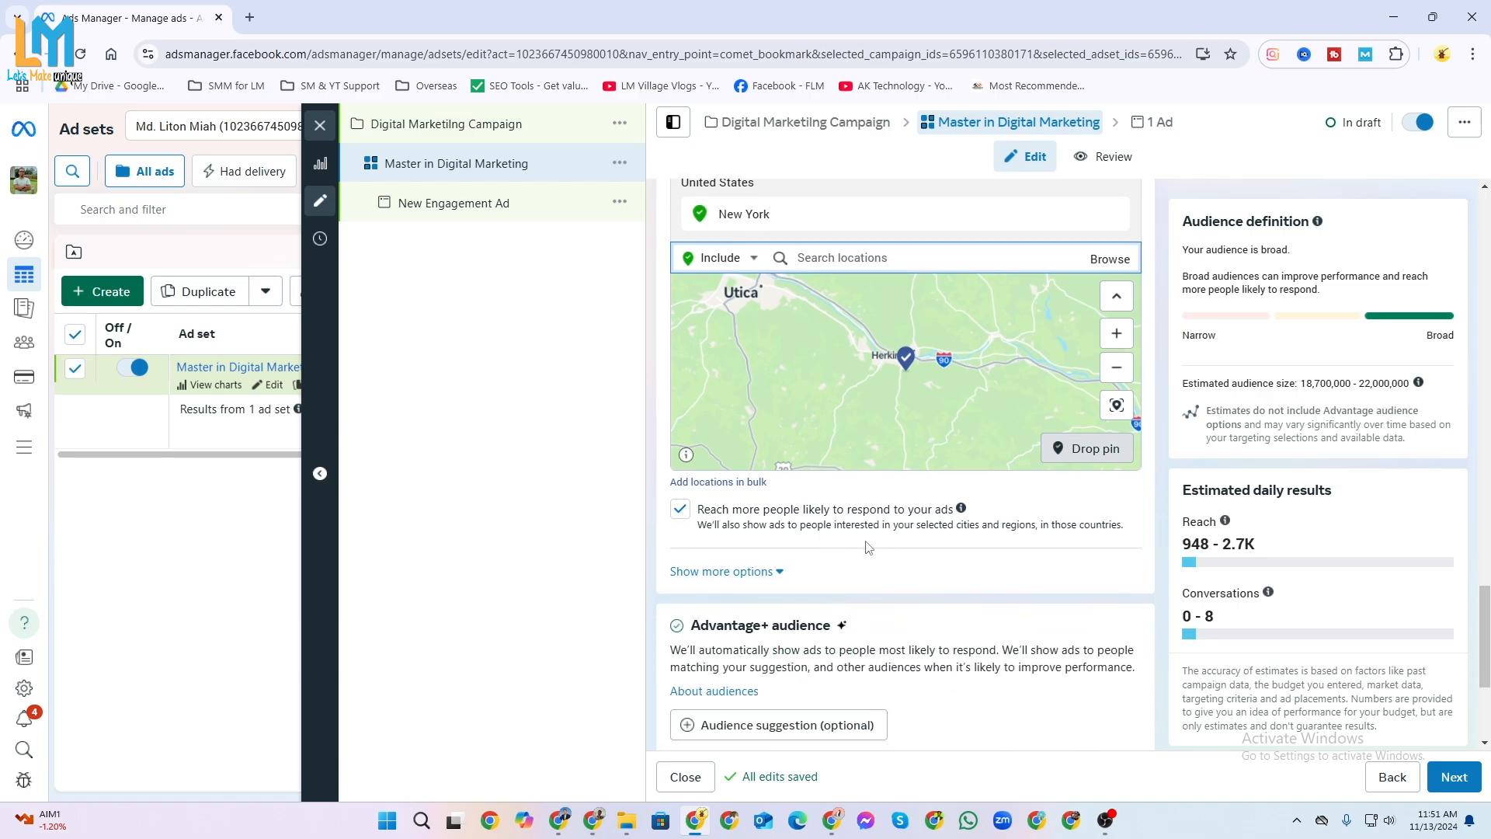
scroll(883, 437, "up", 2)
scroll(973, 703, "down", 5)
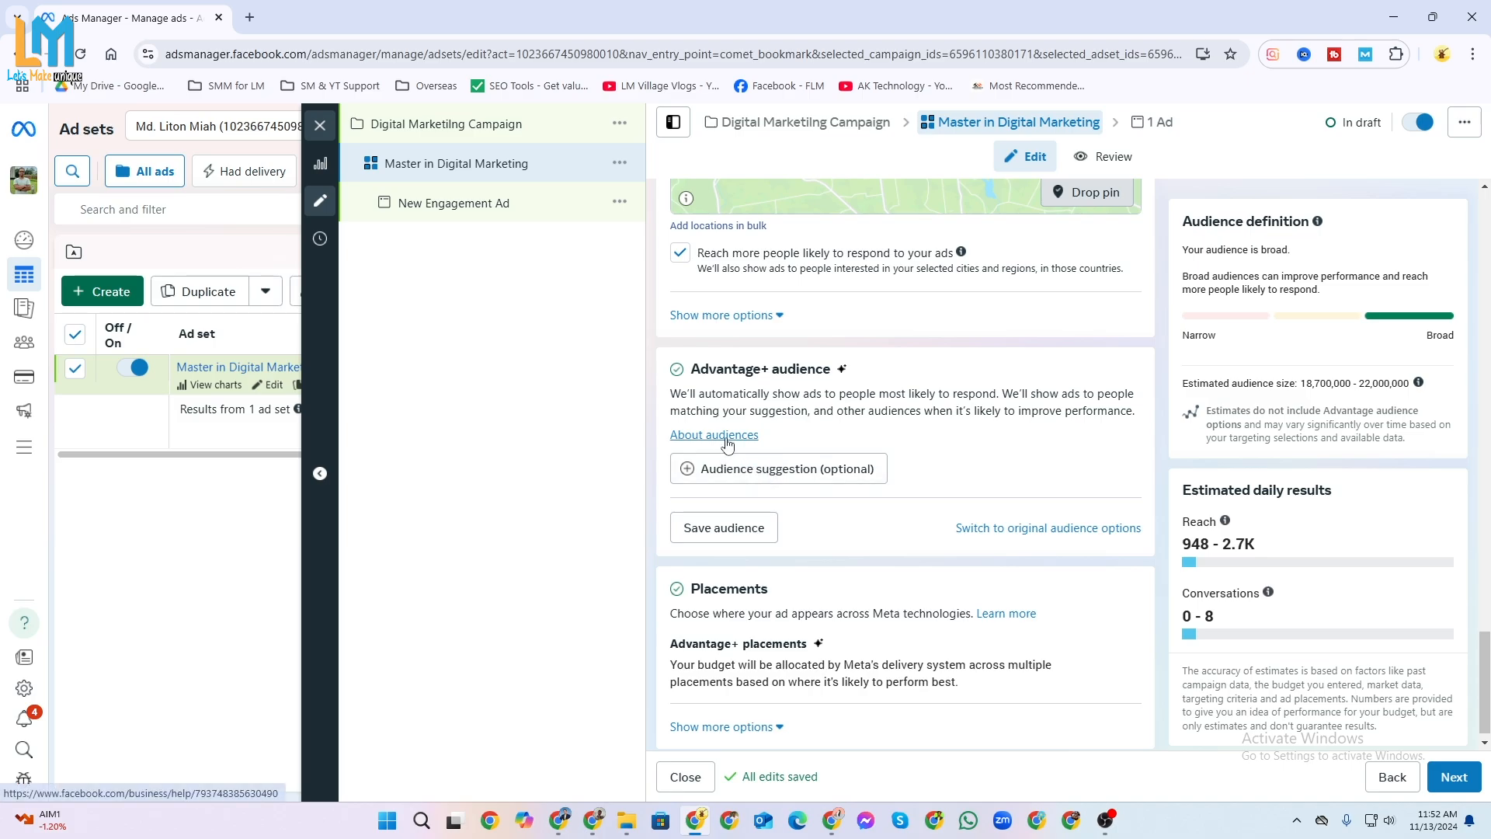
left_click(770, 469)
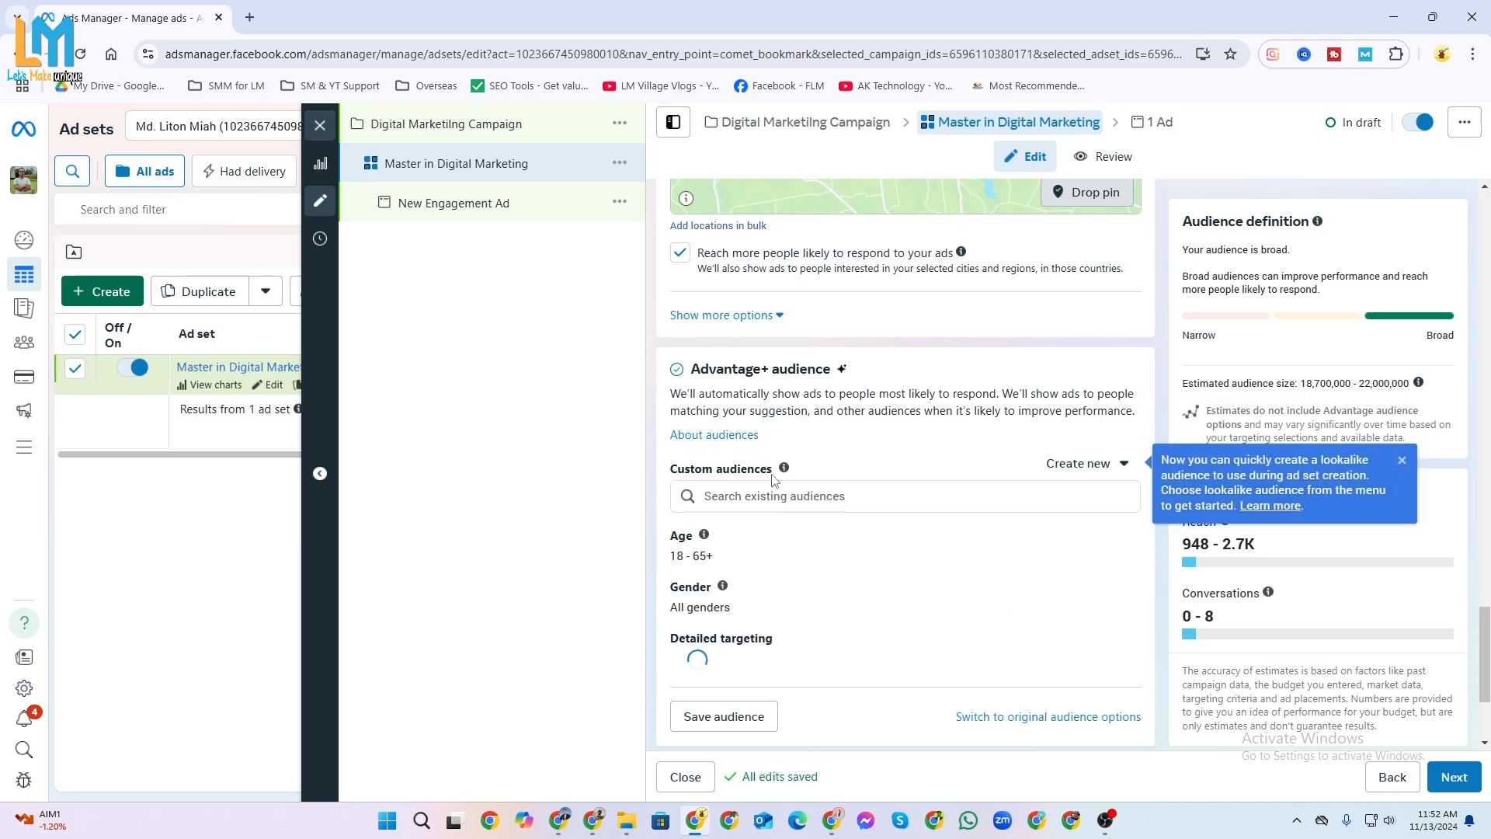
mouse_move(787, 486)
scroll(796, 458, "down", 1)
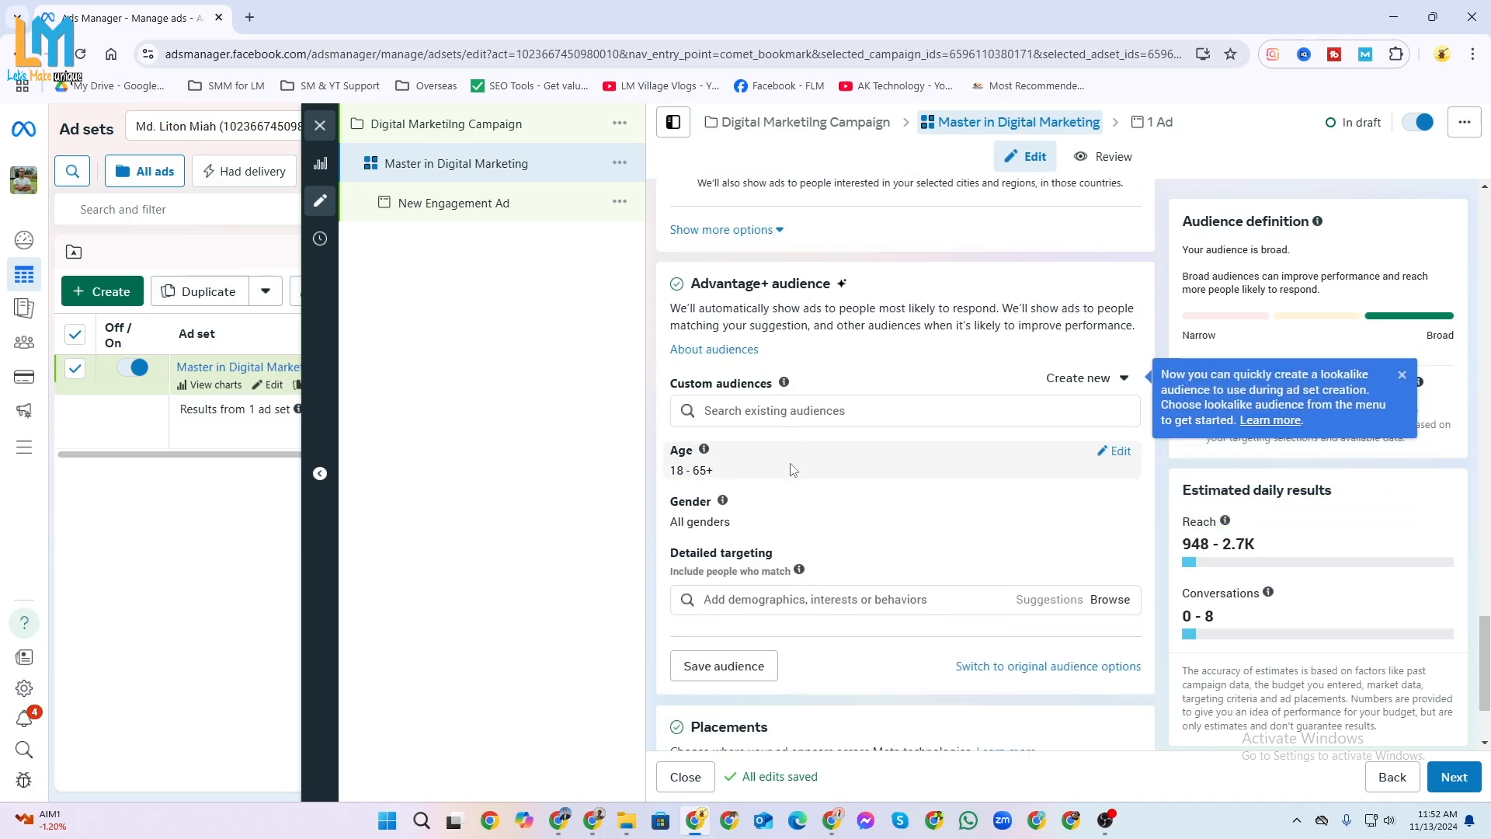
Examine the existing lookalike and custom audiences available for the ad set's custom audiences.
left_click(827, 408)
left_click(819, 412)
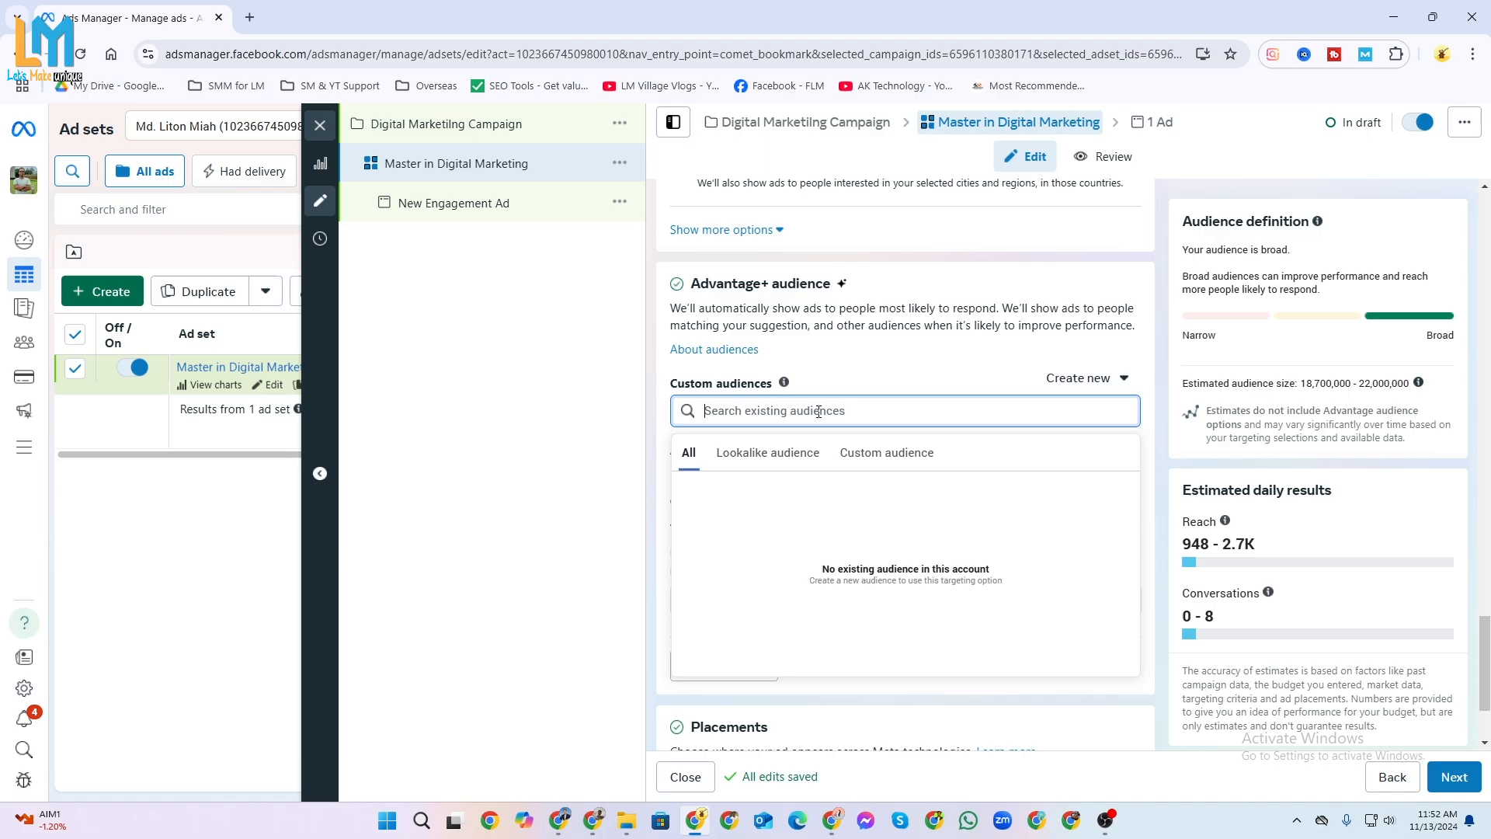
left_click(780, 457)
left_click(920, 457)
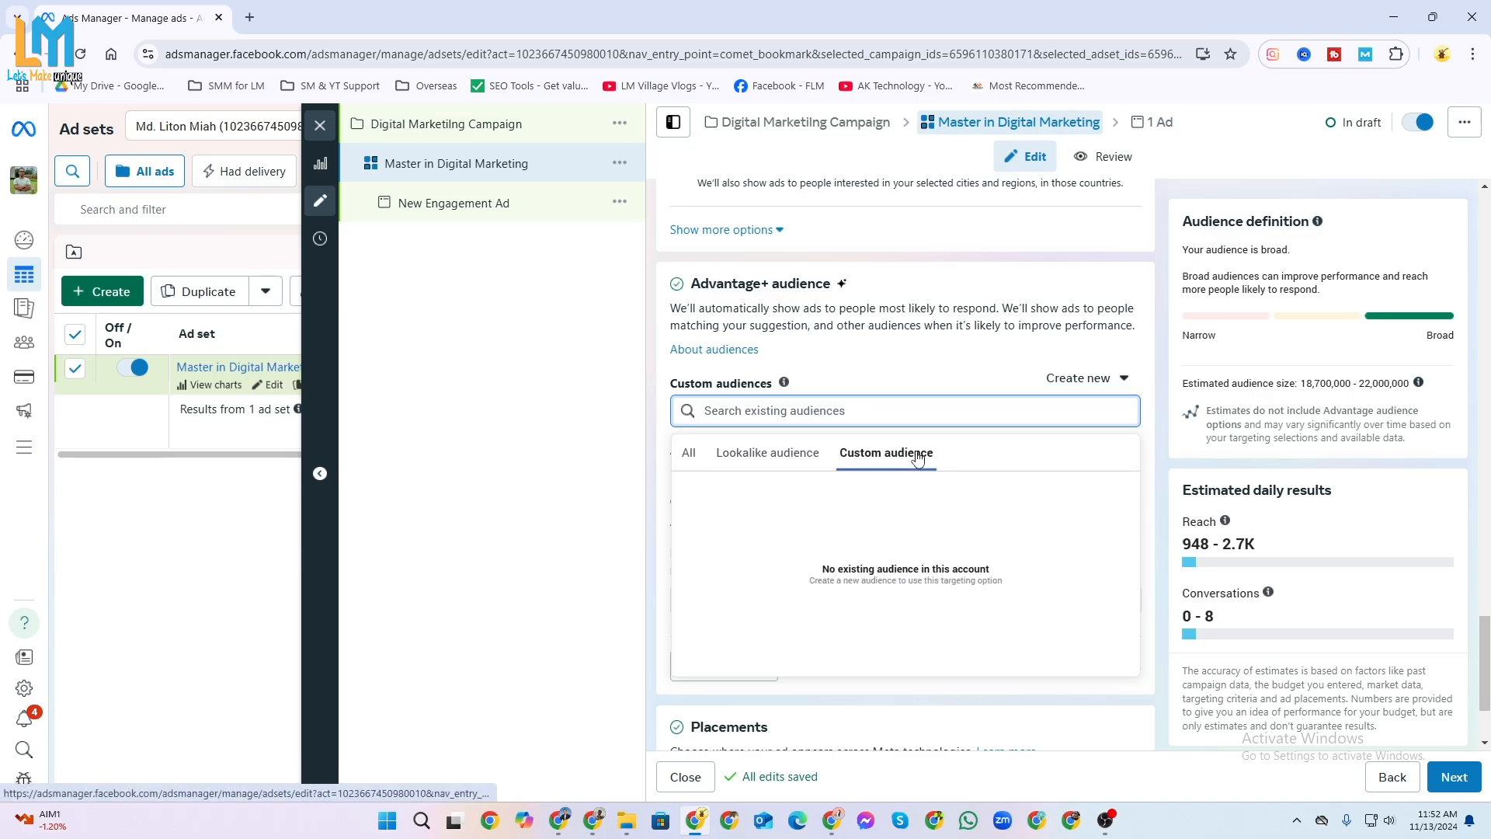
left_click(691, 459)
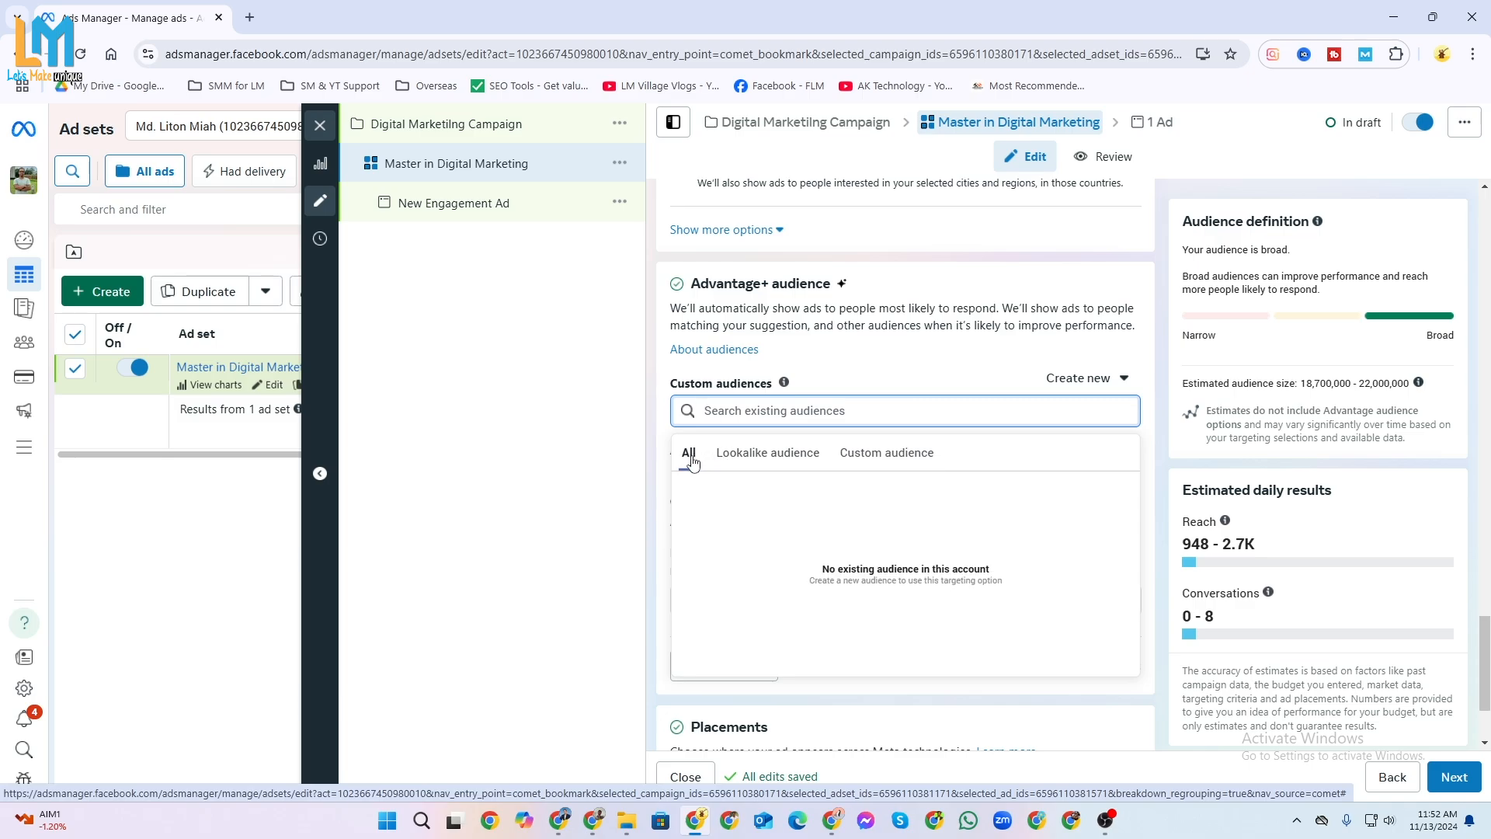
left_click(982, 366)
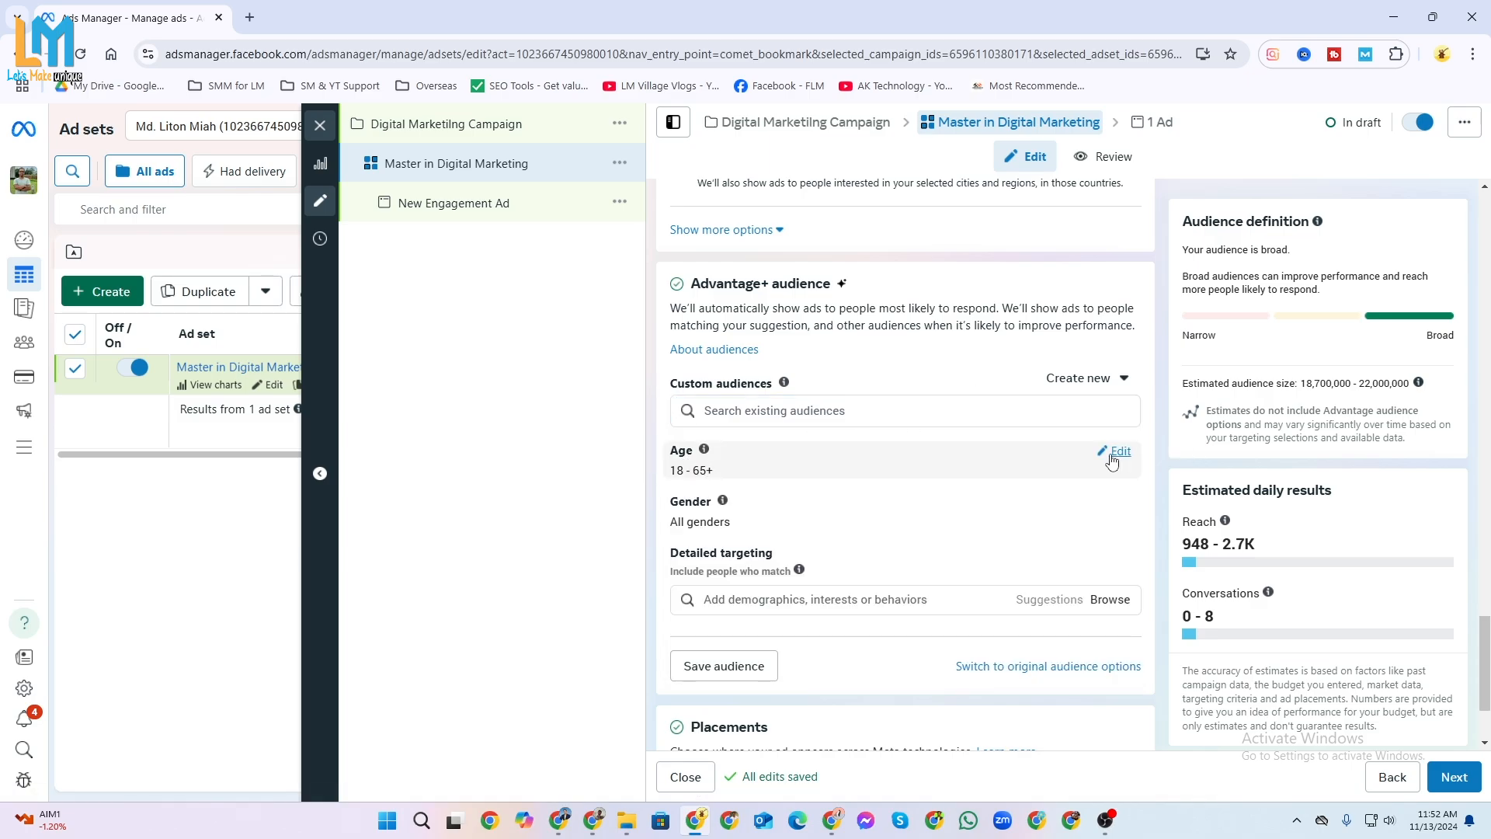
Edit the suggested audience's age range, keeping 18 as the minimum and setting the maximum to 45.
left_click(1115, 453)
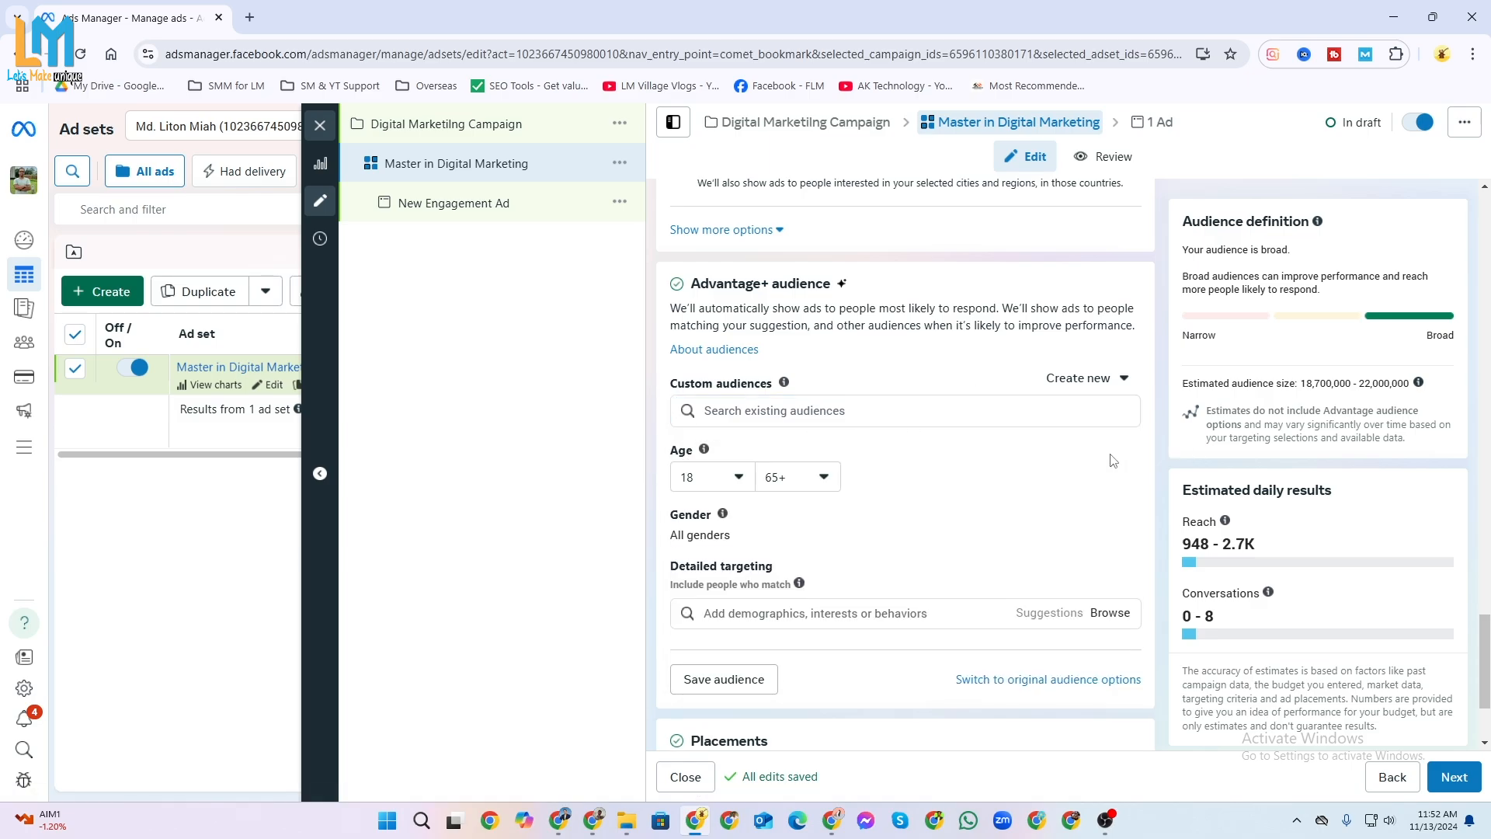
left_click(739, 480)
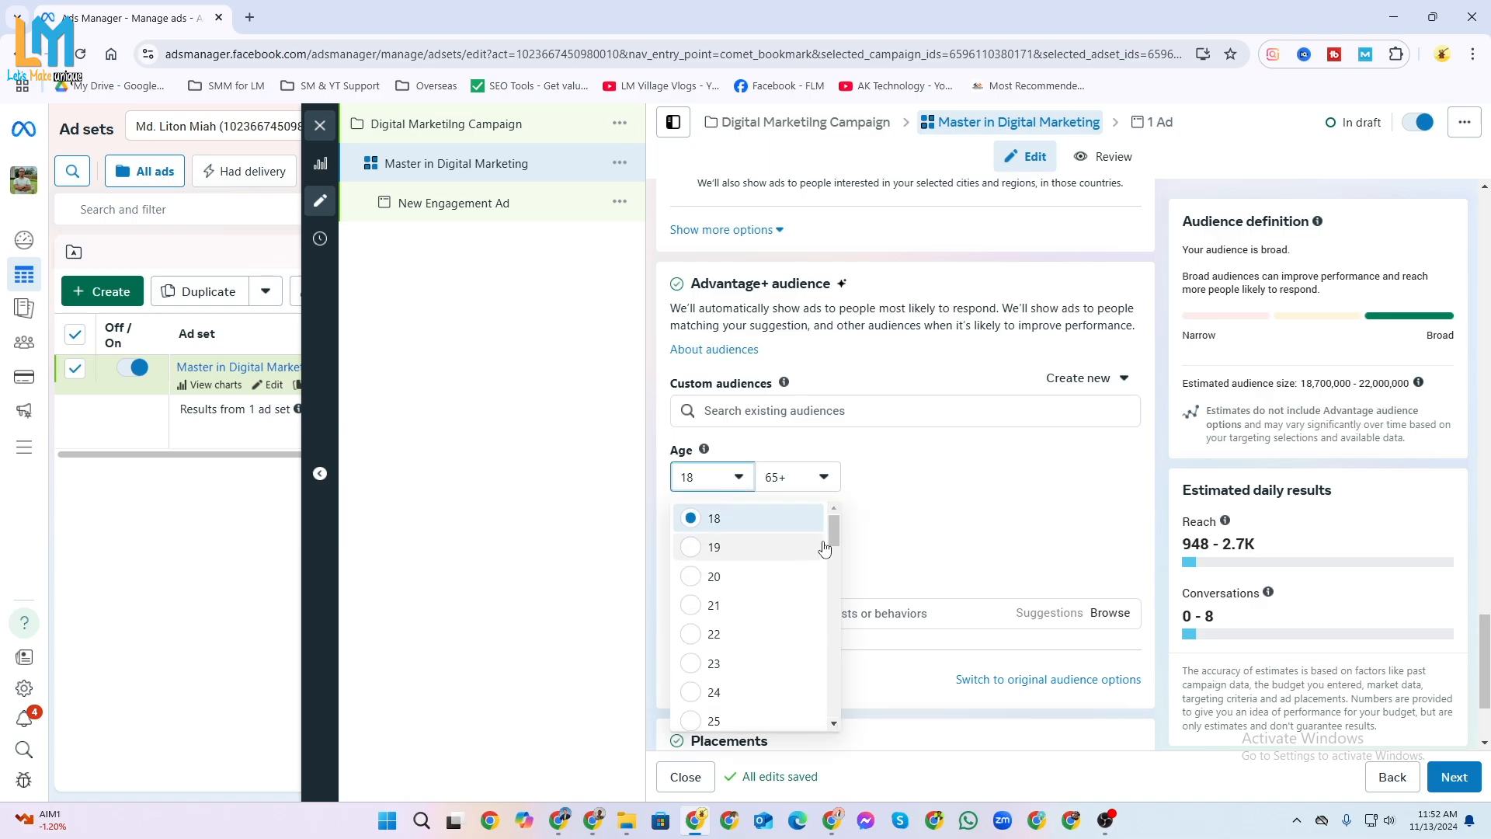
left_click(739, 529)
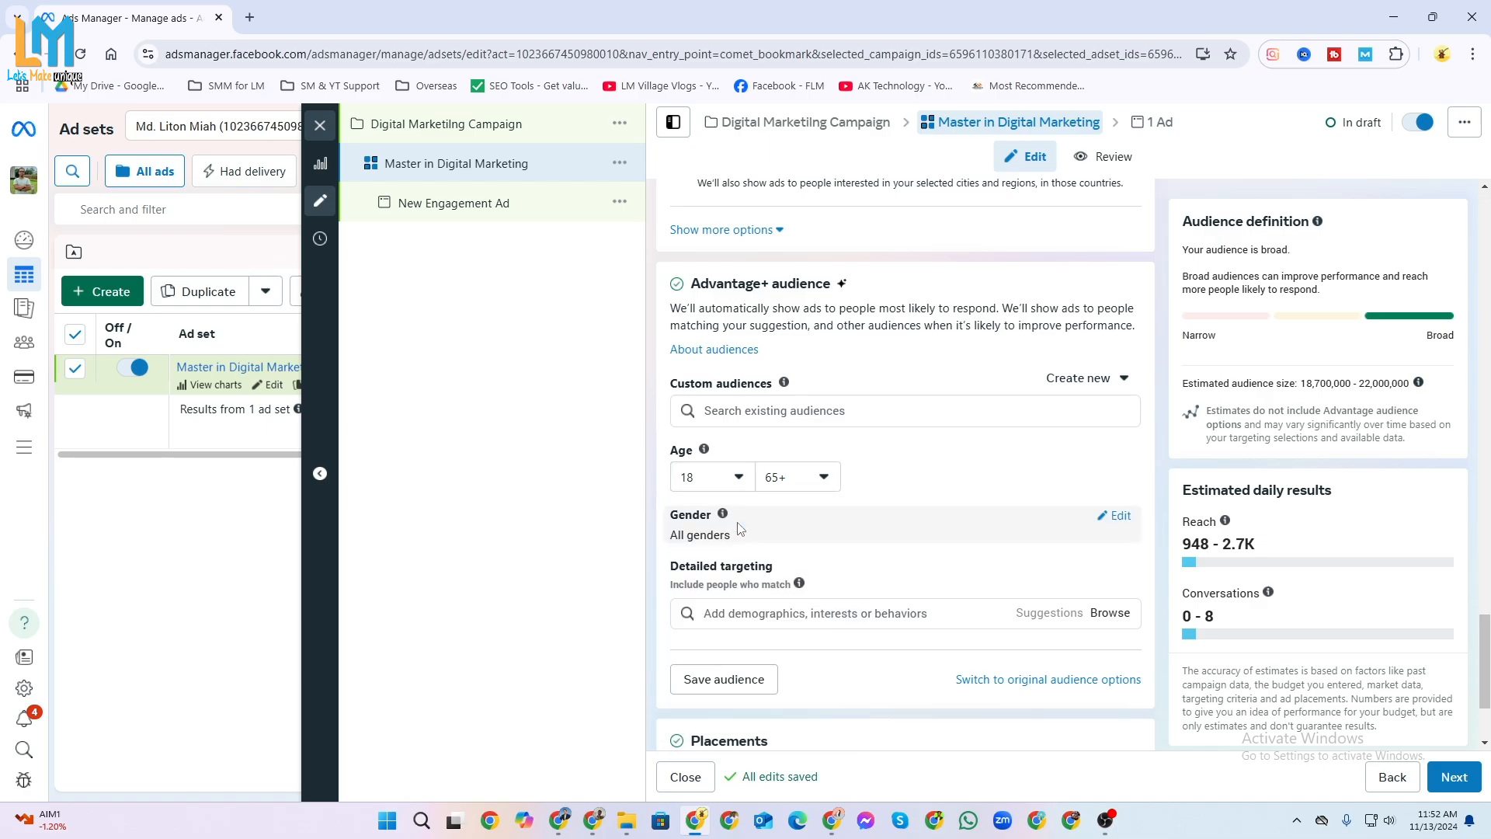
left_click(824, 479)
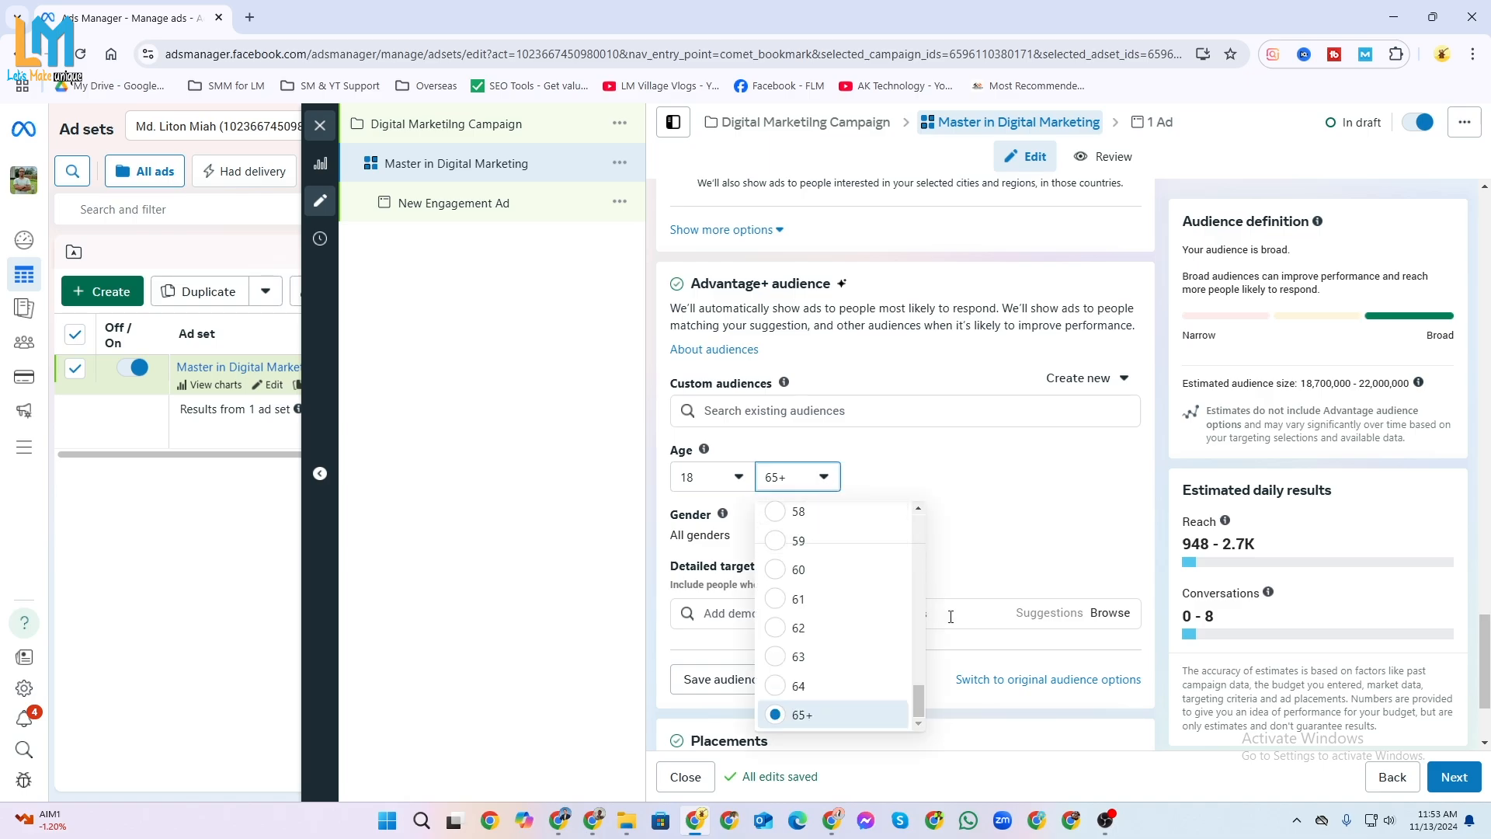
left_click_drag(920, 698, 925, 605)
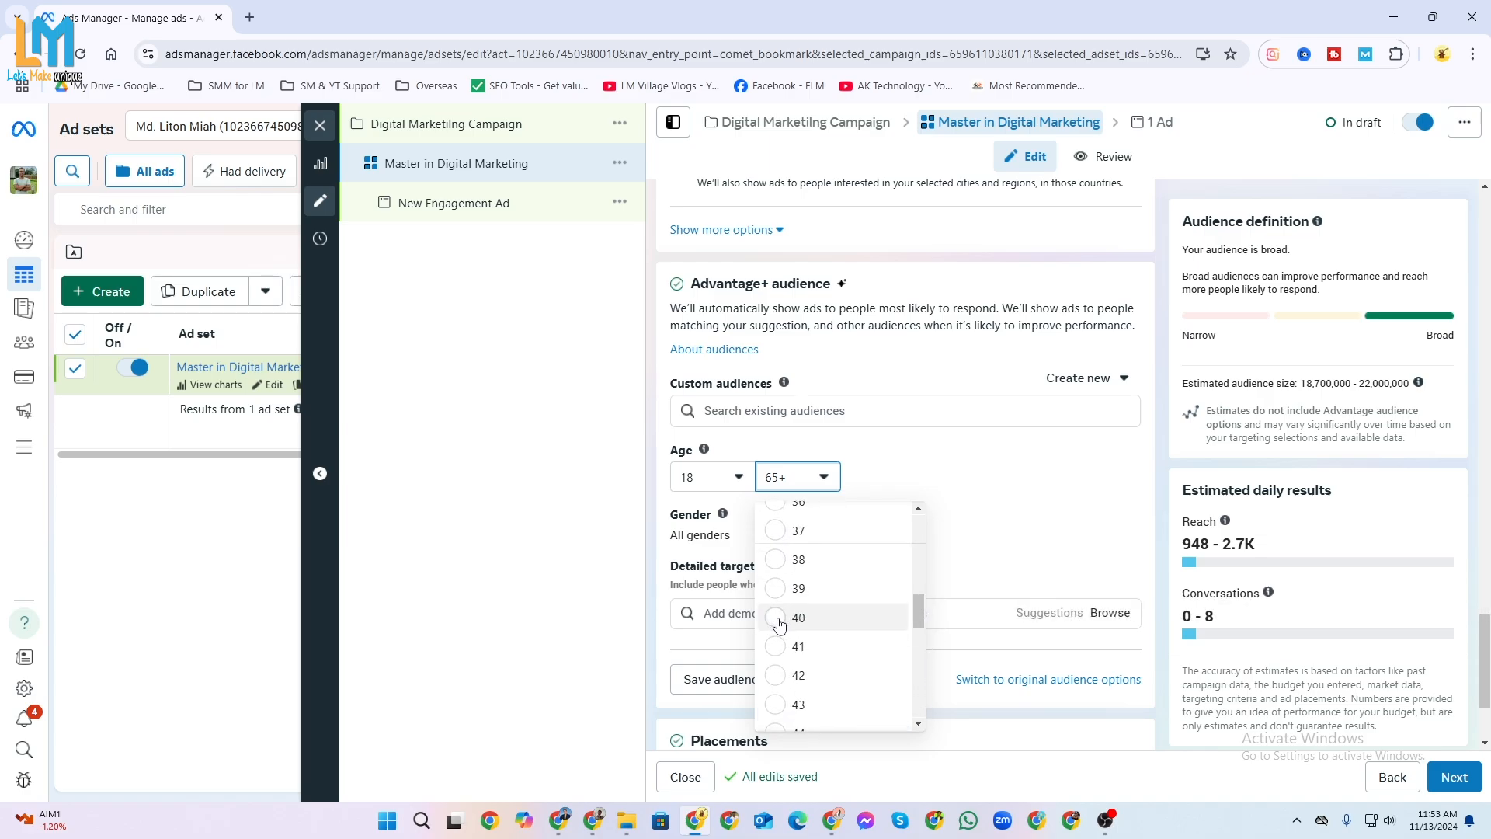
scroll(779, 637, "down", 1)
left_click(779, 678)
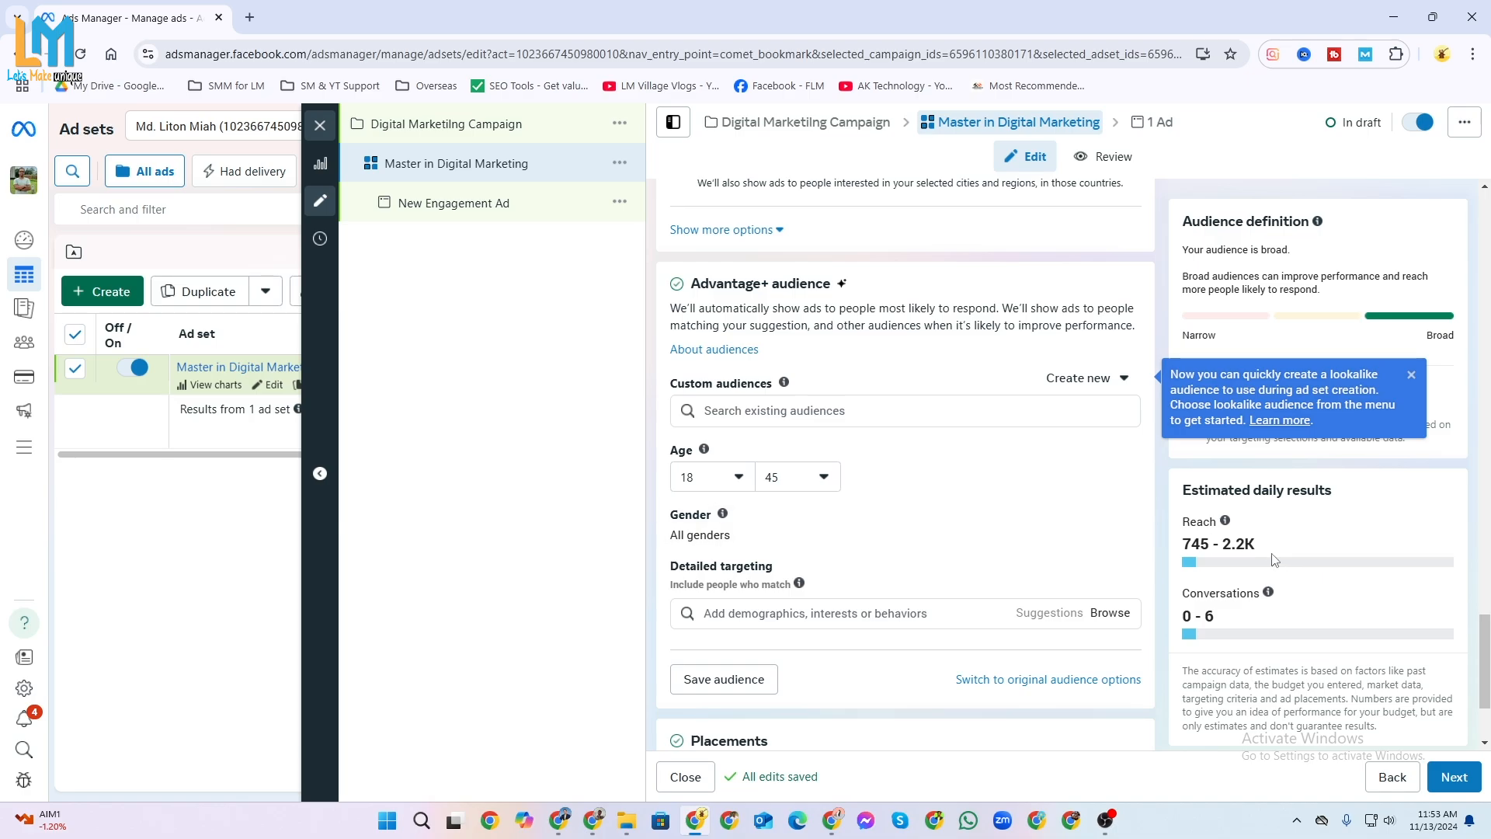
Raise the suggested audience's maximum age to 50 and check the estimated daily results.
left_click(827, 478)
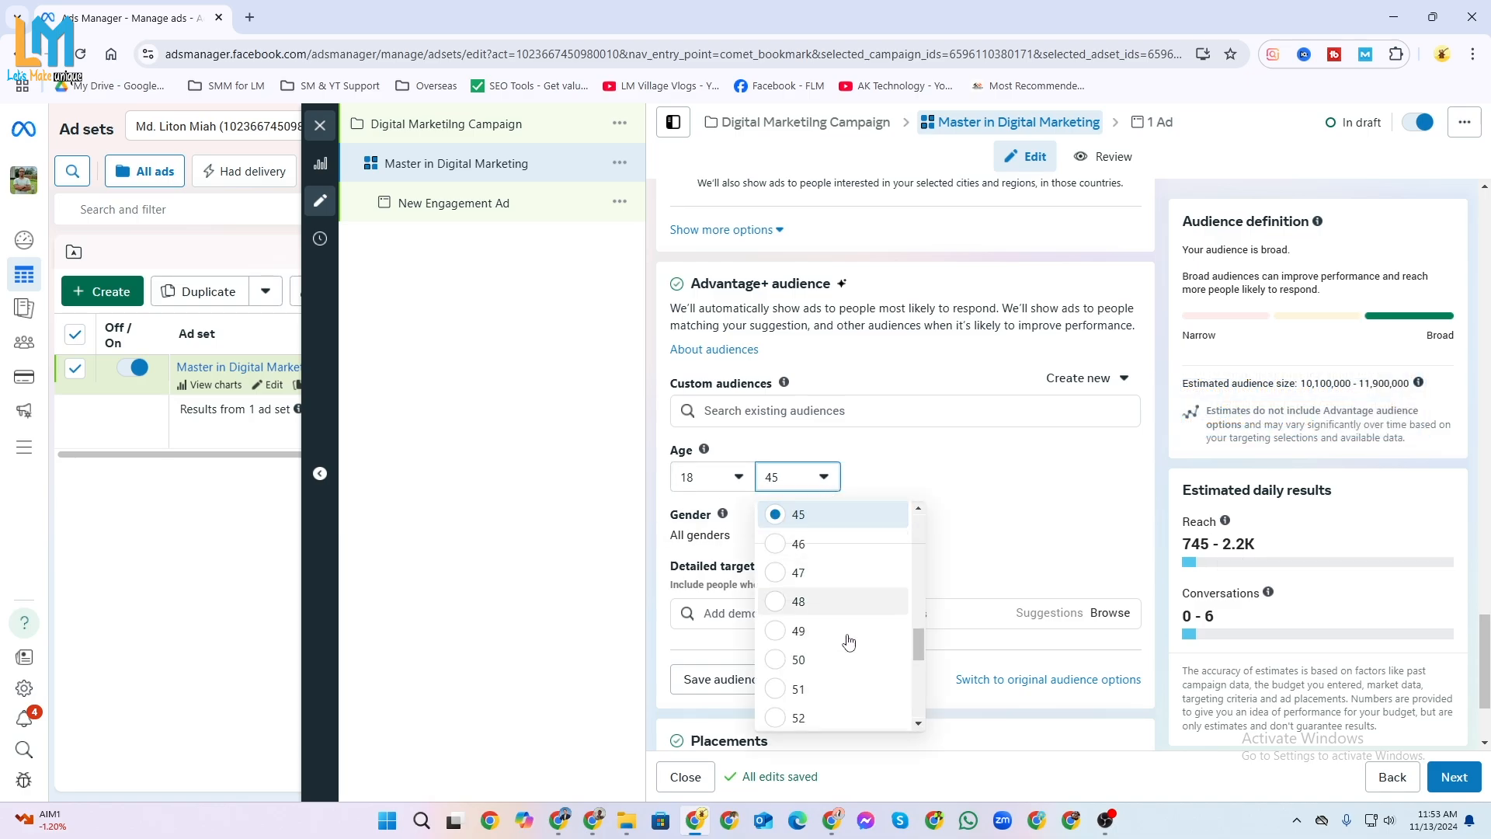
left_click(817, 661)
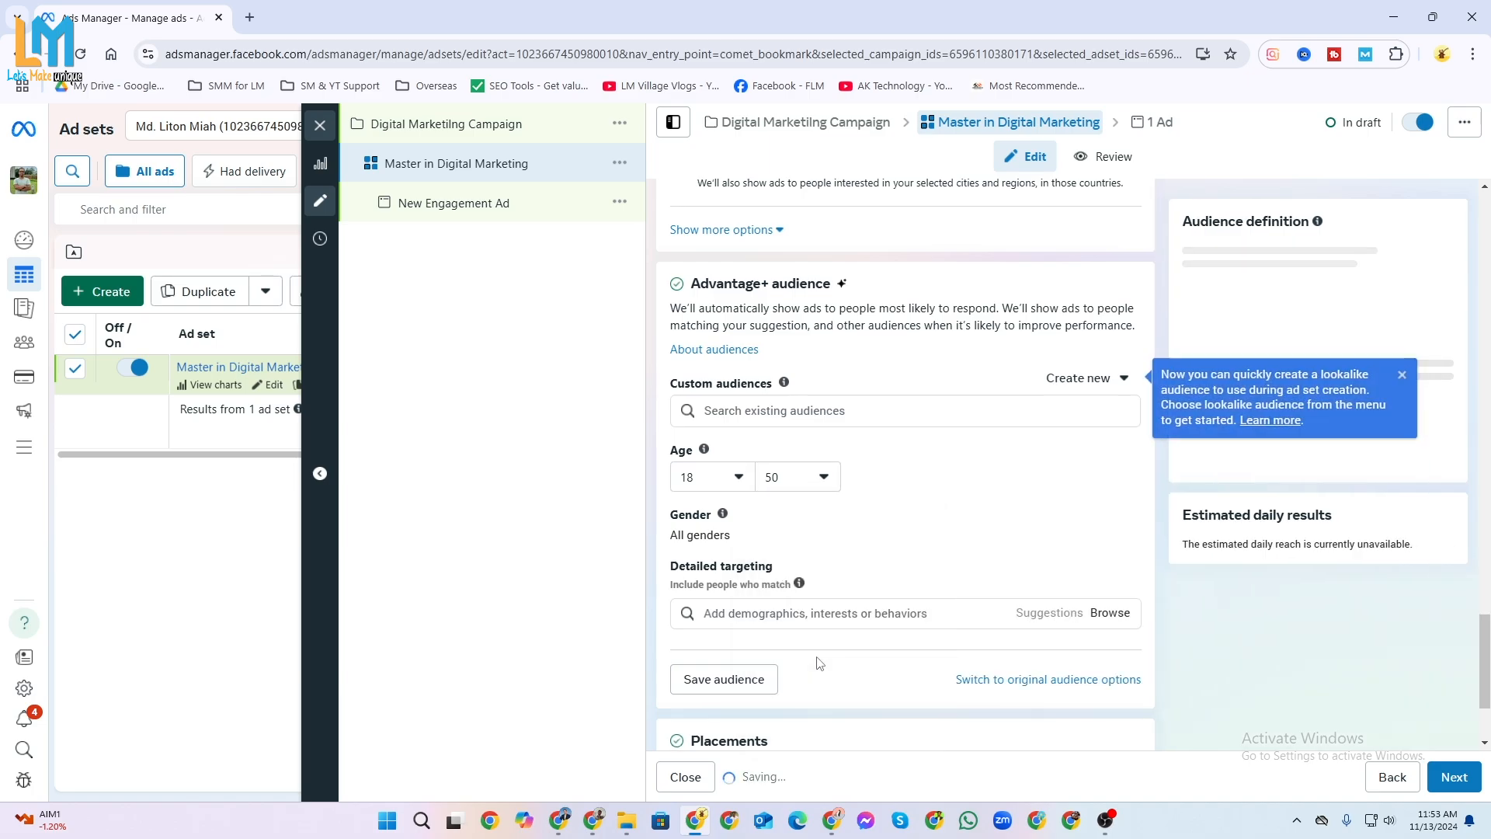
mouse_move(1268, 594)
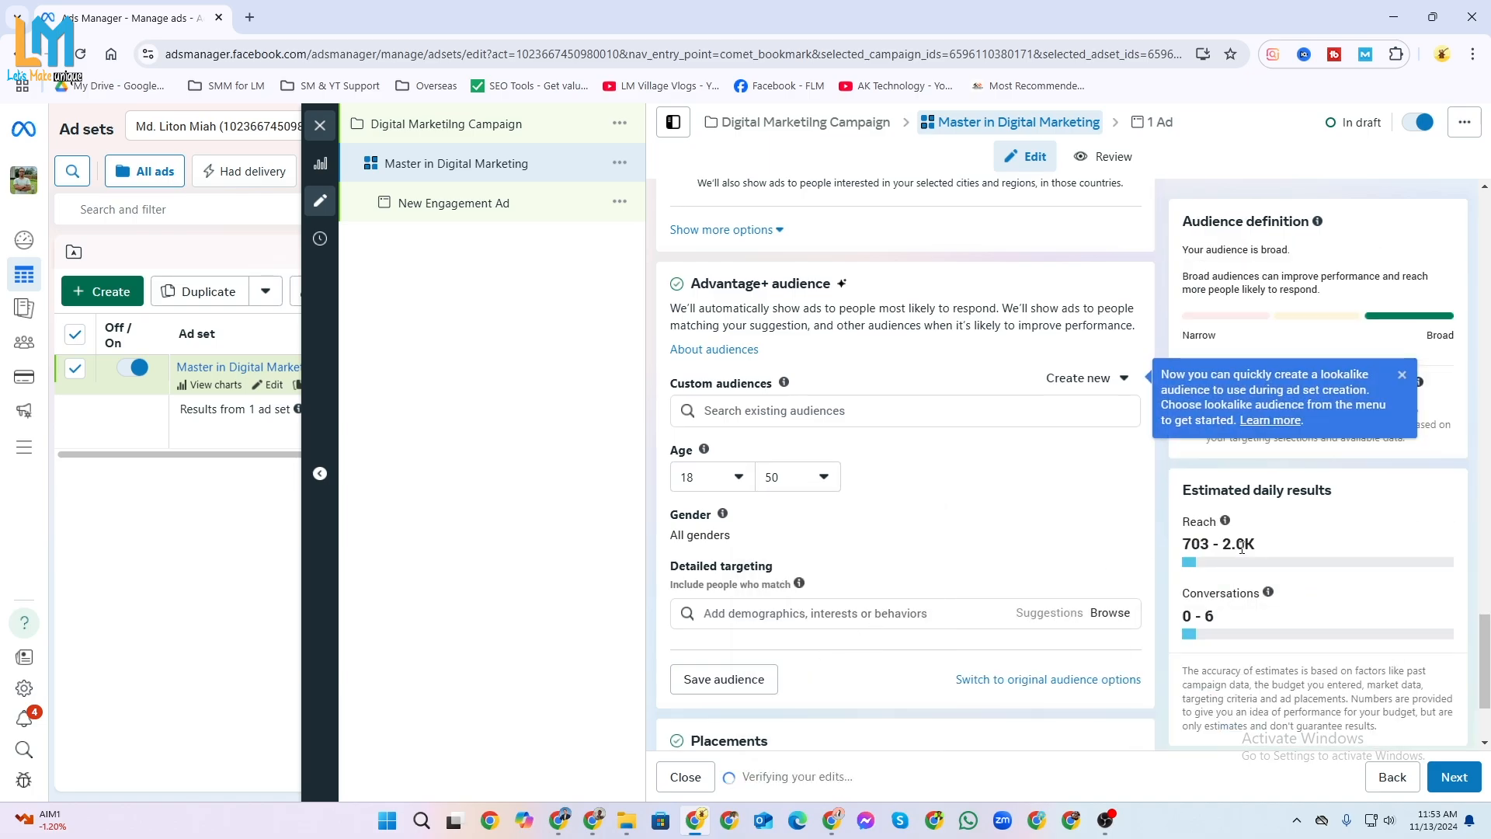
Set the suggested audience's maximum age to 40.
left_click(824, 477)
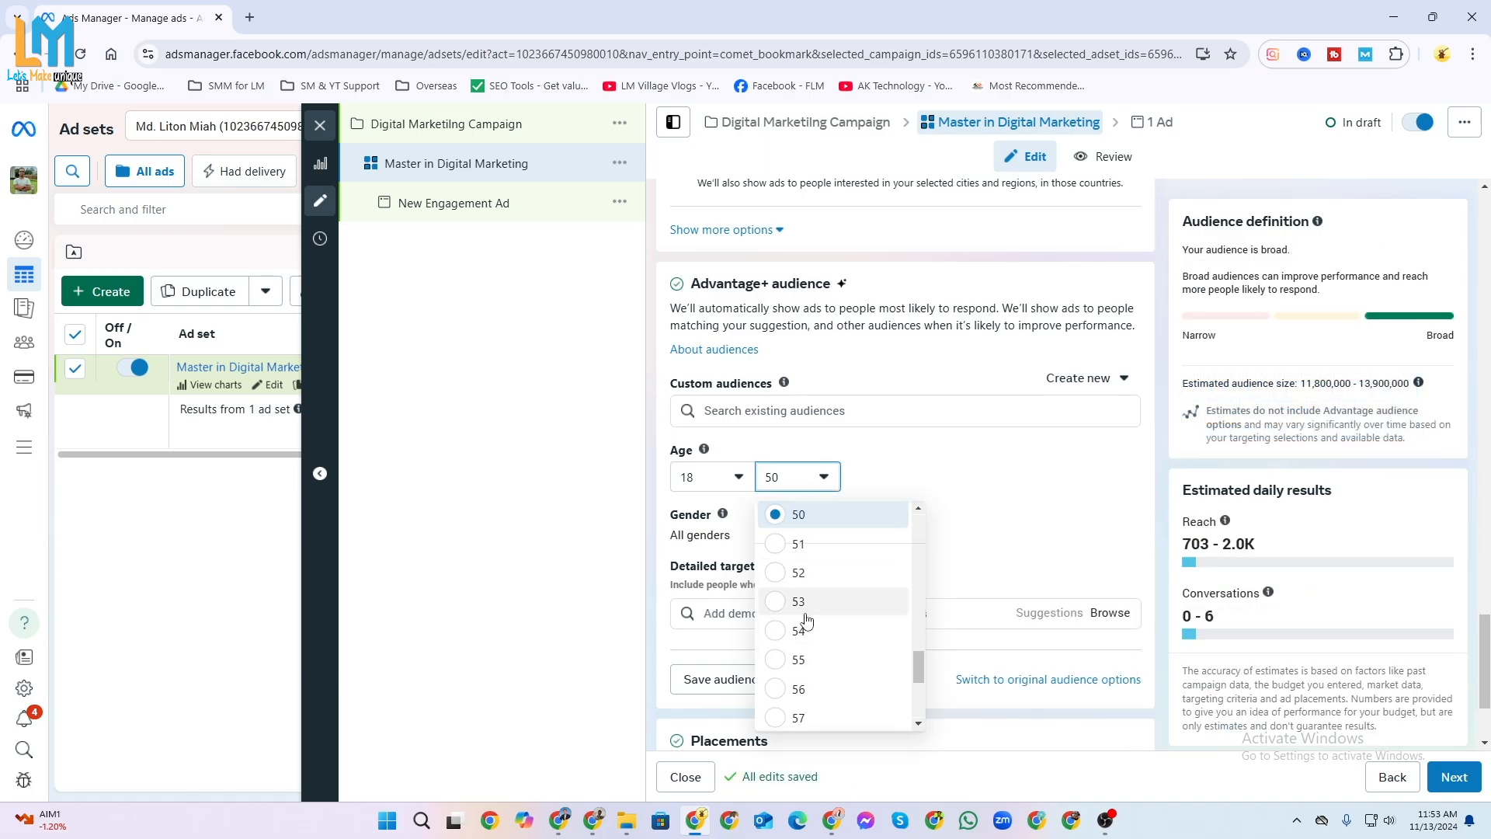
scroll(808, 613, "up", 2)
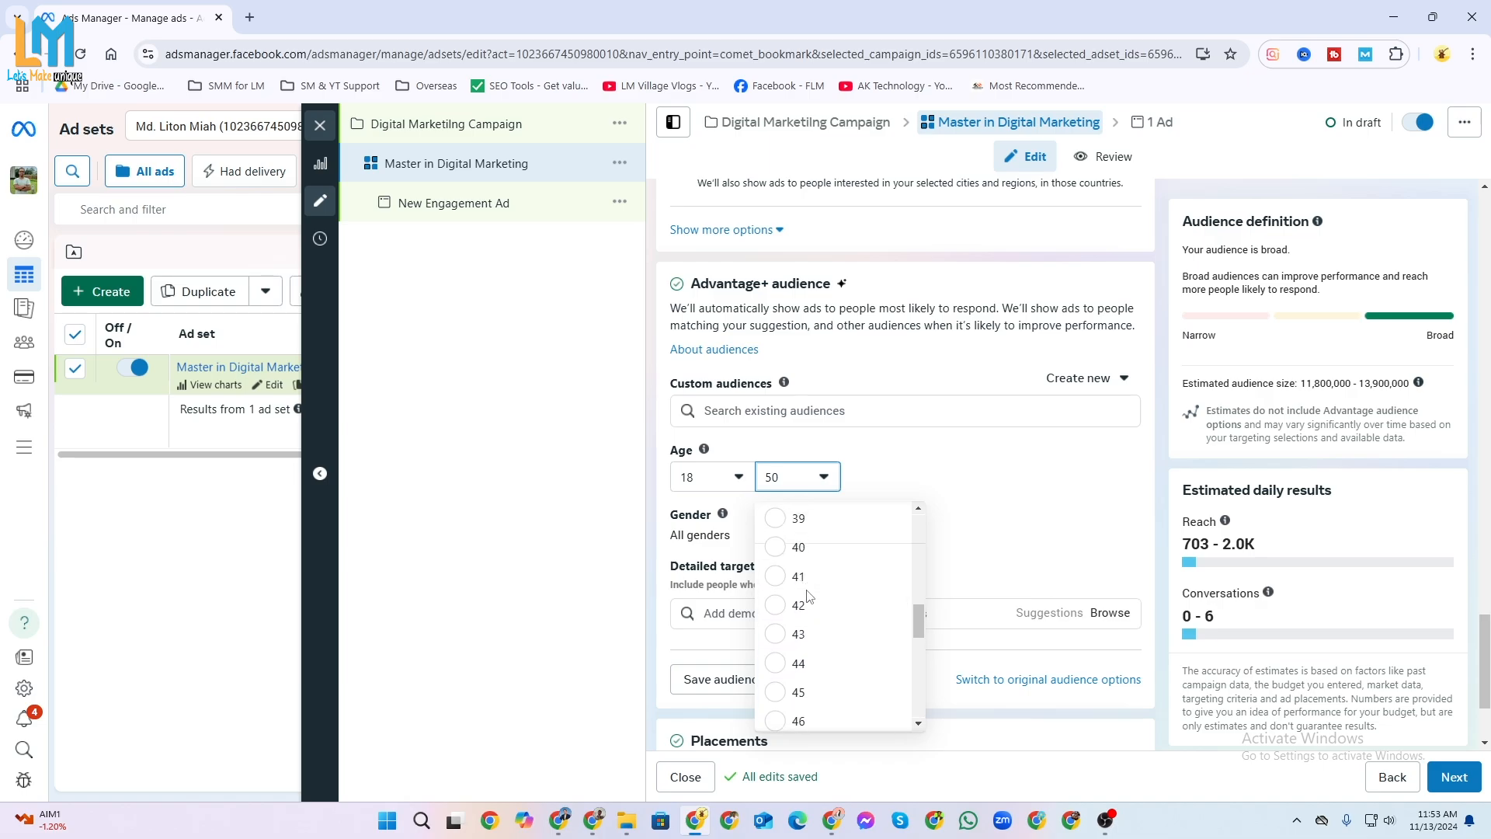
left_click(785, 548)
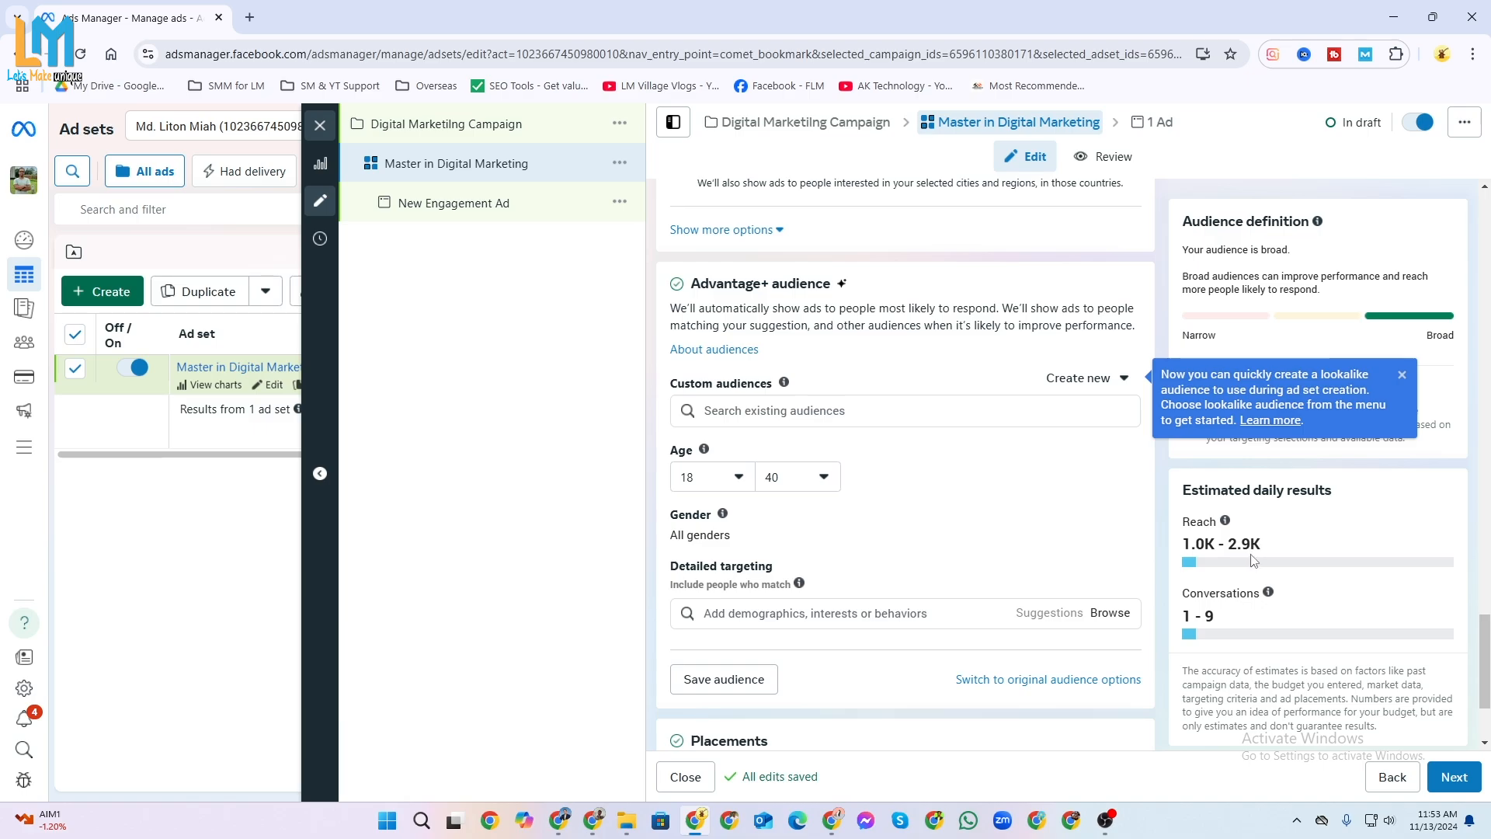
Lower the suggested audience's maximum age to 35, and set it back to 40.
left_click(823, 476)
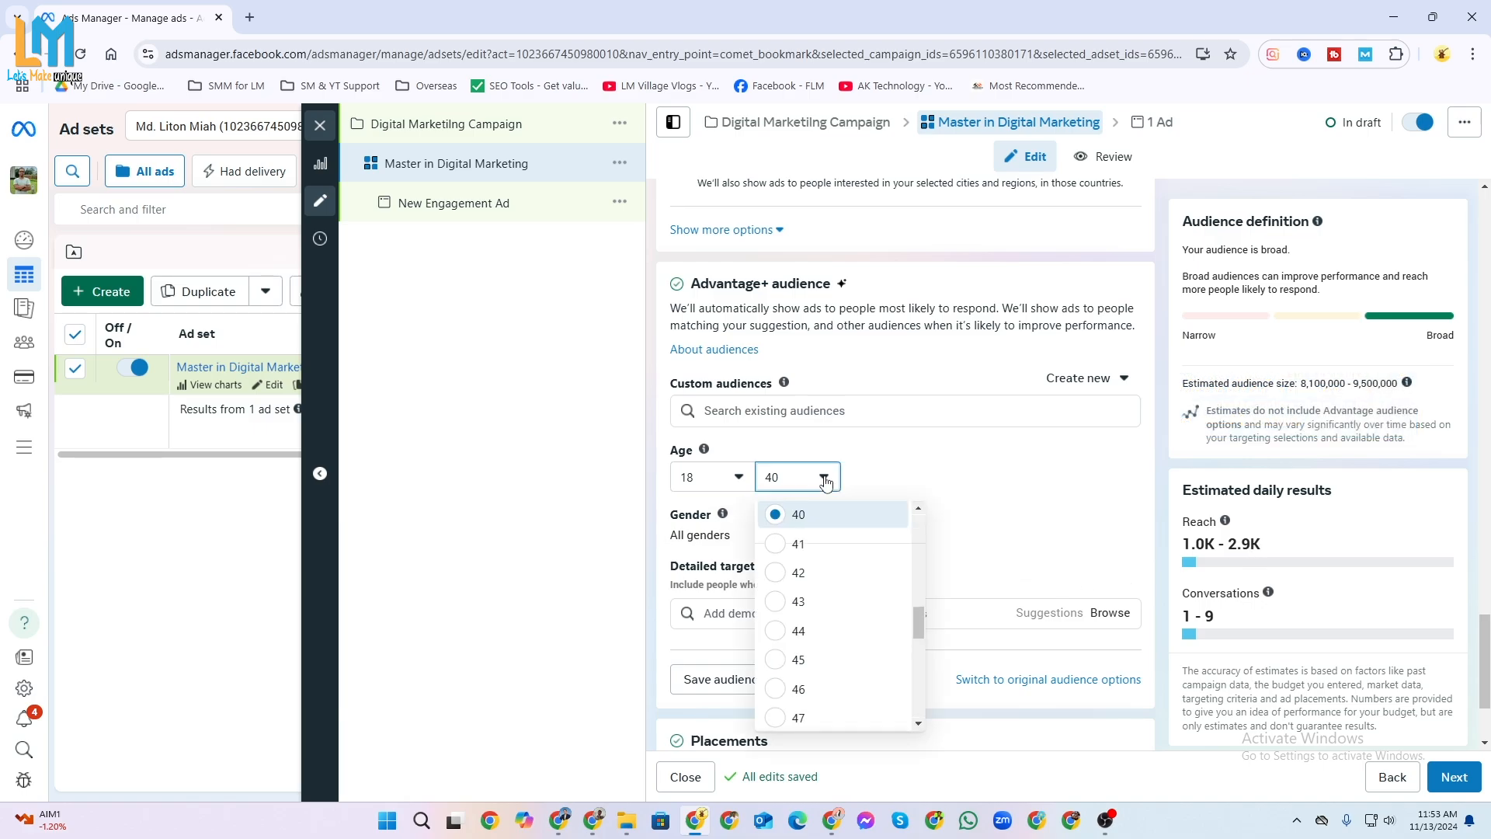
scroll(865, 578, "up", 1)
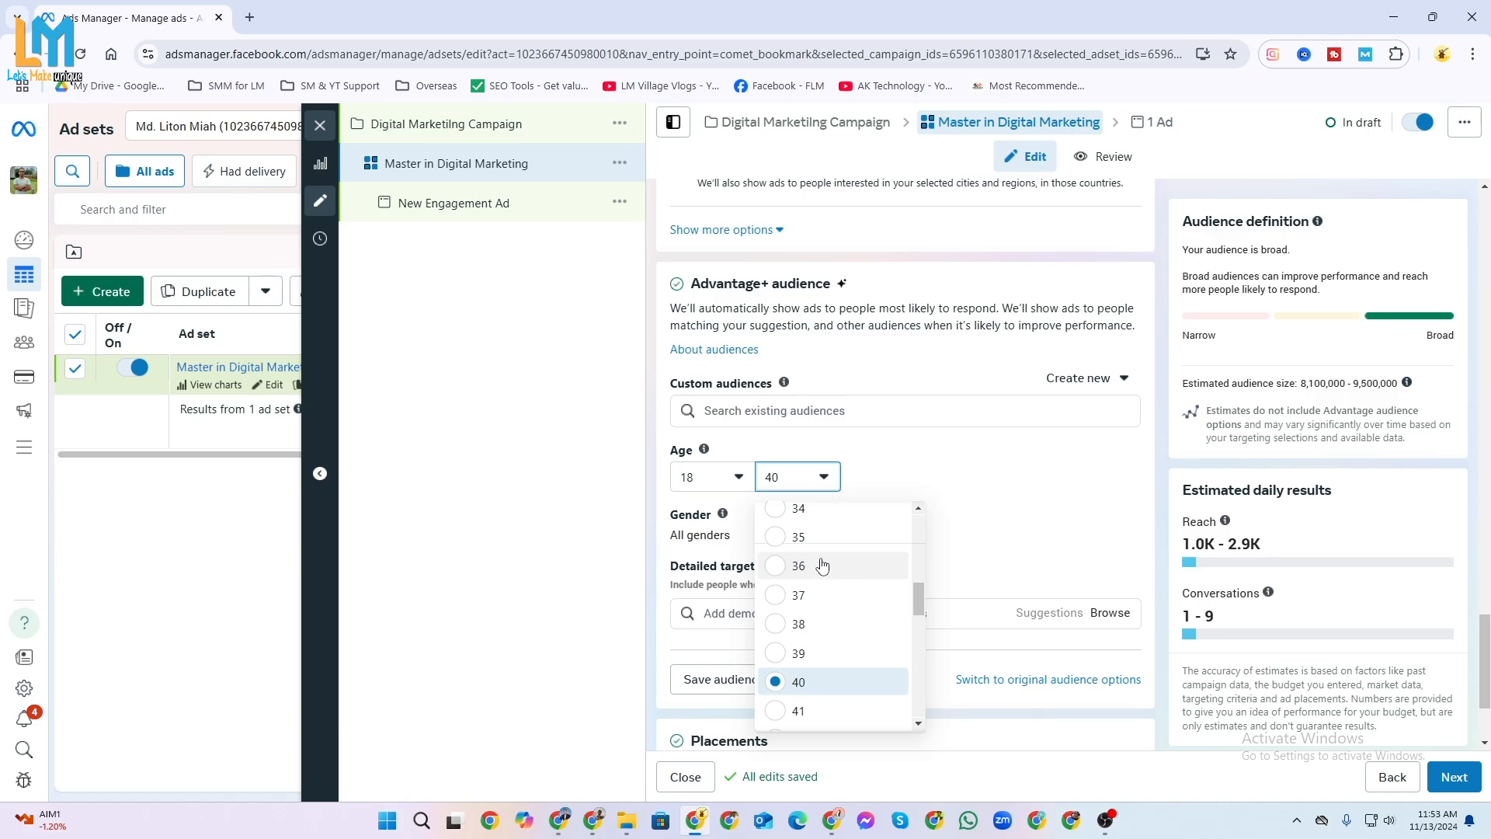
left_click(800, 537)
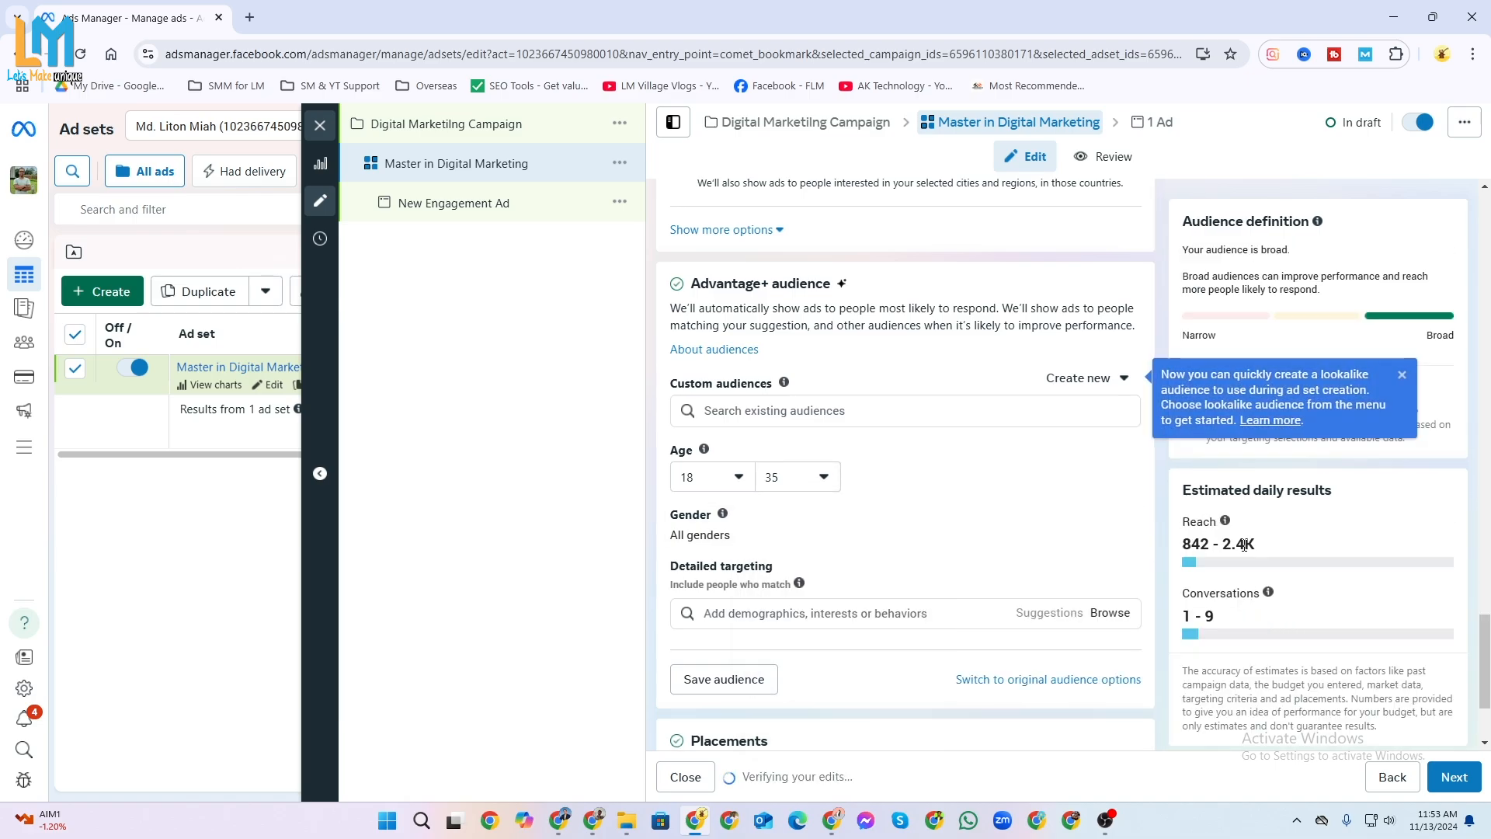
left_click(823, 477)
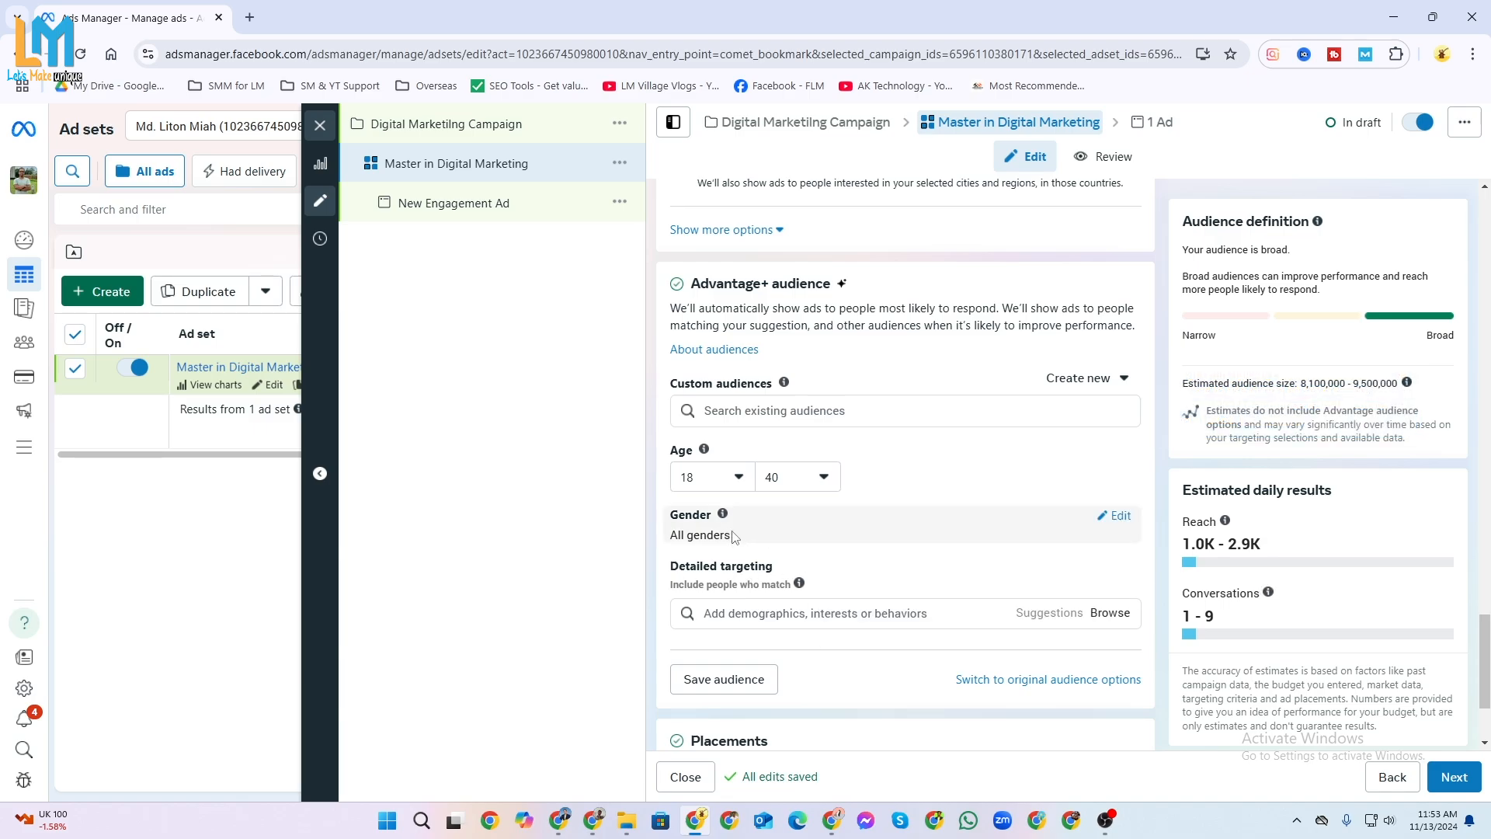
Open the suggested audience's gender options for editing, and review the location, age, gender and detailed targeting settings.
left_click(1113, 518)
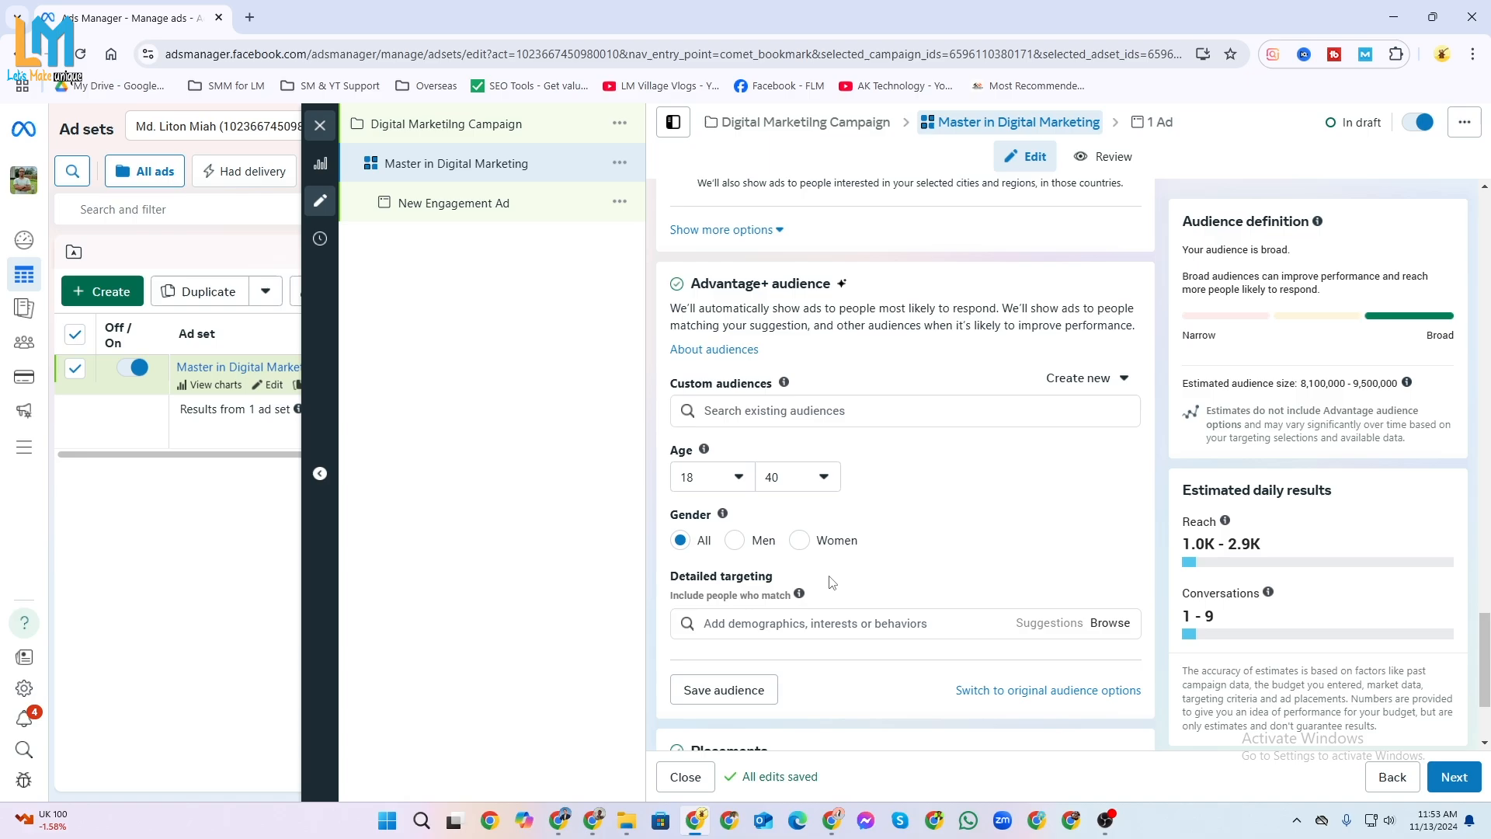
scroll(1048, 481, "down", 2)
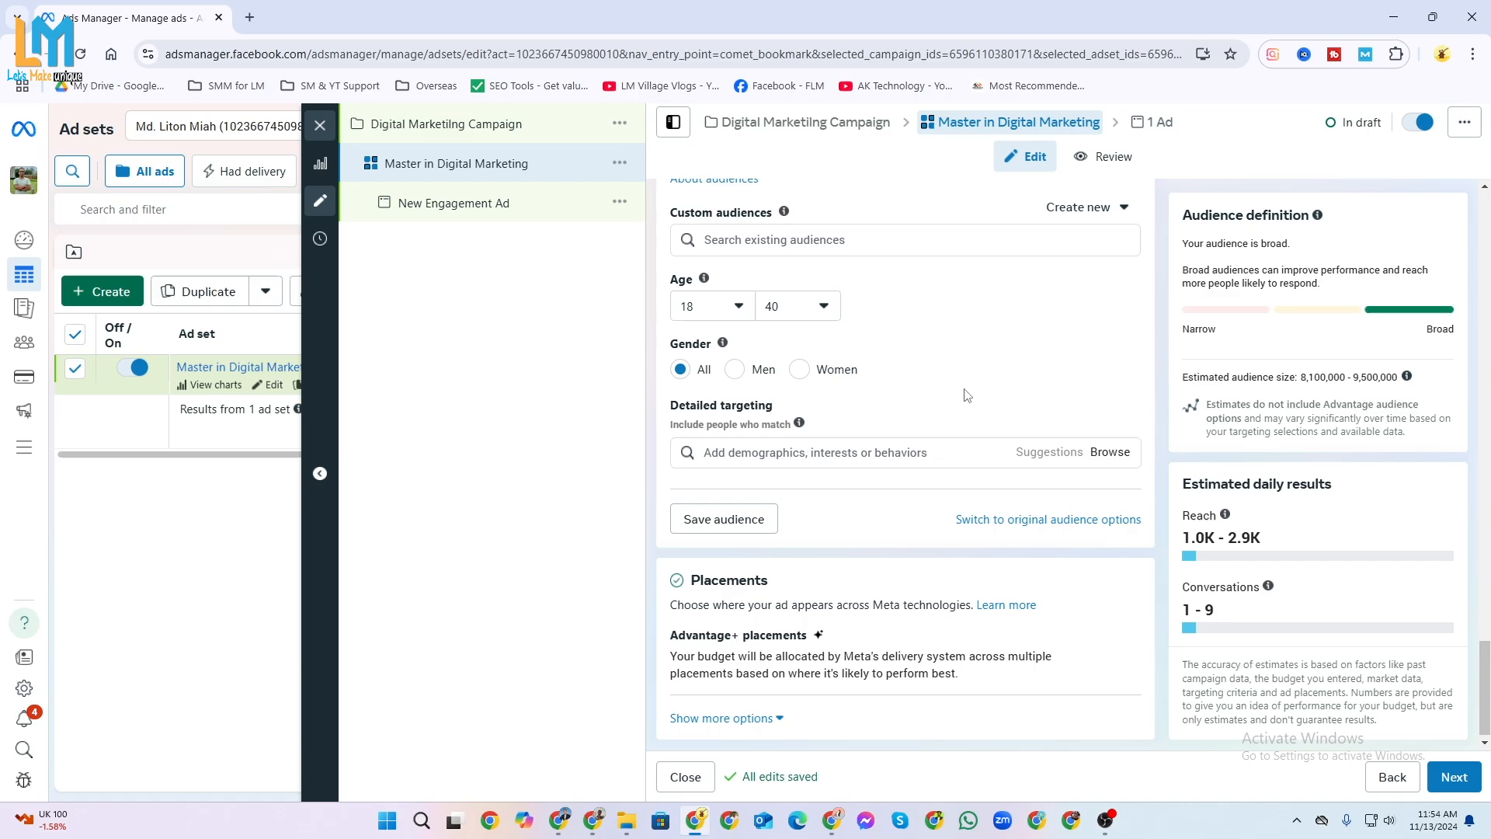
scroll(894, 486, "down", 1)
left_click(795, 445)
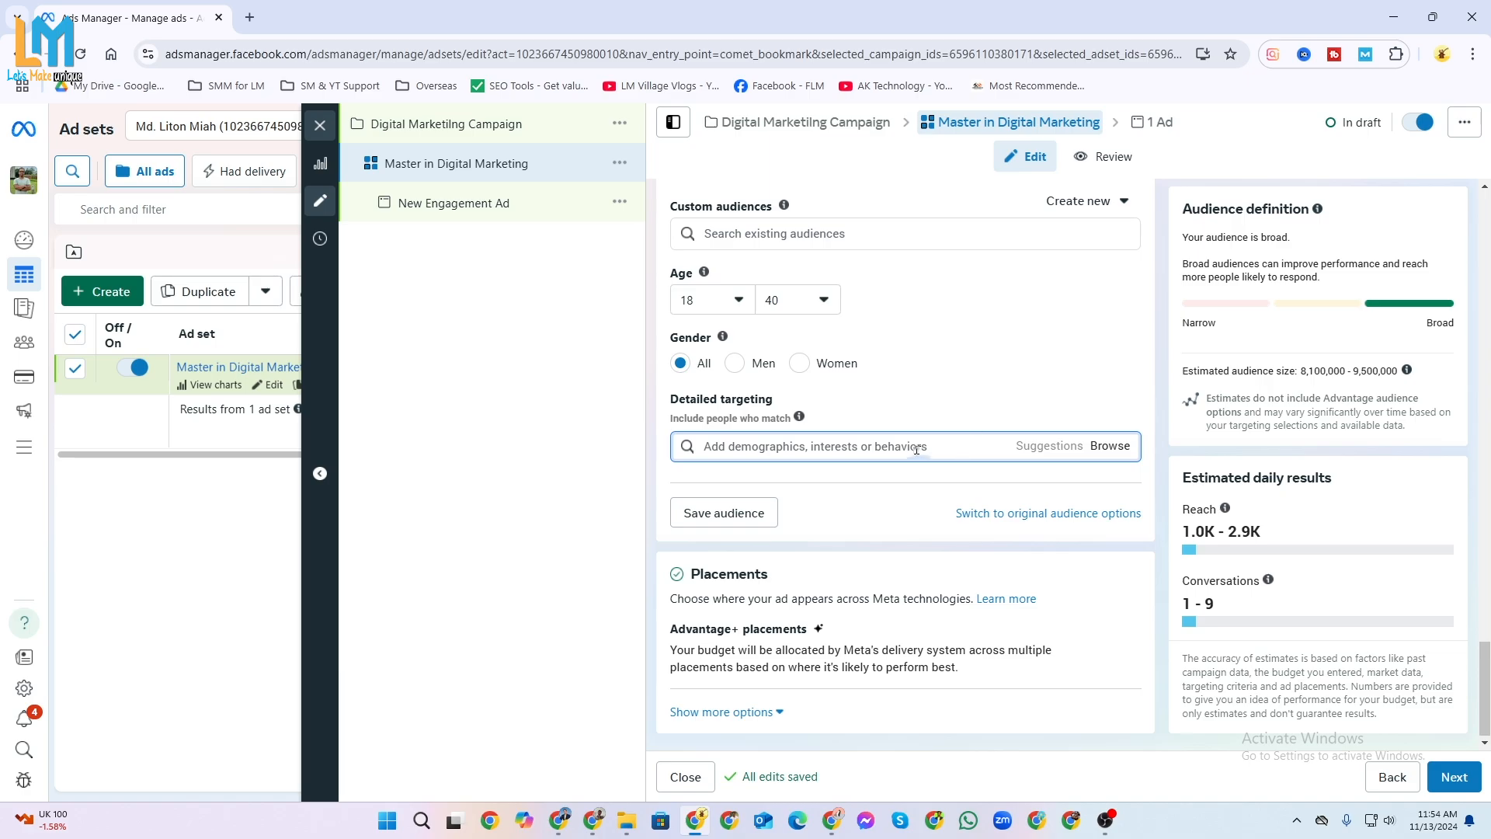
scroll(913, 454, "up", 1)
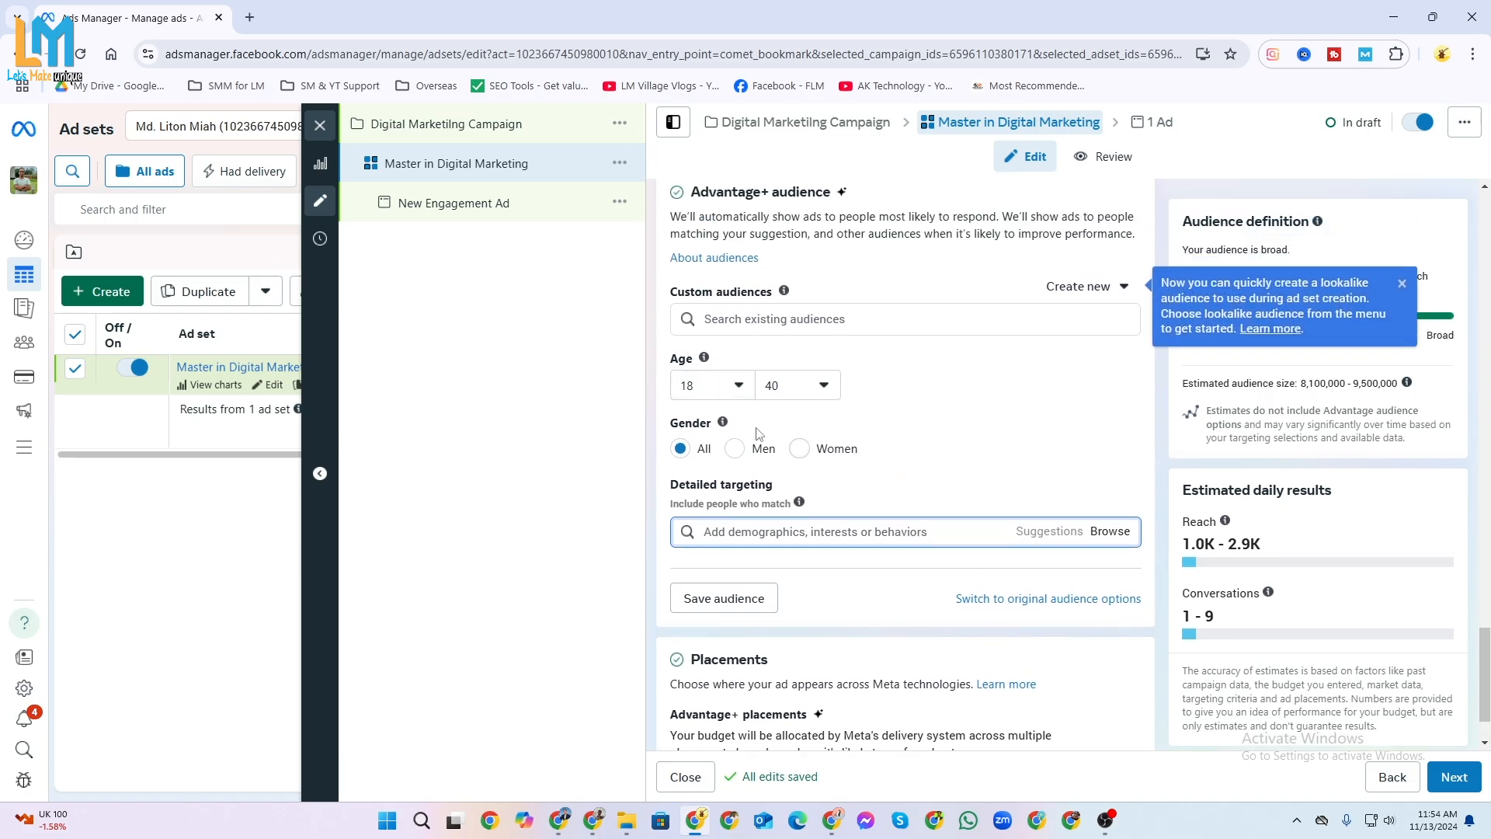
scroll(932, 466, "up", 3)
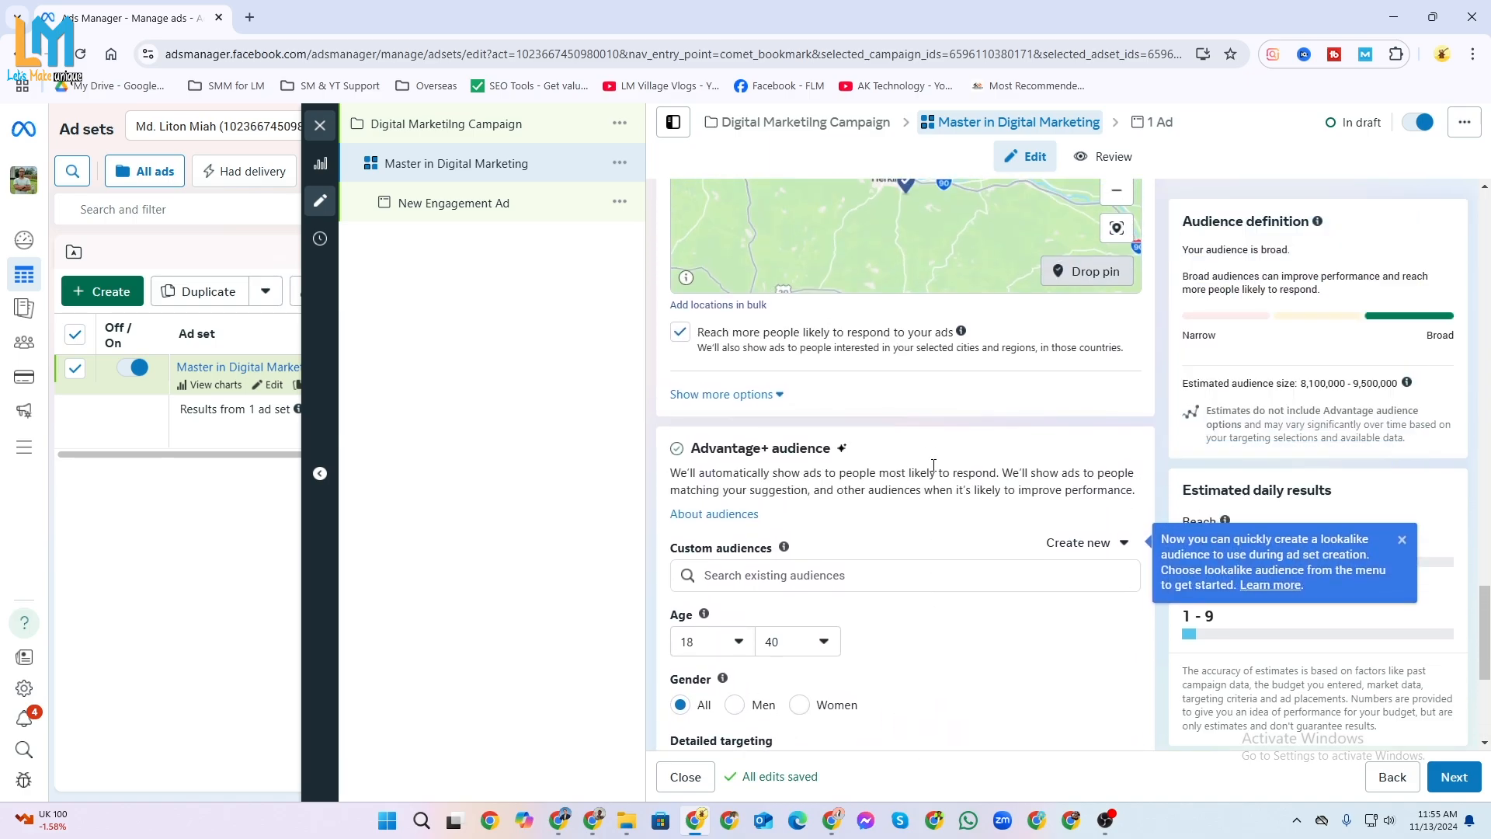
scroll(918, 512, "down", 3)
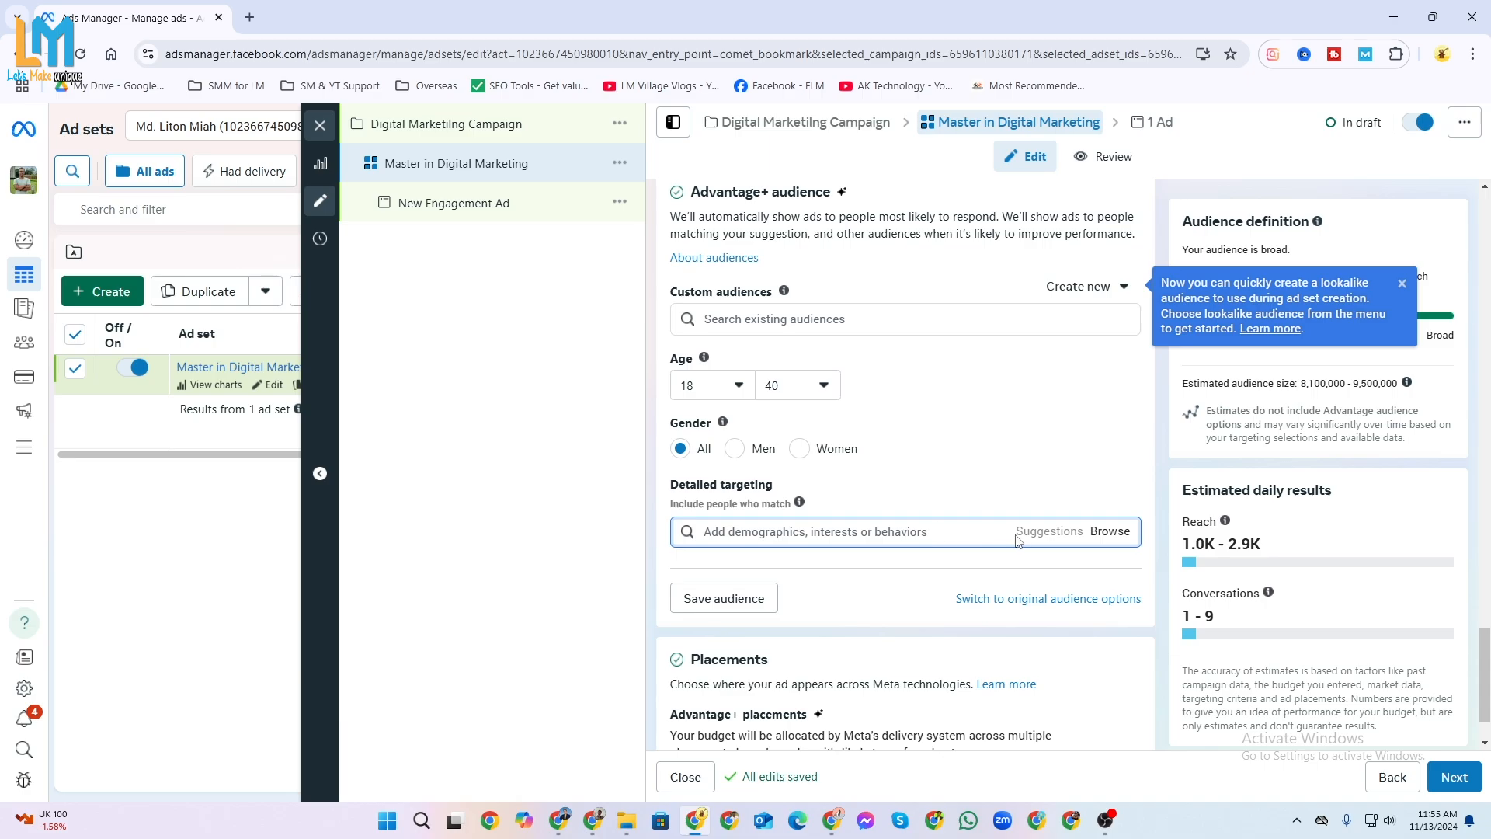
Browse the detailed targeting interest categories and examine the interests listed under Family and relationships.
left_click(1107, 534)
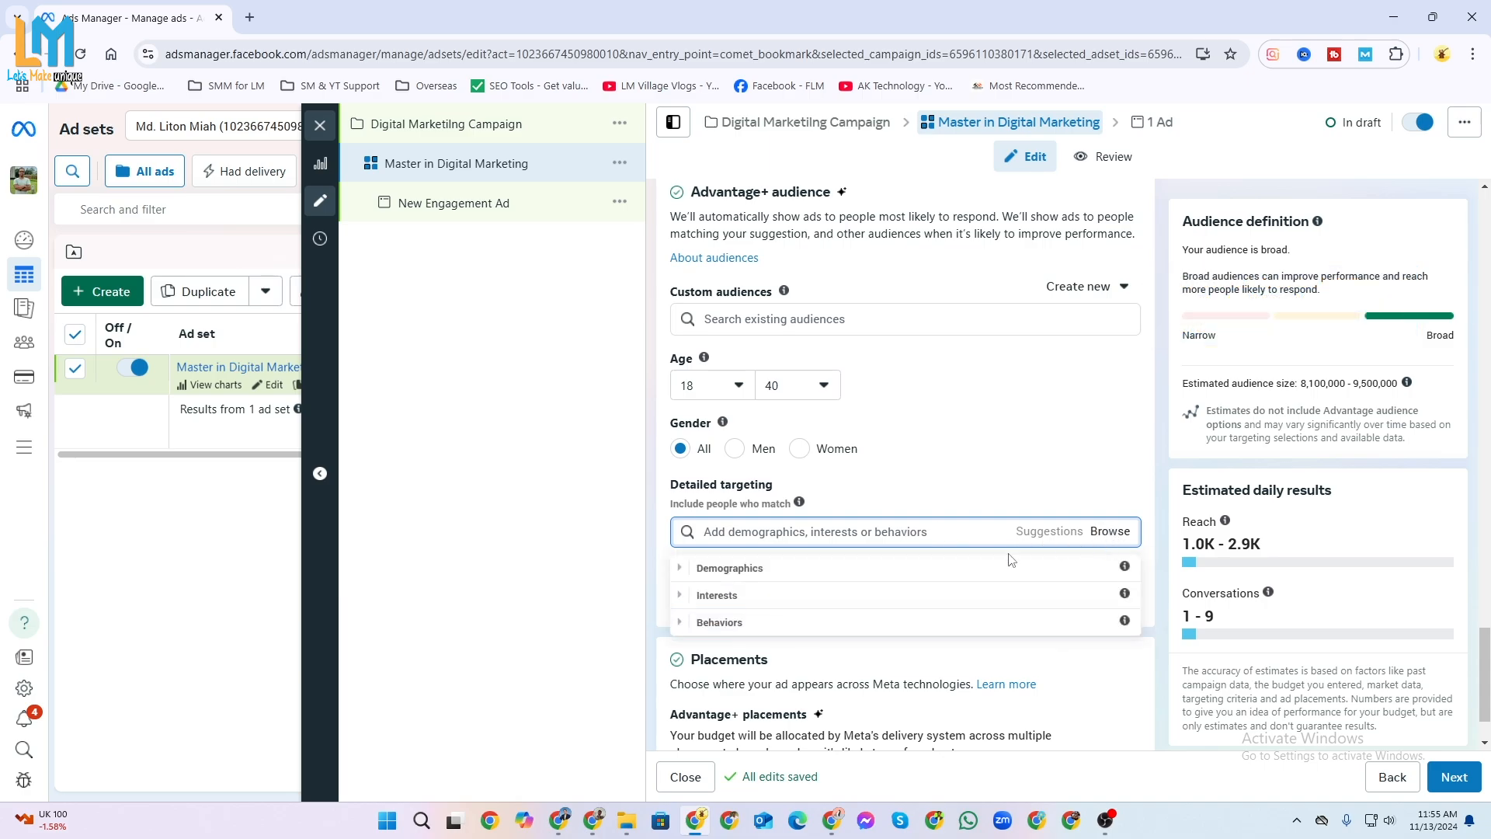
left_click(693, 600)
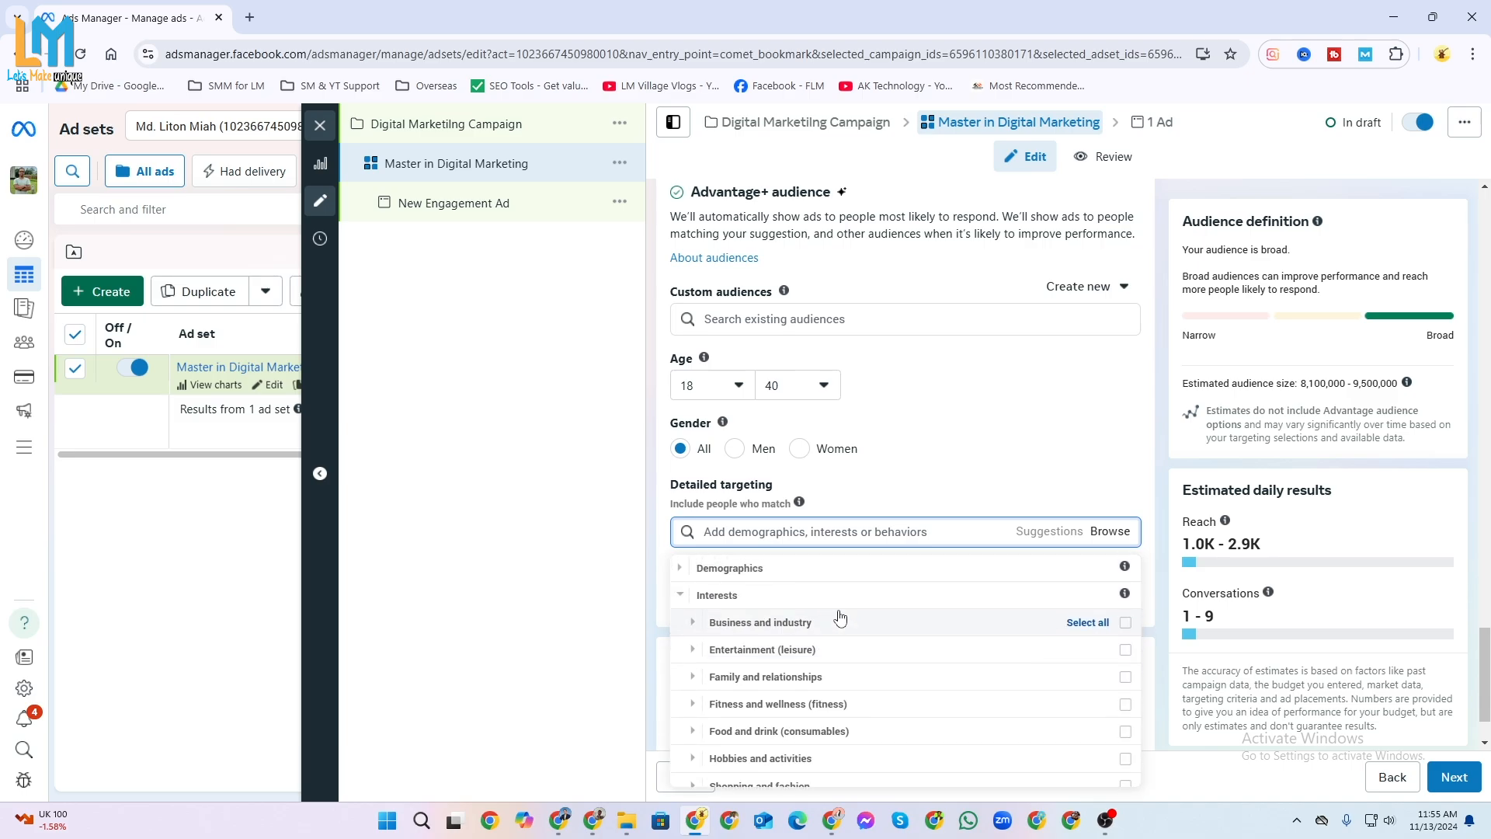
scroll(840, 619, "down", 1)
scroll(840, 619, "up", 1)
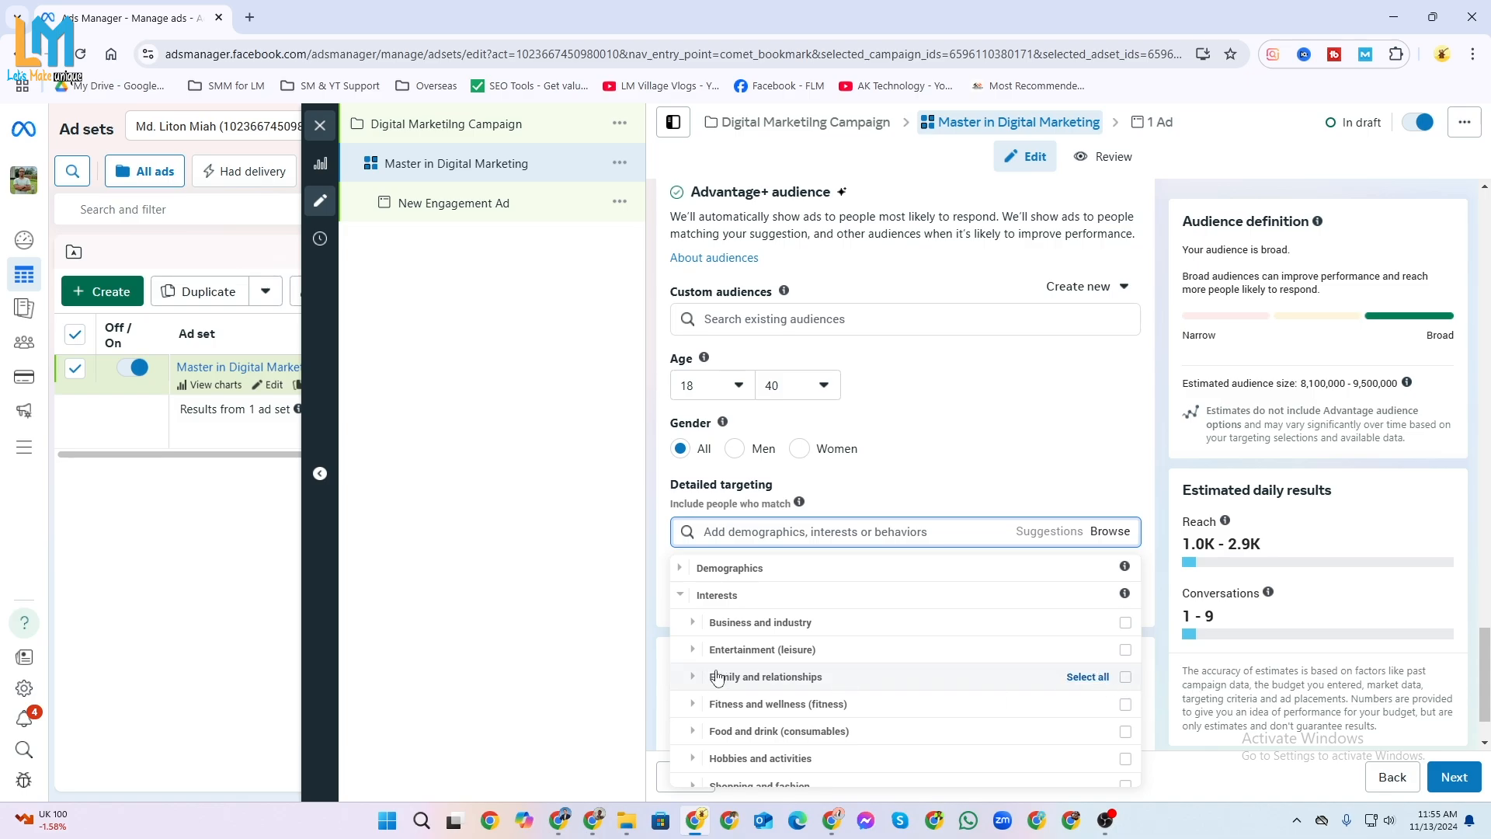
left_click(693, 678)
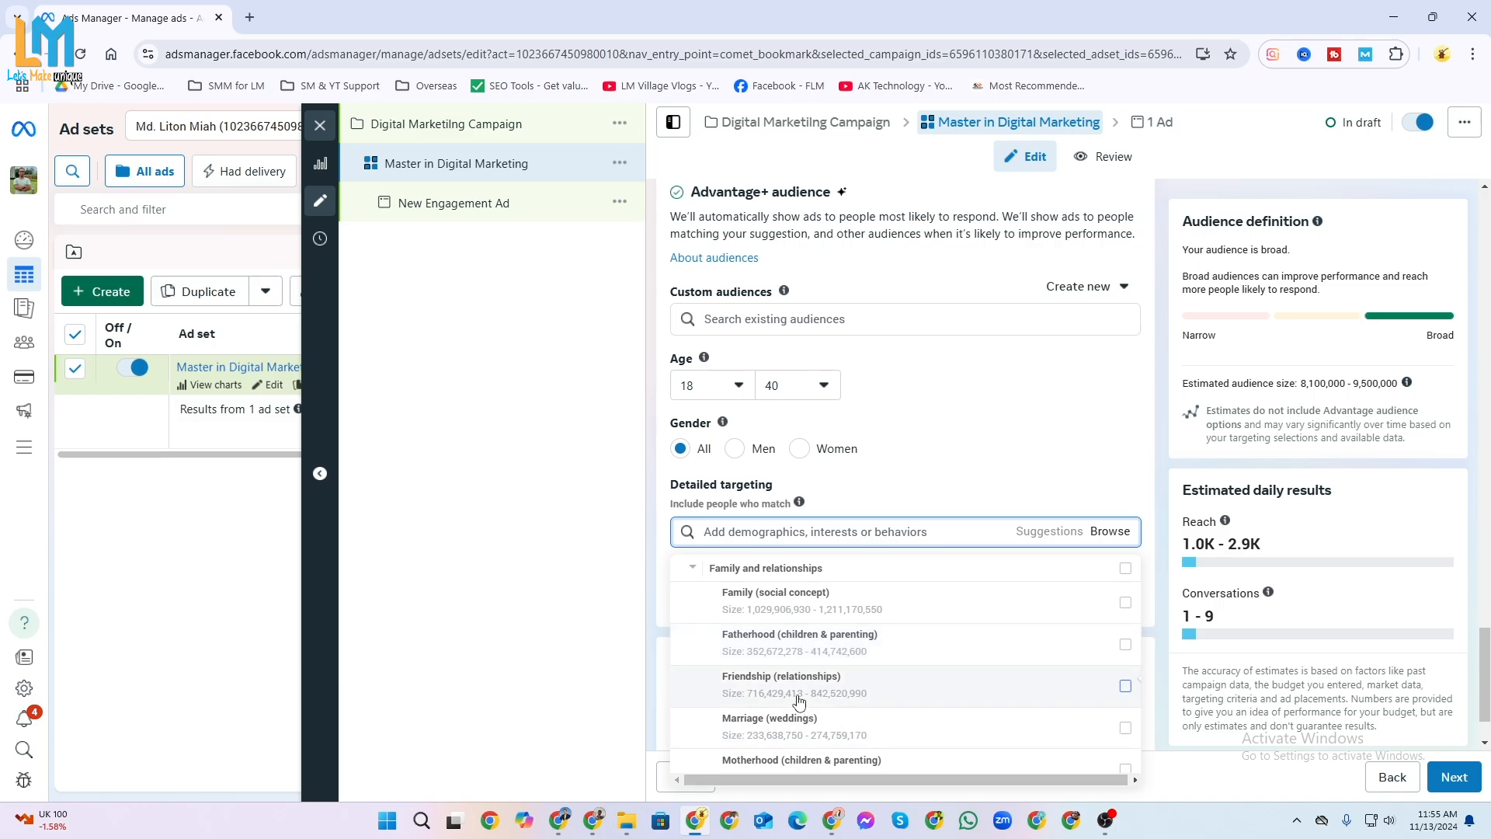
scroll(808, 684, "down", 1)
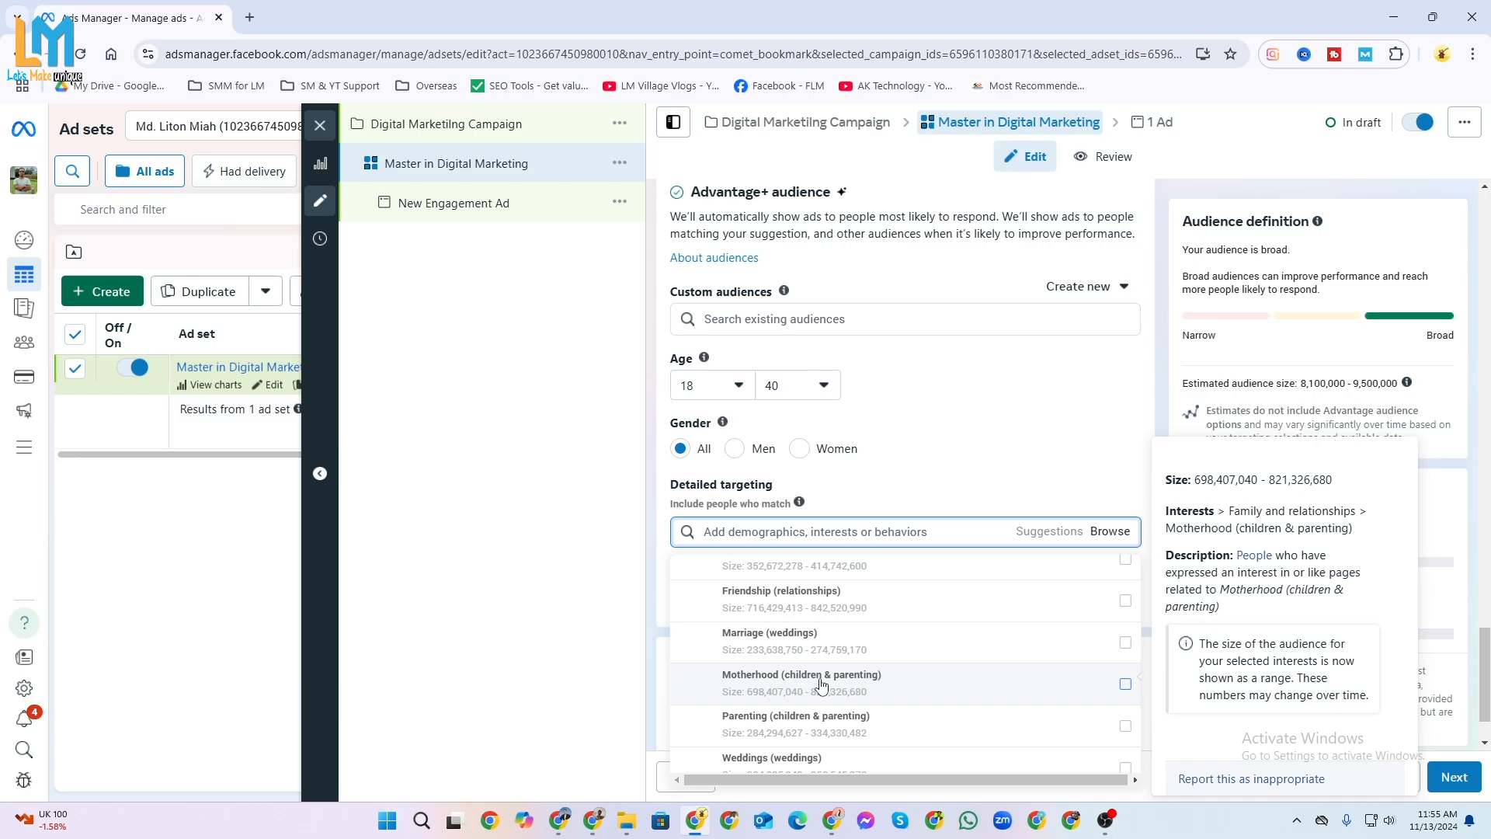
scroll(823, 685, "up", 2)
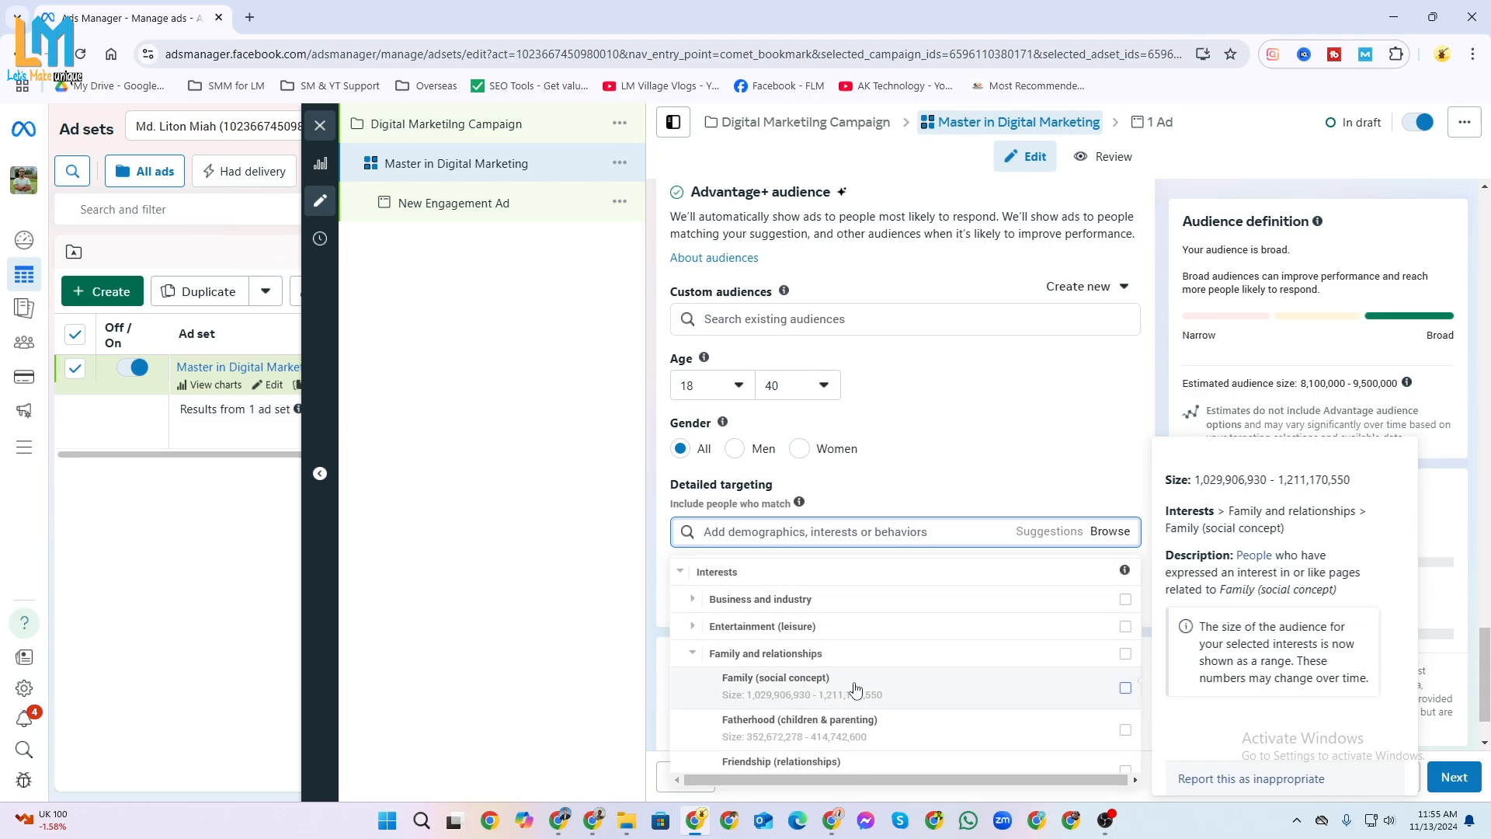
scroll(857, 689, "down", 2)
scroll(857, 689, "up", 2)
scroll(857, 689, "down", 2)
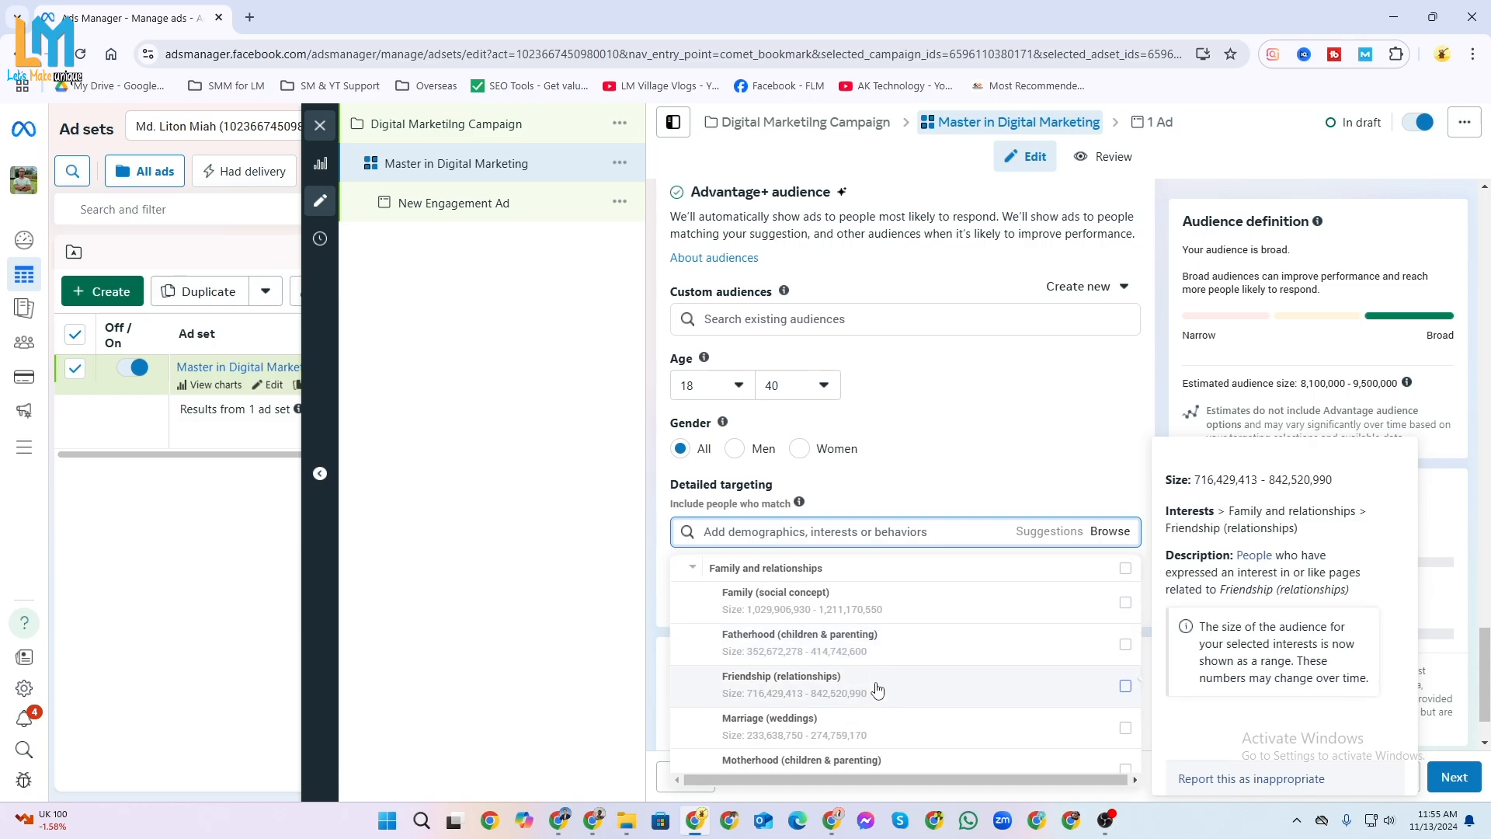
scroll(861, 694, "down", 2)
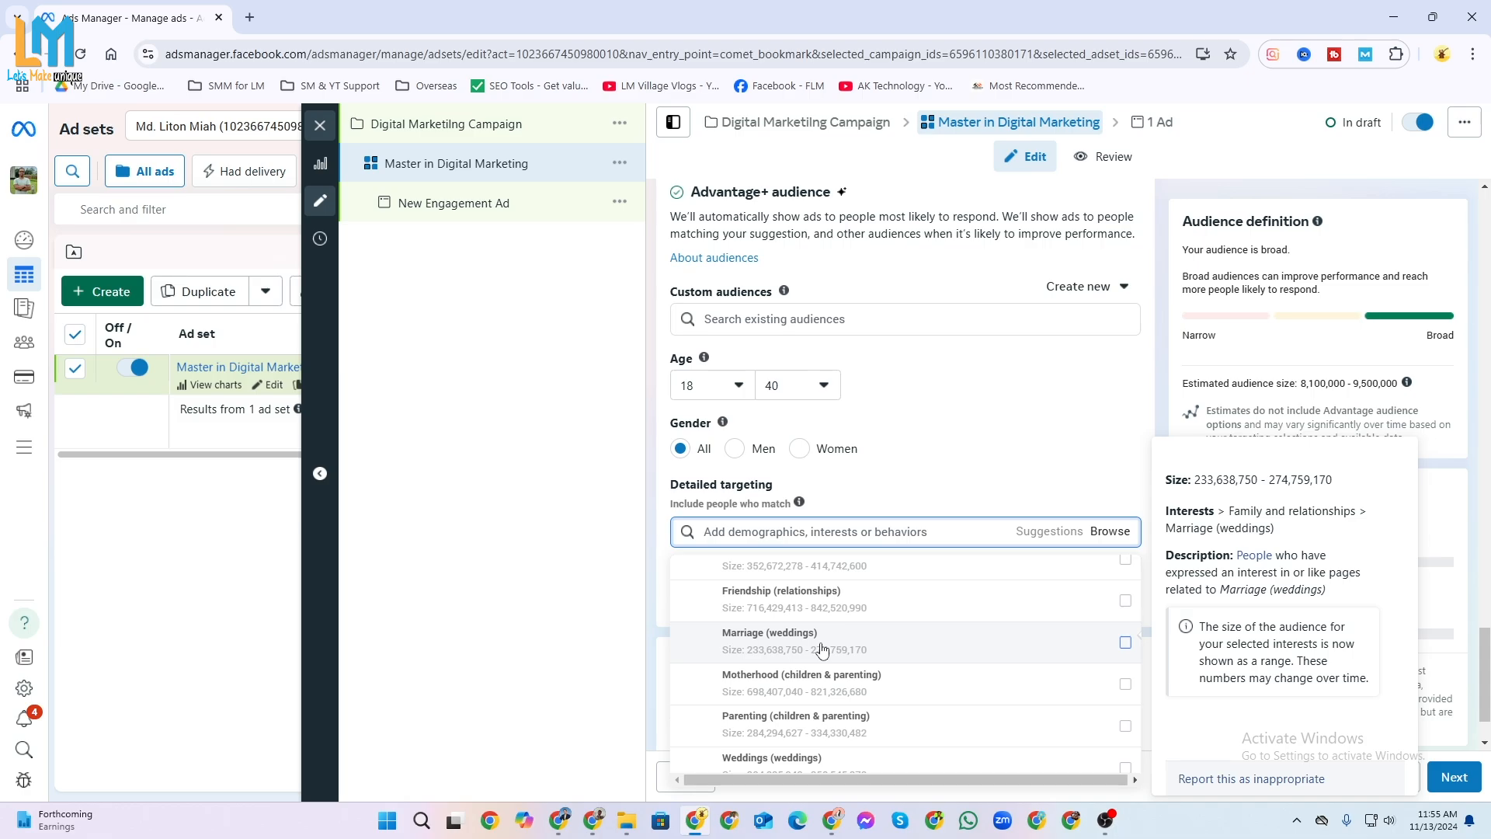
scroll(812, 666, "down", 1)
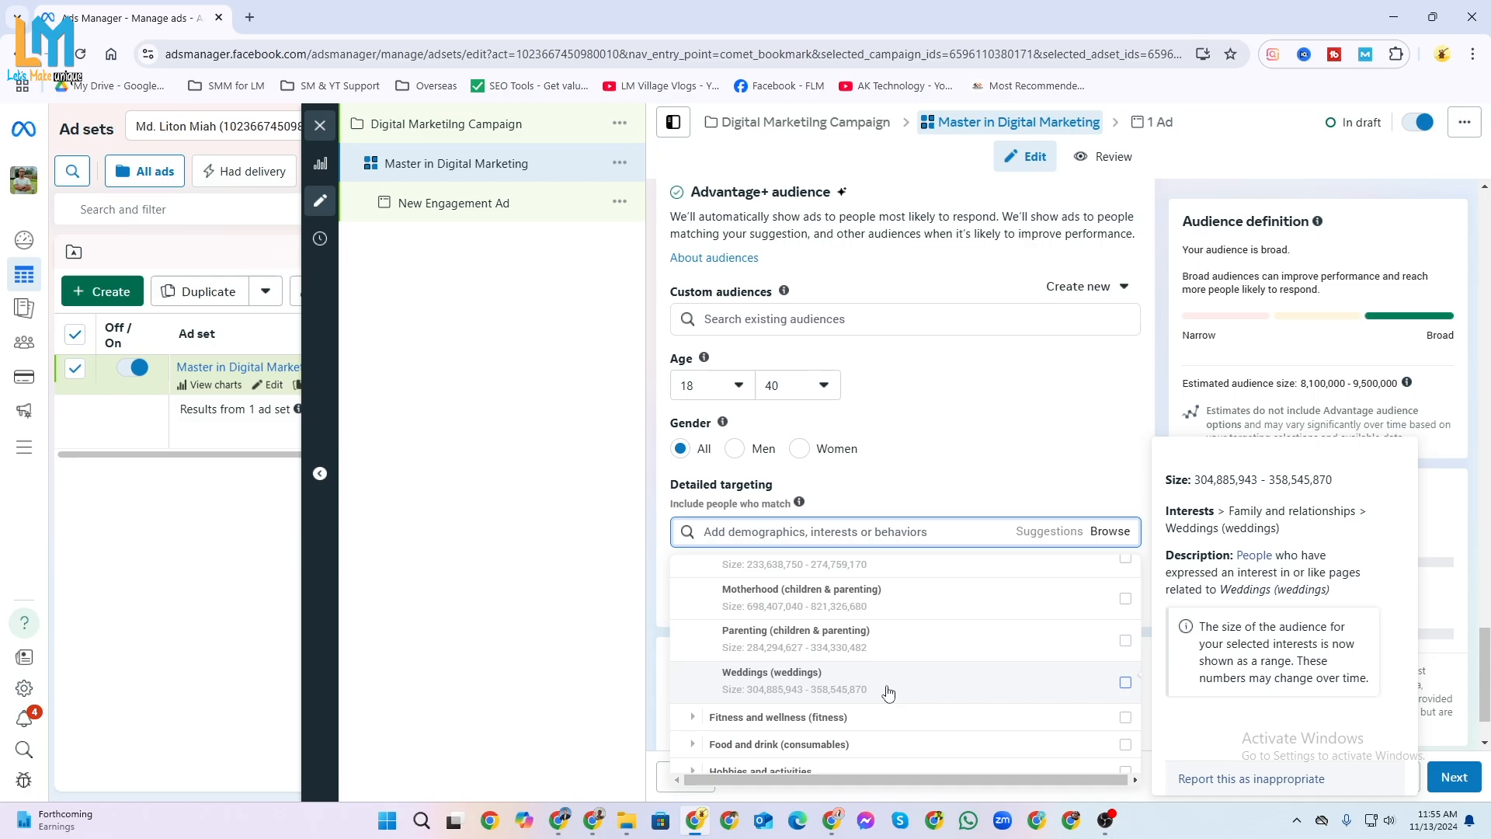
scroll(894, 693, "down", 1)
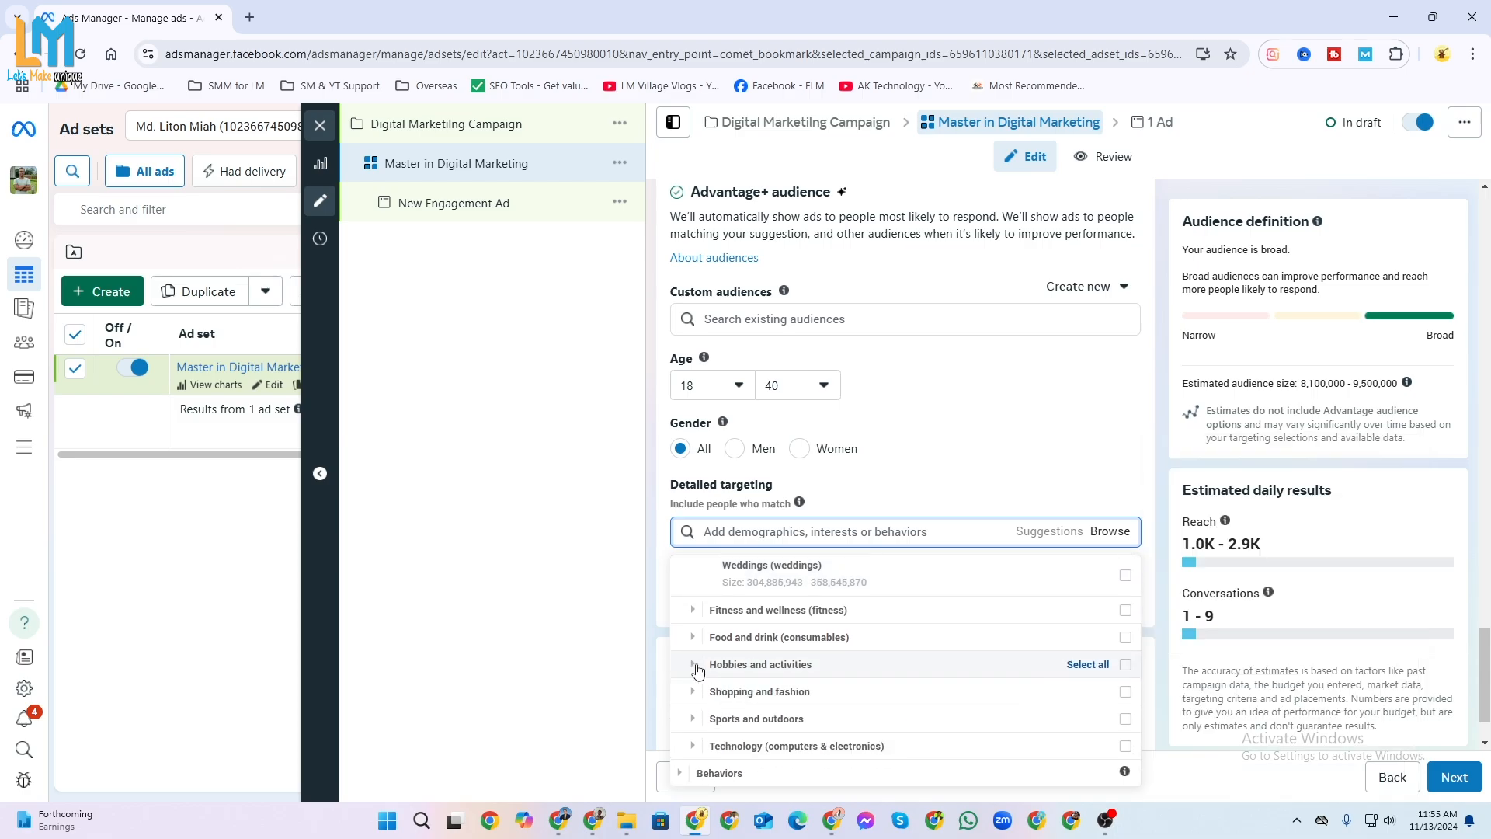
Examine the Hobbies and activities interests, including Home and garden, and check the detailed targeting suggestions.
left_click(690, 673)
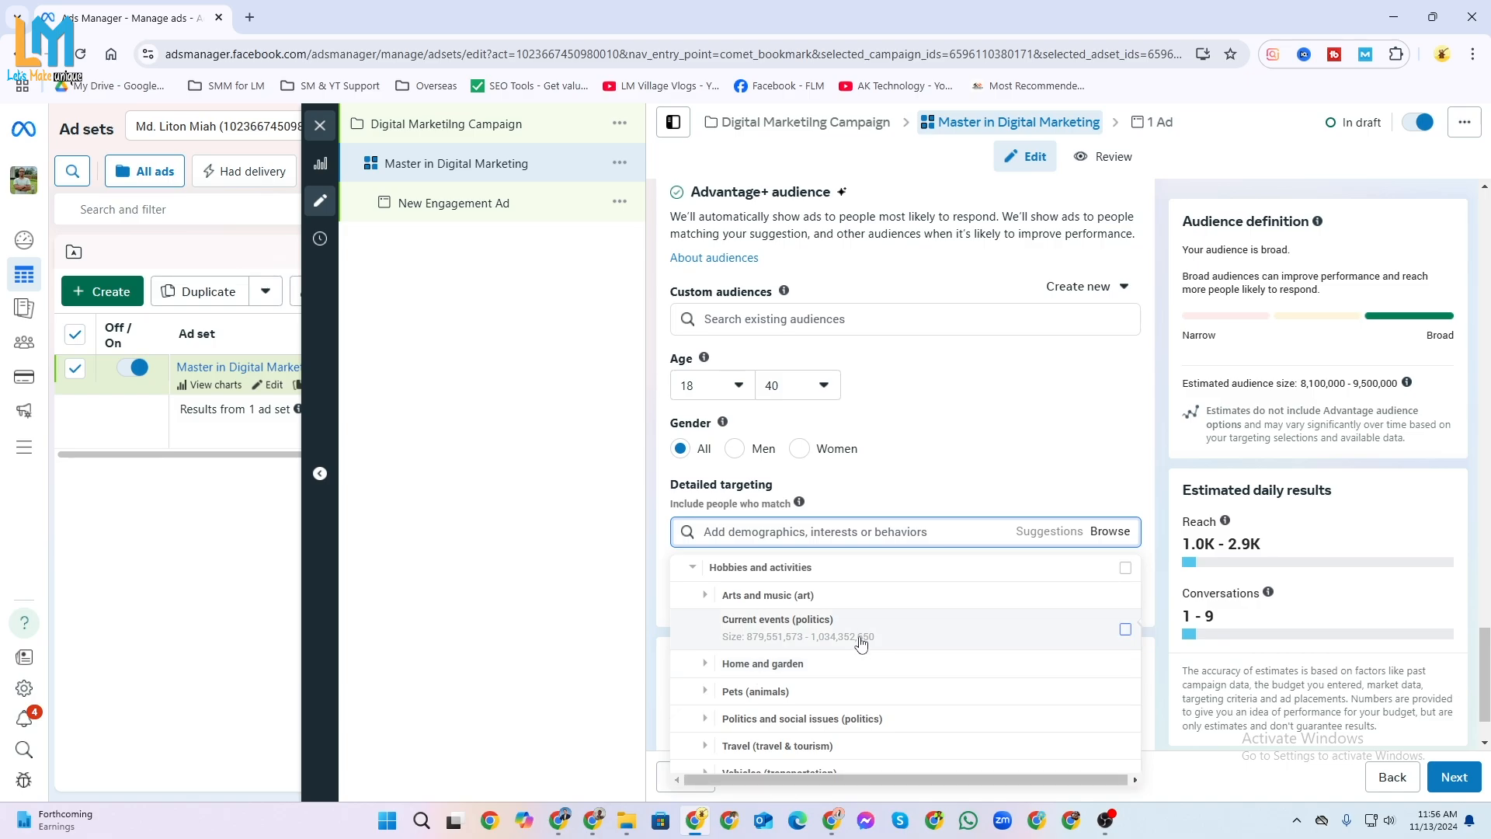
left_click(707, 665)
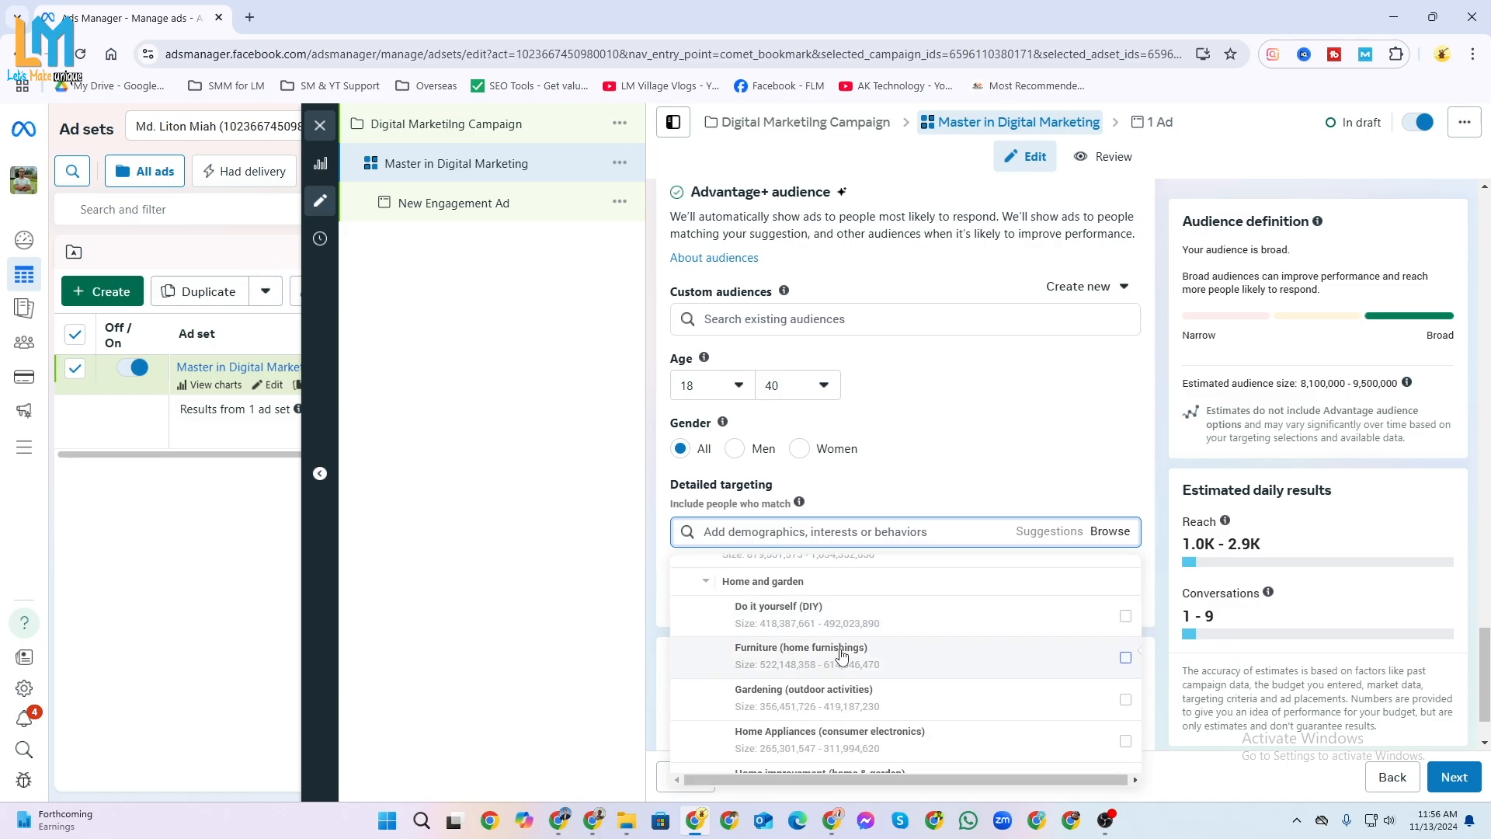
scroll(834, 651, "up", 2)
scroll(841, 655, "up", 2)
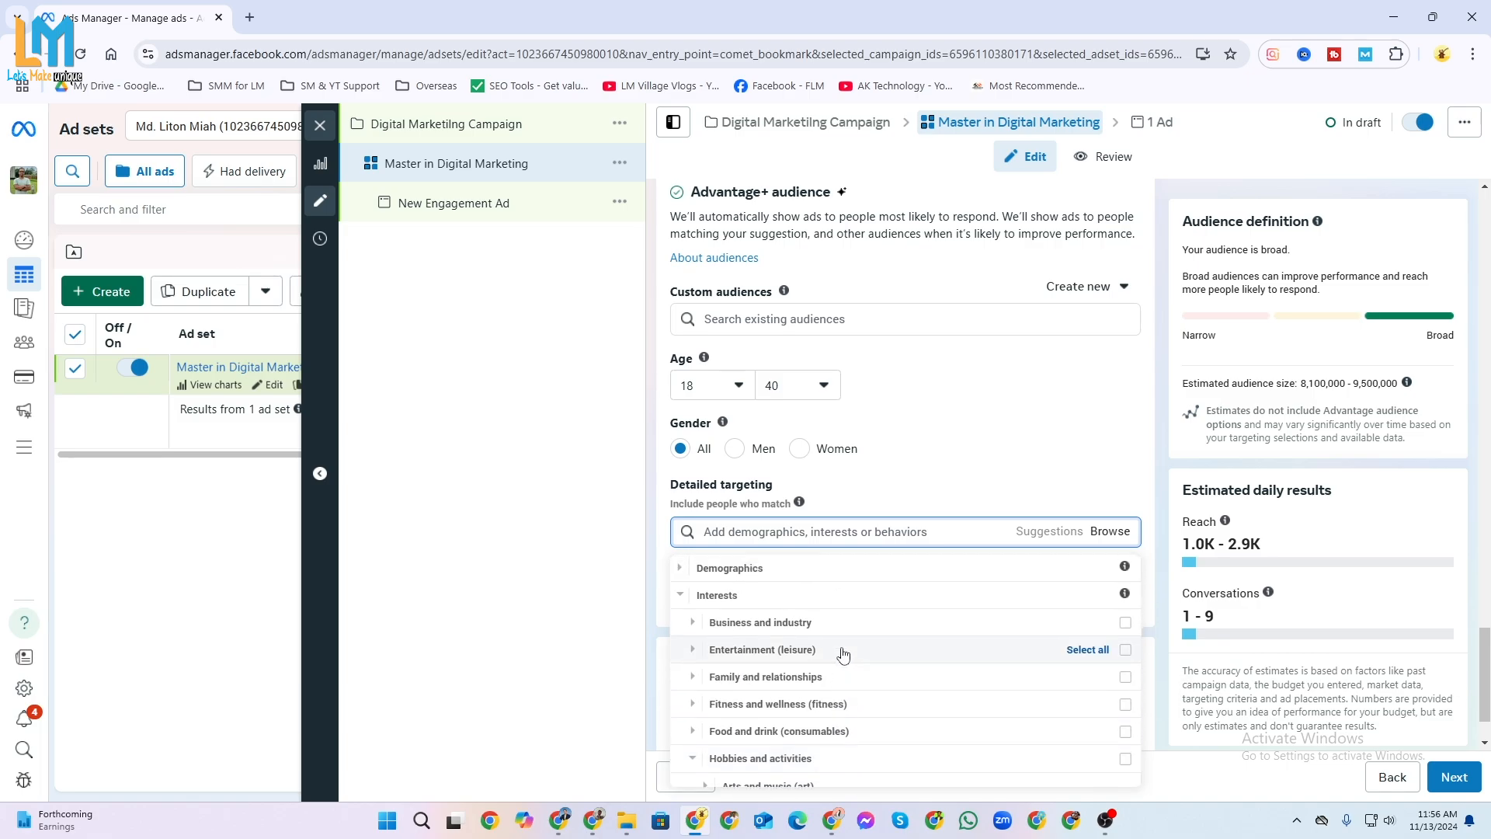
left_click(1056, 535)
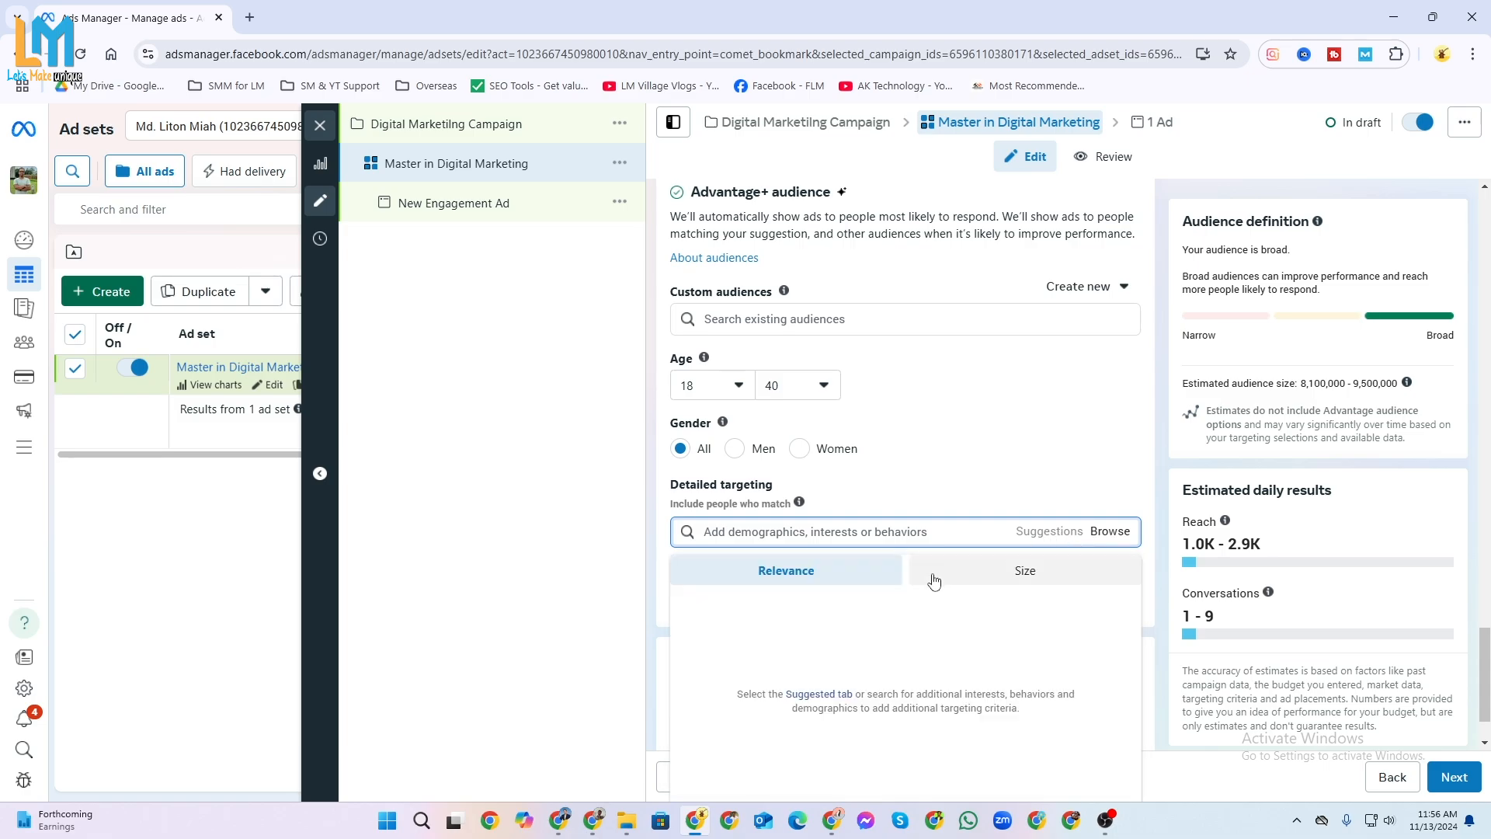
left_click(1007, 465)
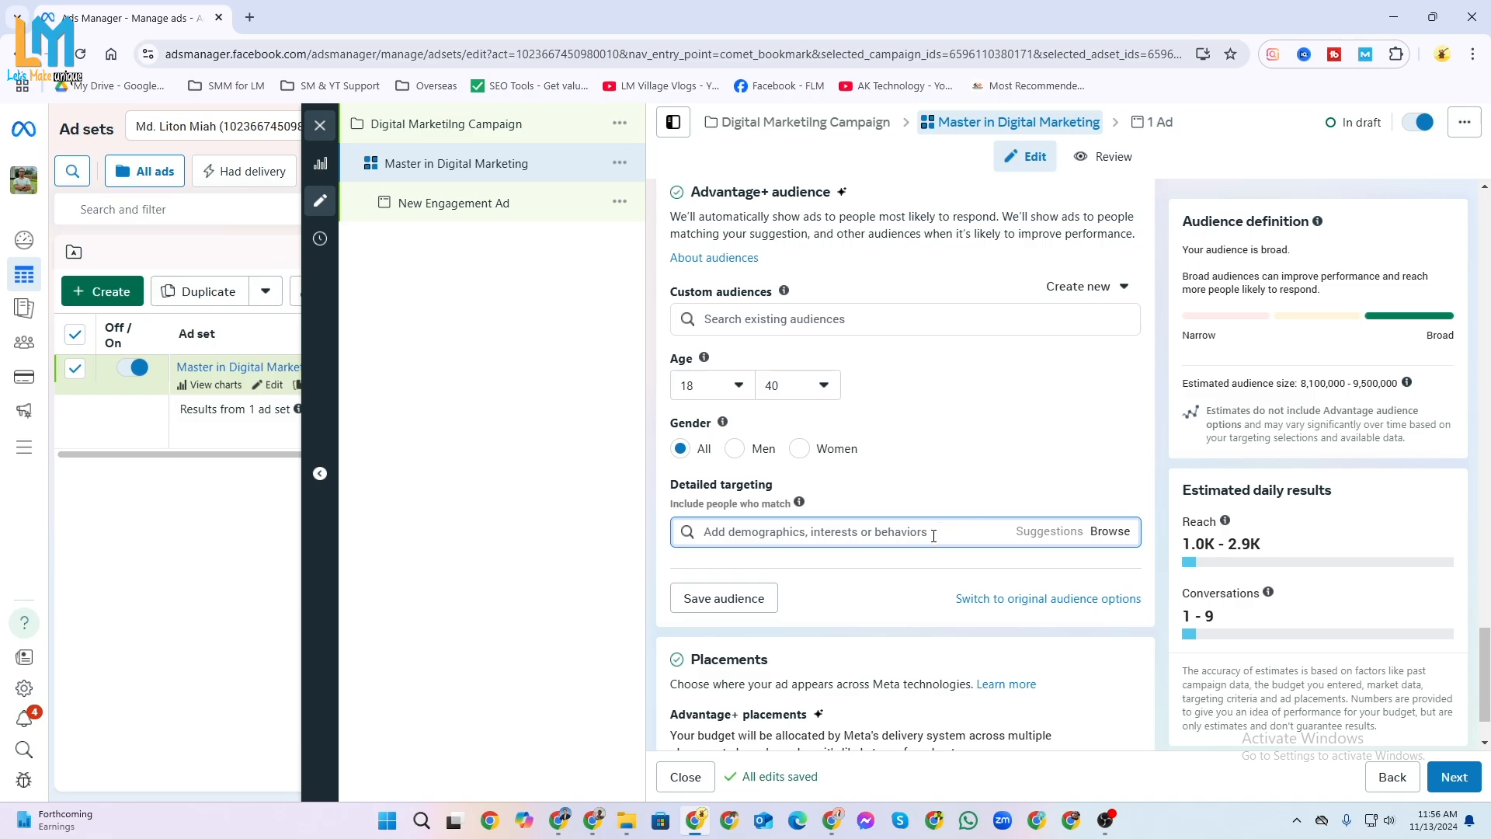
Edit the ad set's placements and switch them to manual placements.
scroll(851, 575, "down", 1)
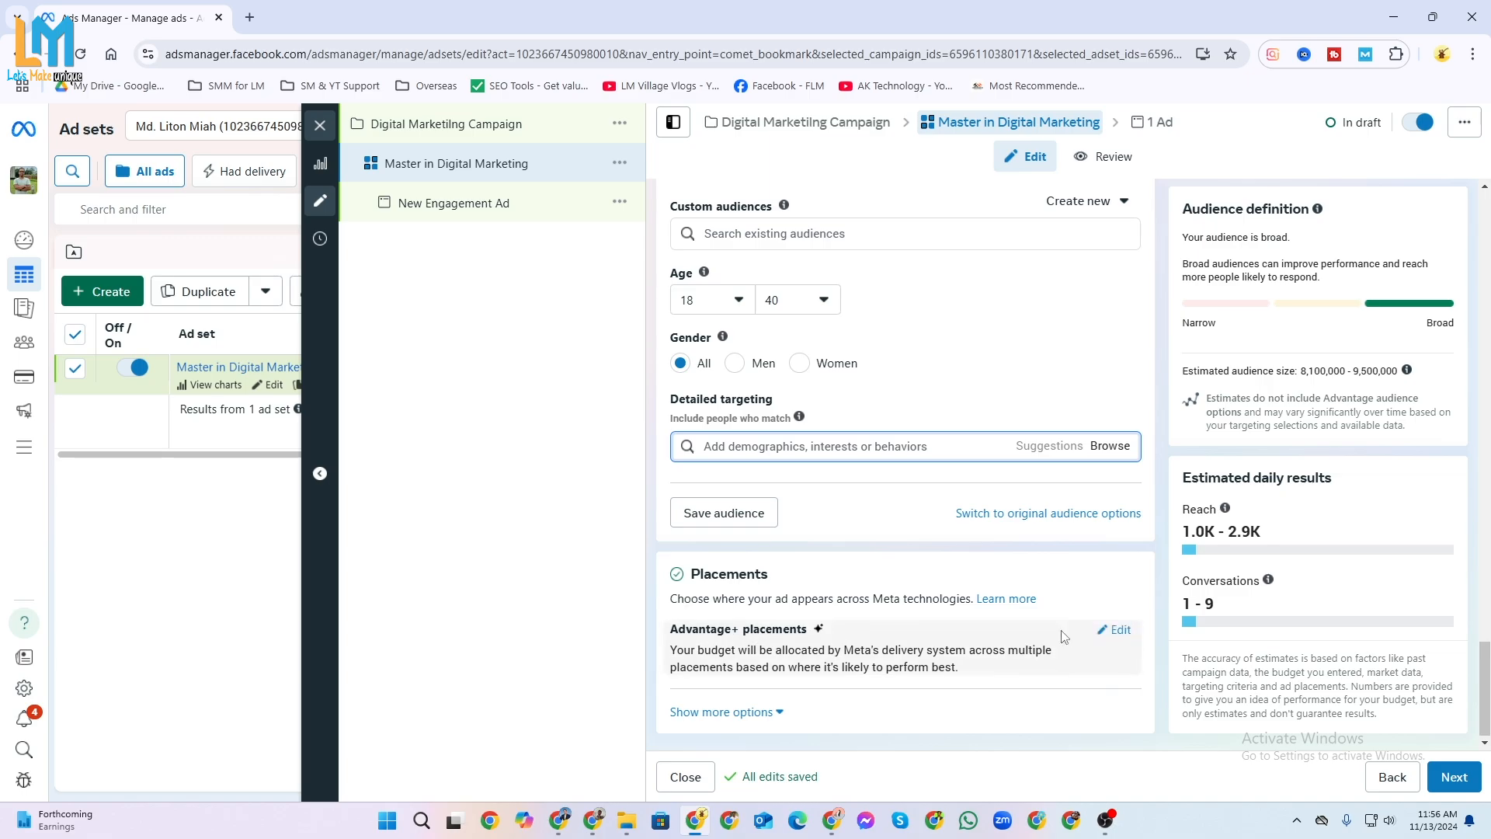
left_click(1115, 630)
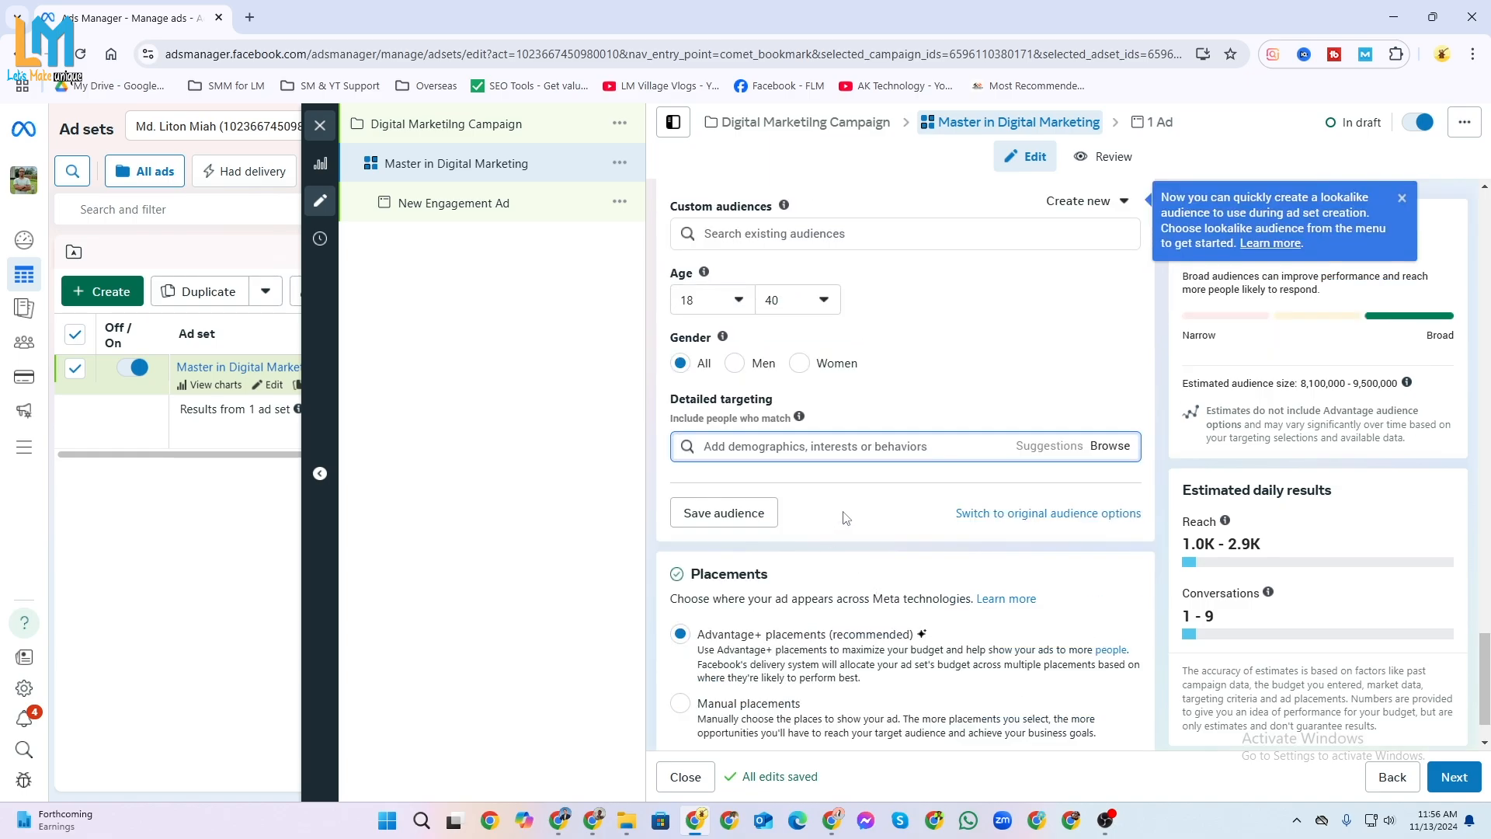
scroll(848, 519, "down", 1)
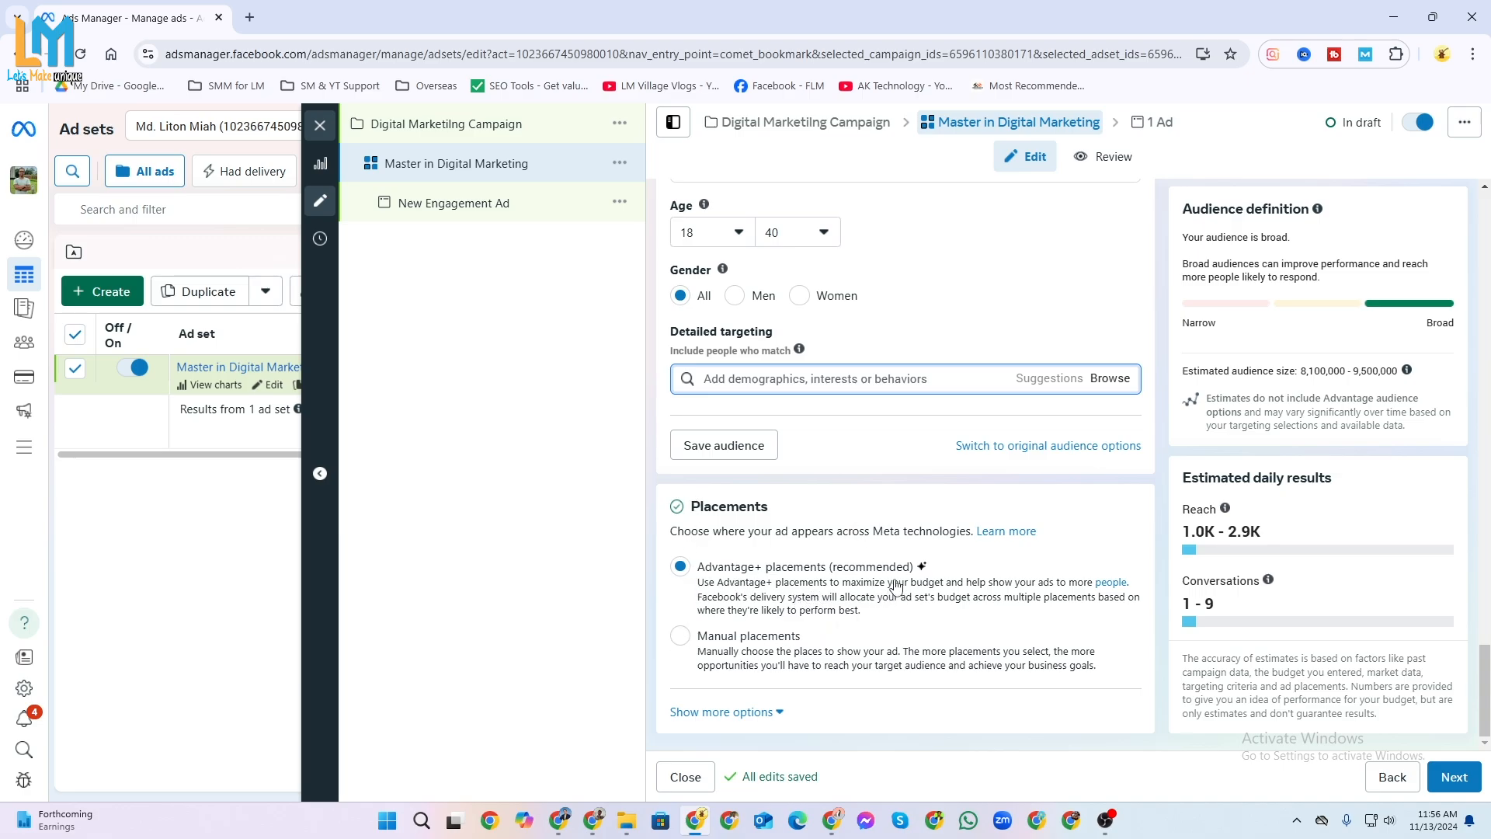
left_click(684, 638)
scroll(869, 647, "down", 1)
scroll(869, 647, "down", 3)
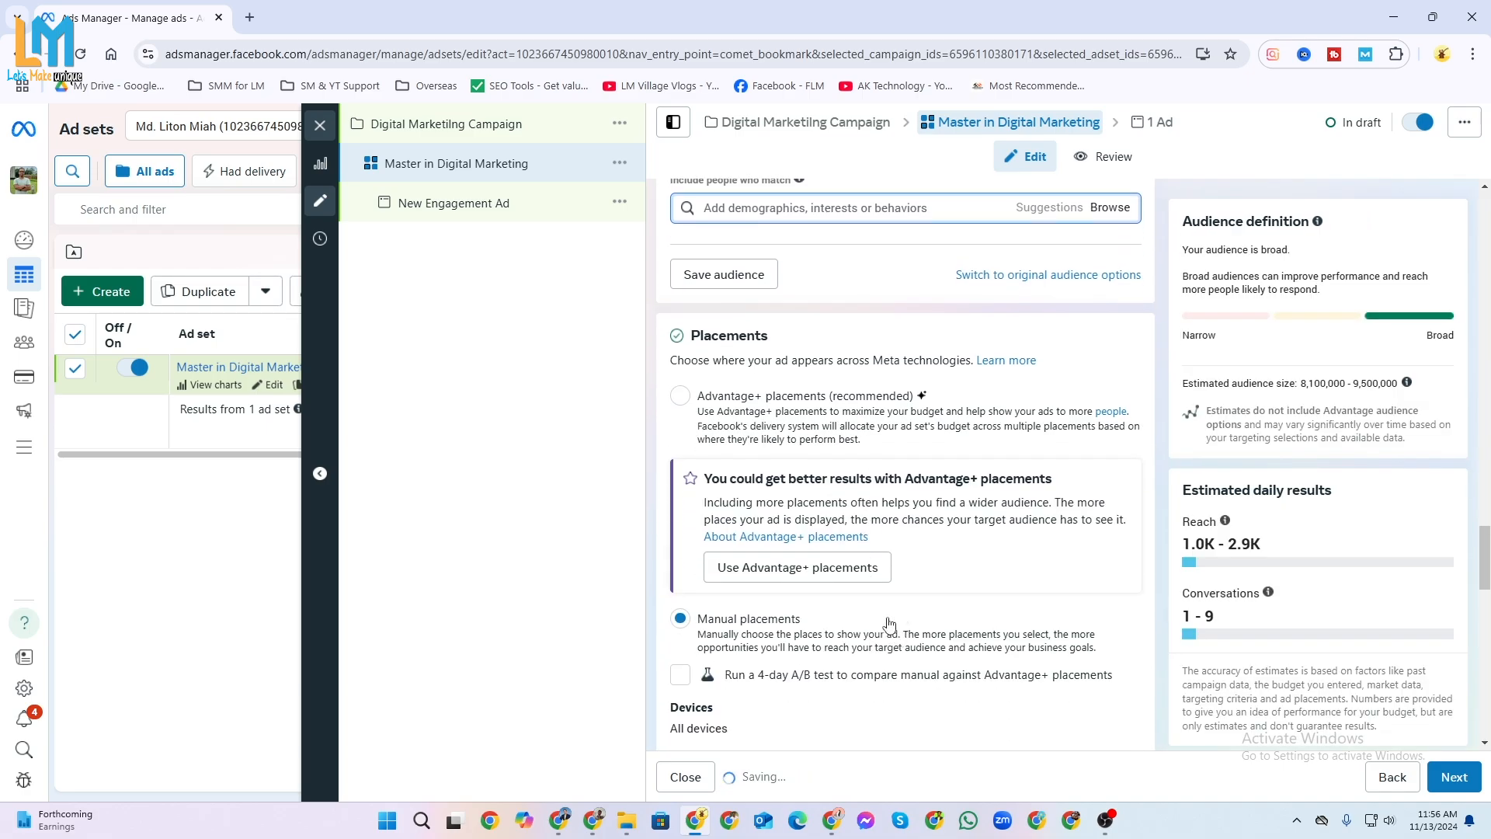
Review the manual placement settings, from platforms and feeds through stories, reels, in-stream ads, search results, messages, and apps and sites.
scroll(880, 583, "down", 5)
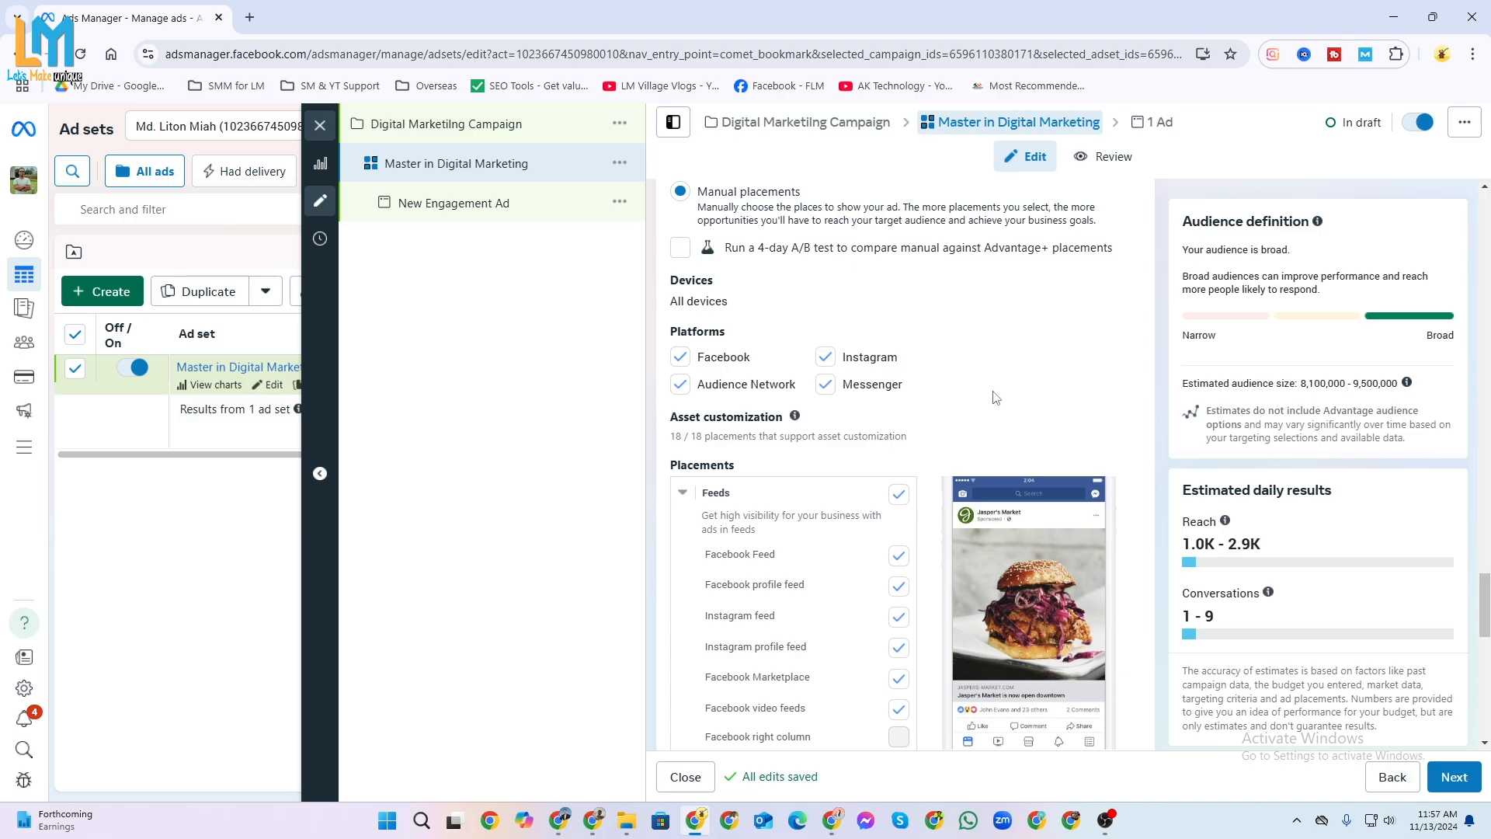
scroll(997, 398, "down", 2)
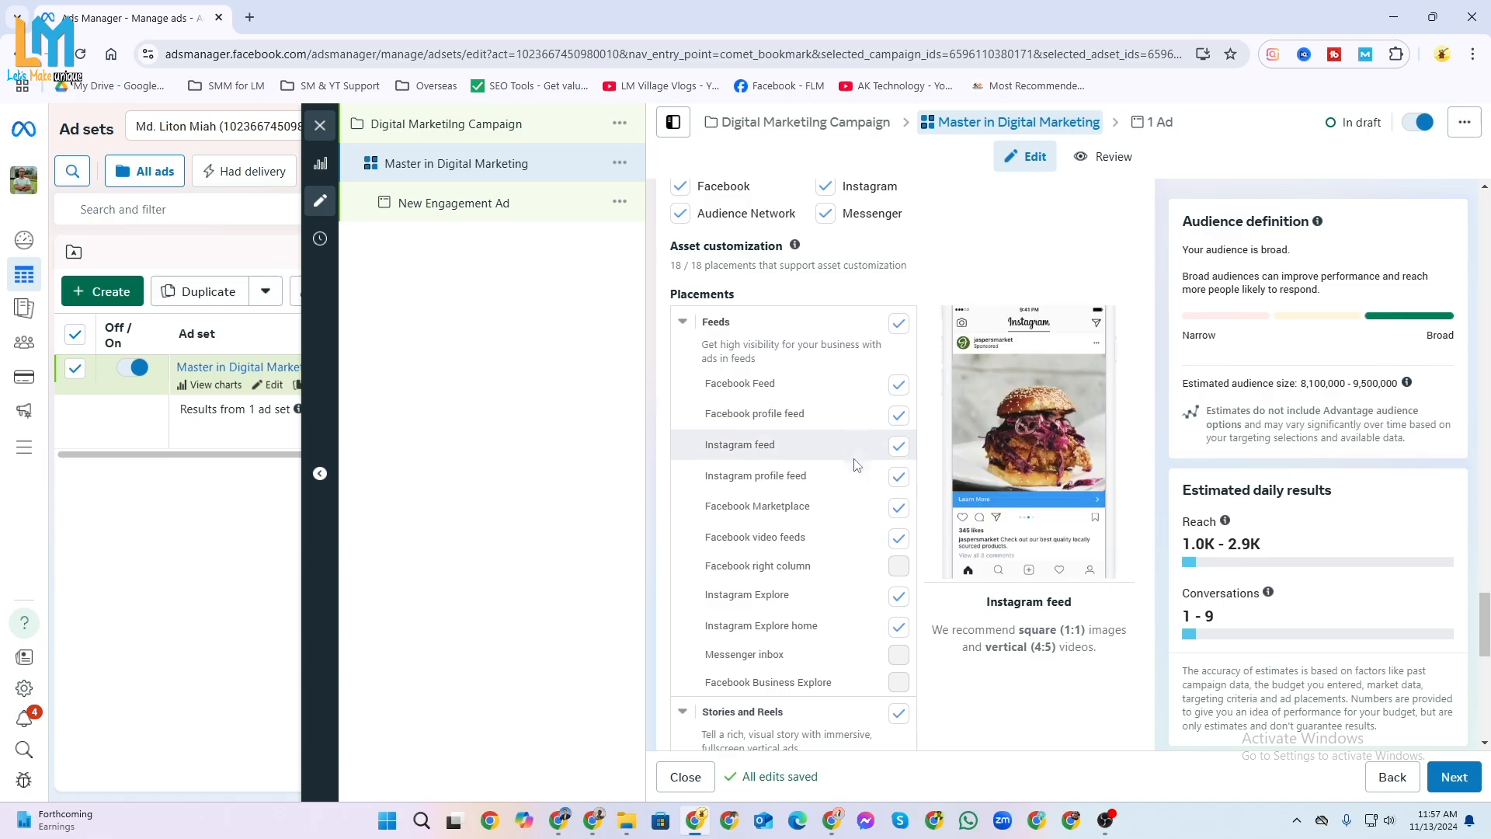
scroll(850, 583, "down", 3)
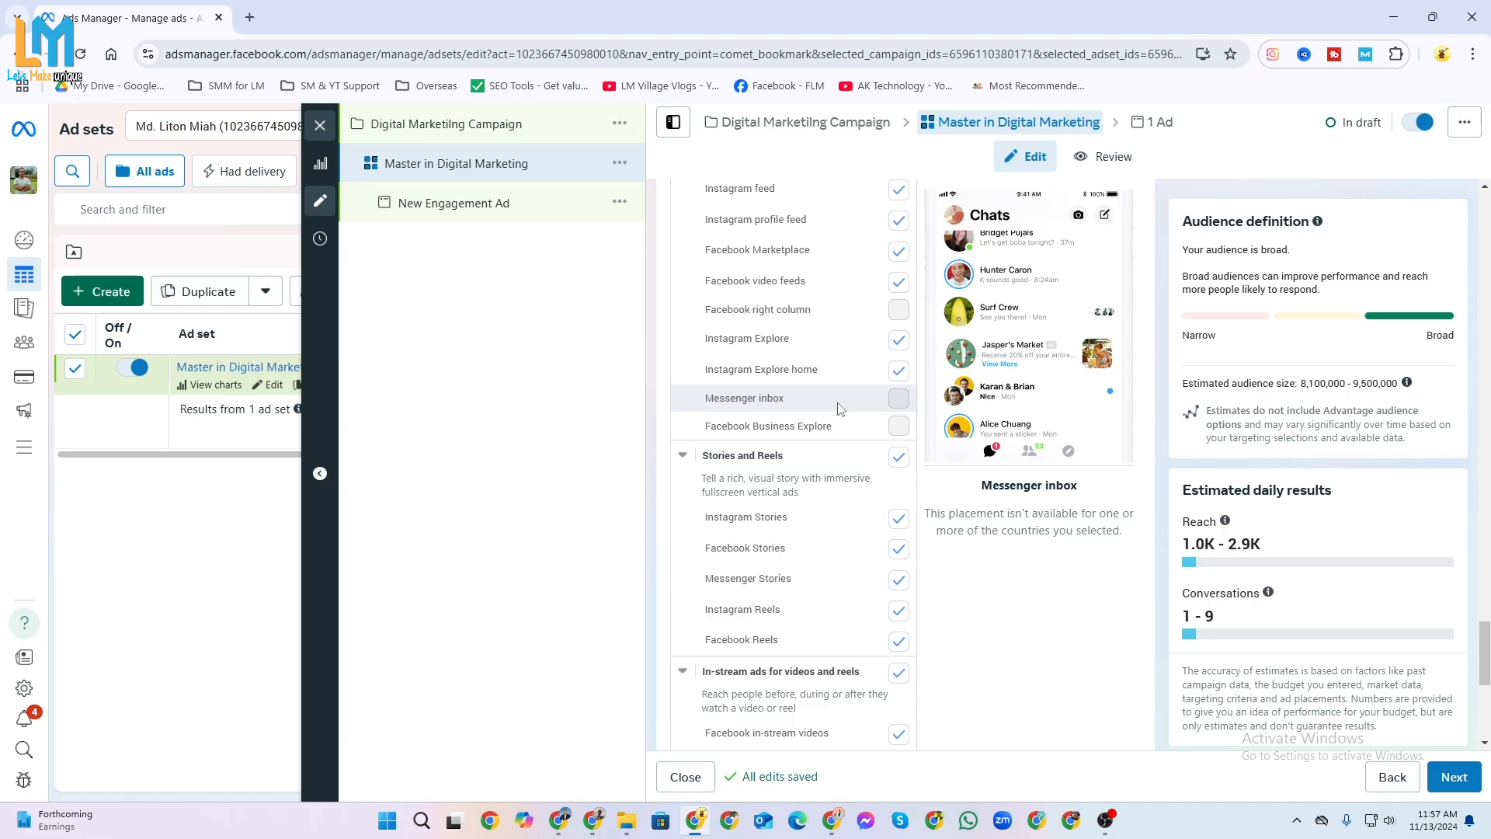
scroll(835, 466, "up", 1)
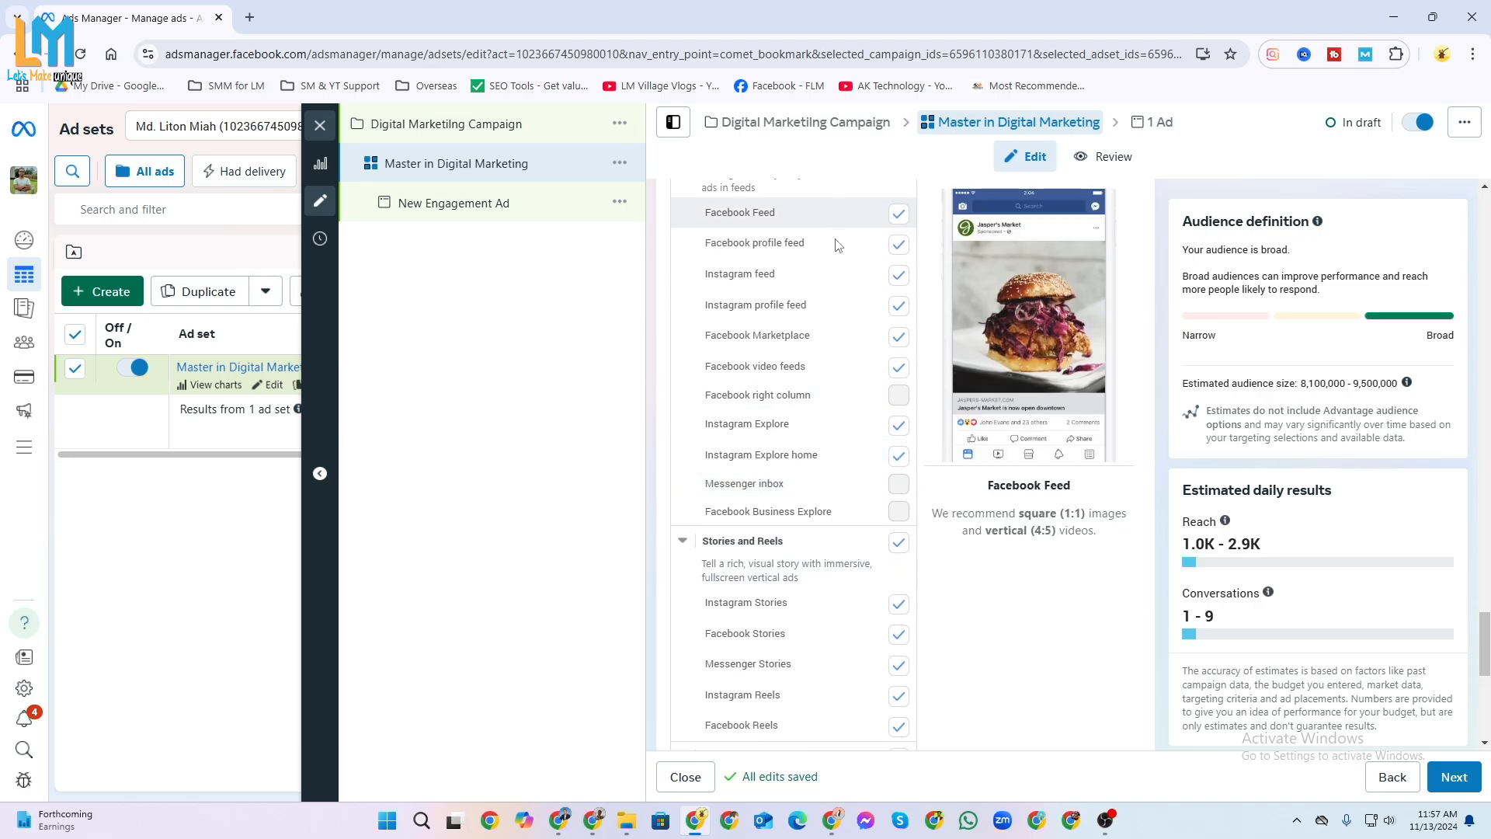
scroll(835, 482, "down", 3)
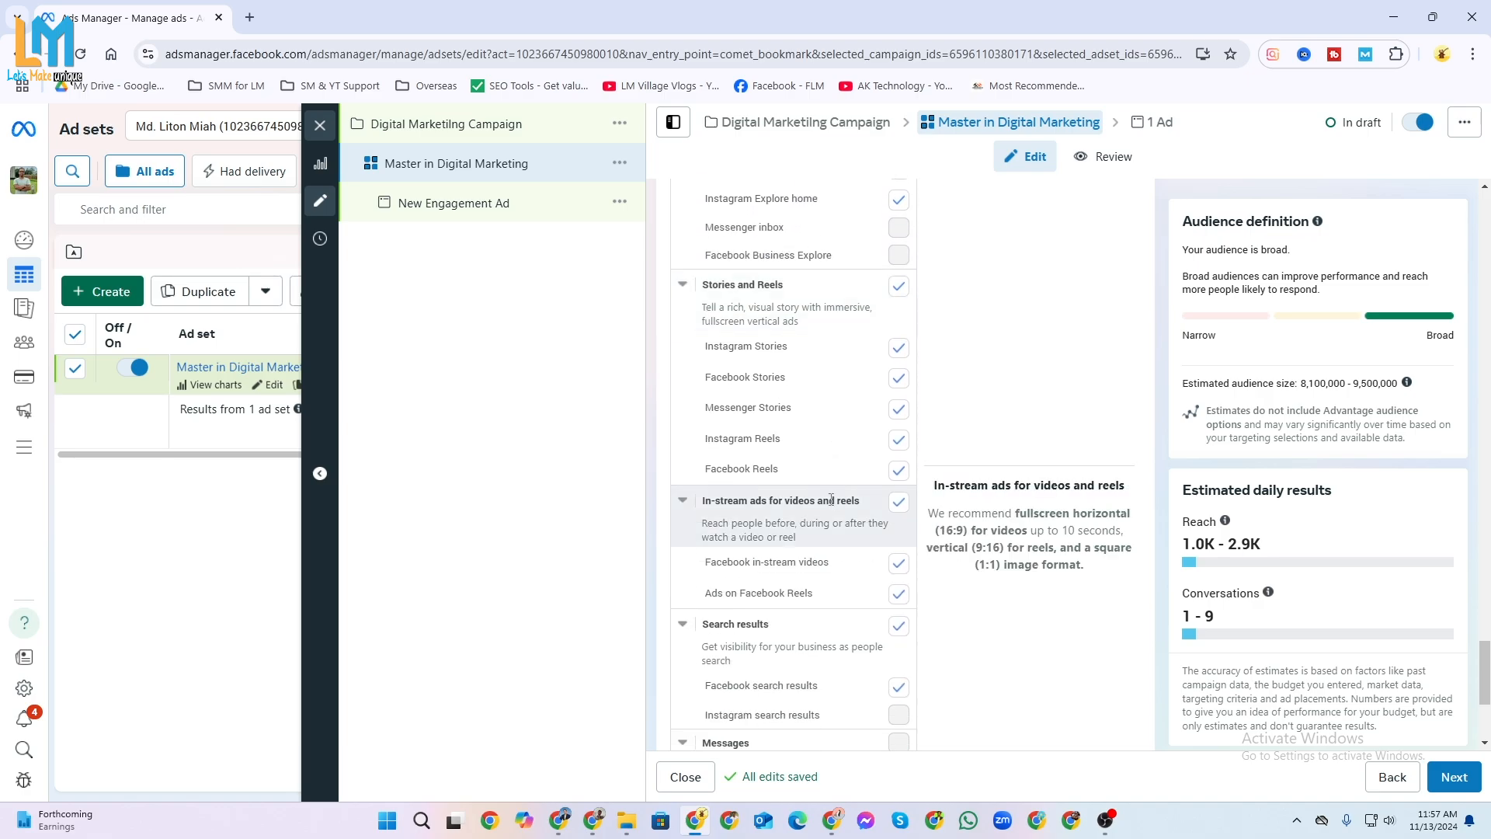
scroll(781, 430, "down", 3)
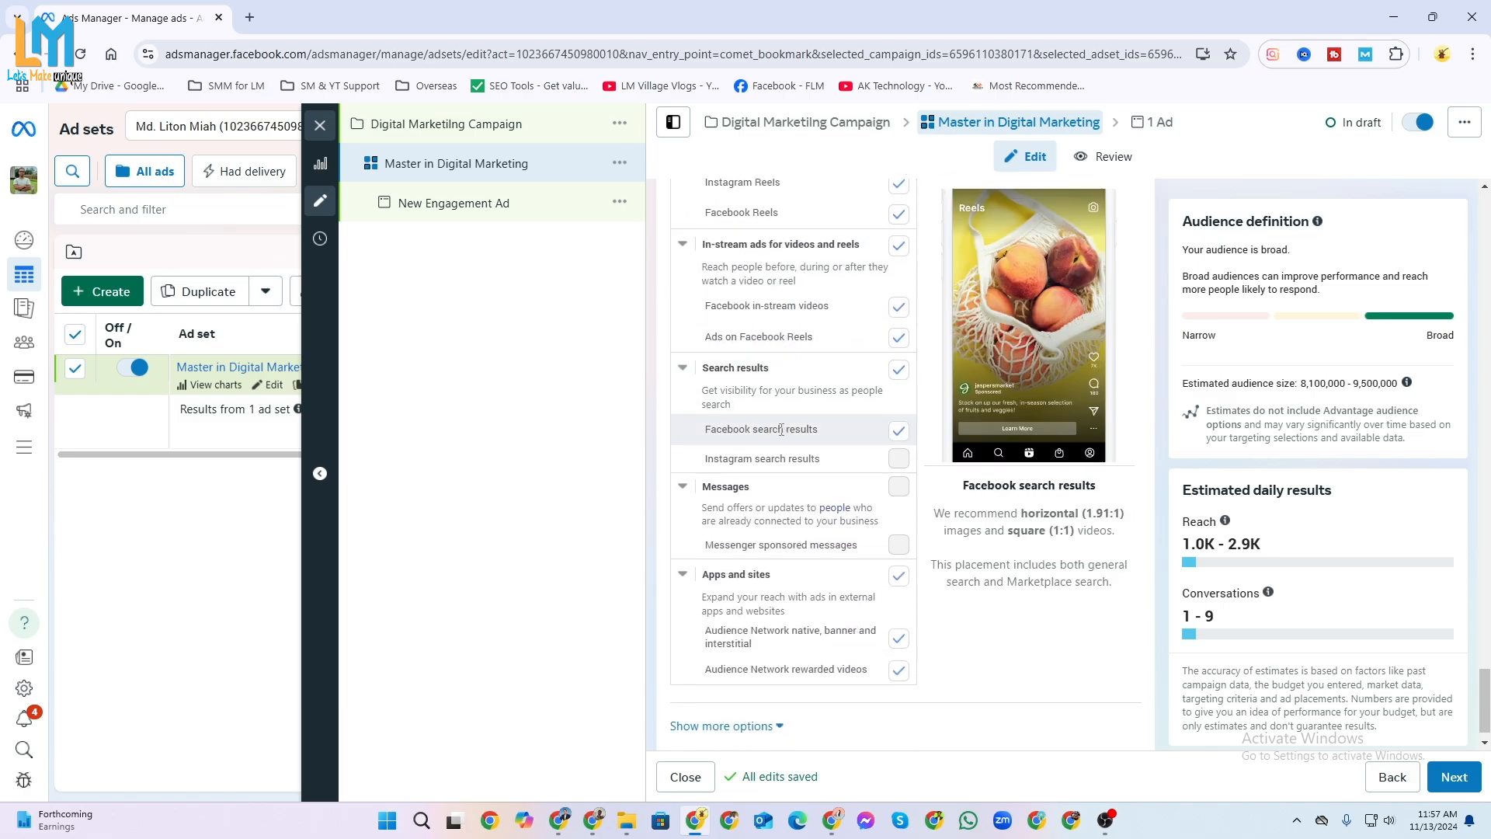
scroll(784, 482, "down", 1)
scroll(778, 602, "up", 10)
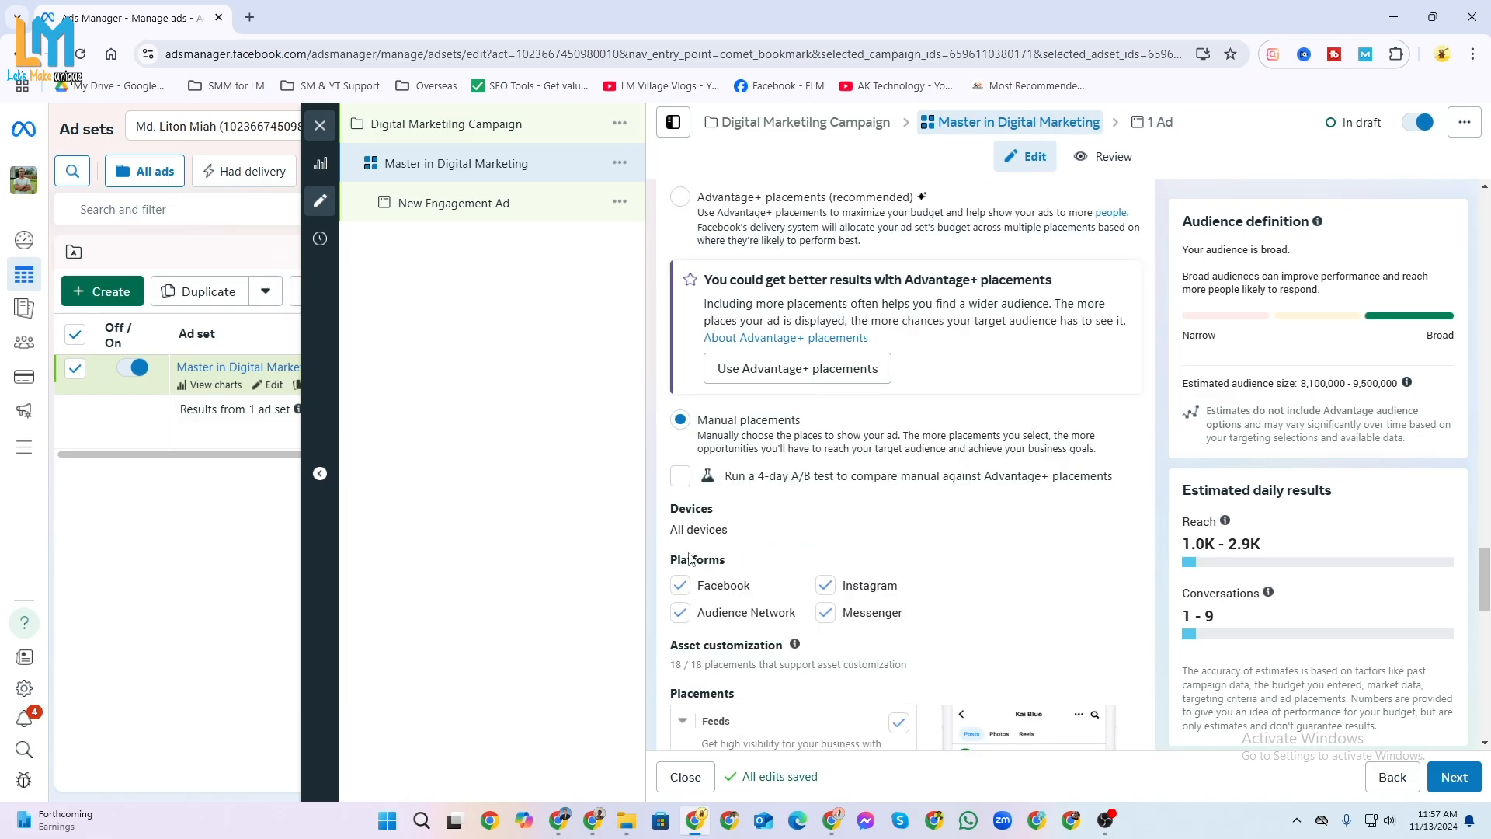
Try excluding Audience Network from the manual placement platforms, and include it again.
left_click(681, 614)
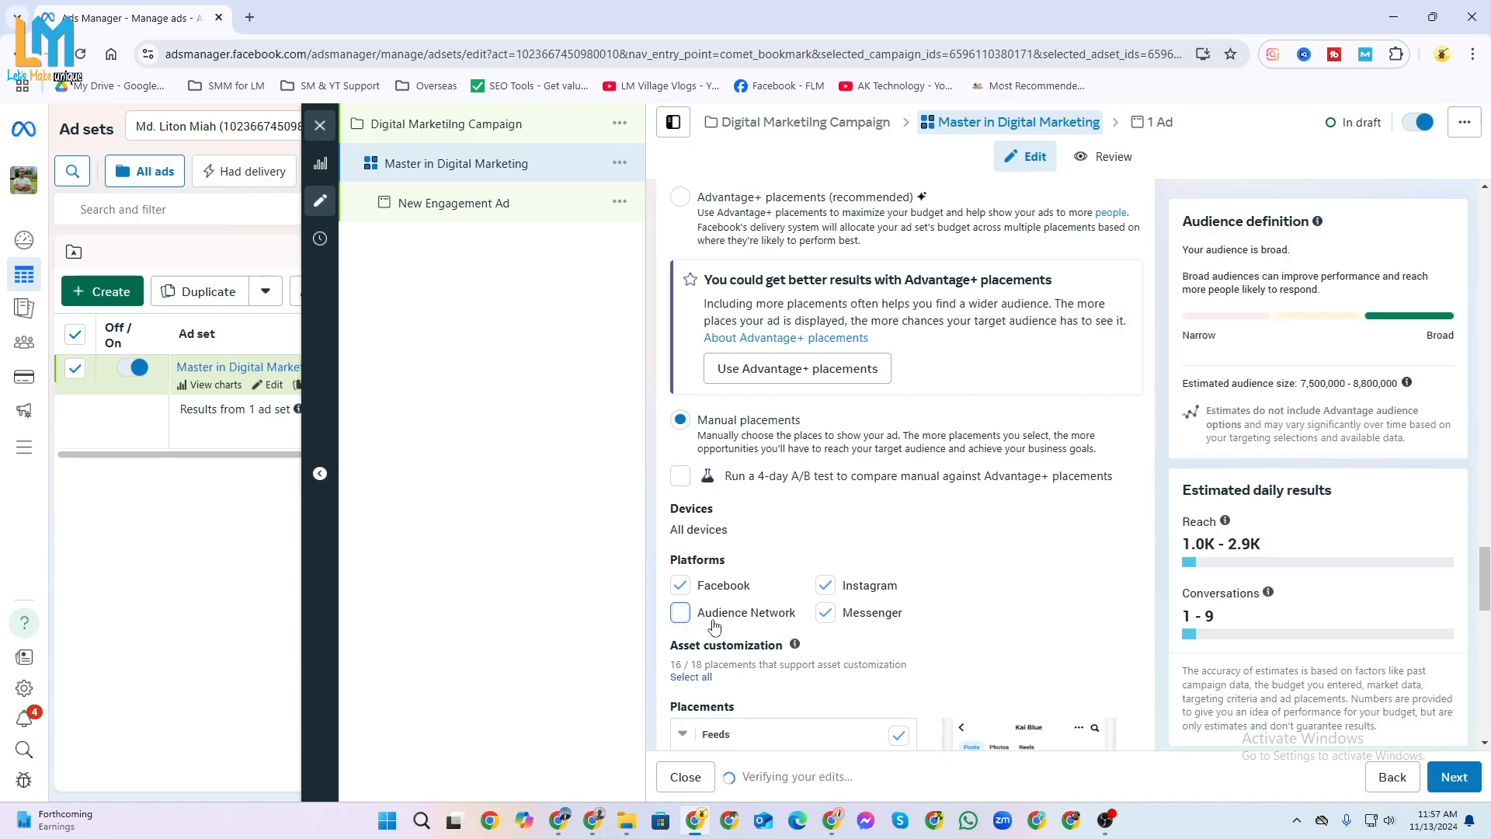
left_click(826, 614)
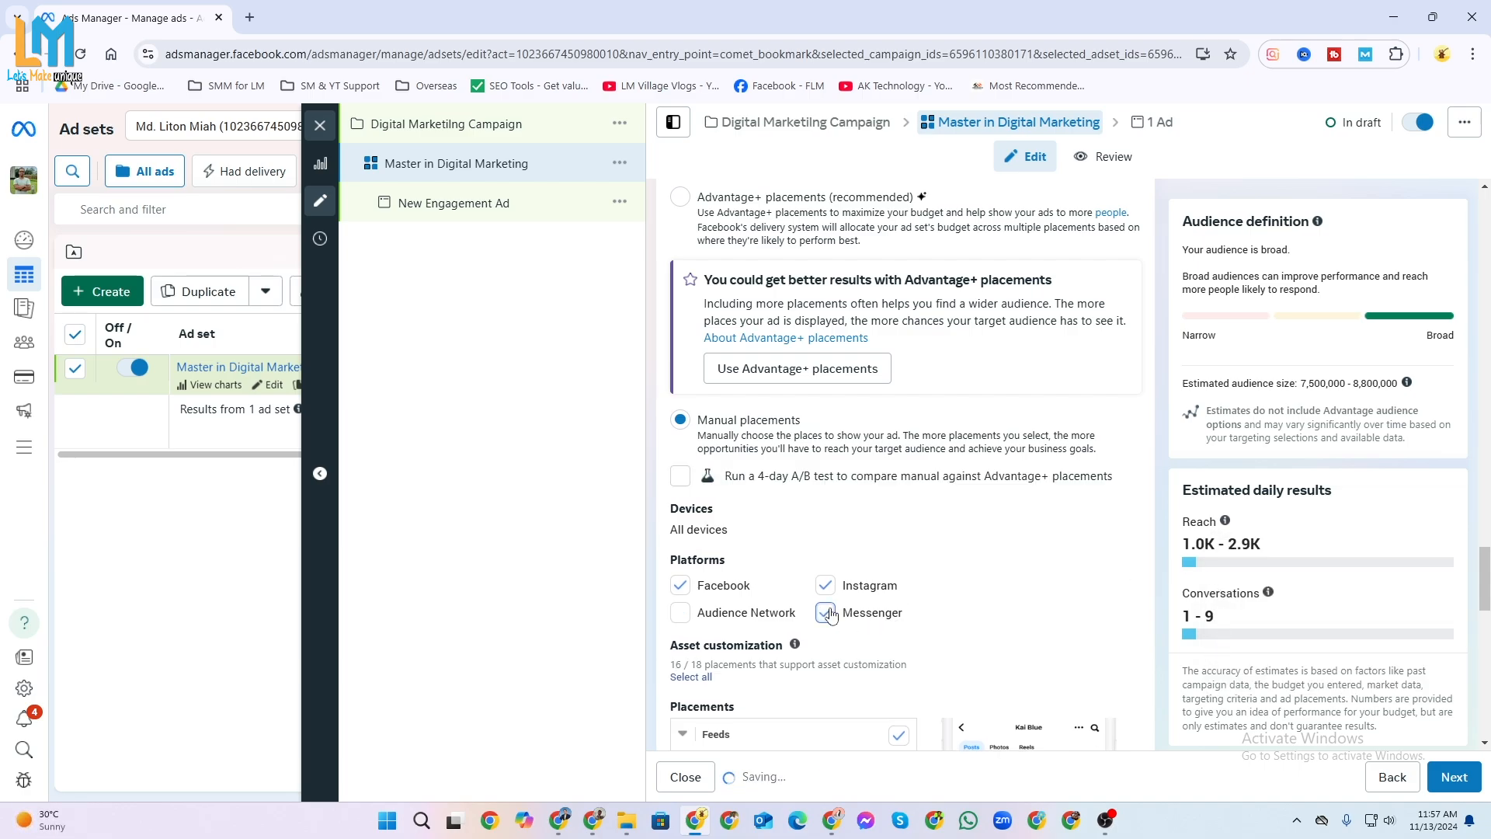
left_click(679, 613)
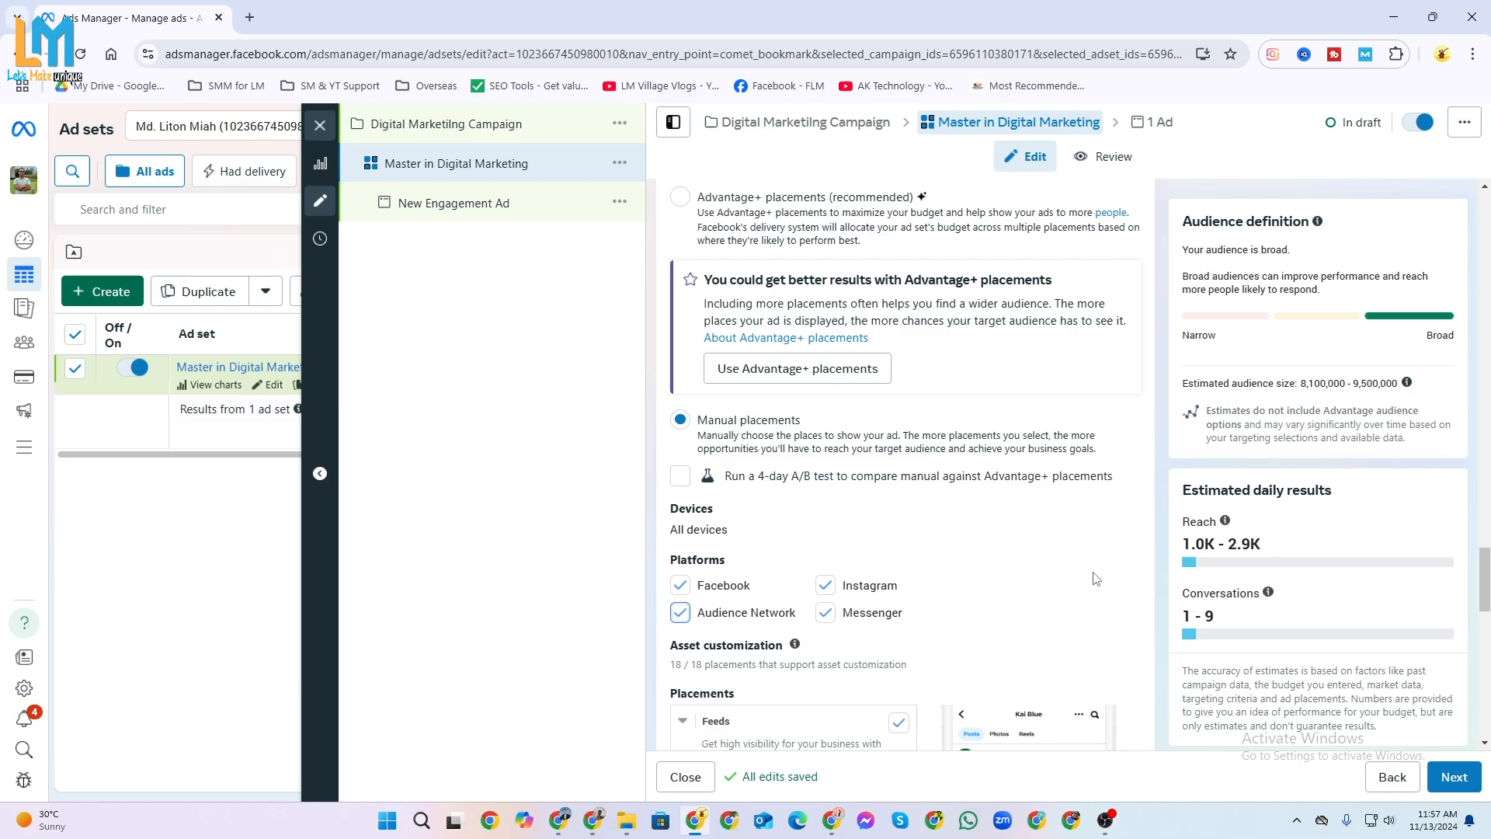
Show the additional placement options and open the specific mobile devices and operating systems setting for editing.
scroll(1001, 614, "down", 3)
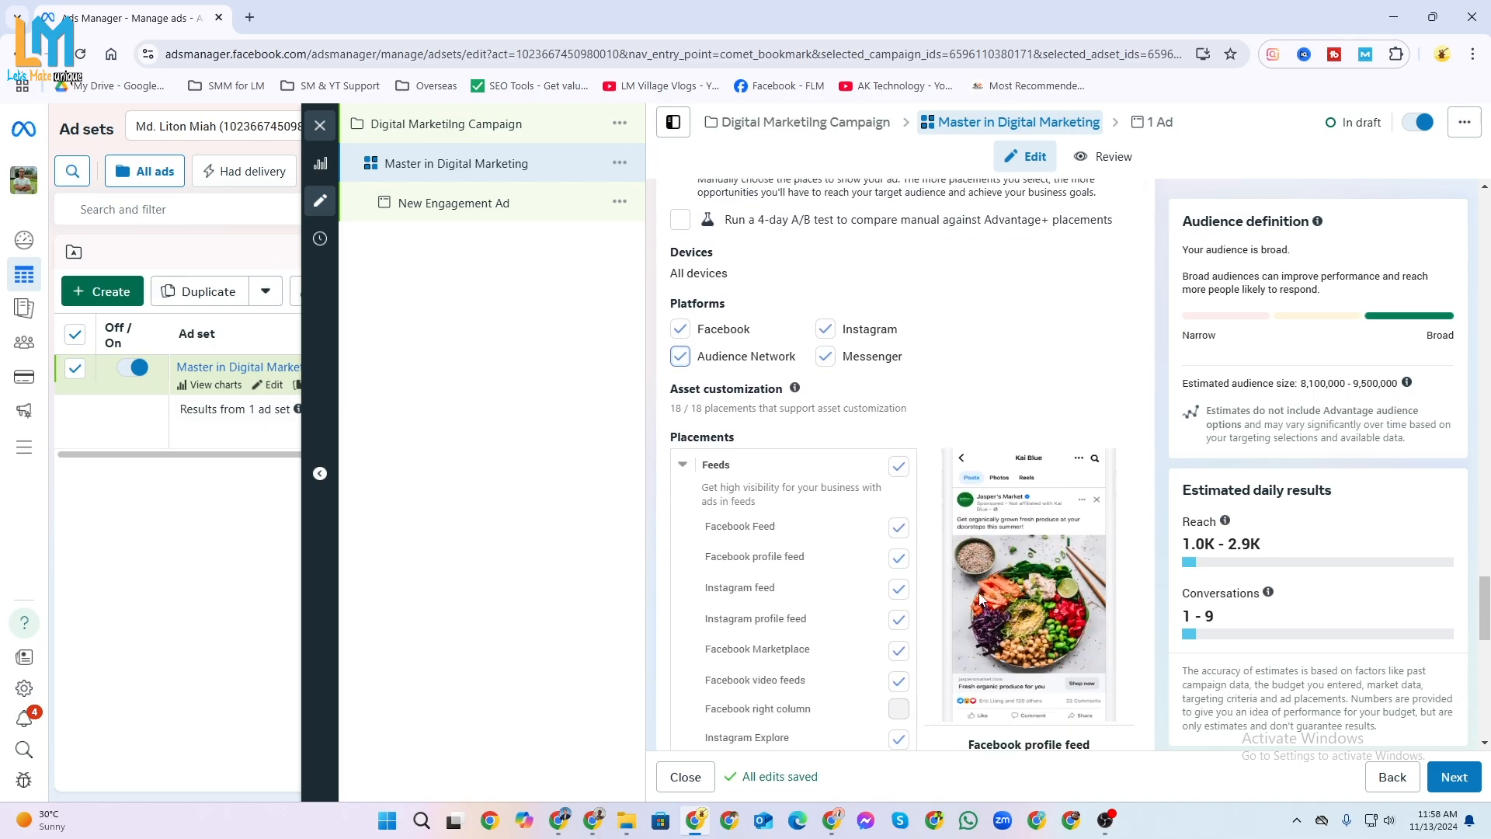
scroll(946, 635, "down", 10)
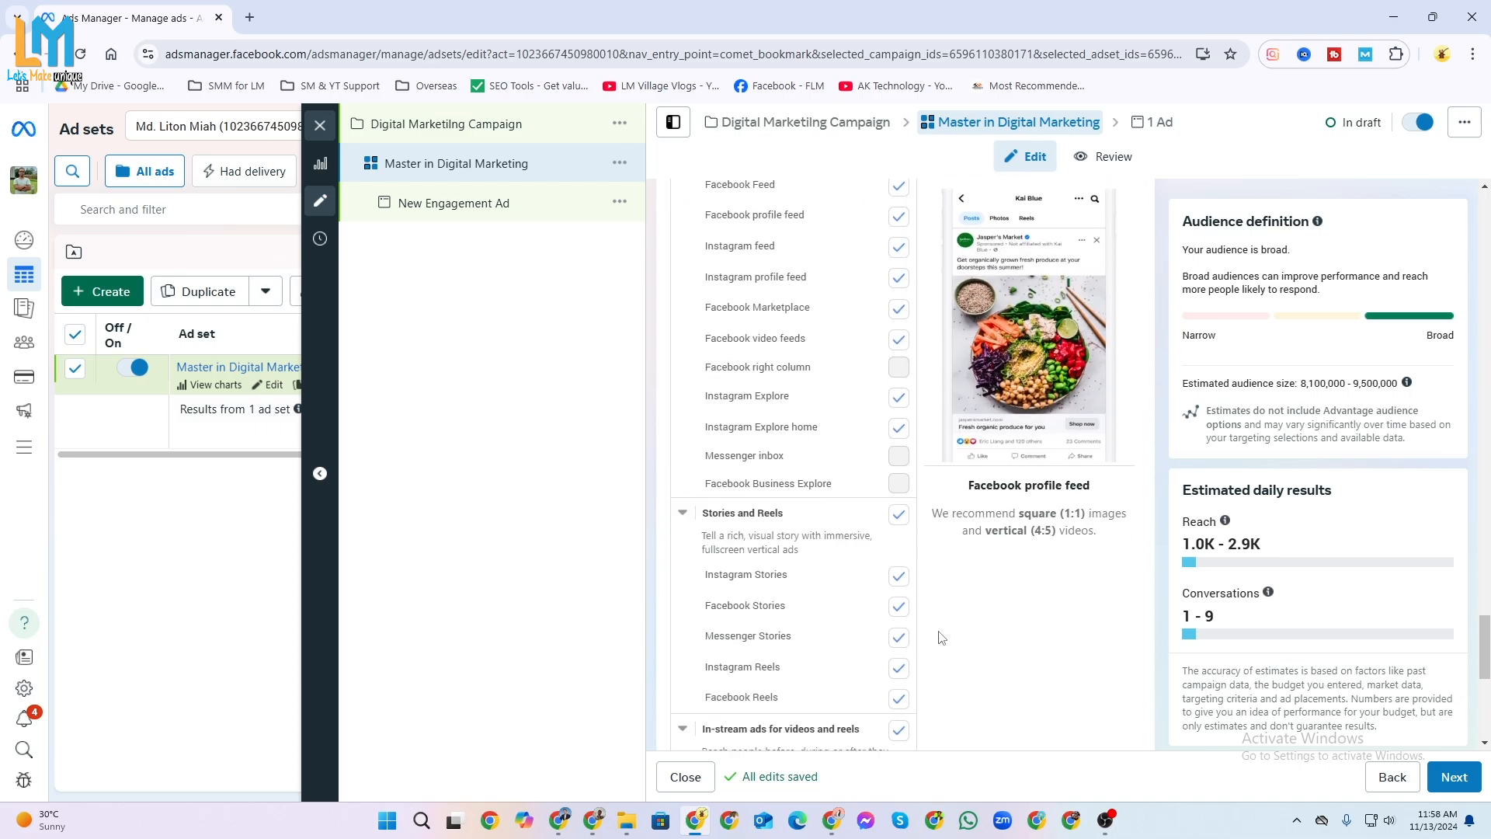
left_click(759, 706)
scroll(854, 671, "down", 4)
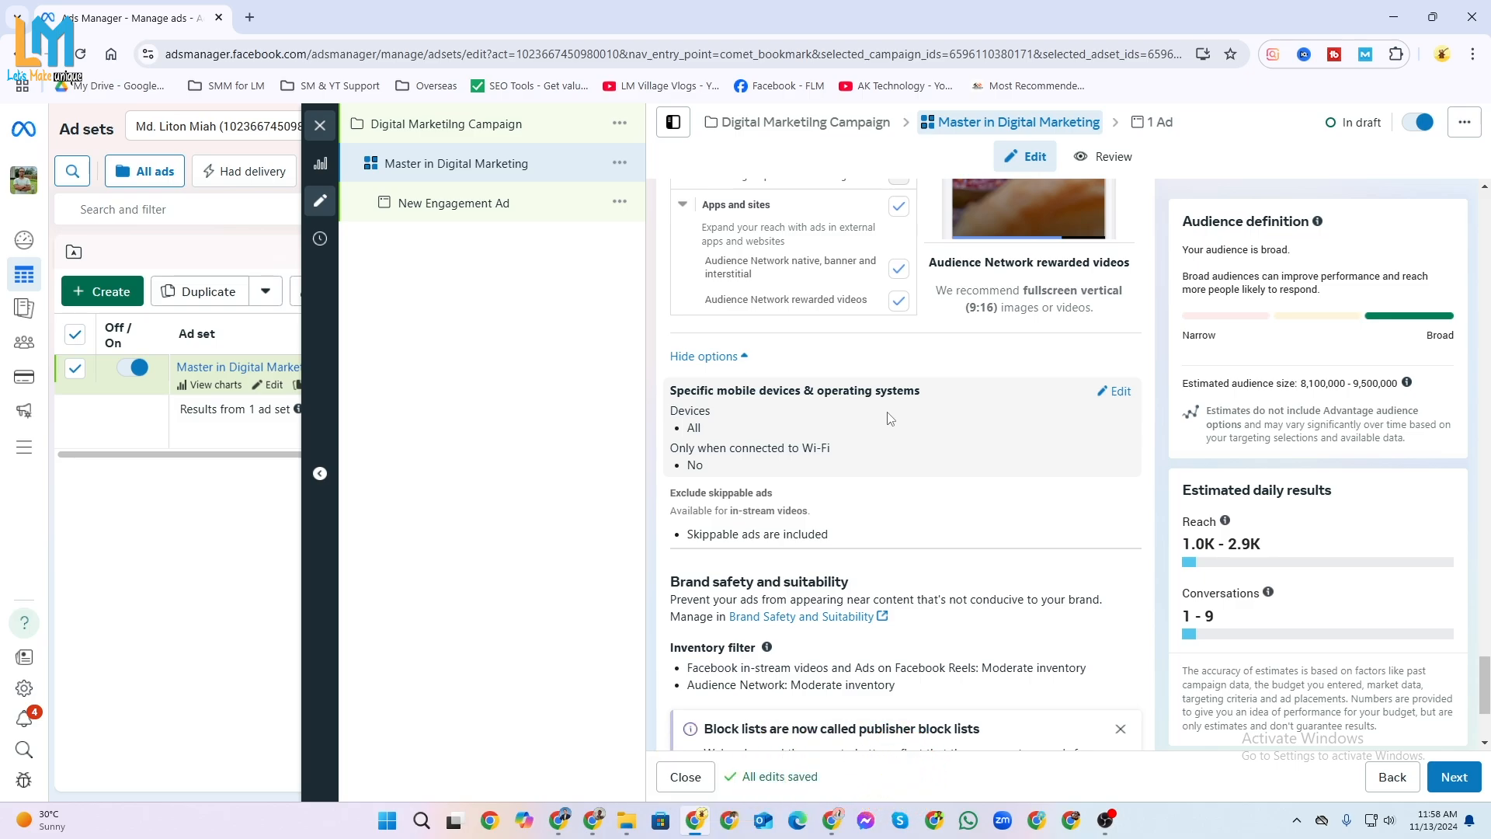
left_click(1119, 392)
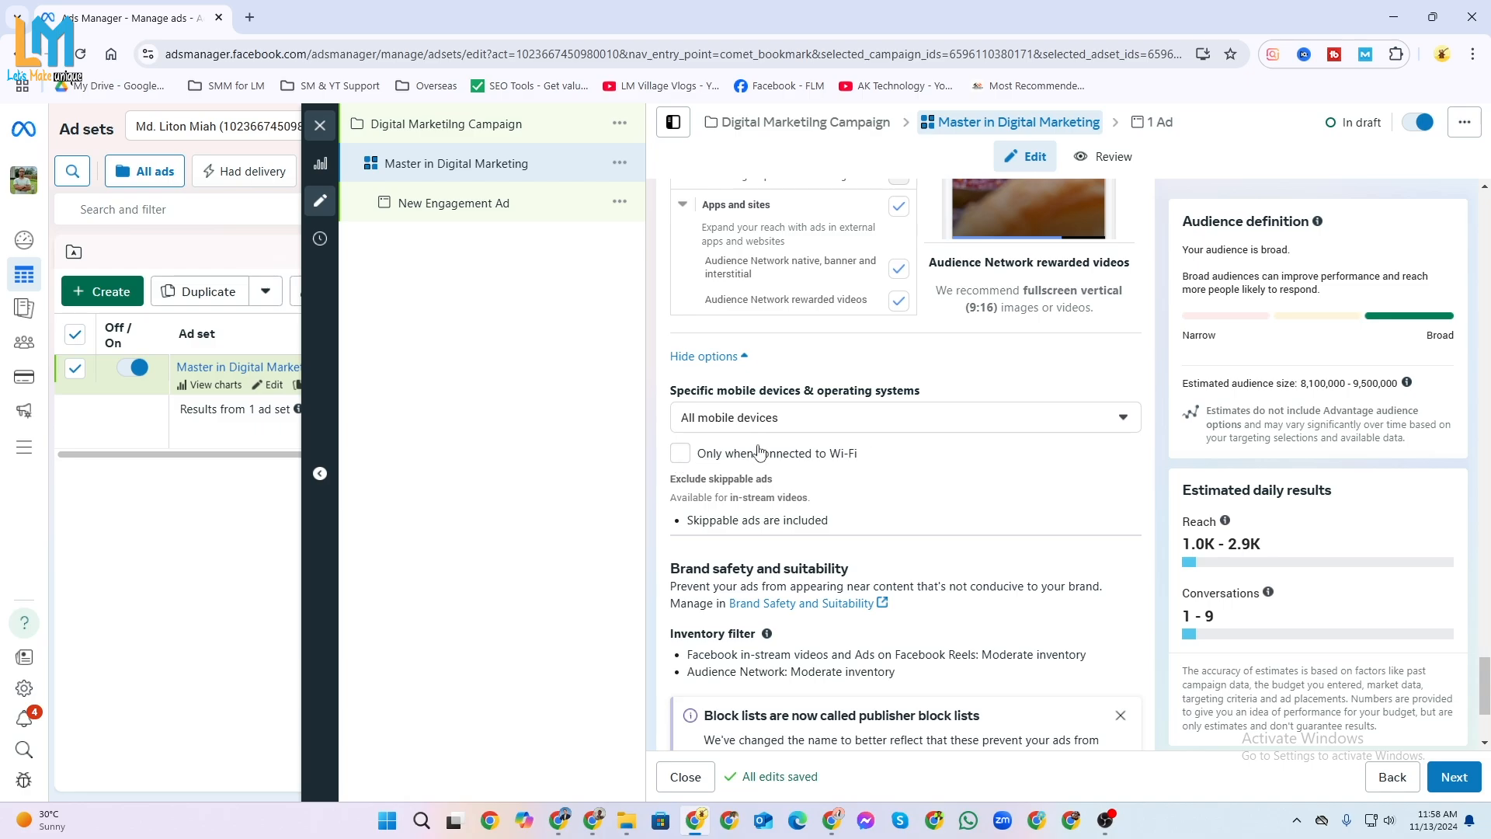
Try limiting the ad set to iOS devices only, and set it back to all mobile devices.
left_click(1077, 429)
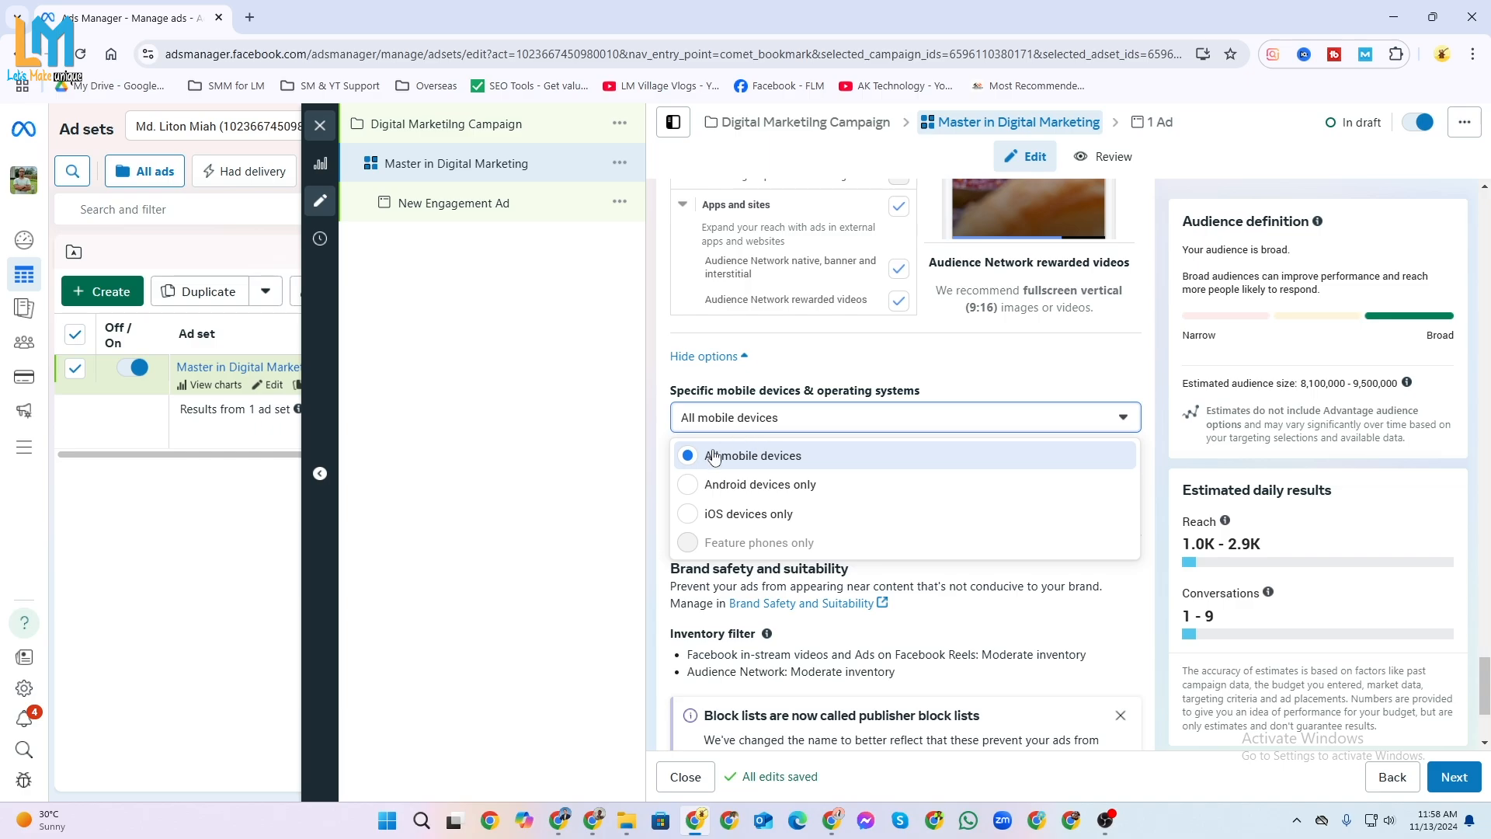
left_click(691, 515)
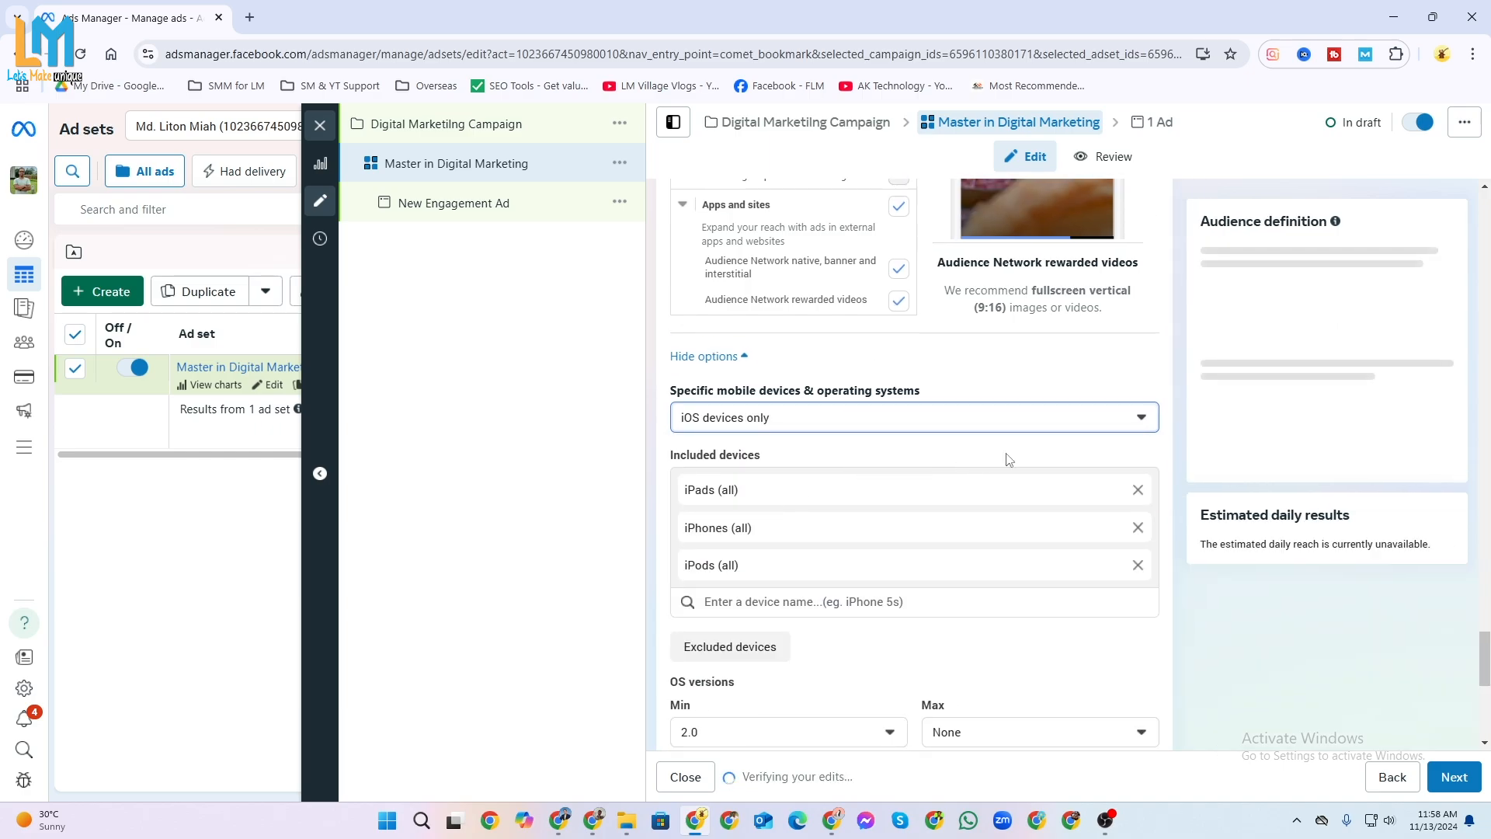
left_click(1122, 422)
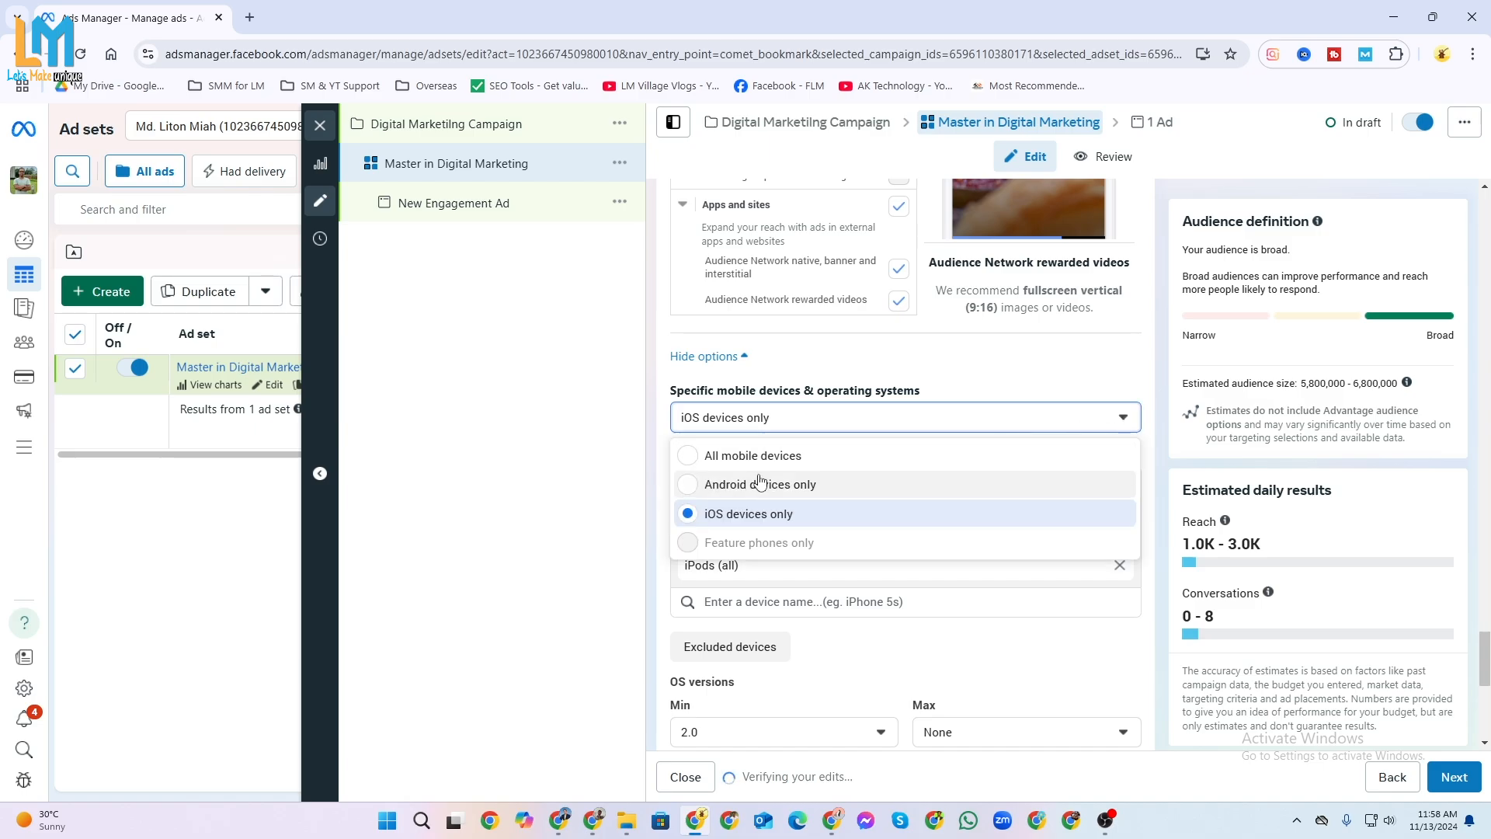
left_click(694, 458)
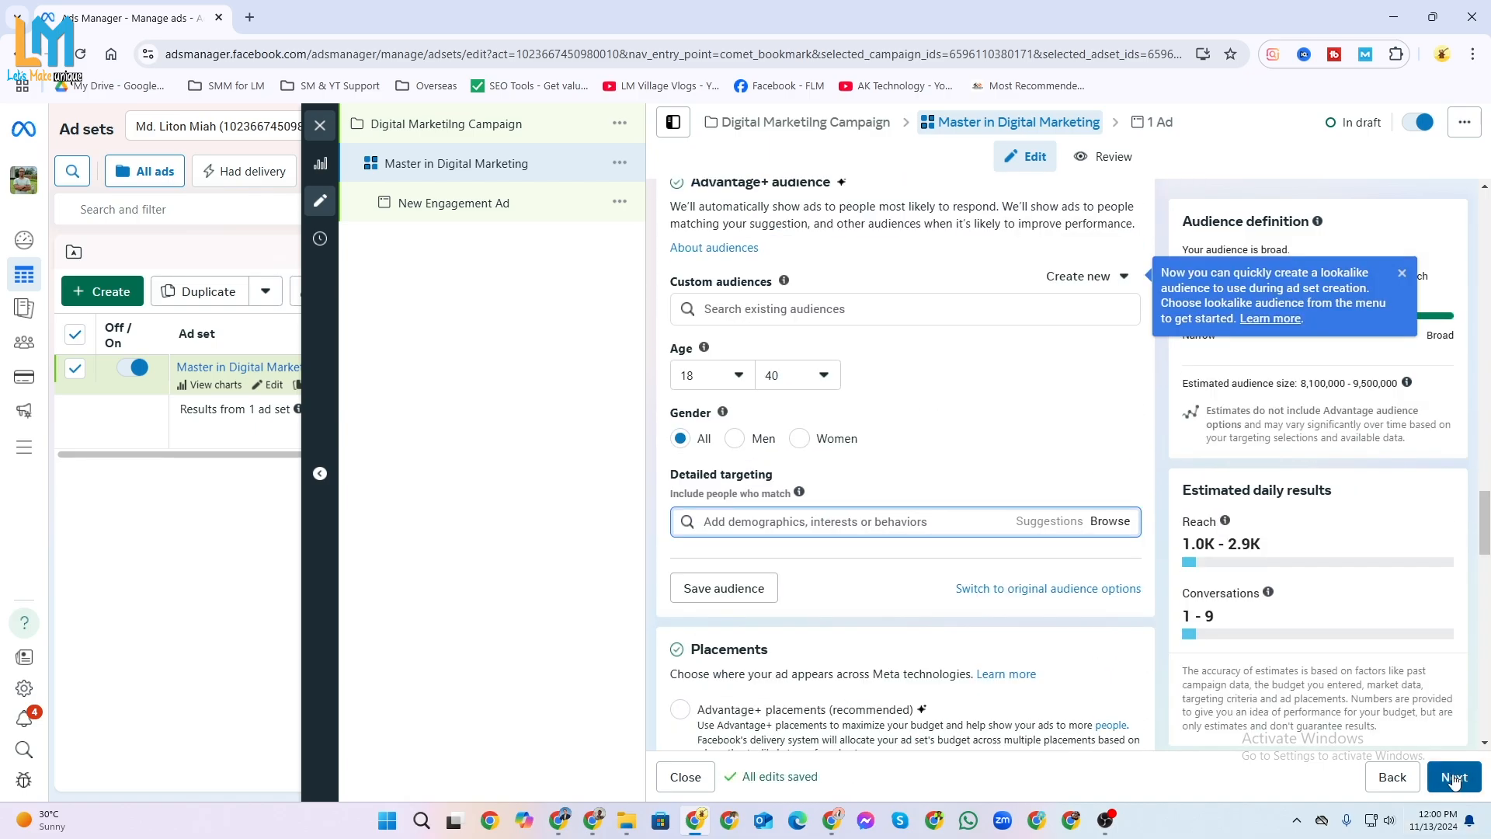
Continue to the ad level and name the ad "Become SEO Expert within 3 months".
left_click(1454, 777)
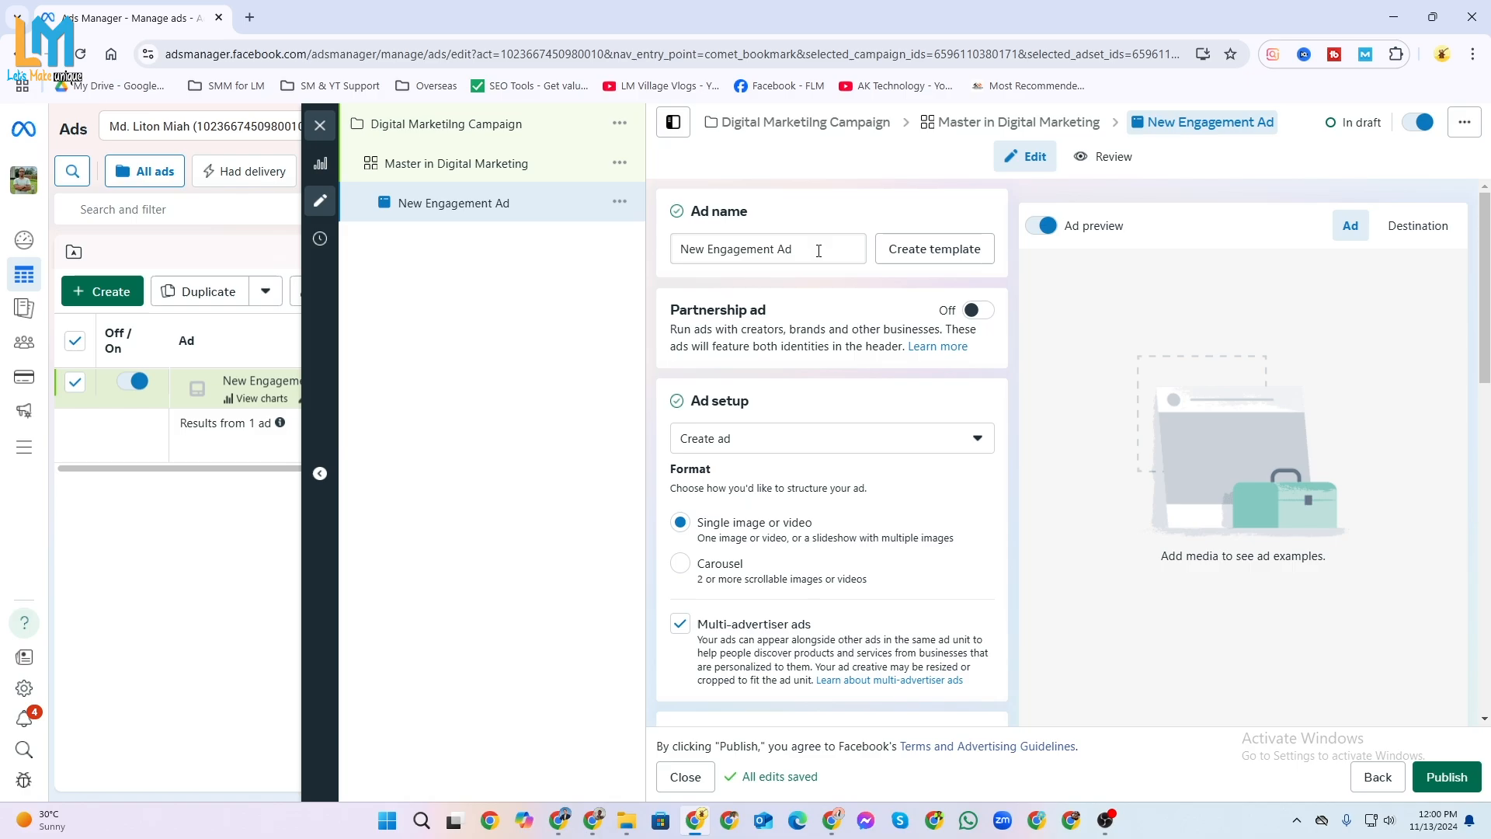
left_click(819, 250)
left_click_drag(819, 250, 632, 280)
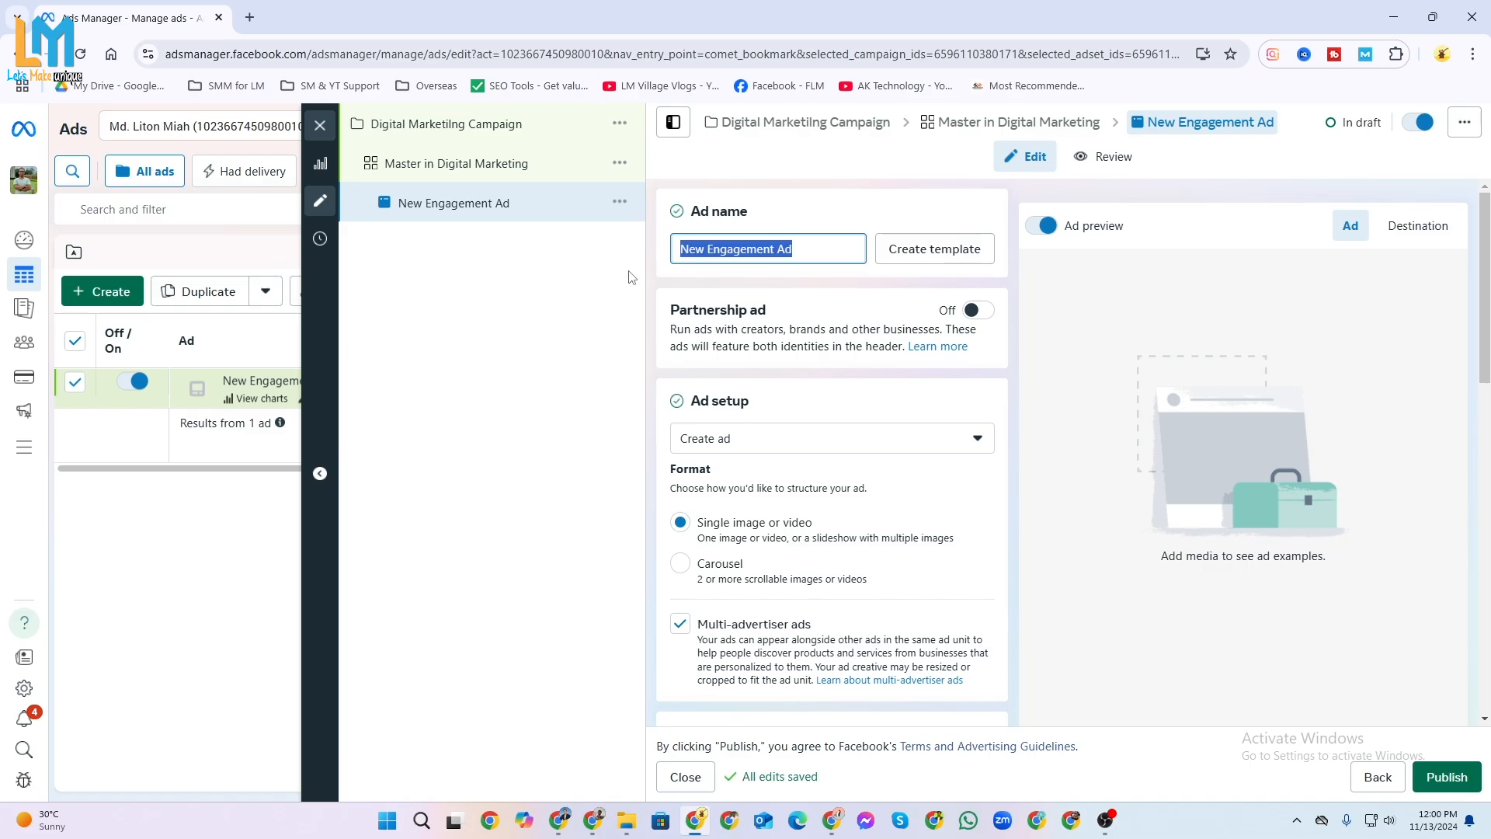
type("Be")
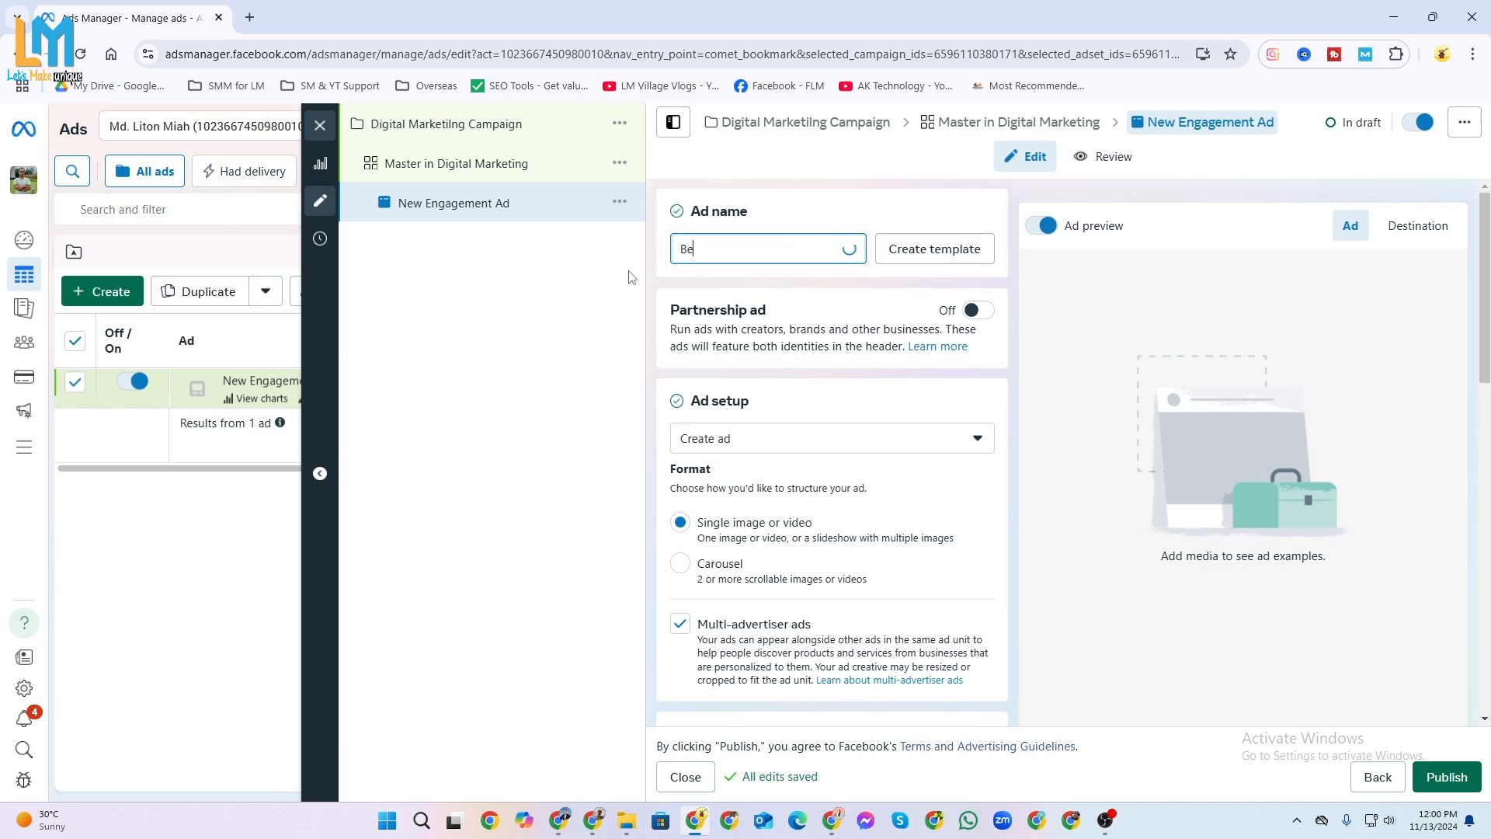
type("come SEO Expert")
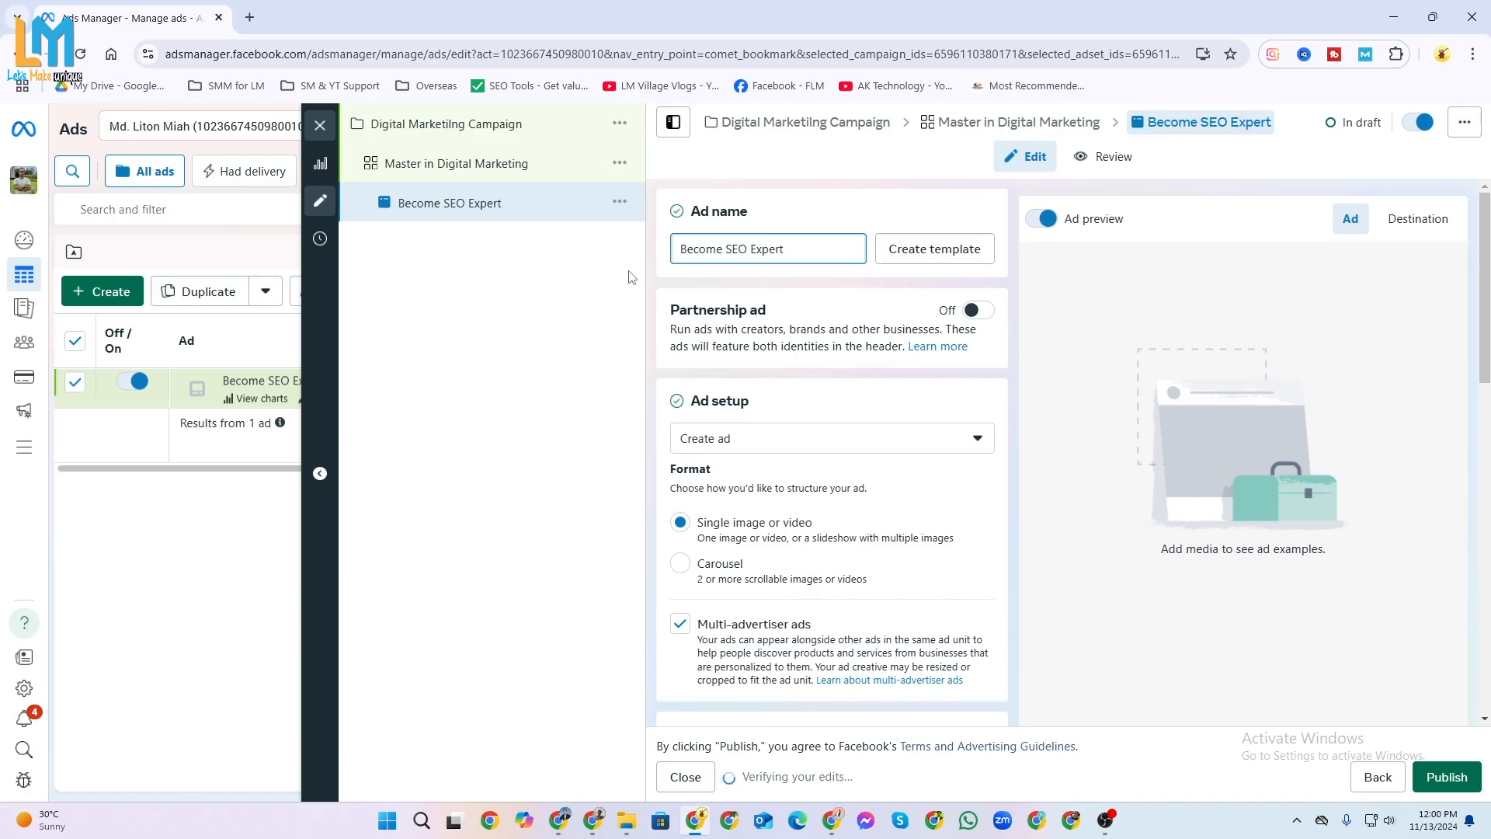
type(" within")
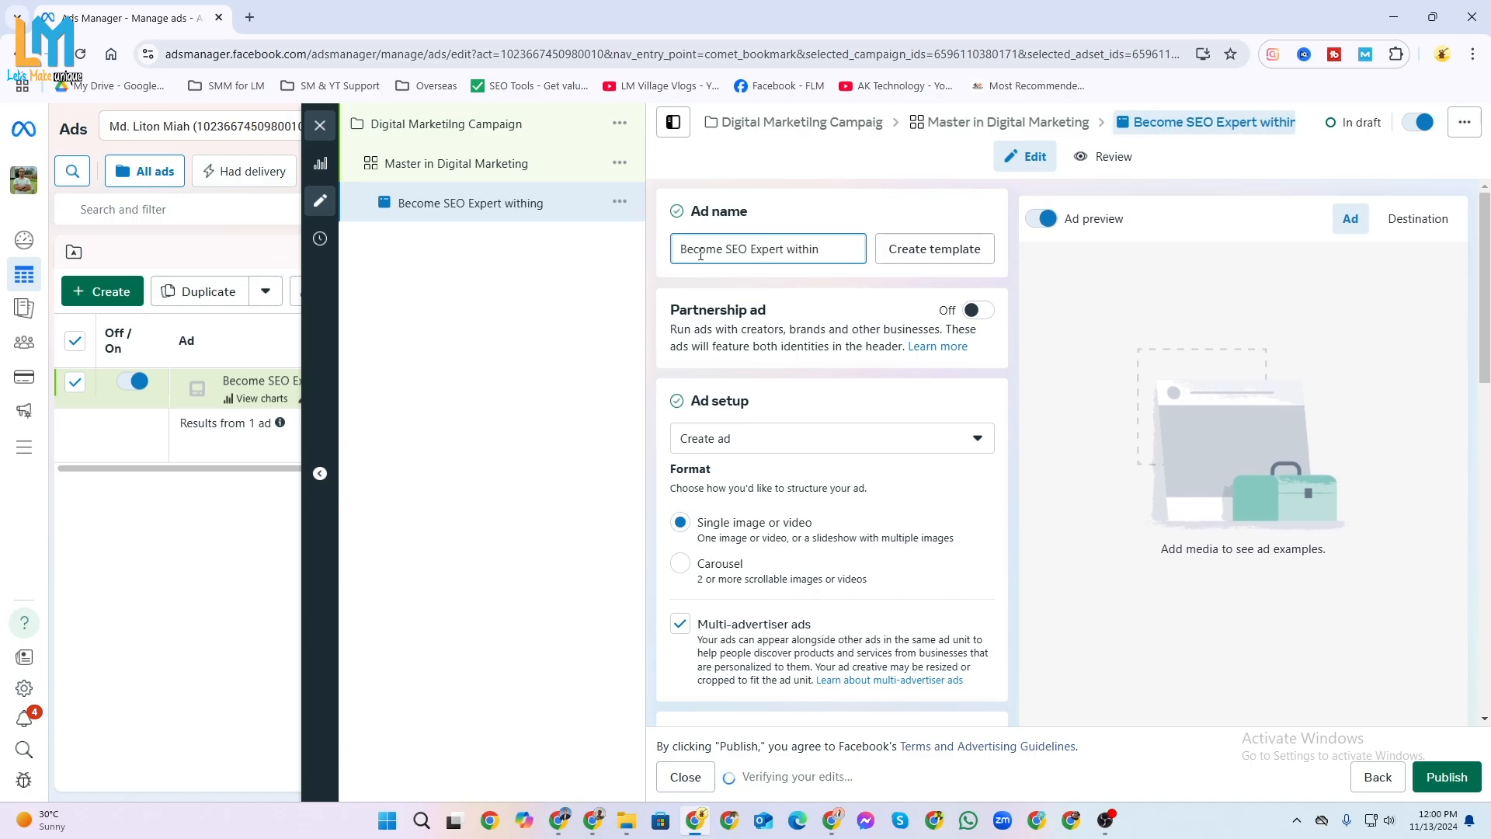
type(" 3 months")
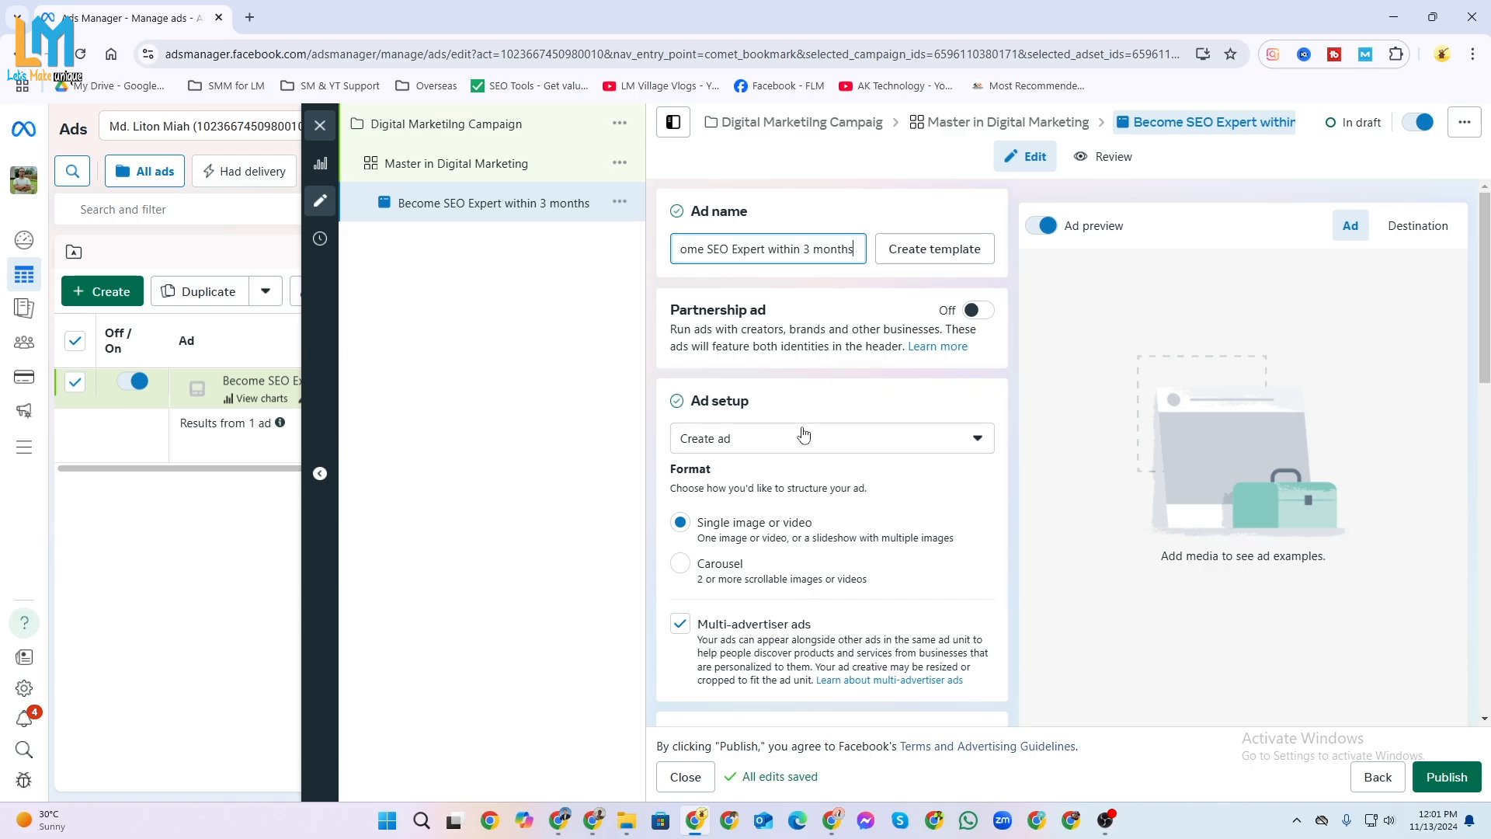
Change the ad setup to use an existing post.
scroll(824, 451, "down", 2)
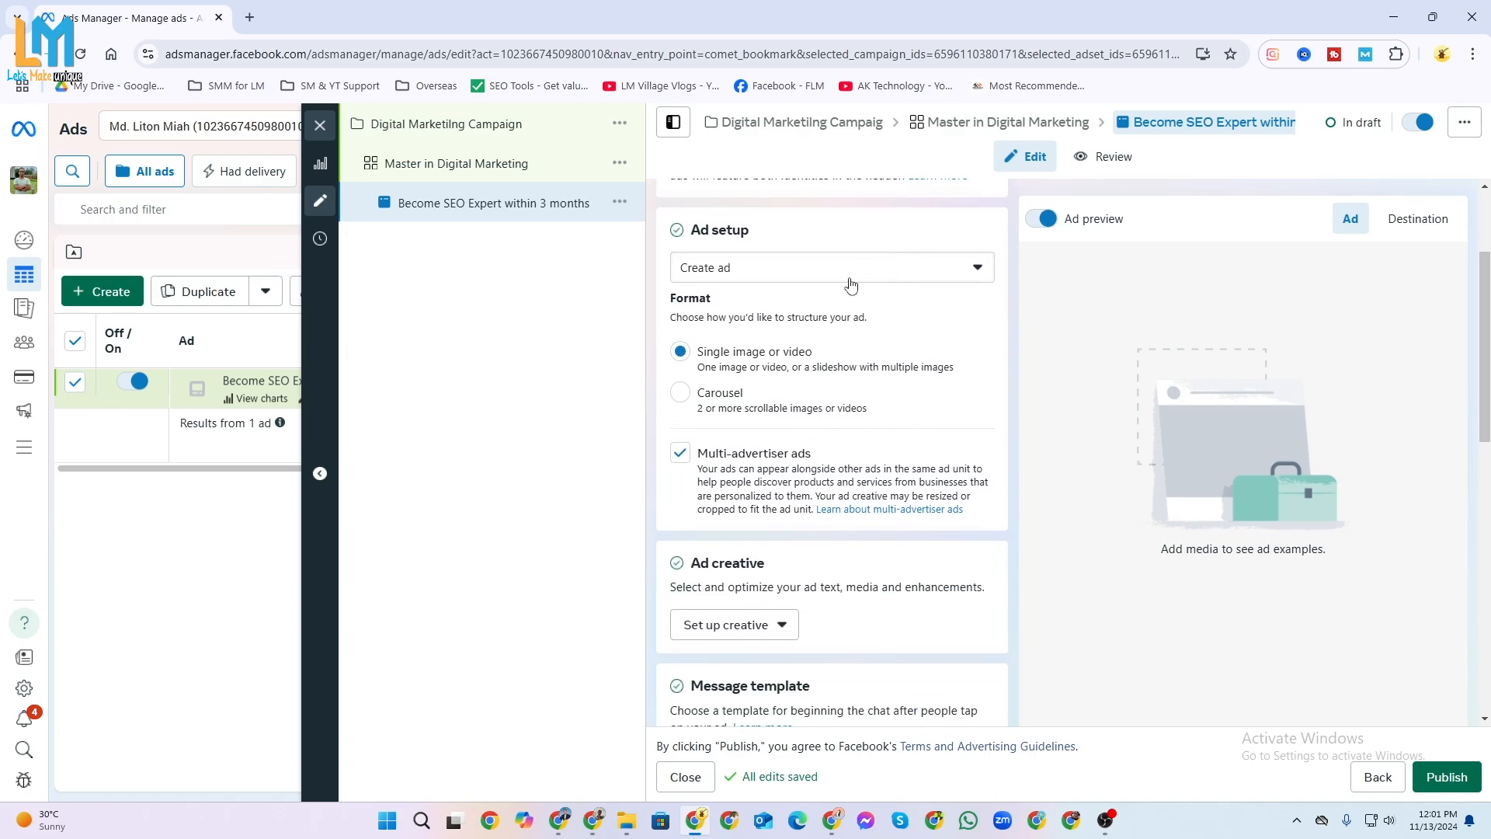
left_click(893, 277)
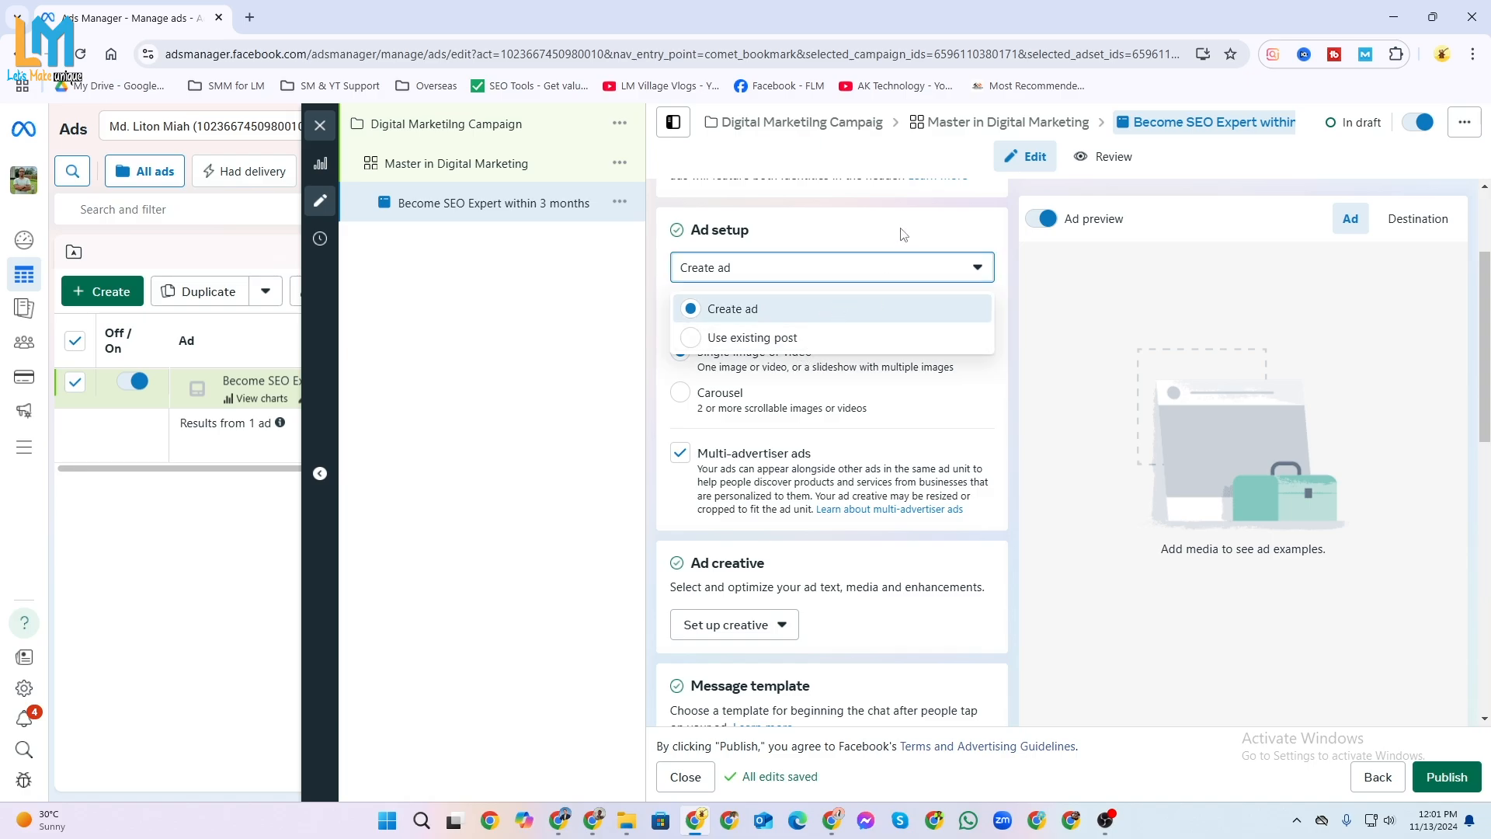
left_click(837, 346)
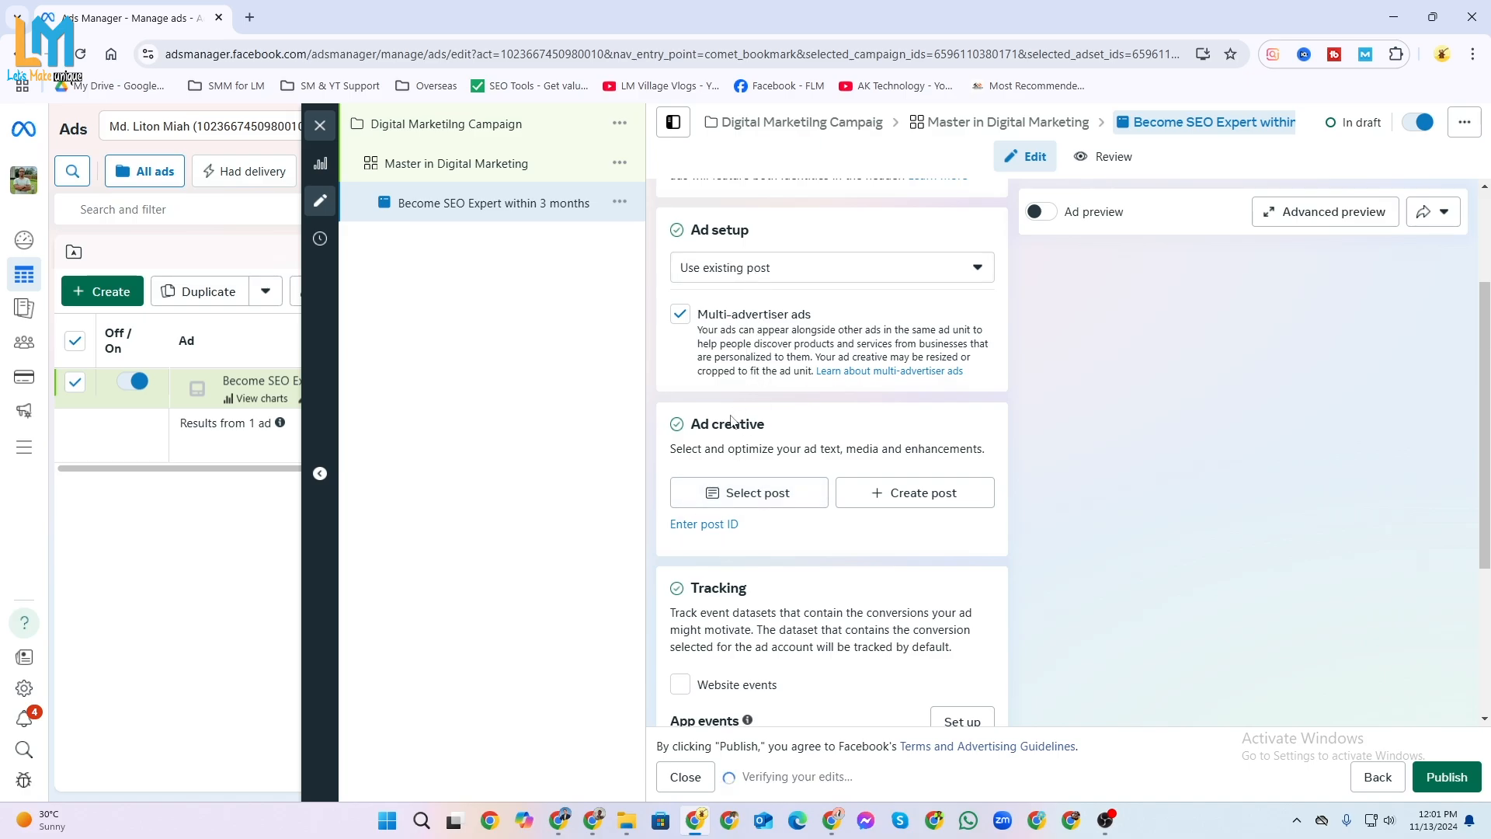
Choose the published Facebook post "Rank your website through advanced SEO friendly Keyword Research!" as the ad creative.
scroll(766, 466, "down", 1)
left_click(767, 411)
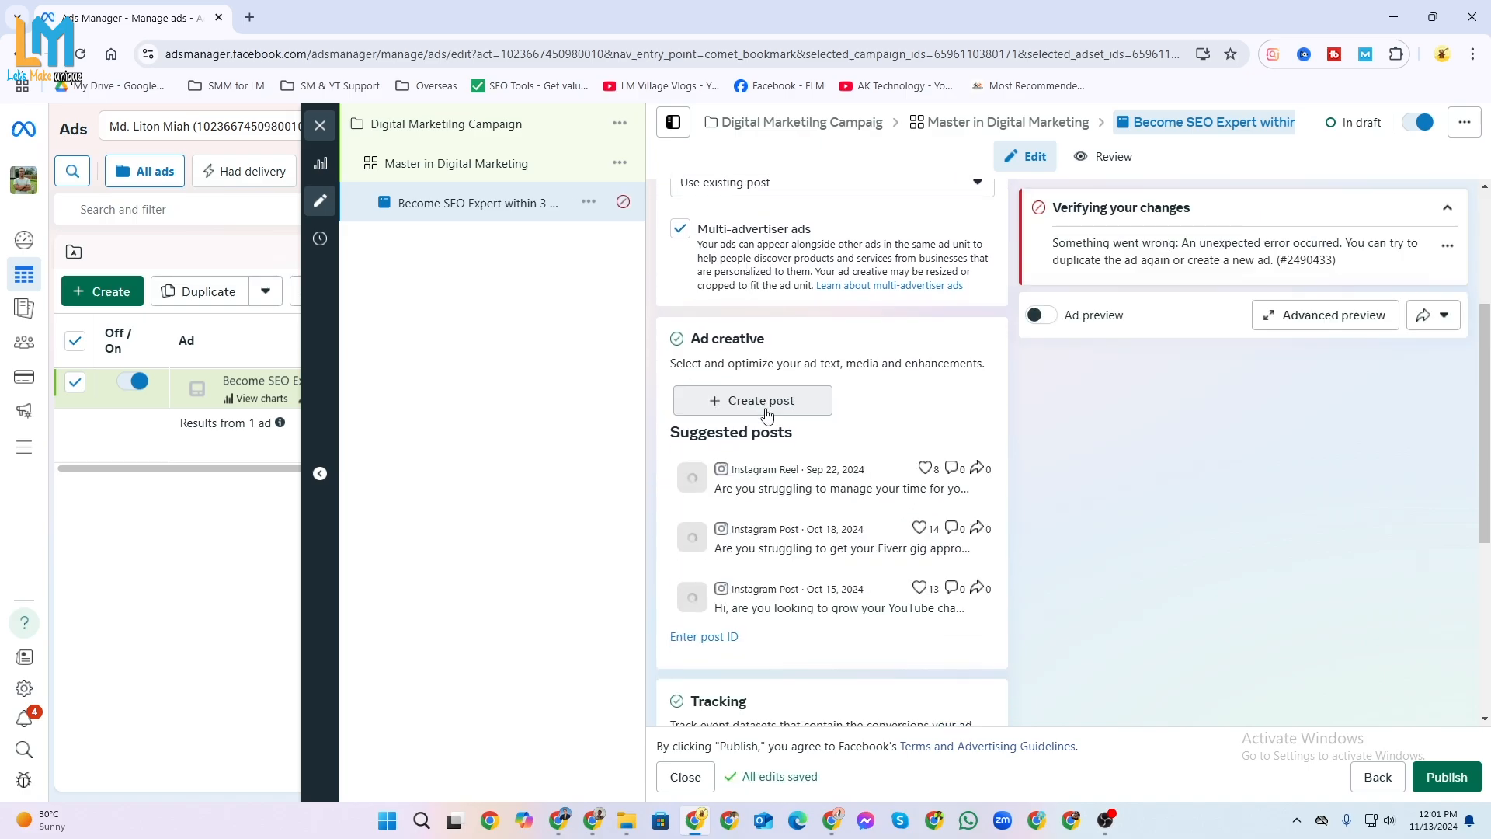
left_click(767, 414)
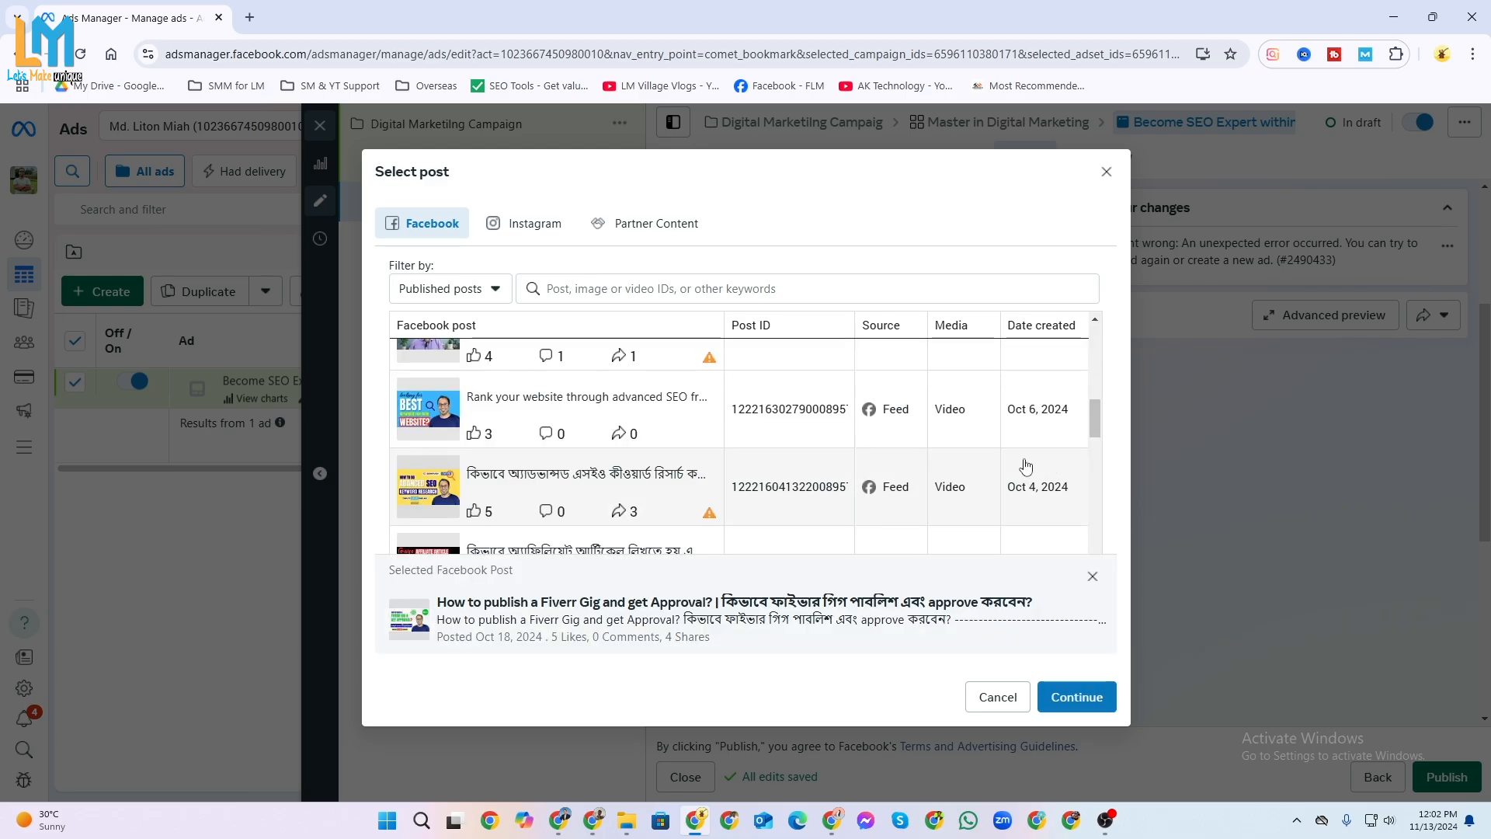
left_click(579, 407)
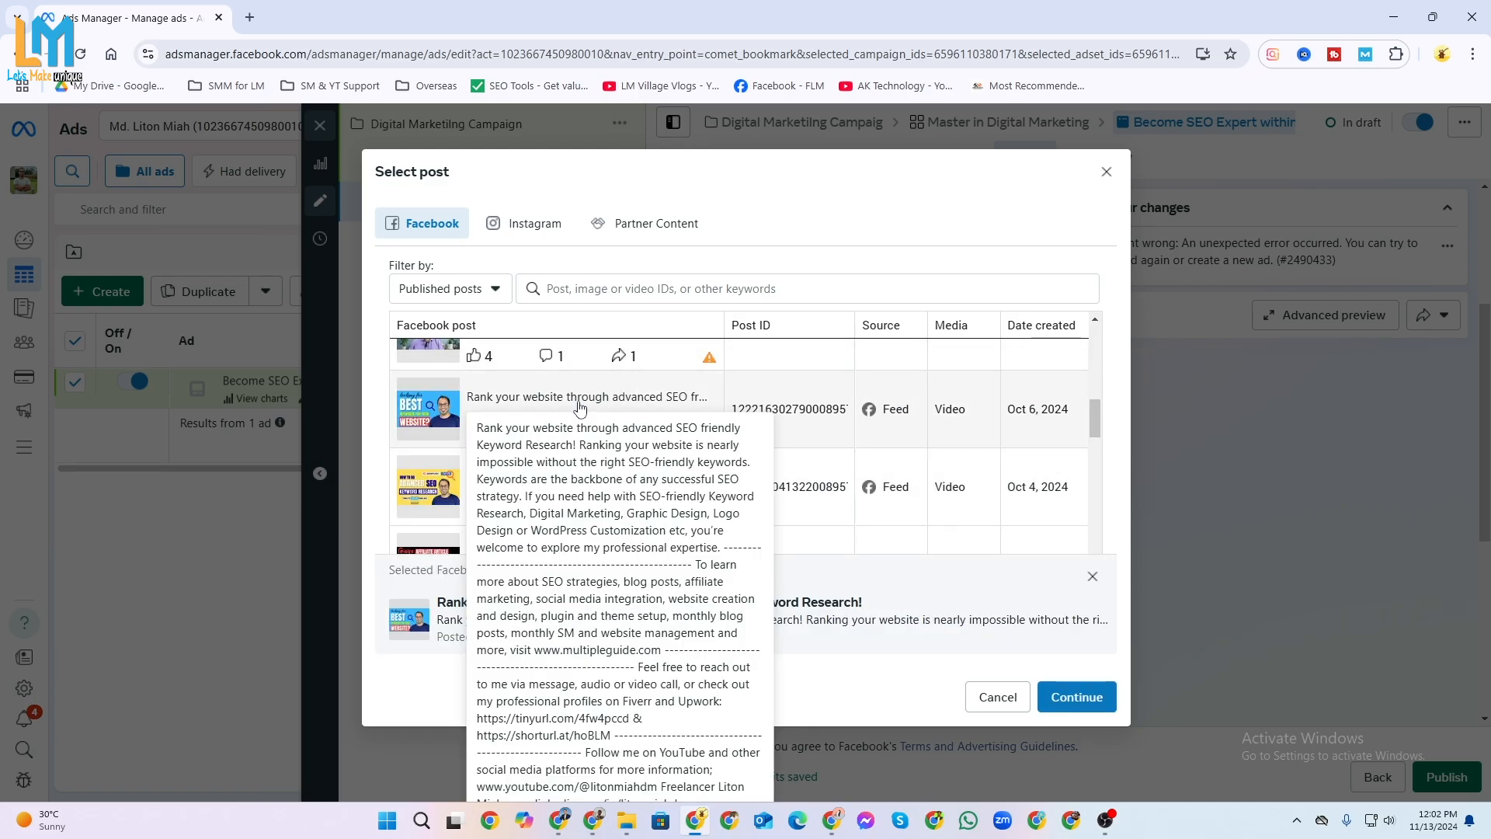
left_click(619, 402)
left_click(500, 408)
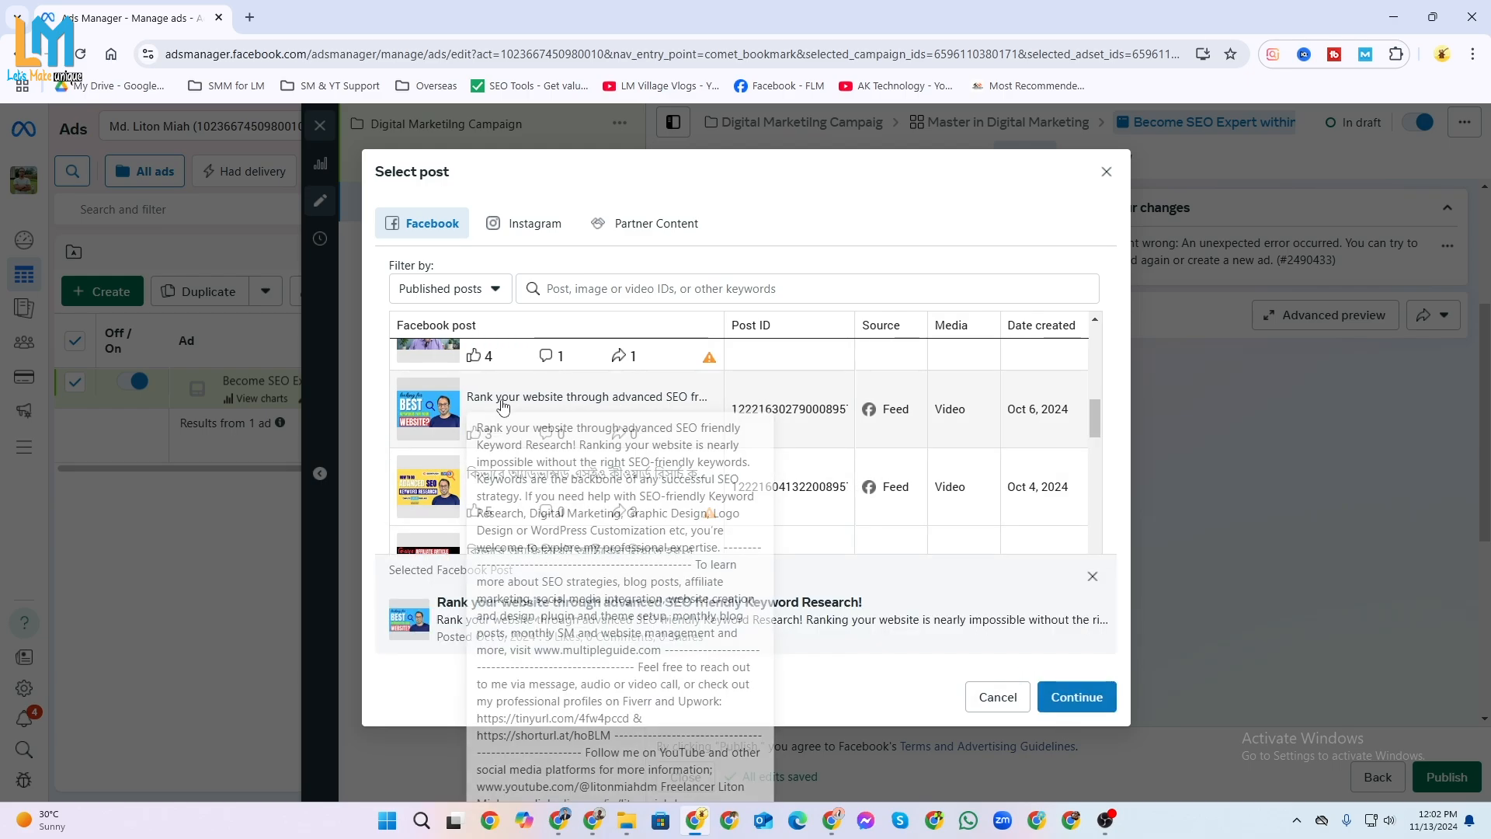
left_click(1076, 699)
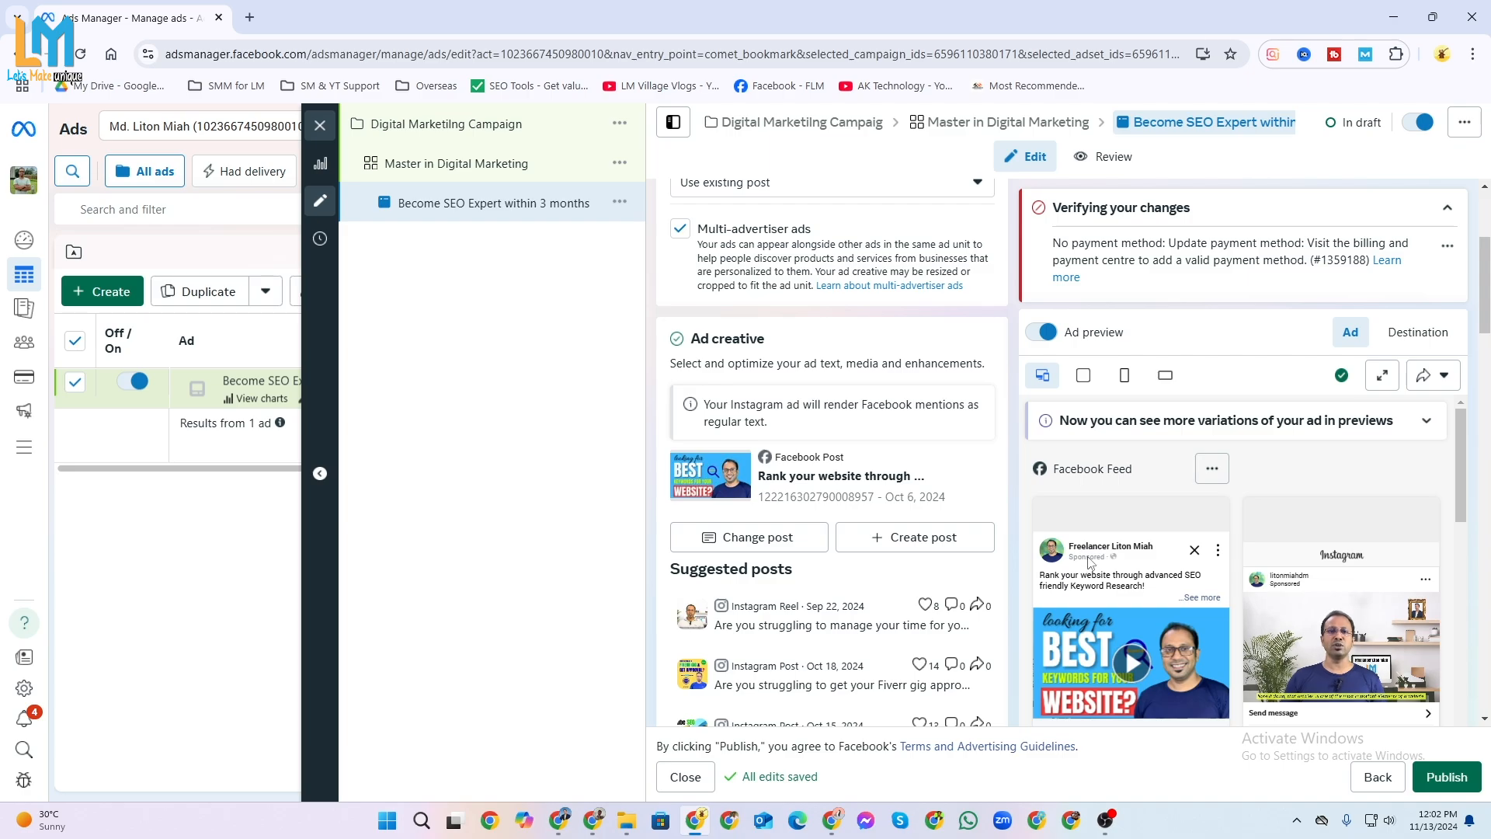
Review the ad previews, primary text, call to action, Advantage+ creative enhancements, message template and tracking settings.
scroll(1111, 567, "down", 1)
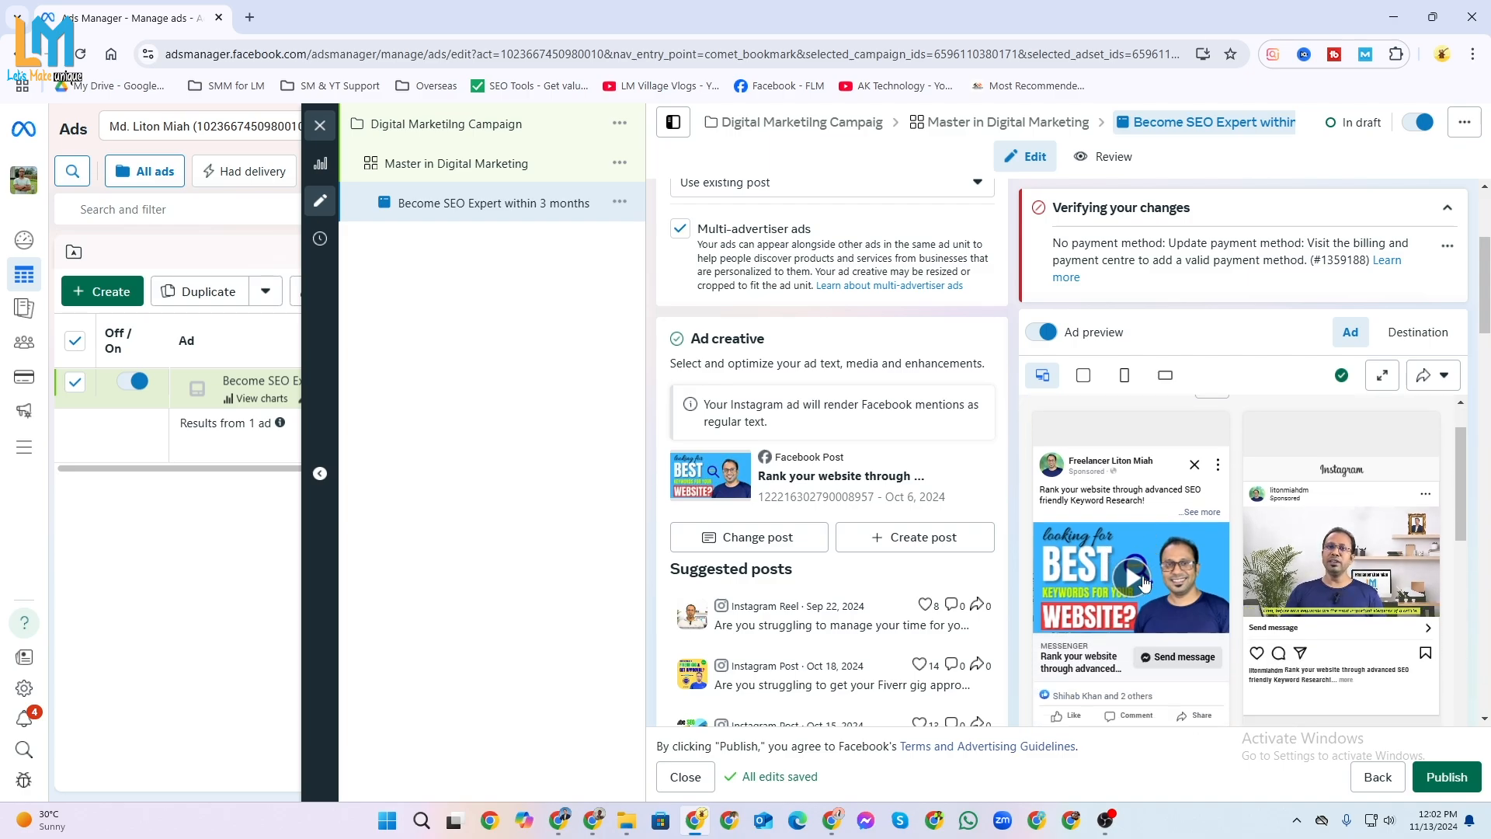
scroll(1126, 606, "down", 1)
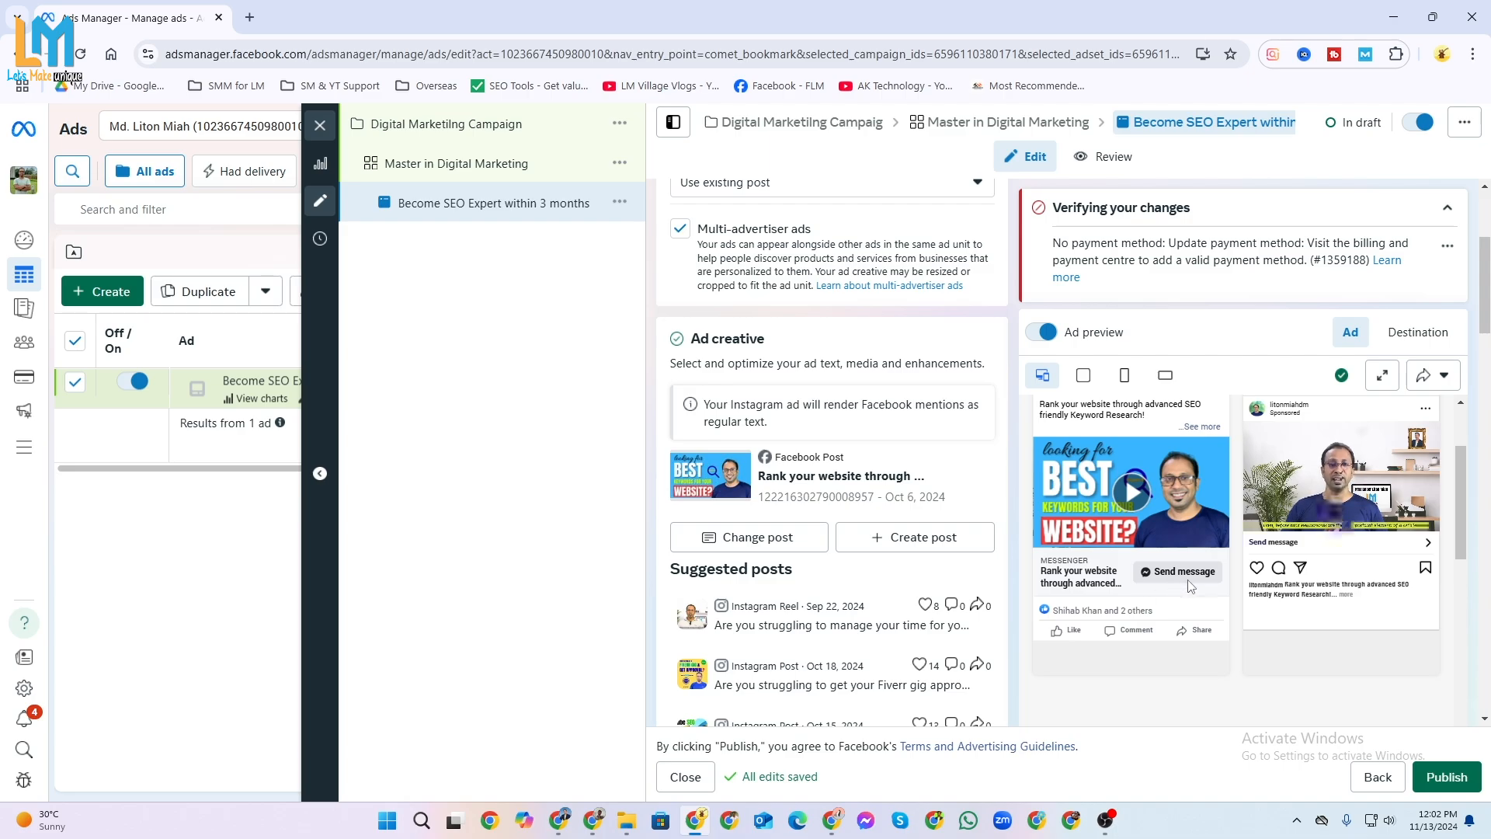
scroll(885, 574, "down", 10)
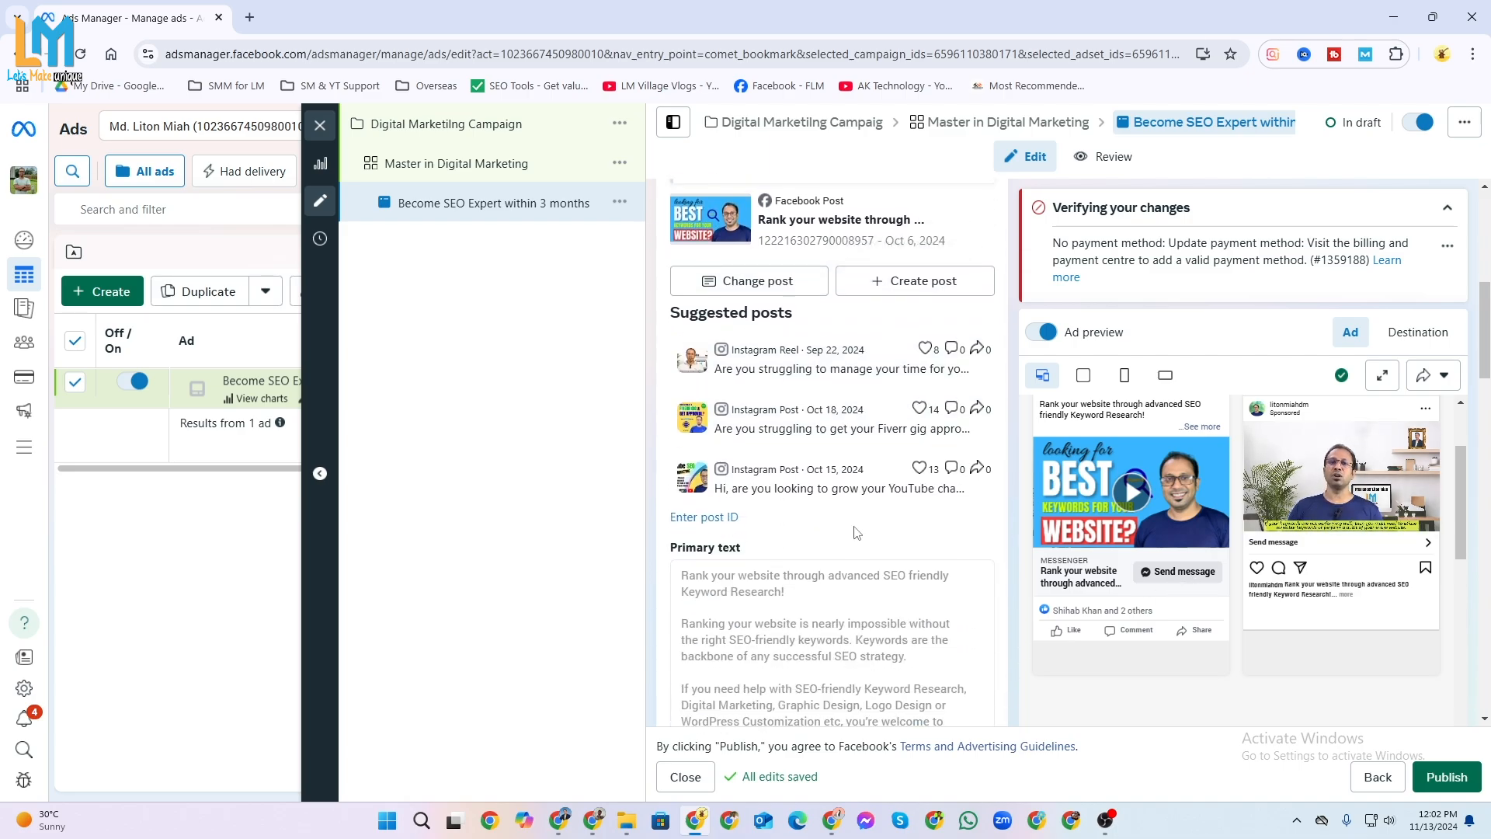
scroll(892, 605, "down", 5)
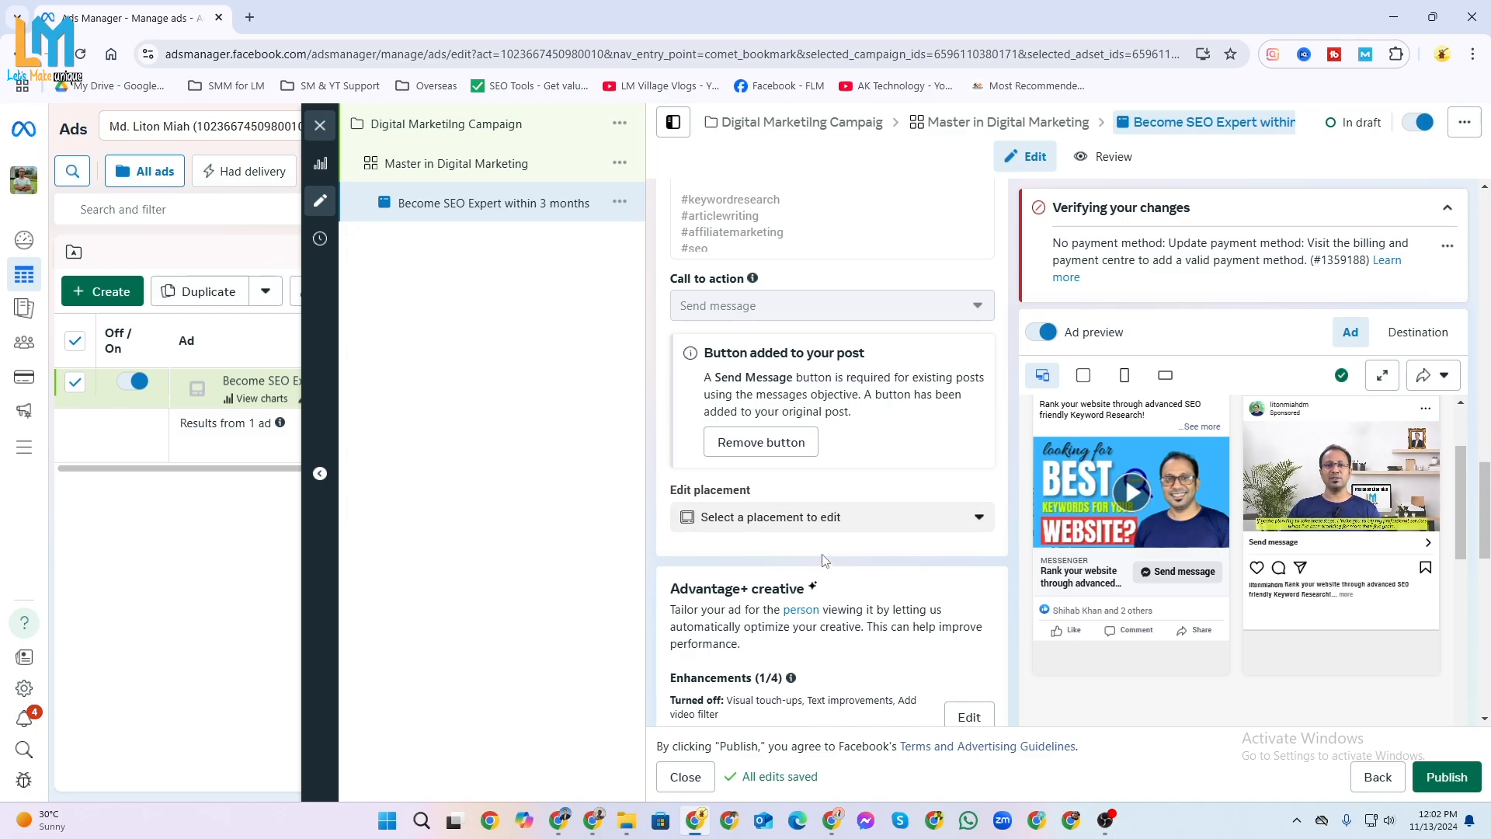
scroll(808, 596, "down", 10)
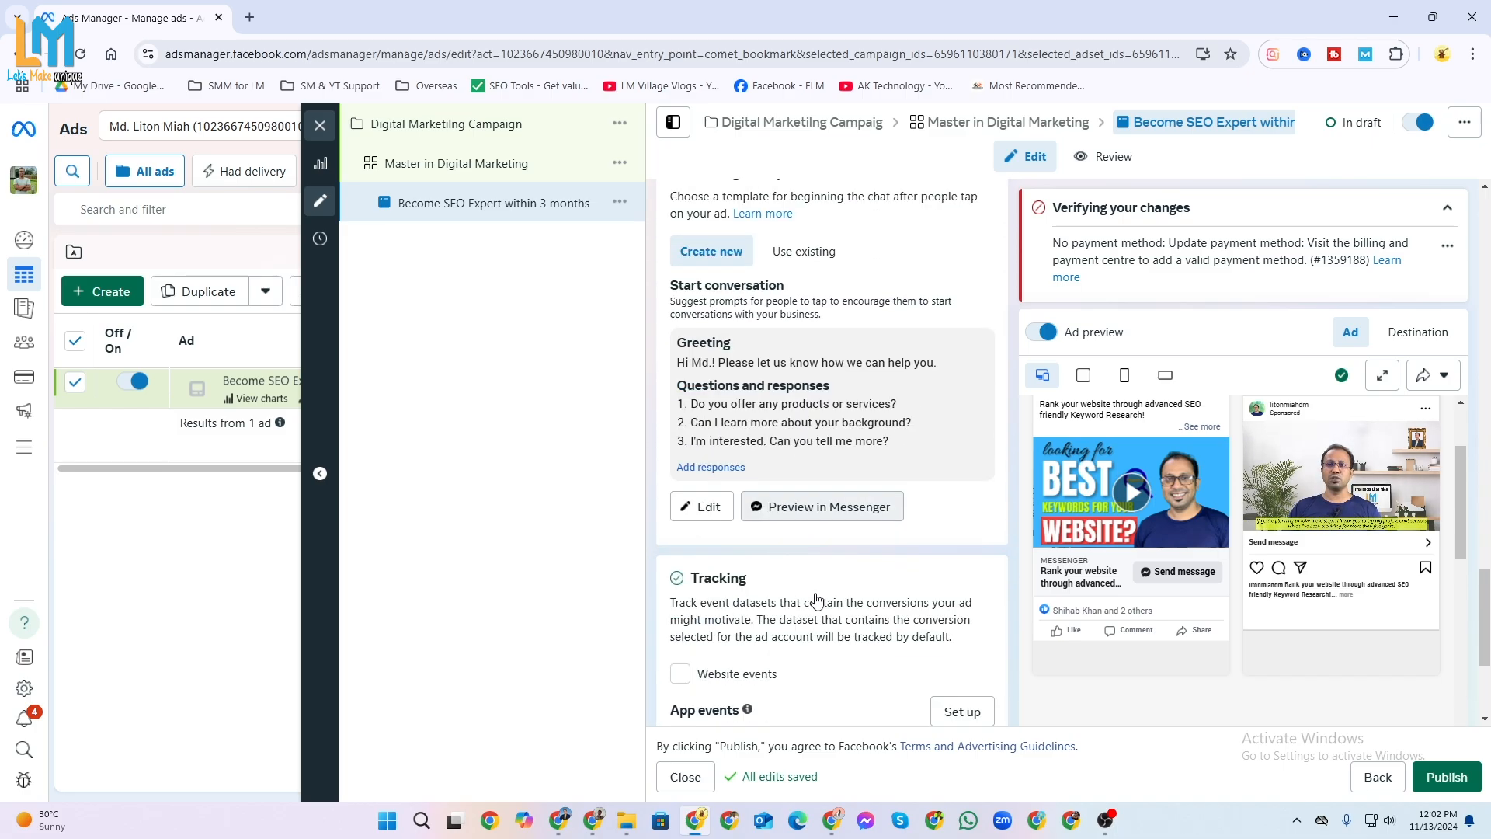
scroll(775, 557, "up", 3)
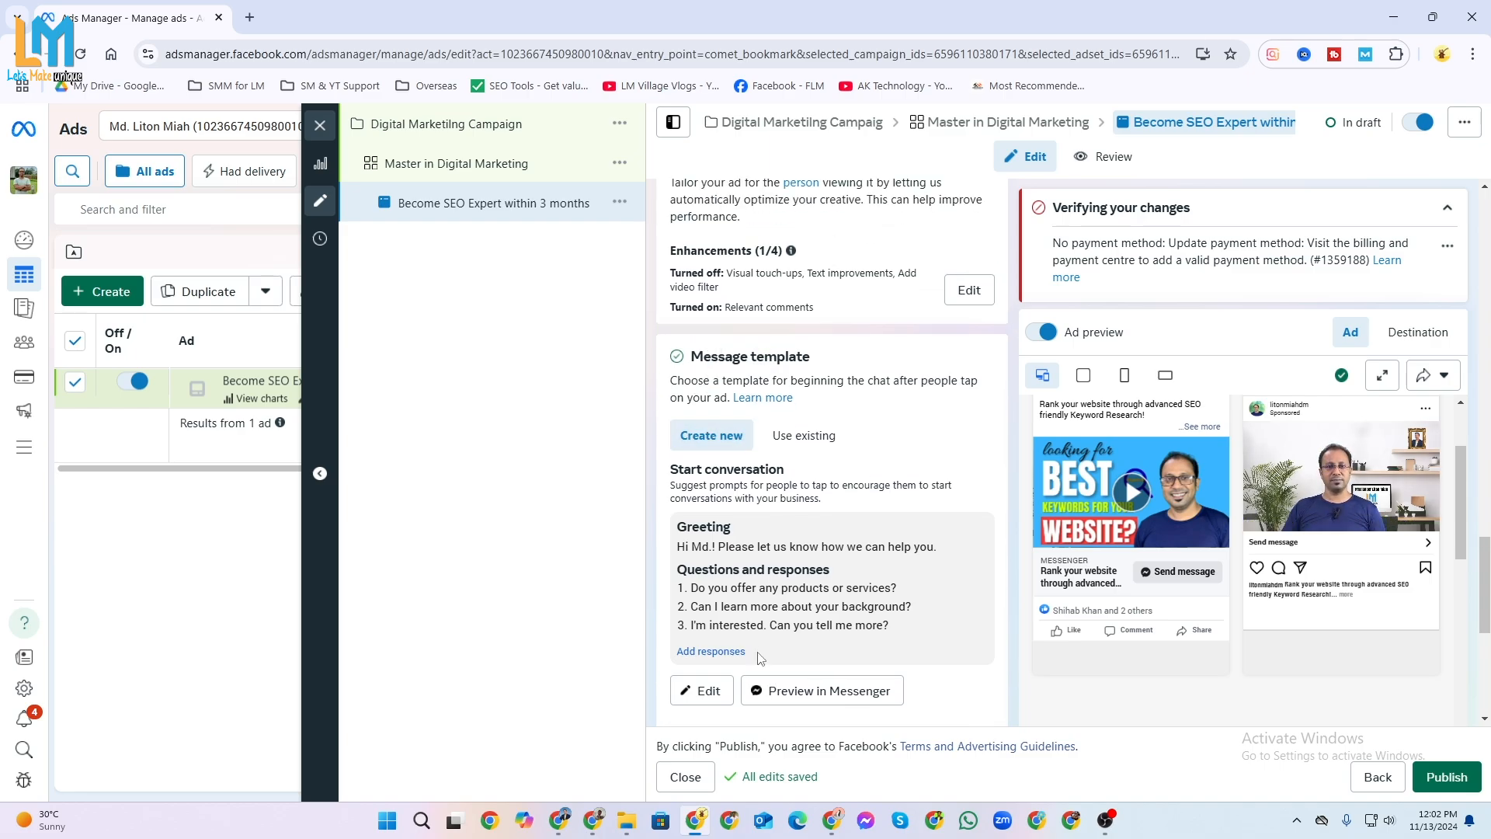
scroll(757, 656, "down", 3)
scroll(713, 612, "down", 3)
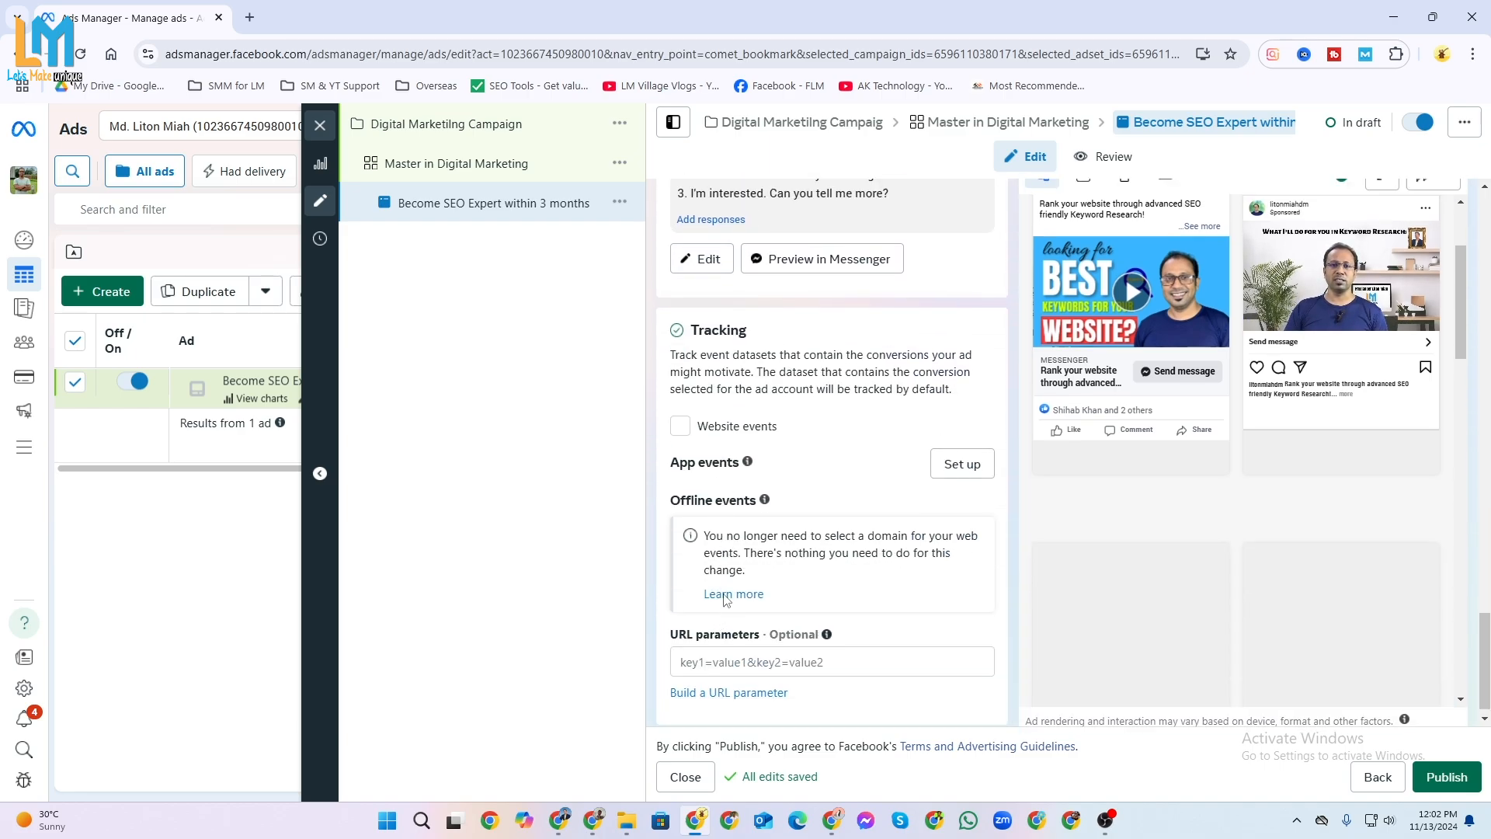
scroll(745, 606, "up", 6)
scroll(930, 518, "up", 5)
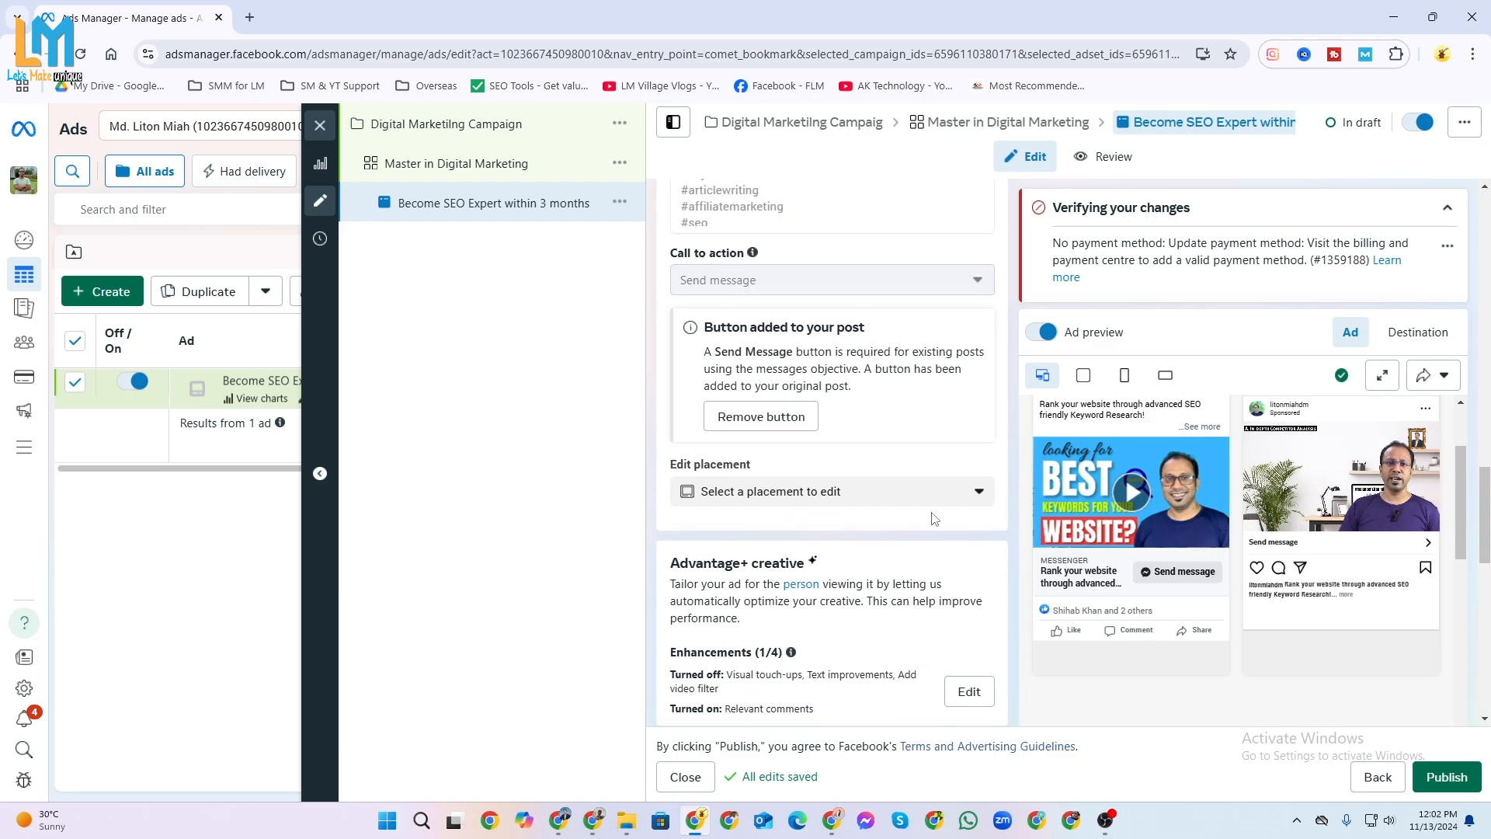
scroll(930, 518, "up", 10)
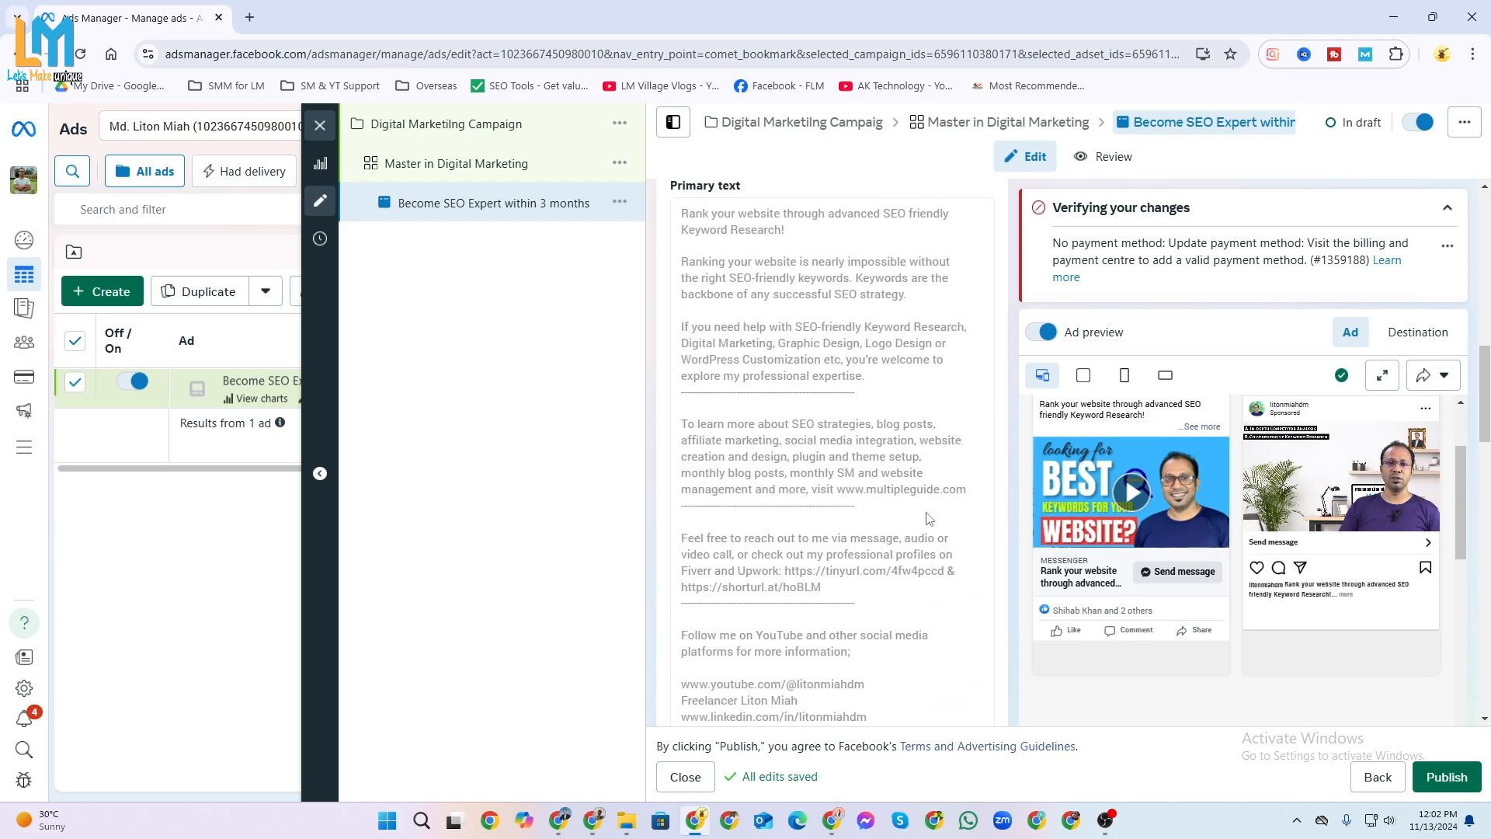
scroll(921, 525, "up", 10)
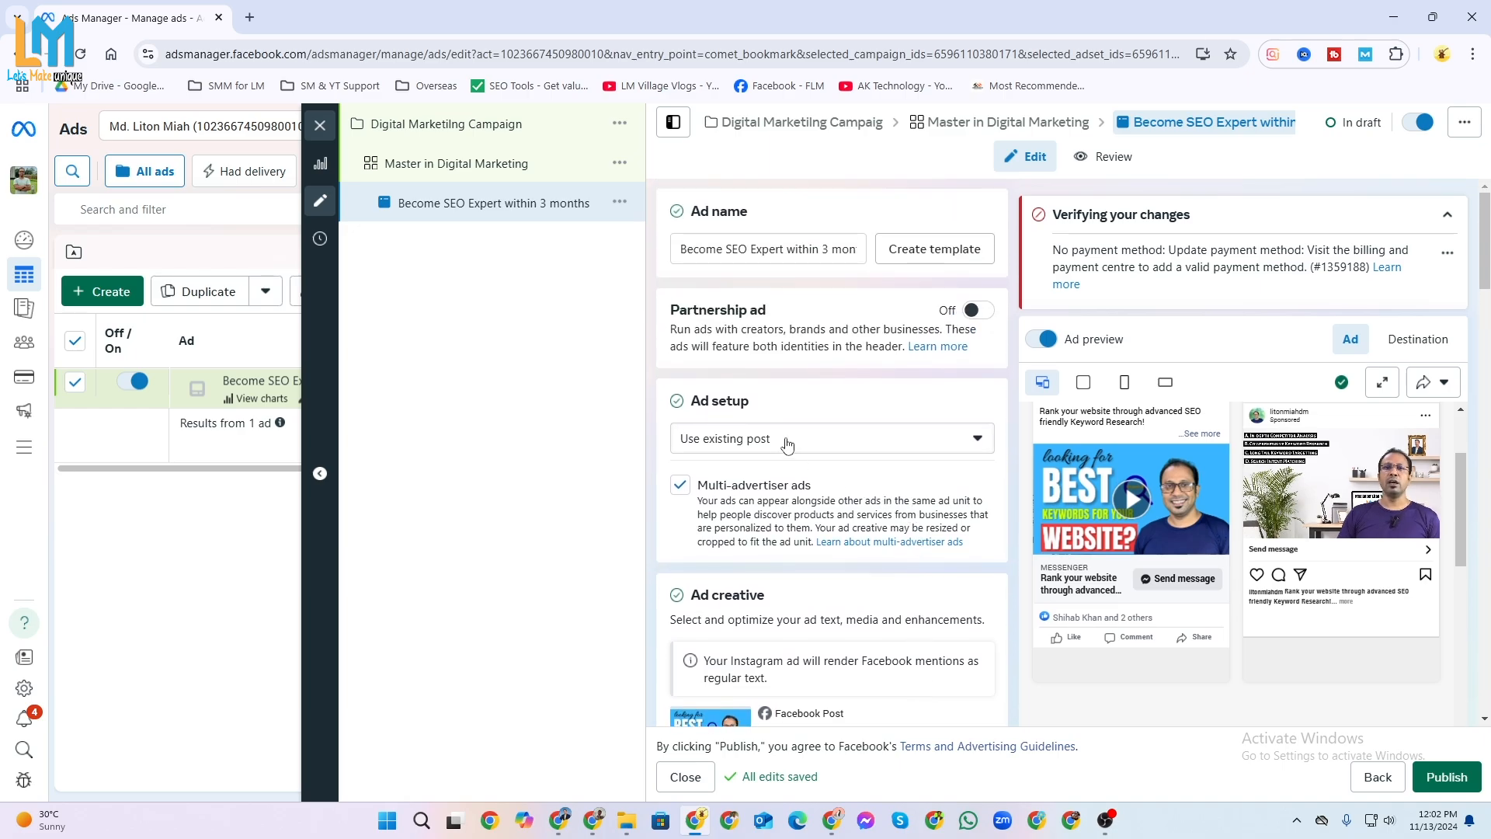
Change the ad setup from using an existing post to Create ad.
left_click(960, 448)
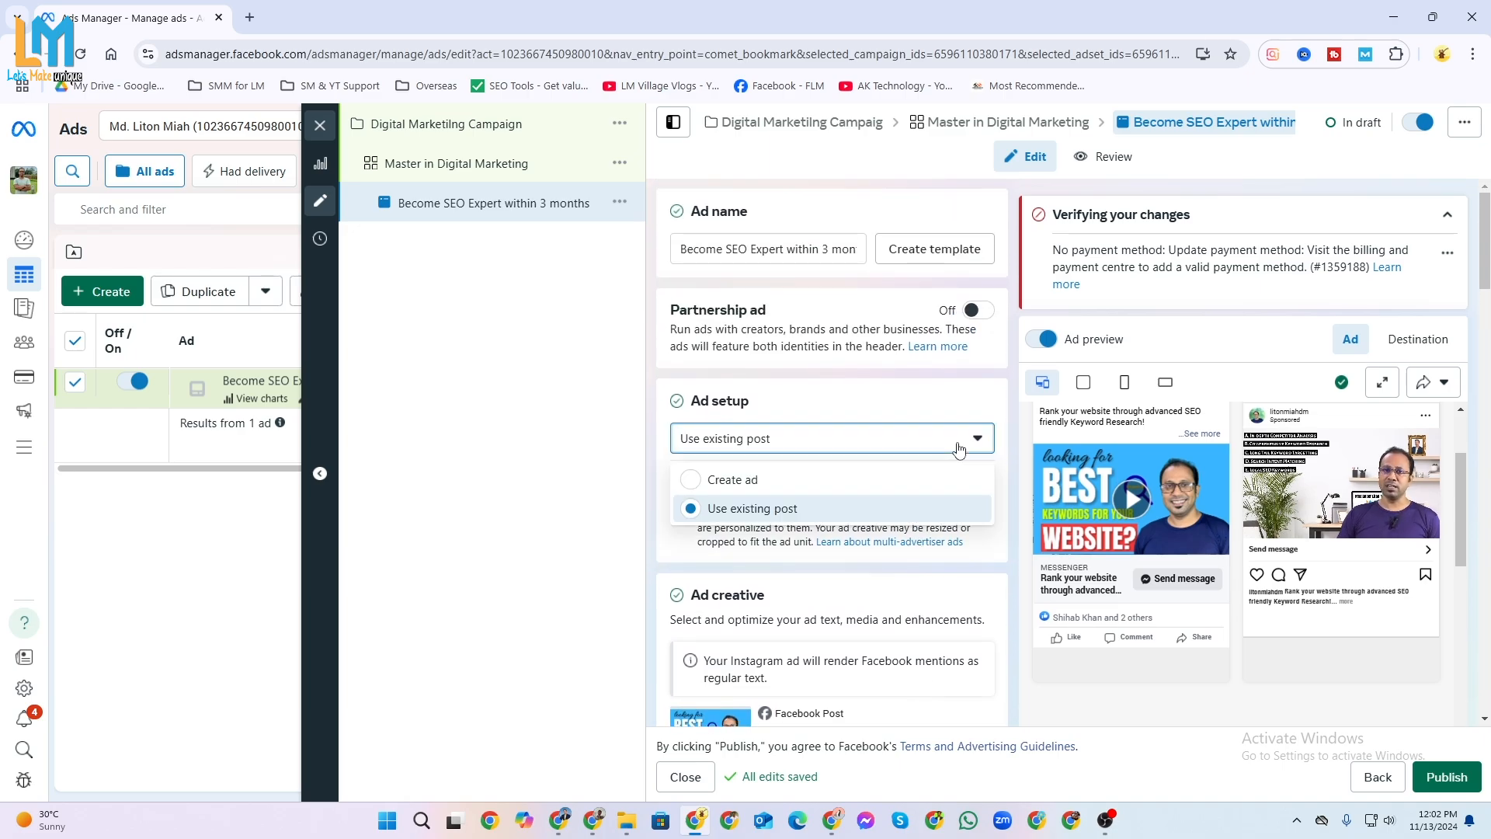
left_click(786, 482)
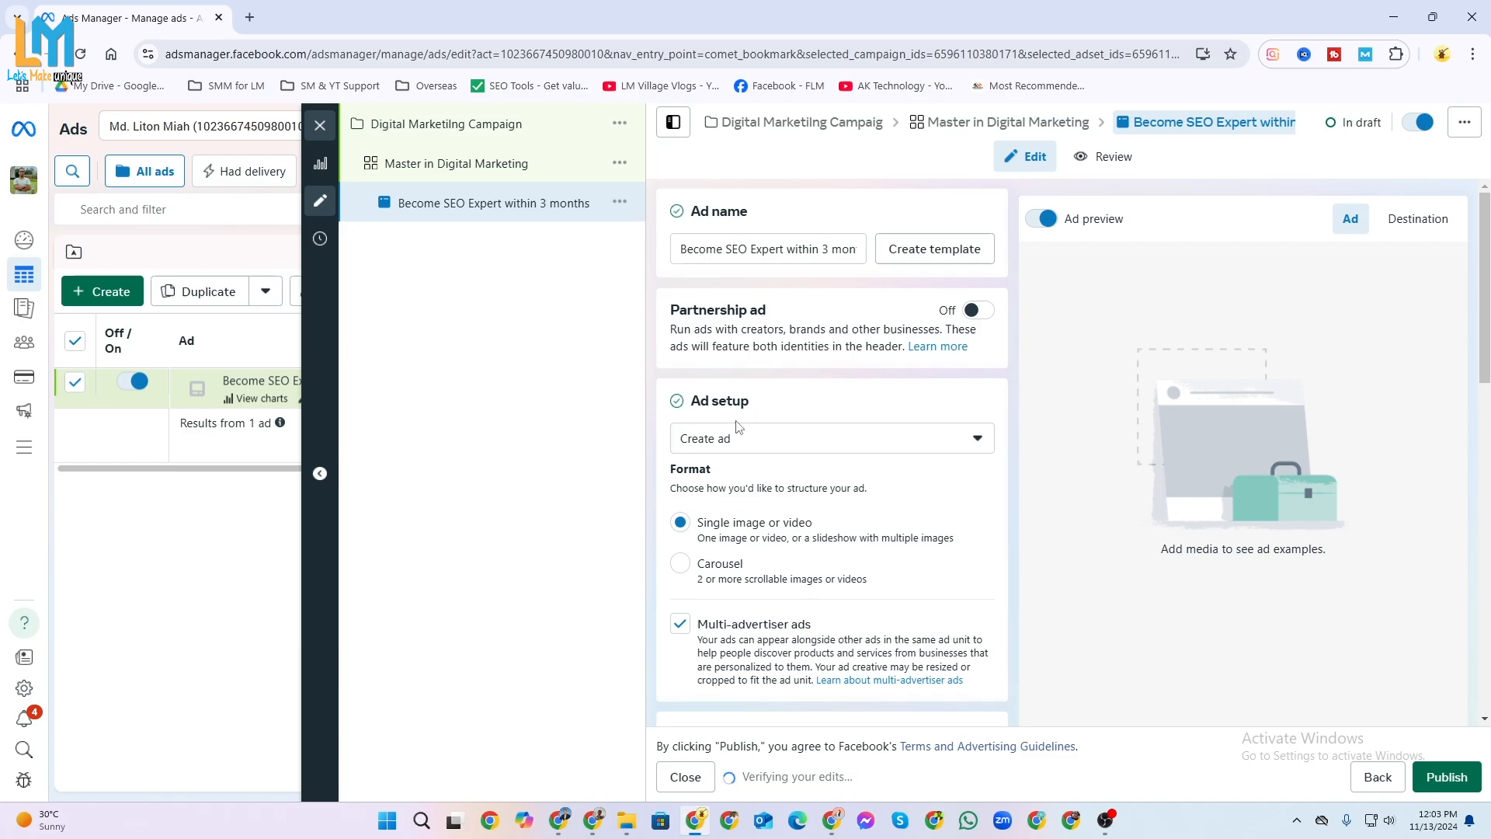
left_click(761, 445)
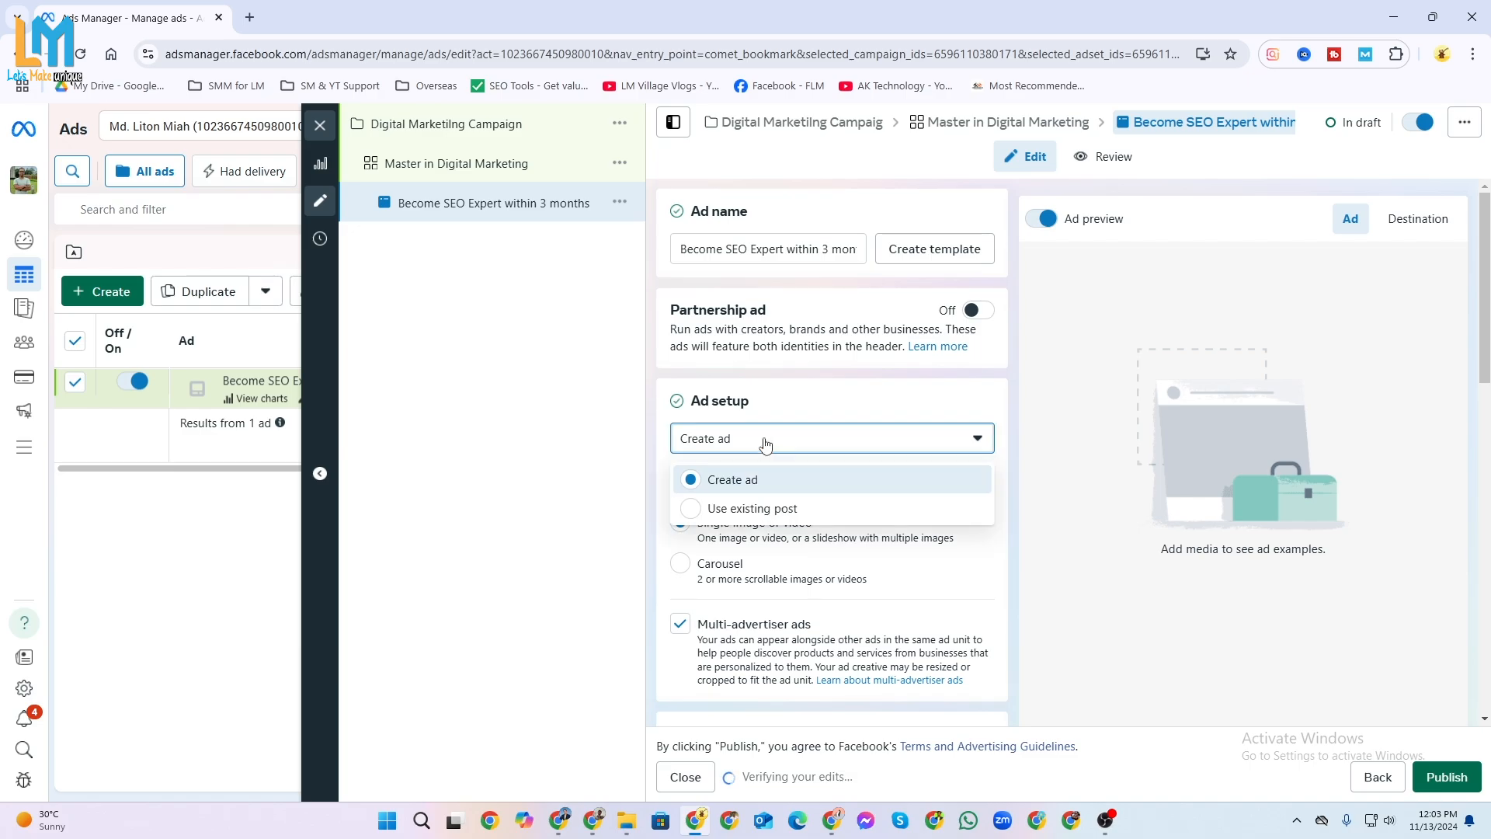
left_click(884, 405)
Start setting up the ad creative as a video ad.
scroll(775, 483, "down", 2)
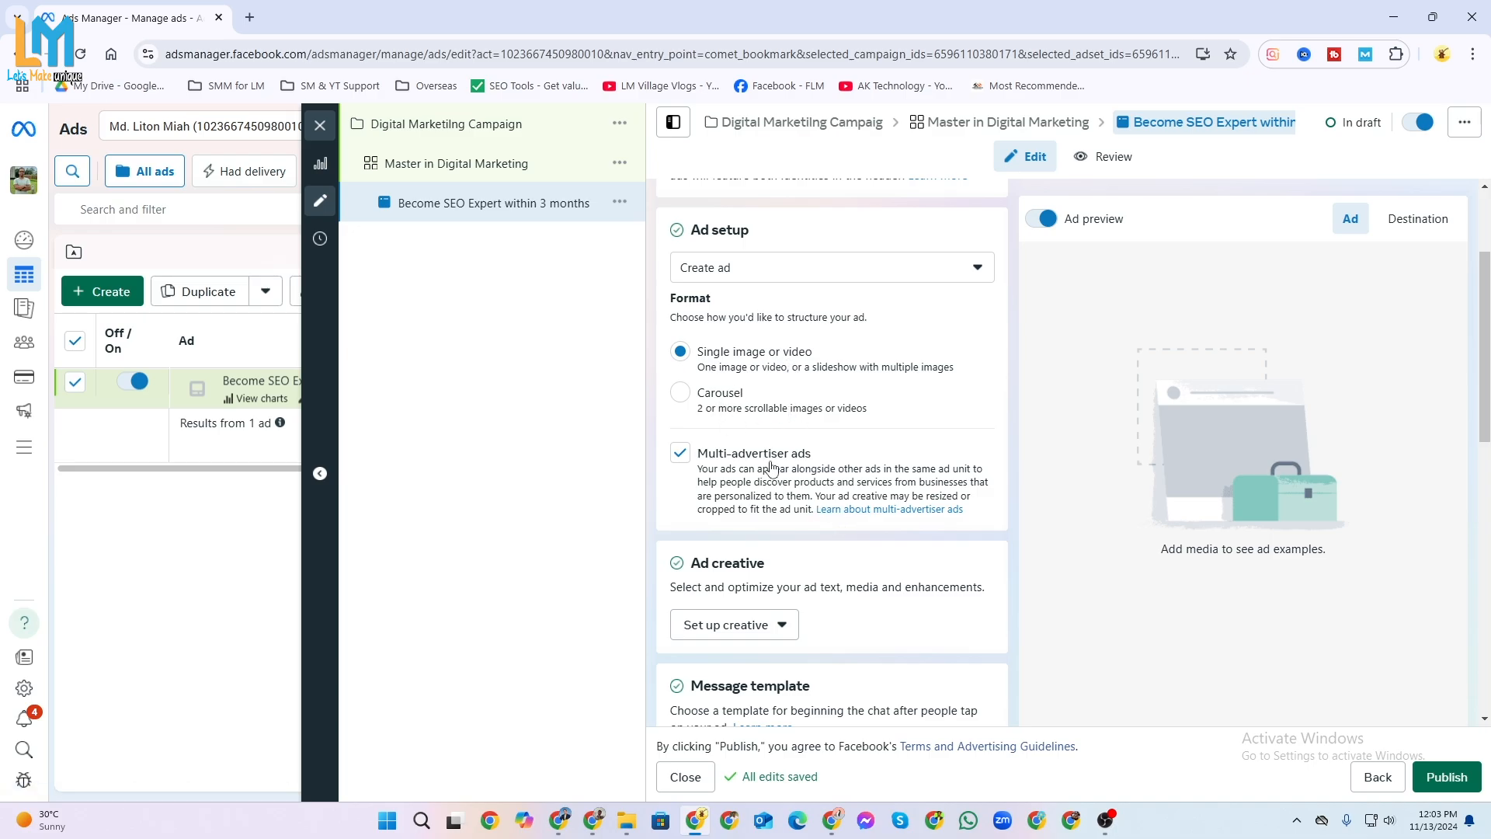
scroll(769, 535, "down", 3)
scroll(769, 505, "up", 2)
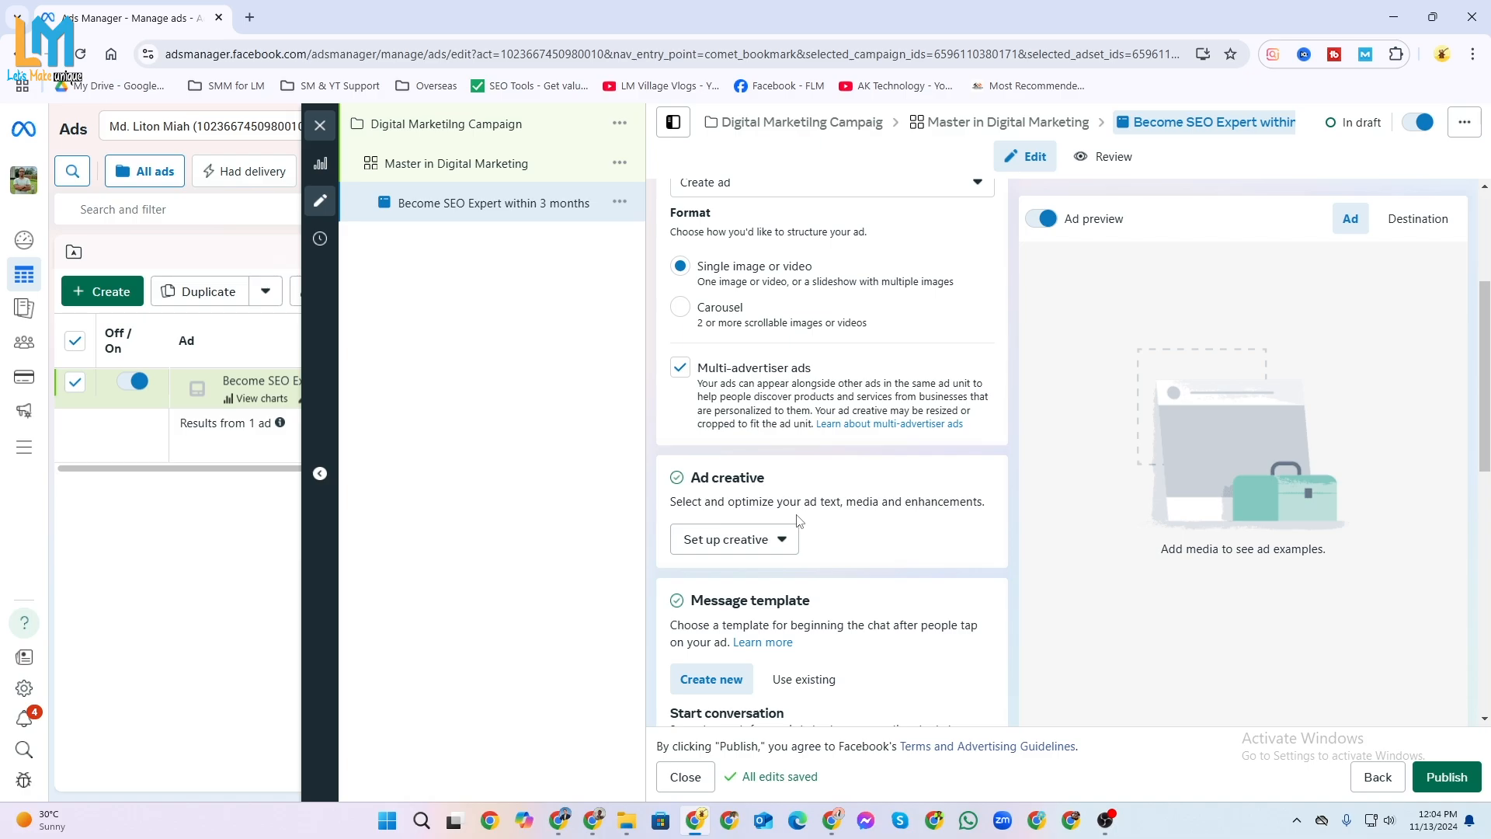
left_click(777, 549)
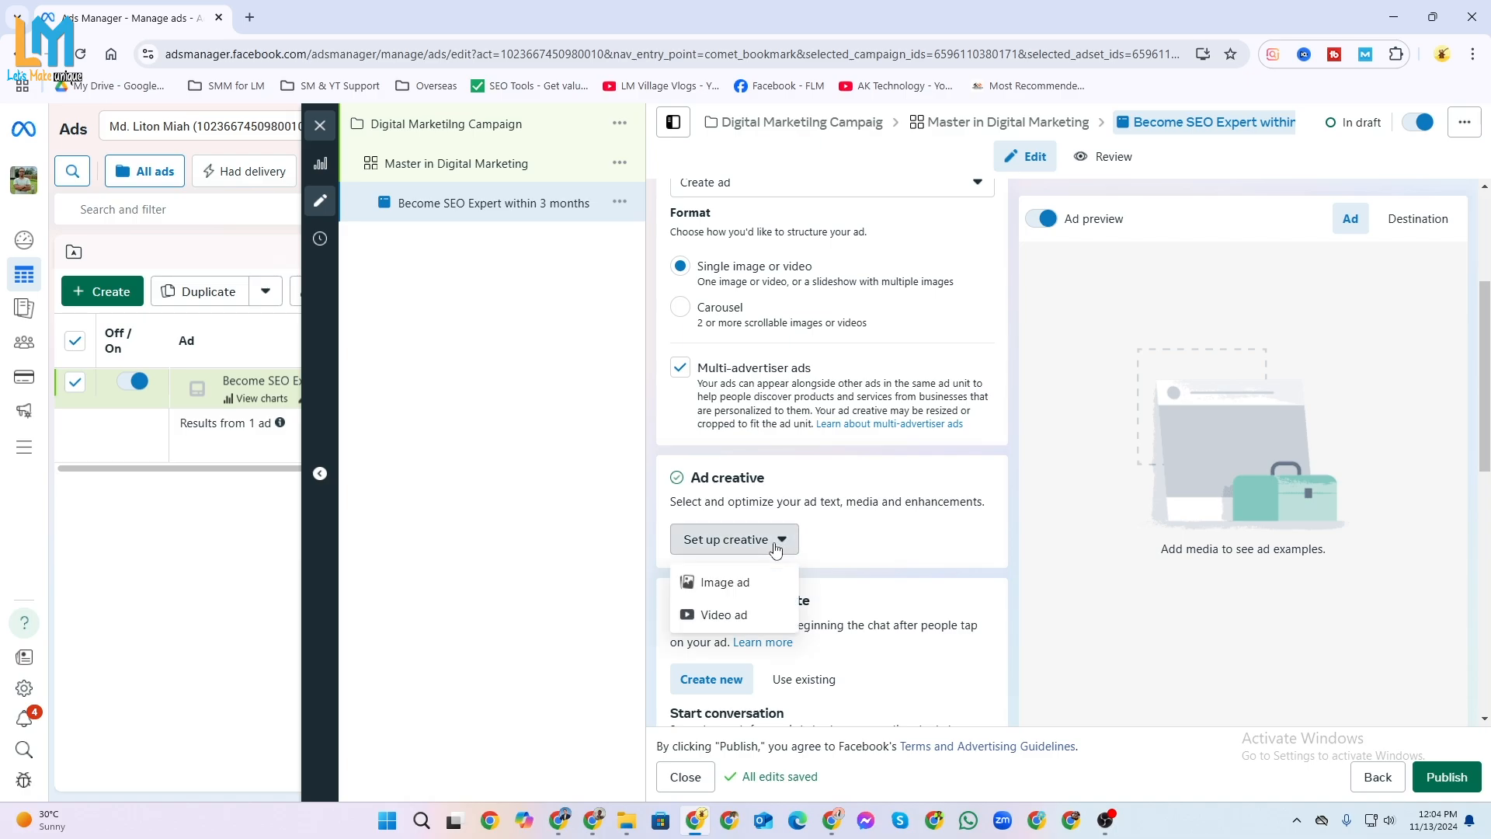
left_click(724, 616)
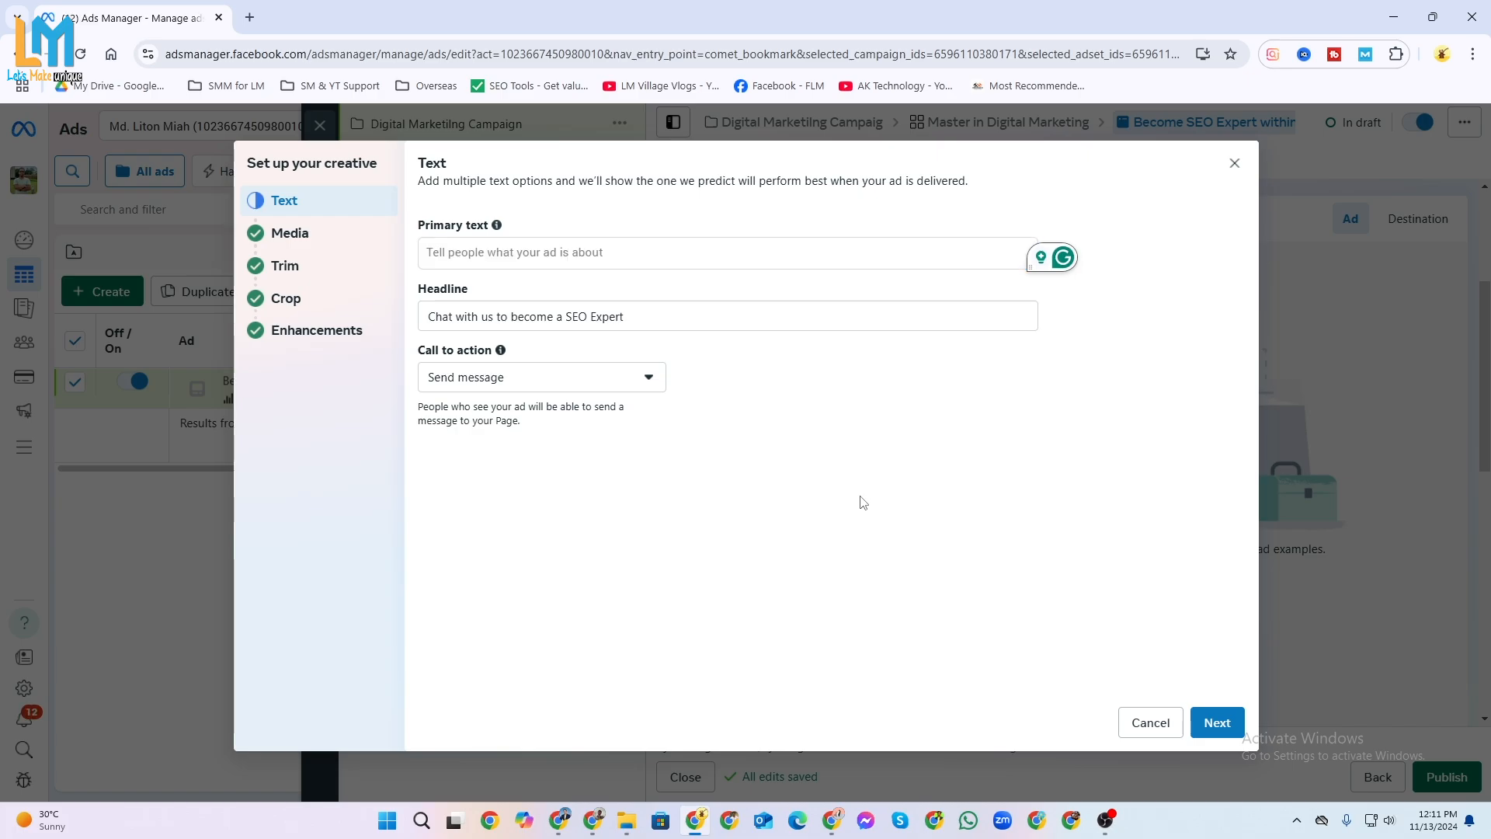
Enter "We will guide you to become your desired profession. Contact us through the provided number." as the ad's primary text.
left_click(589, 260)
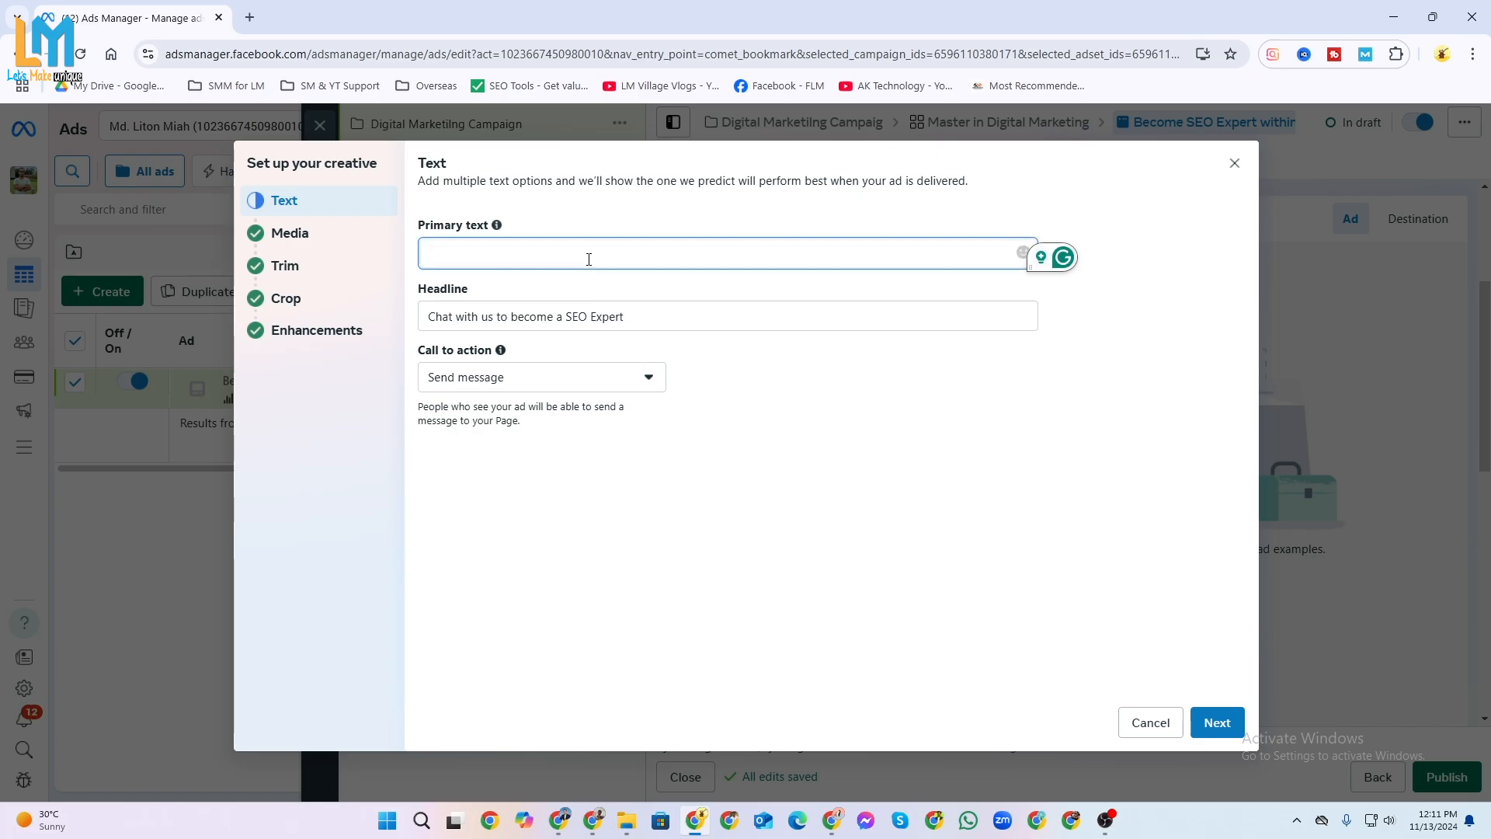
type("Wanna become a master of SEO Expert? We will guide you to become your desired profession. Contact us through the provided number.")
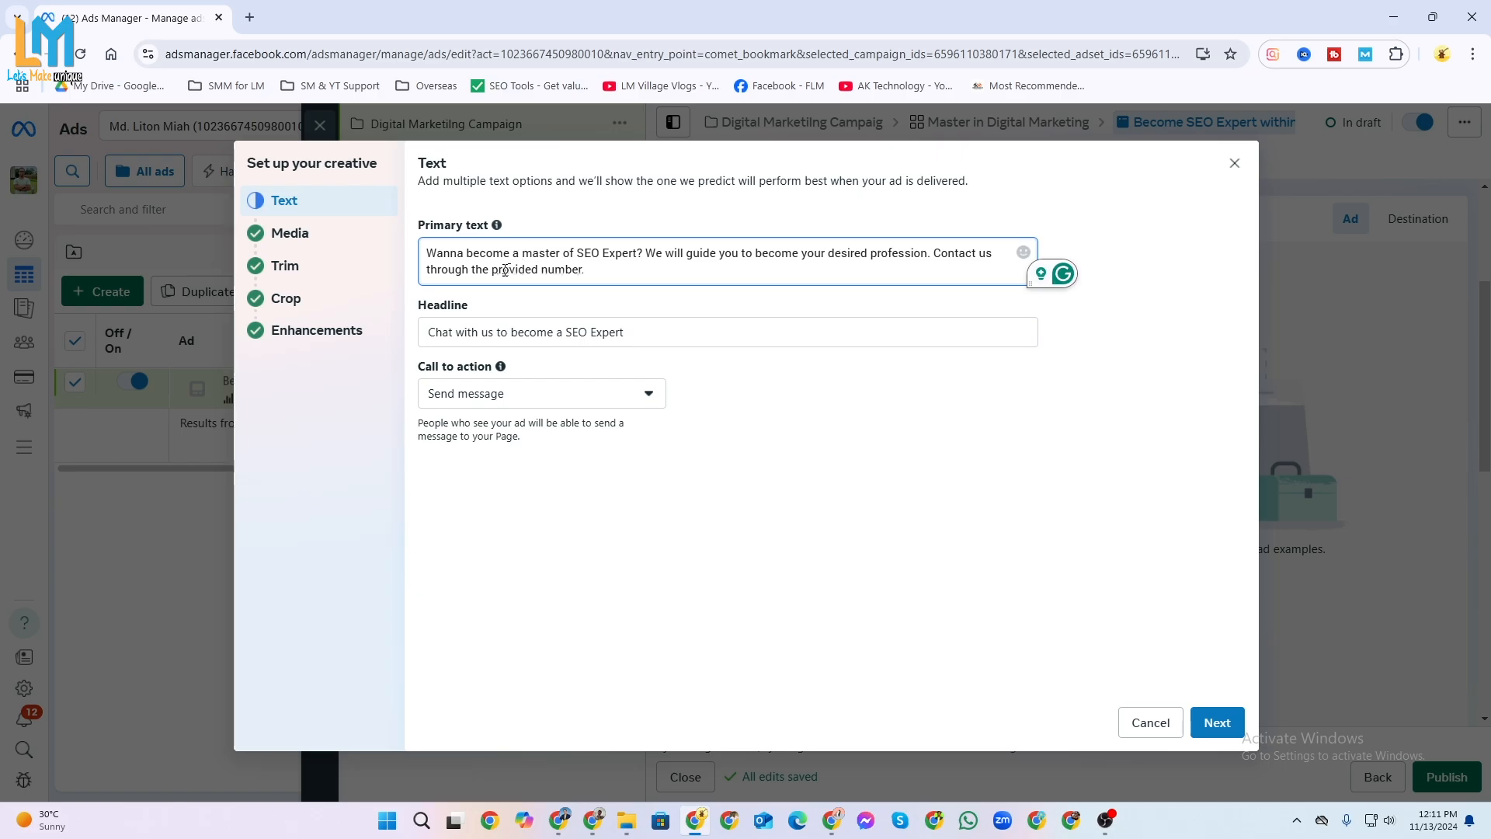
left_click_drag(428, 253, 644, 251)
key("ctrl+c")
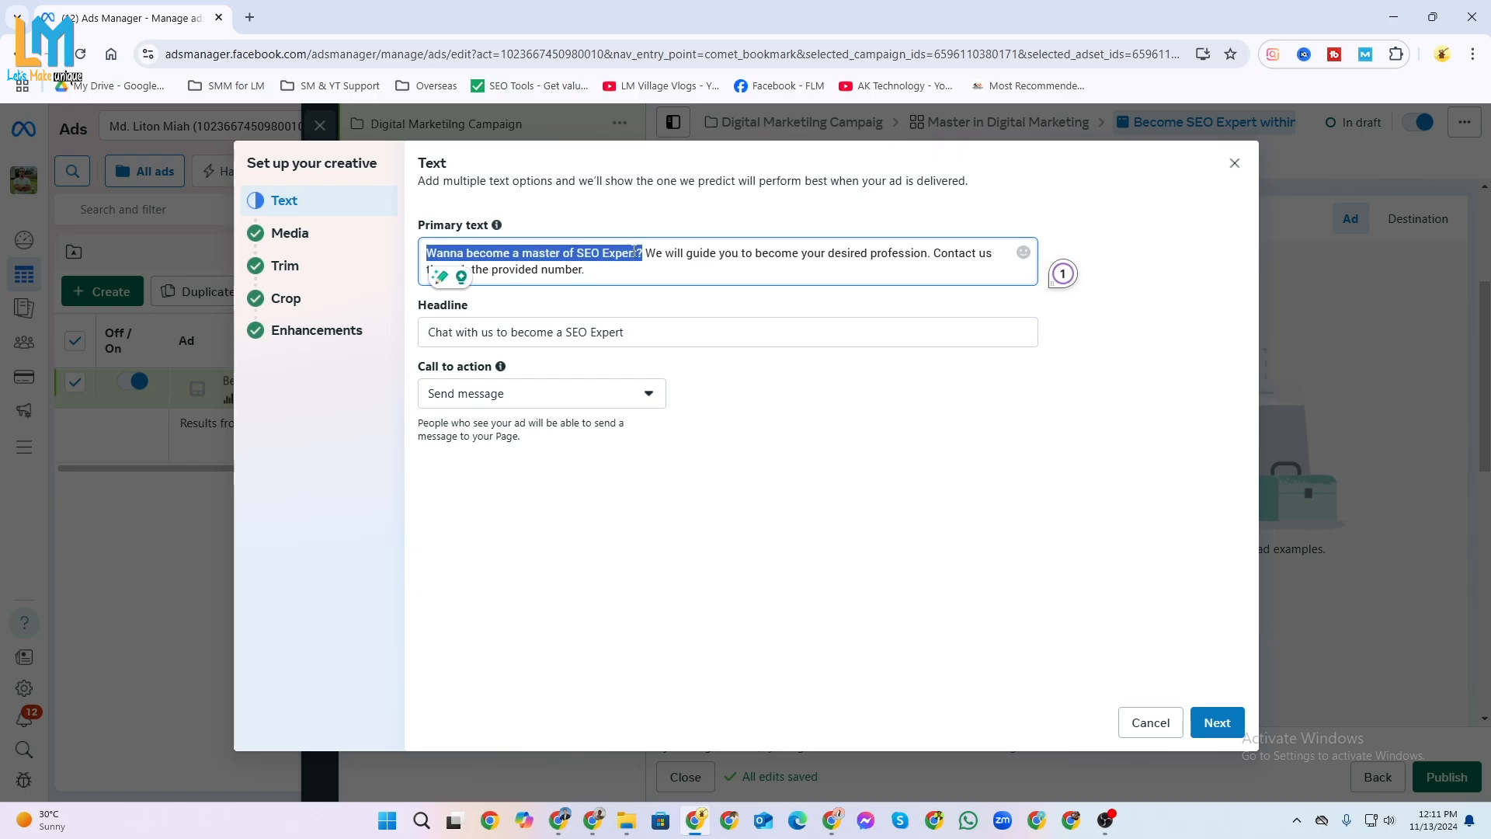
key("BackSpace")
Replace the ad headline with "Wanna become a master of SEO Expert?".
key("ctrl+a")
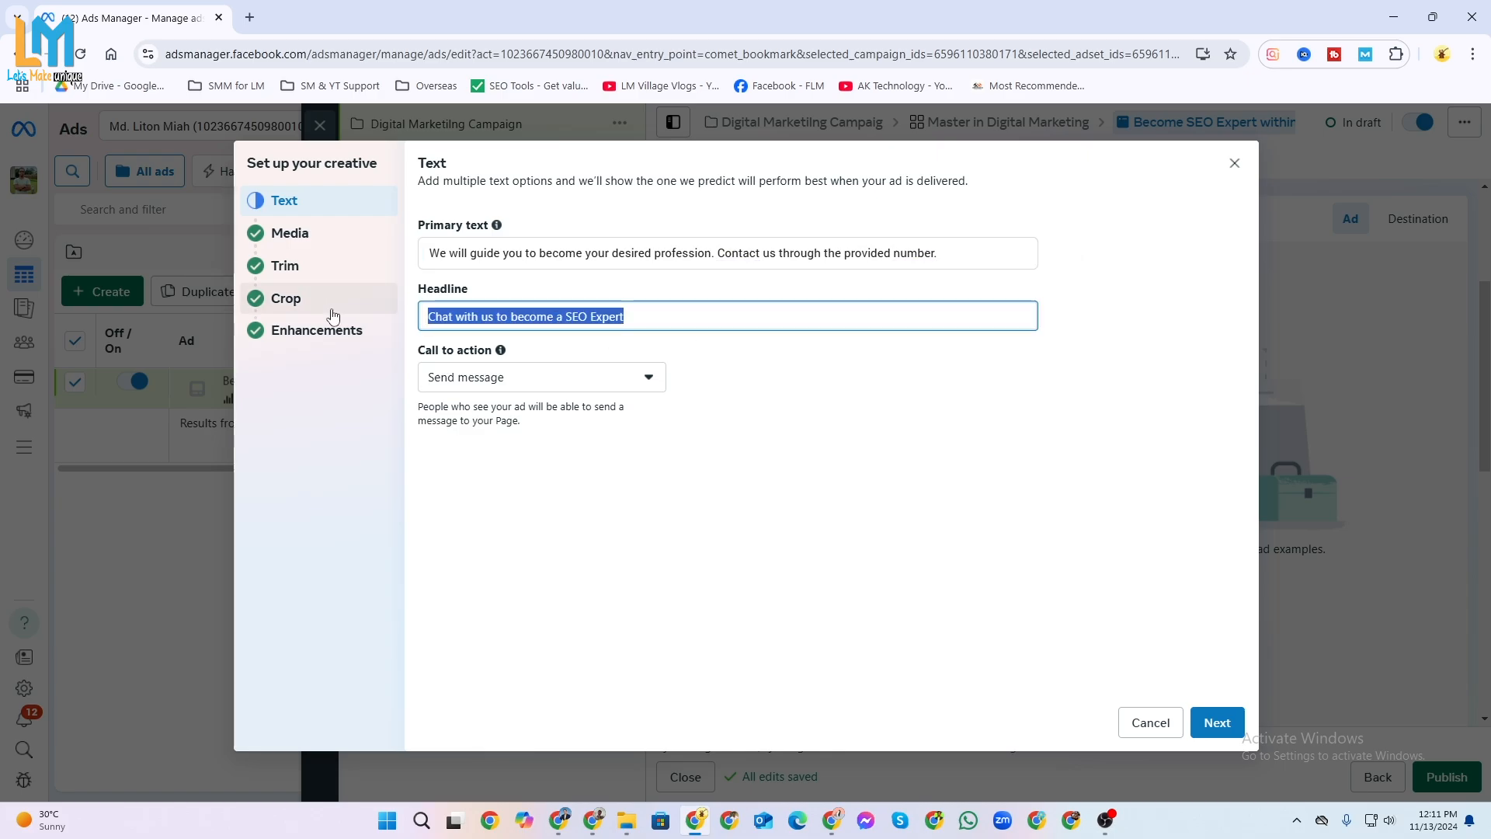
key("BackSpace")
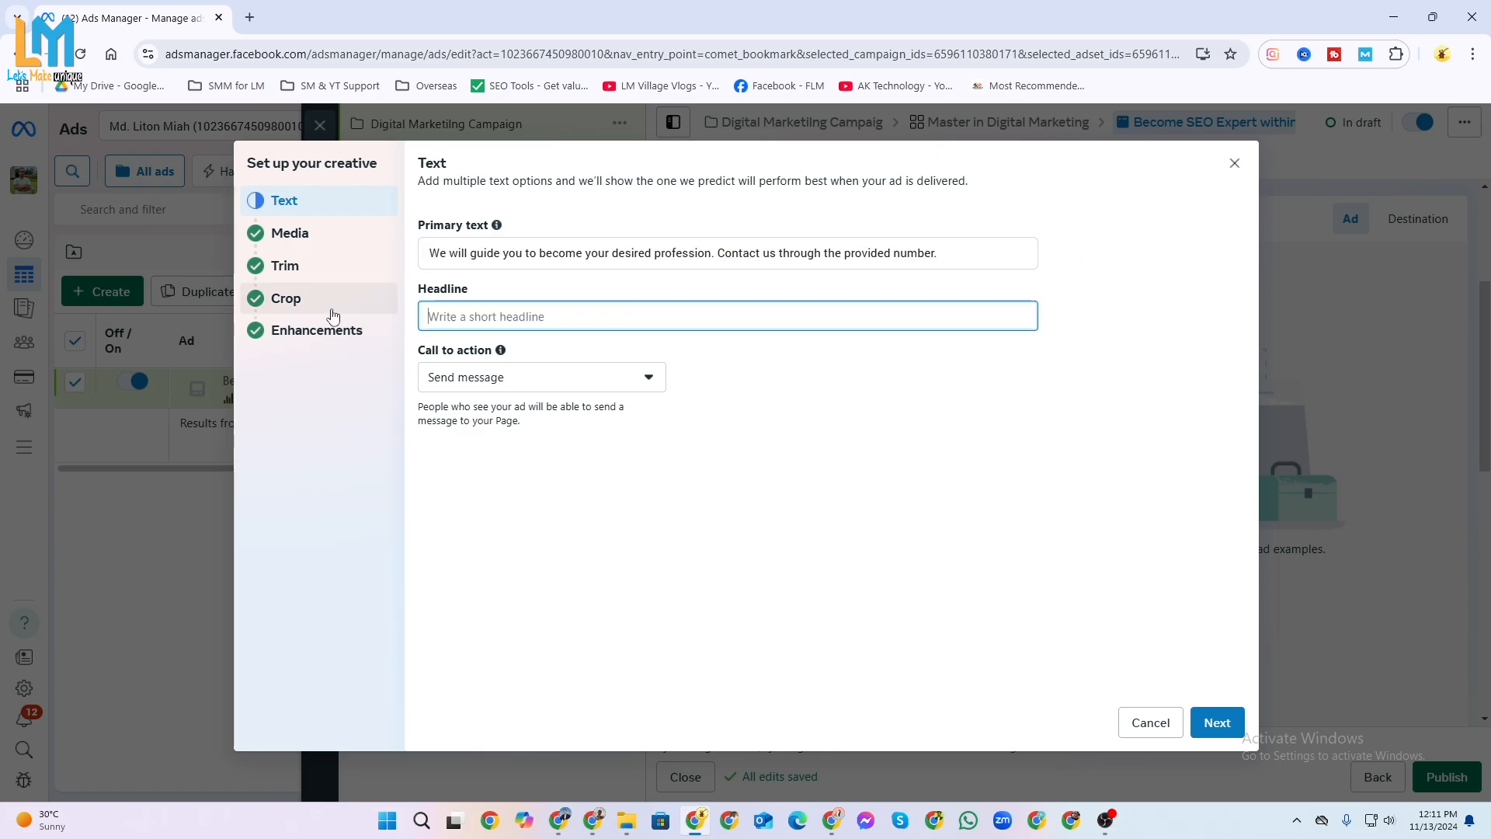
key("ctrl+v")
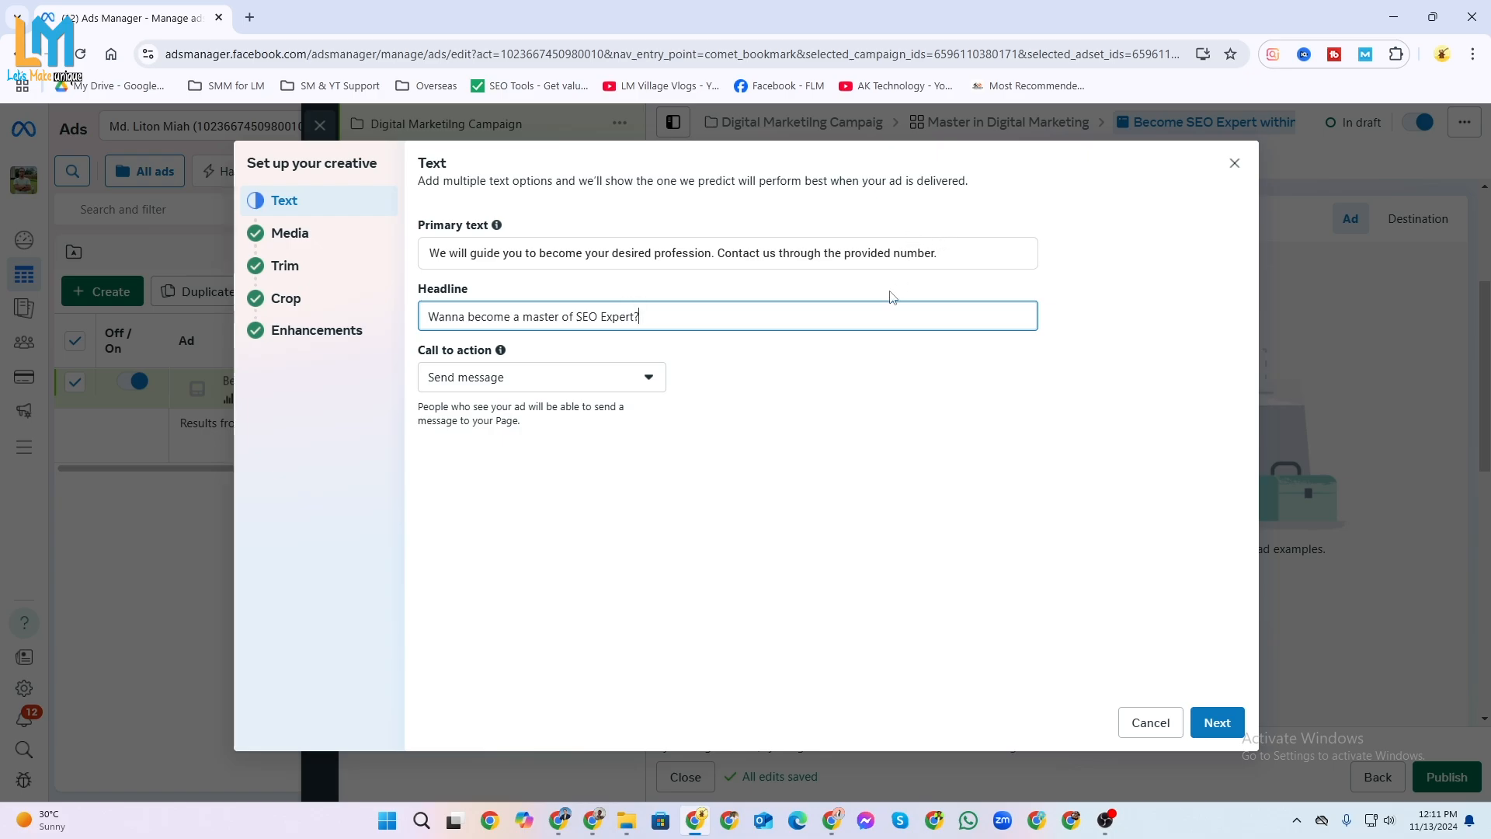
Set the call to action to Contact us and continue to the media selection.
left_click(558, 389)
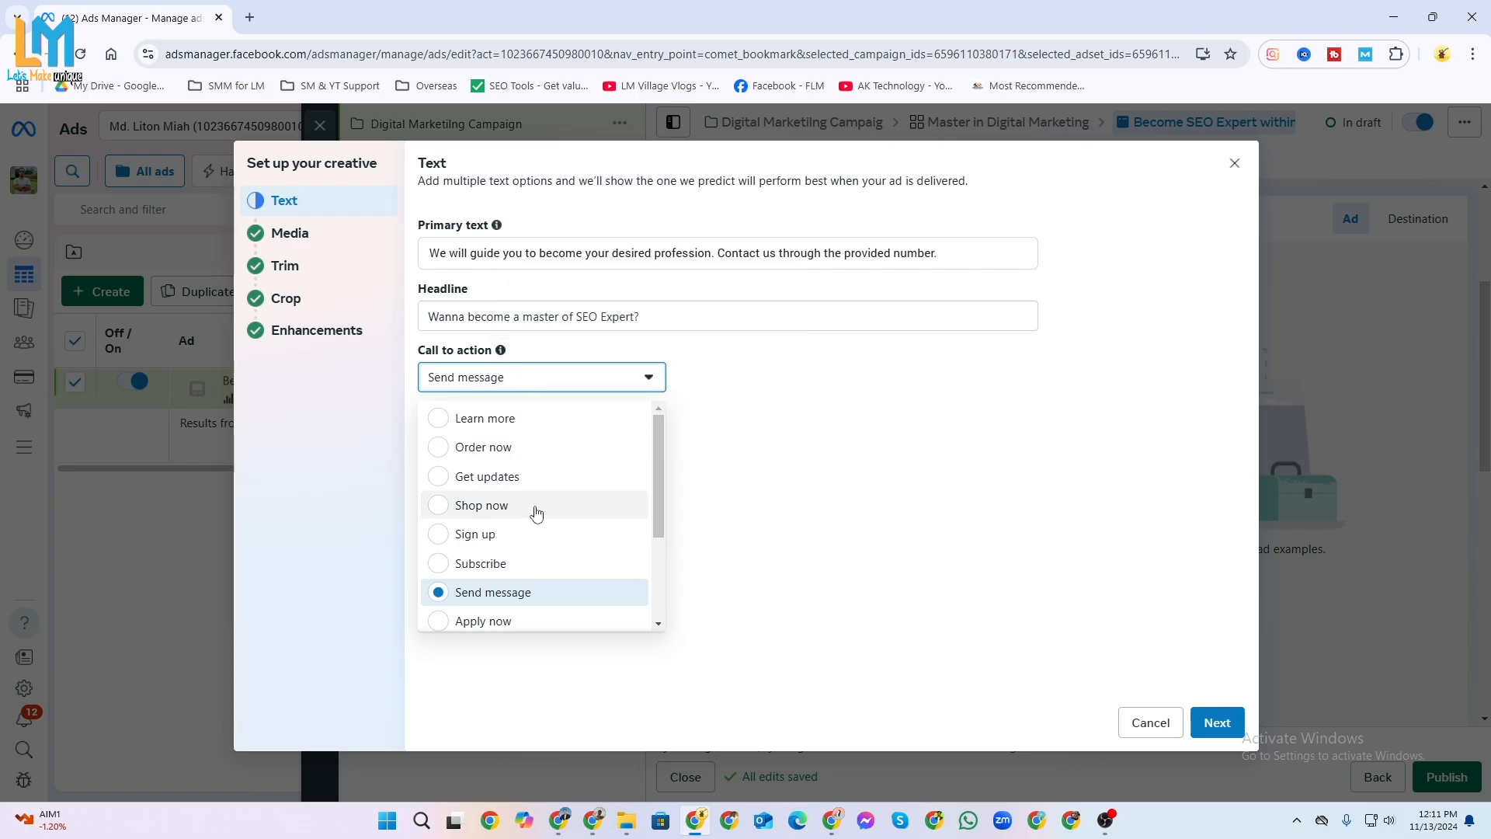
scroll(528, 575, "down", 3)
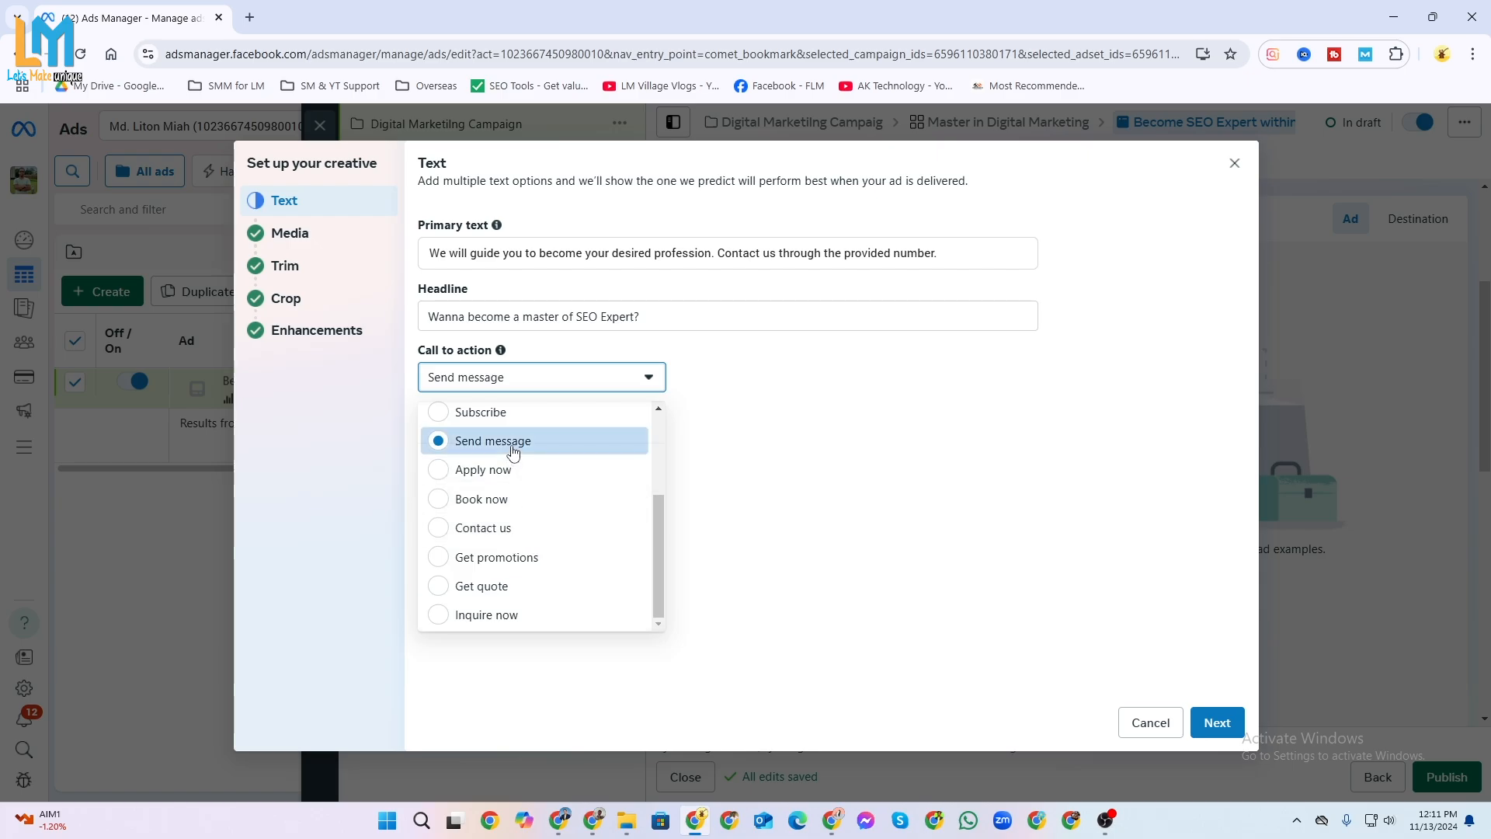
left_click(444, 529)
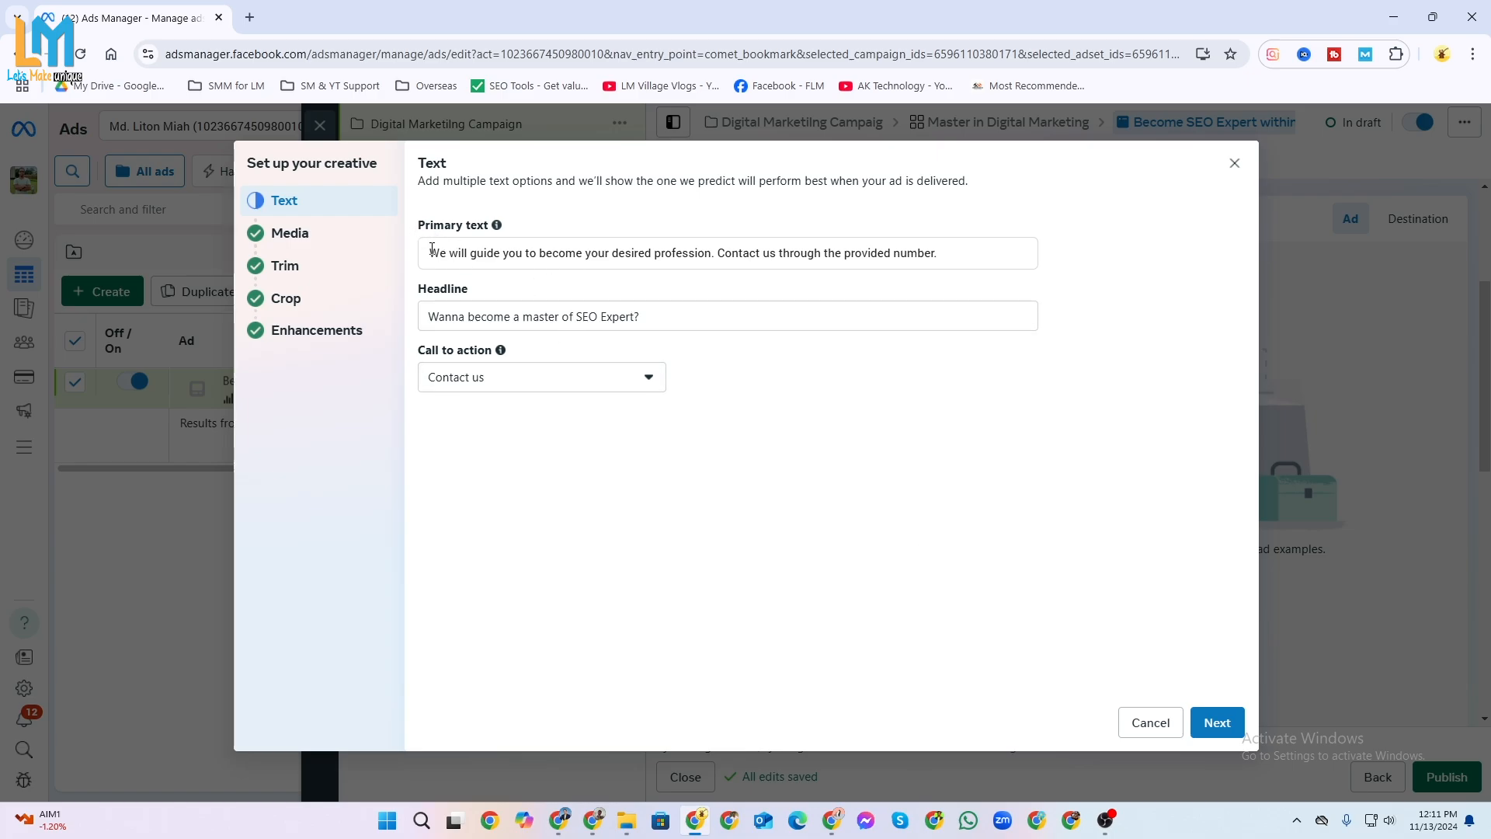
left_click(432, 249)
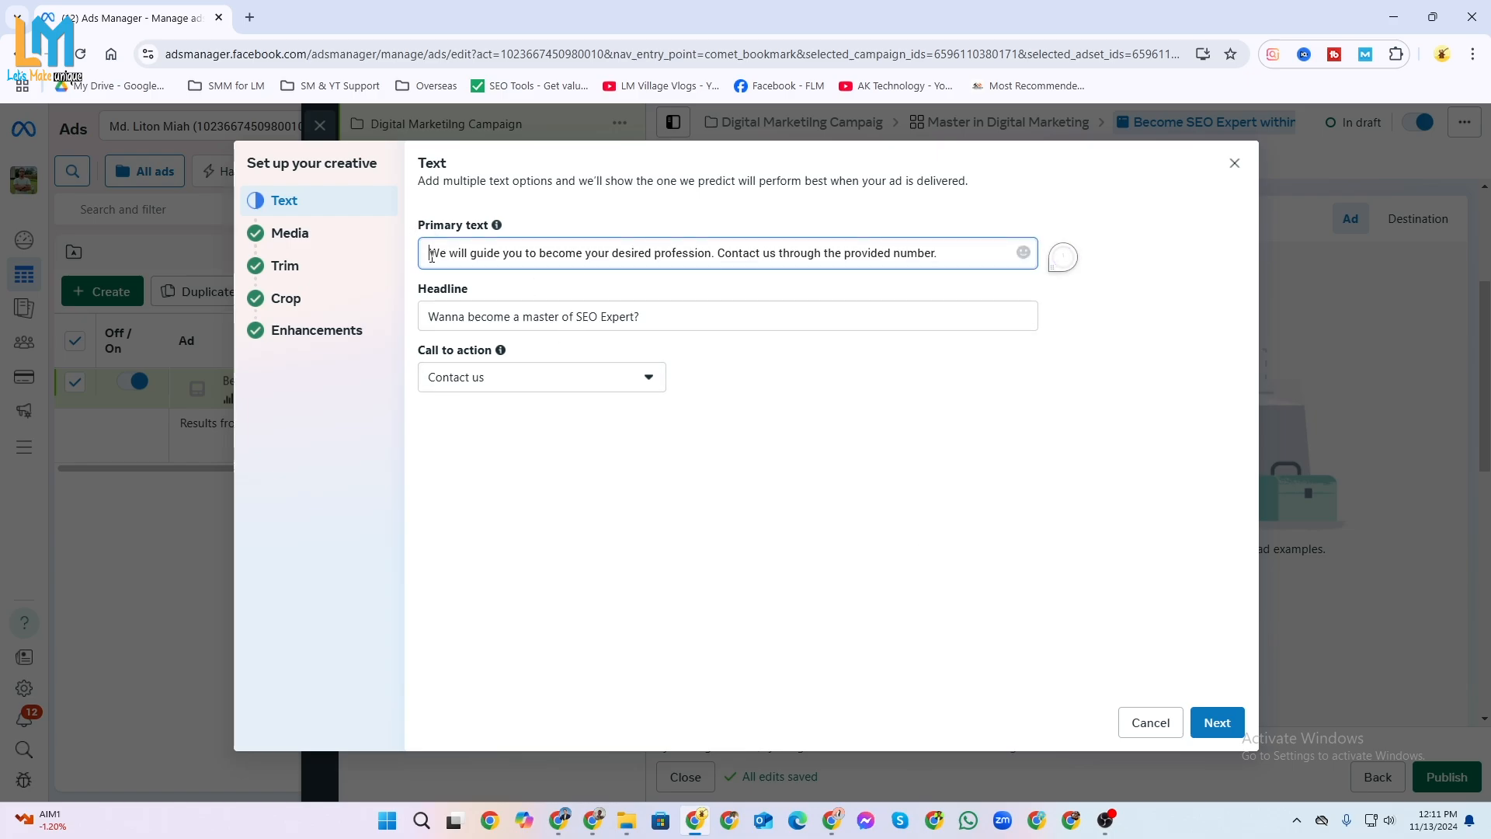
left_click(1217, 722)
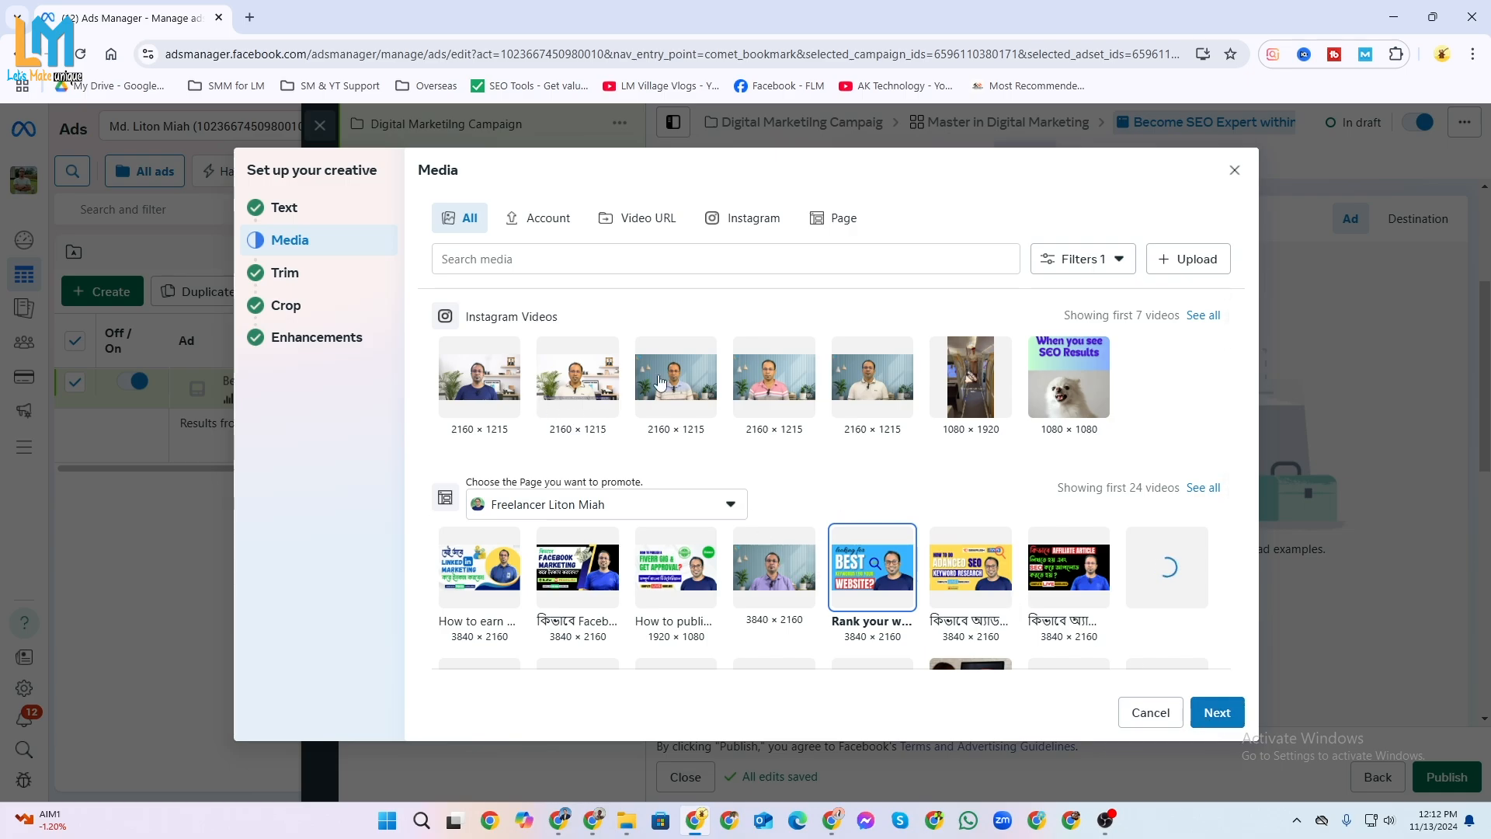
Browse the available Instagram and Page videos, keep the "Rank your website" video selected and continue to trimming.
scroll(863, 555, "down", 3)
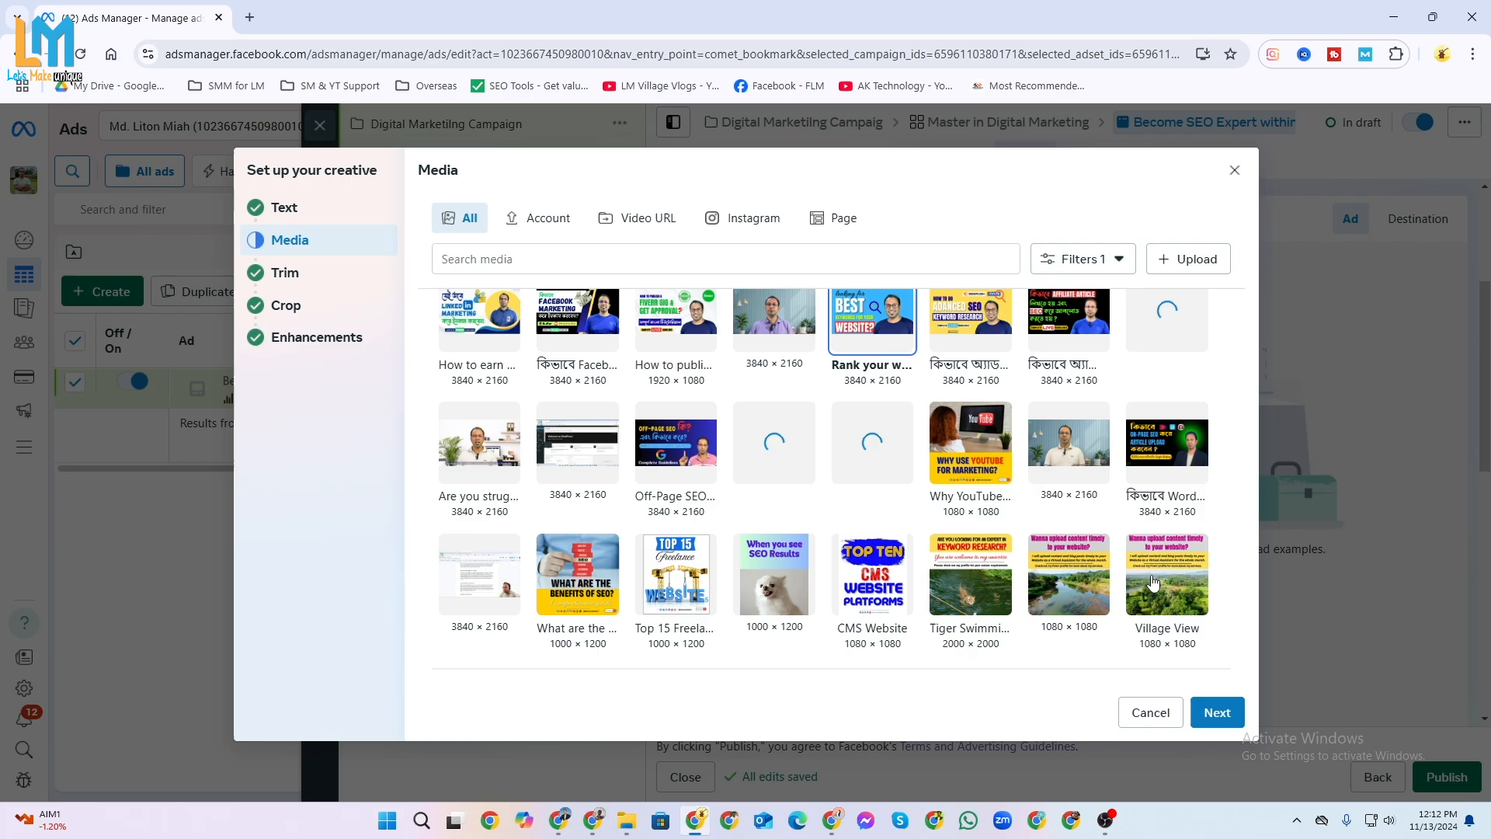
scroll(1093, 559, "up", 1)
scroll(893, 485, "up", 1)
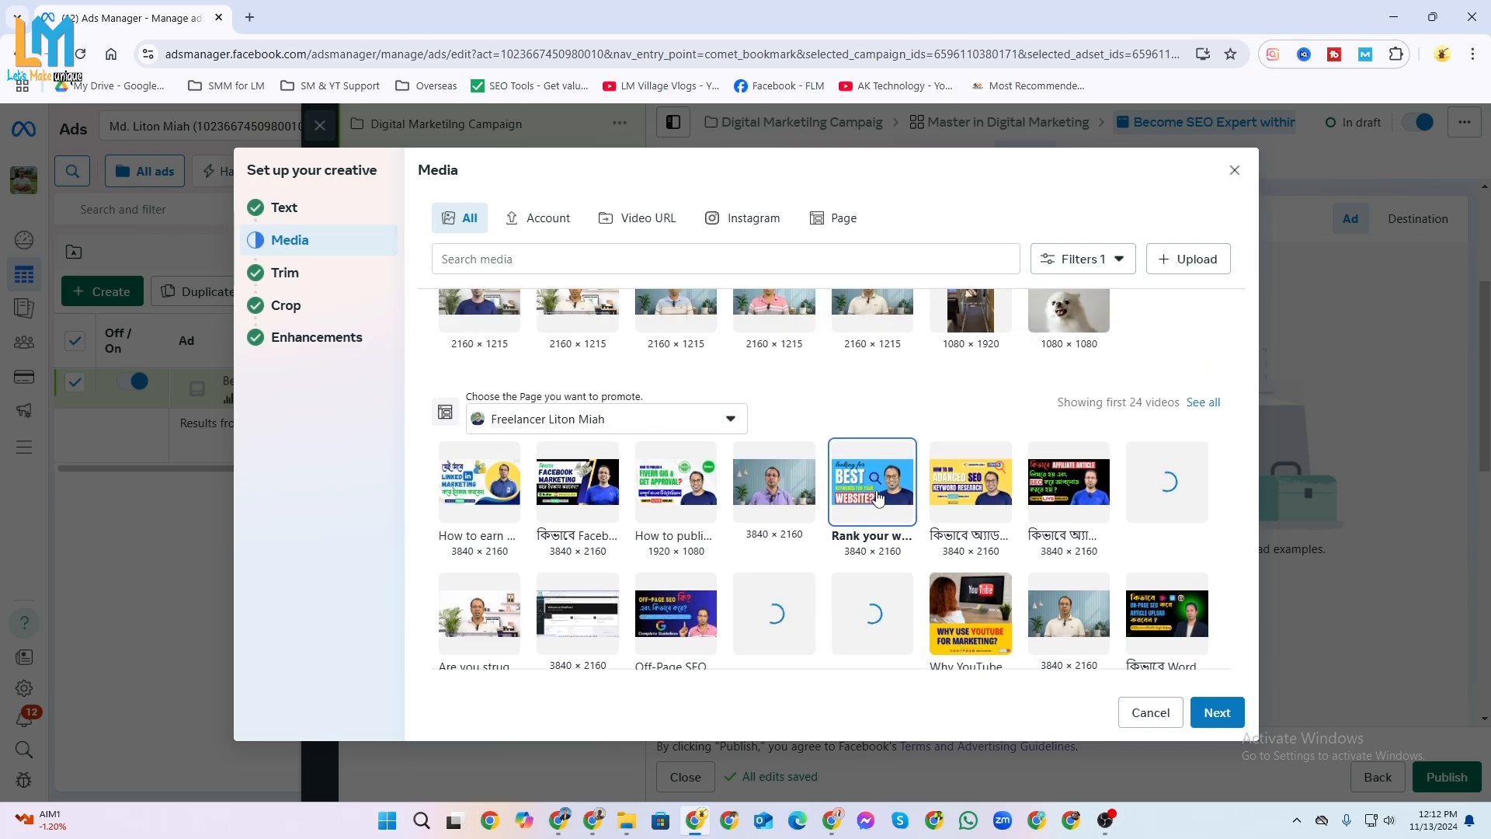
left_click(1217, 712)
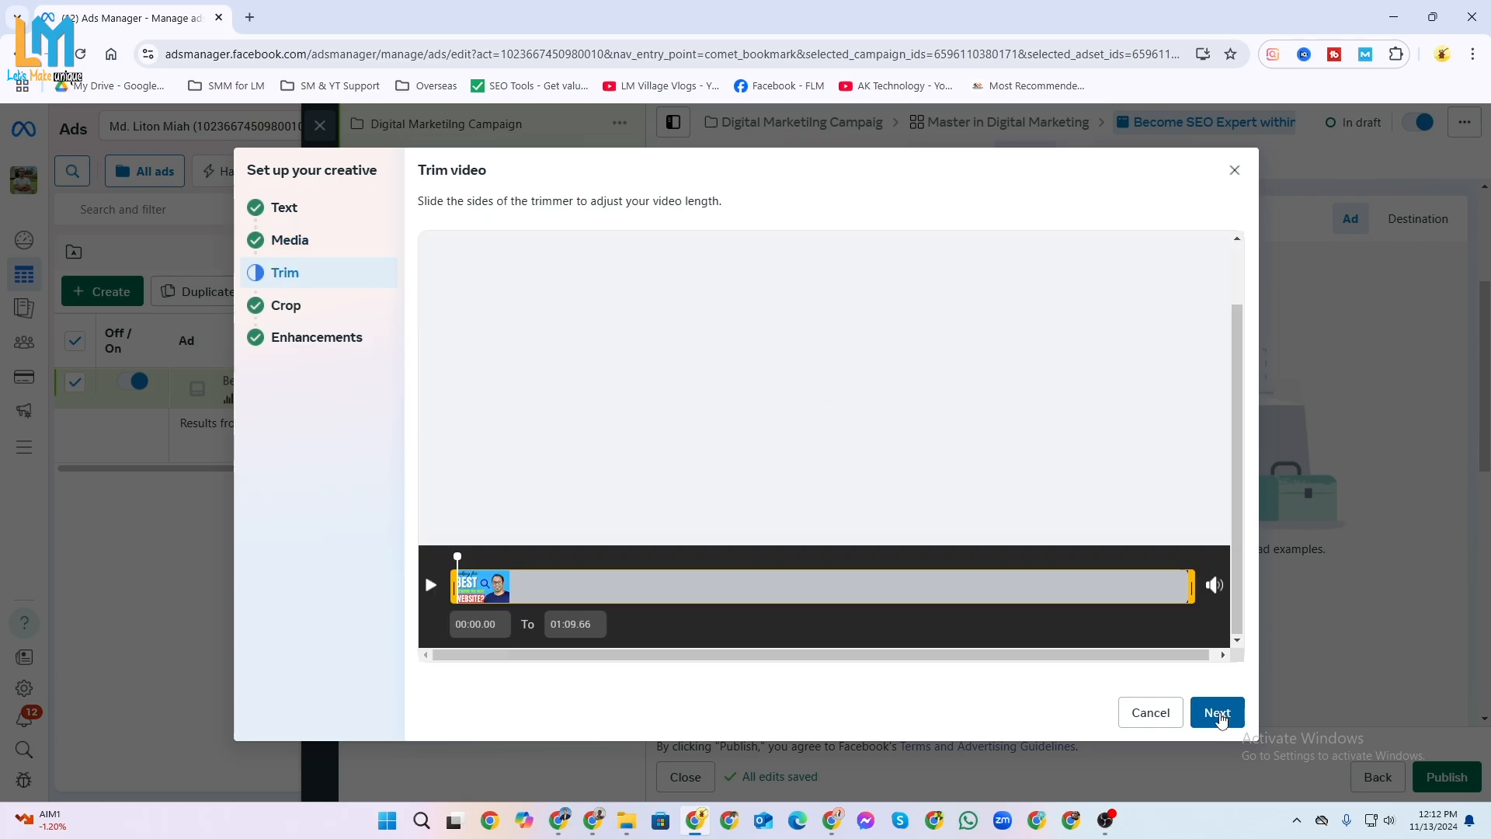
Play part of the video to check it and continue to the placement crops without trimming.
left_click(431, 586)
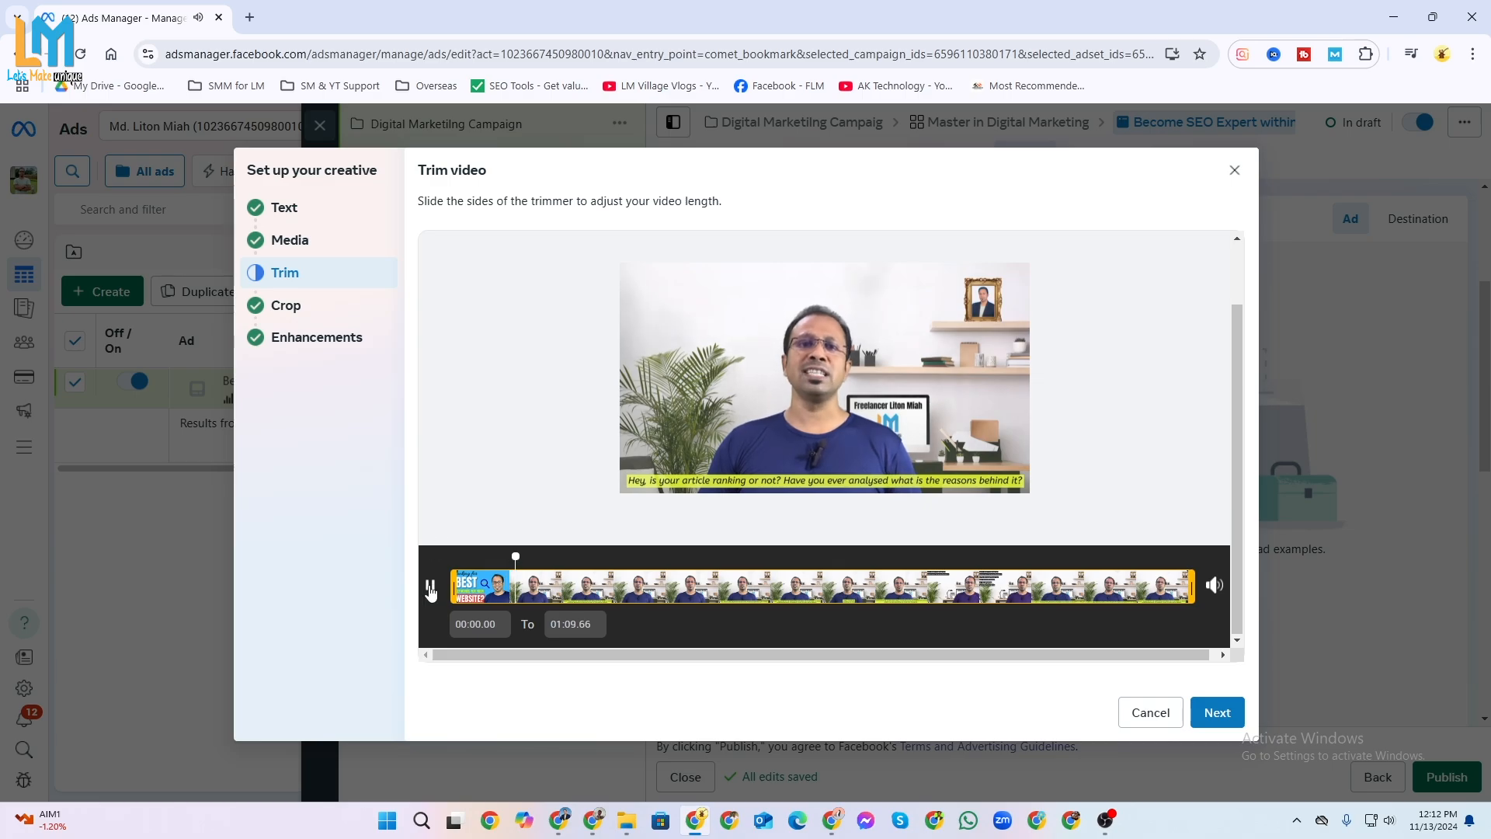
left_click(431, 588)
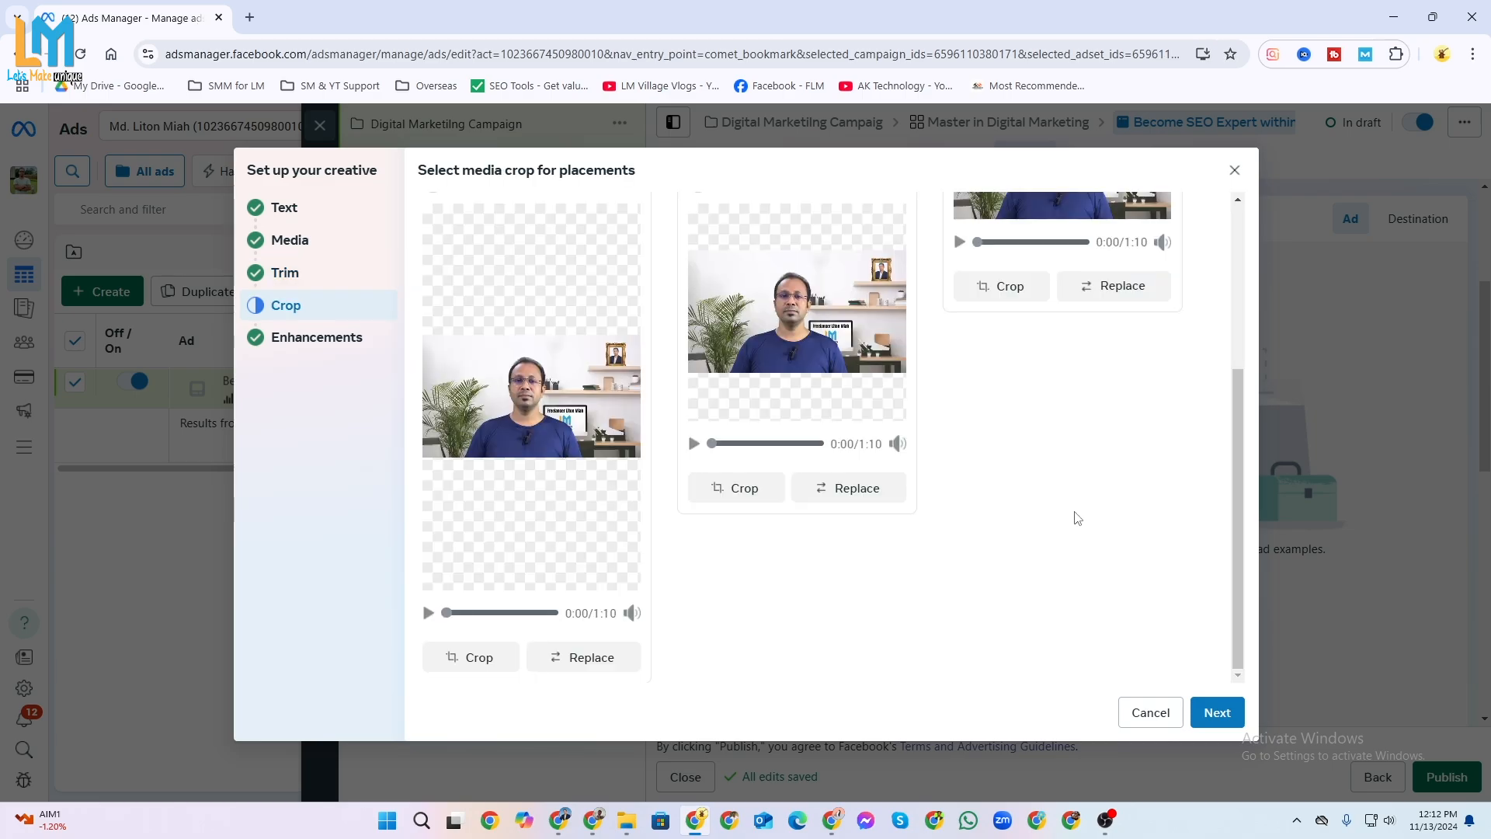
scroll(1075, 518, "up", 4)
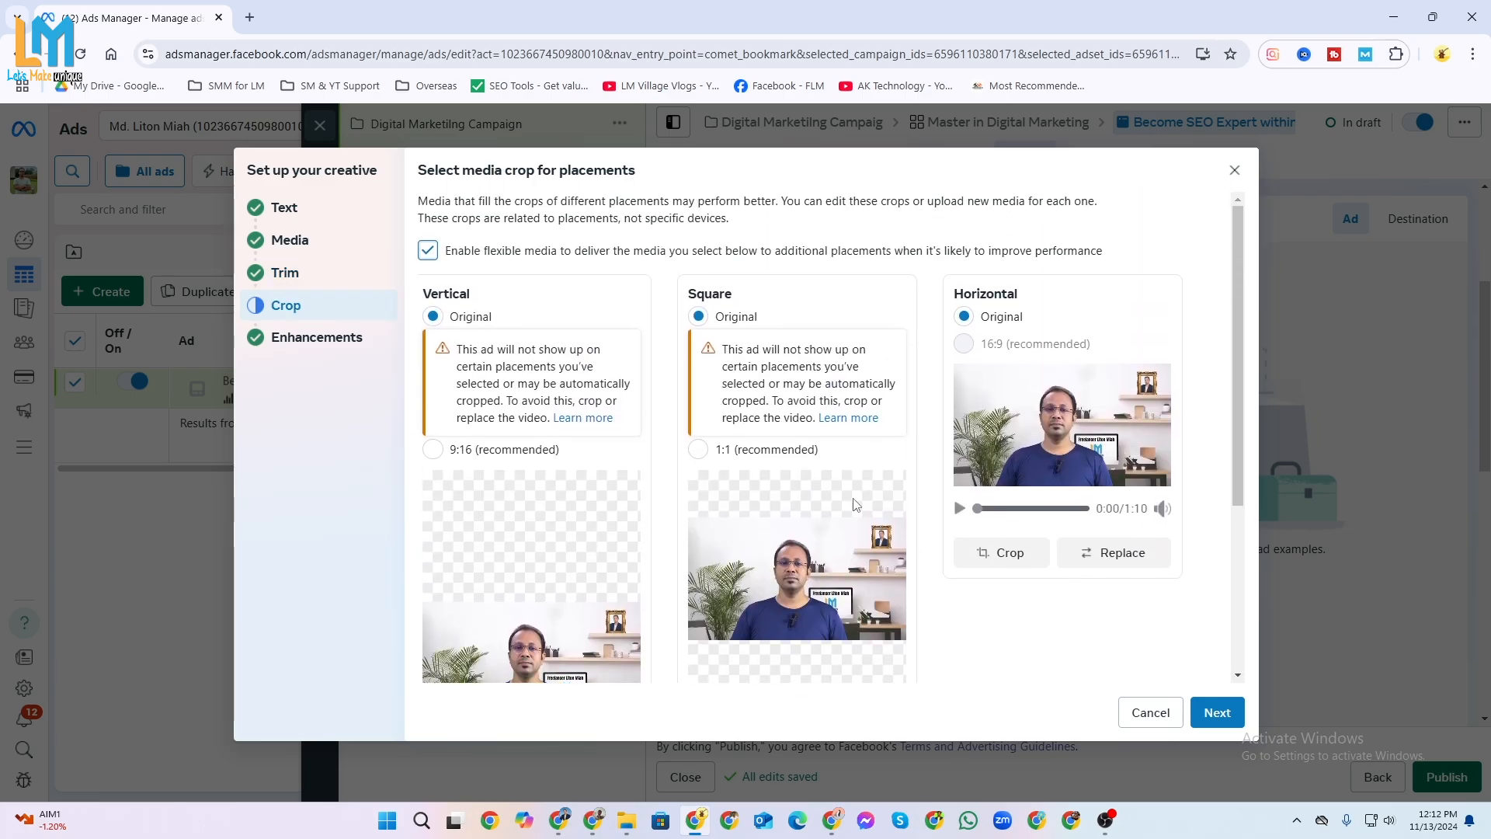
Replace the horizontal crop's media with the same "Rank your website" video, leaving all placement crops on Original.
left_click(1124, 563)
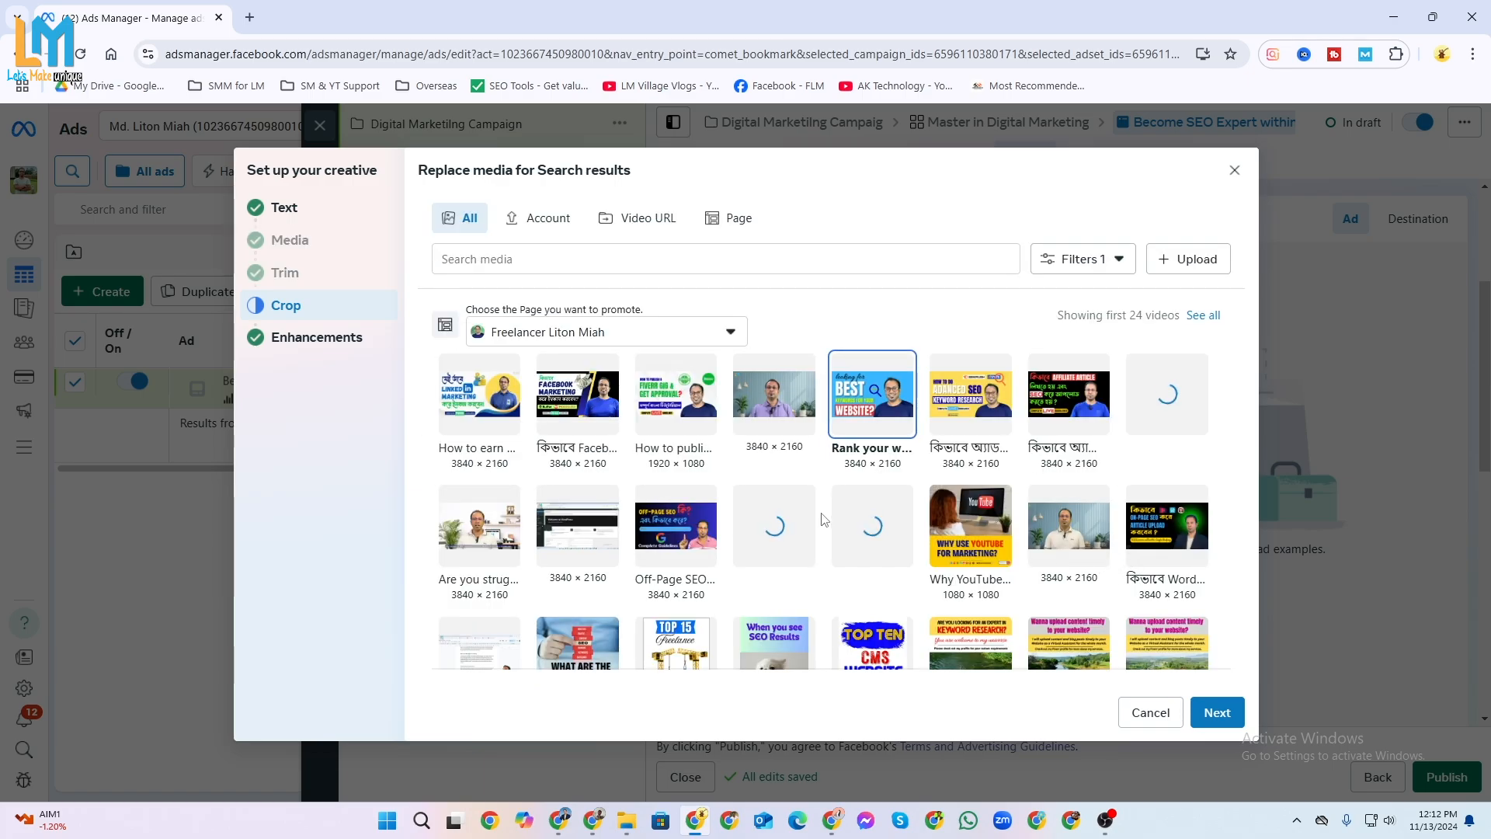
left_click(1211, 709)
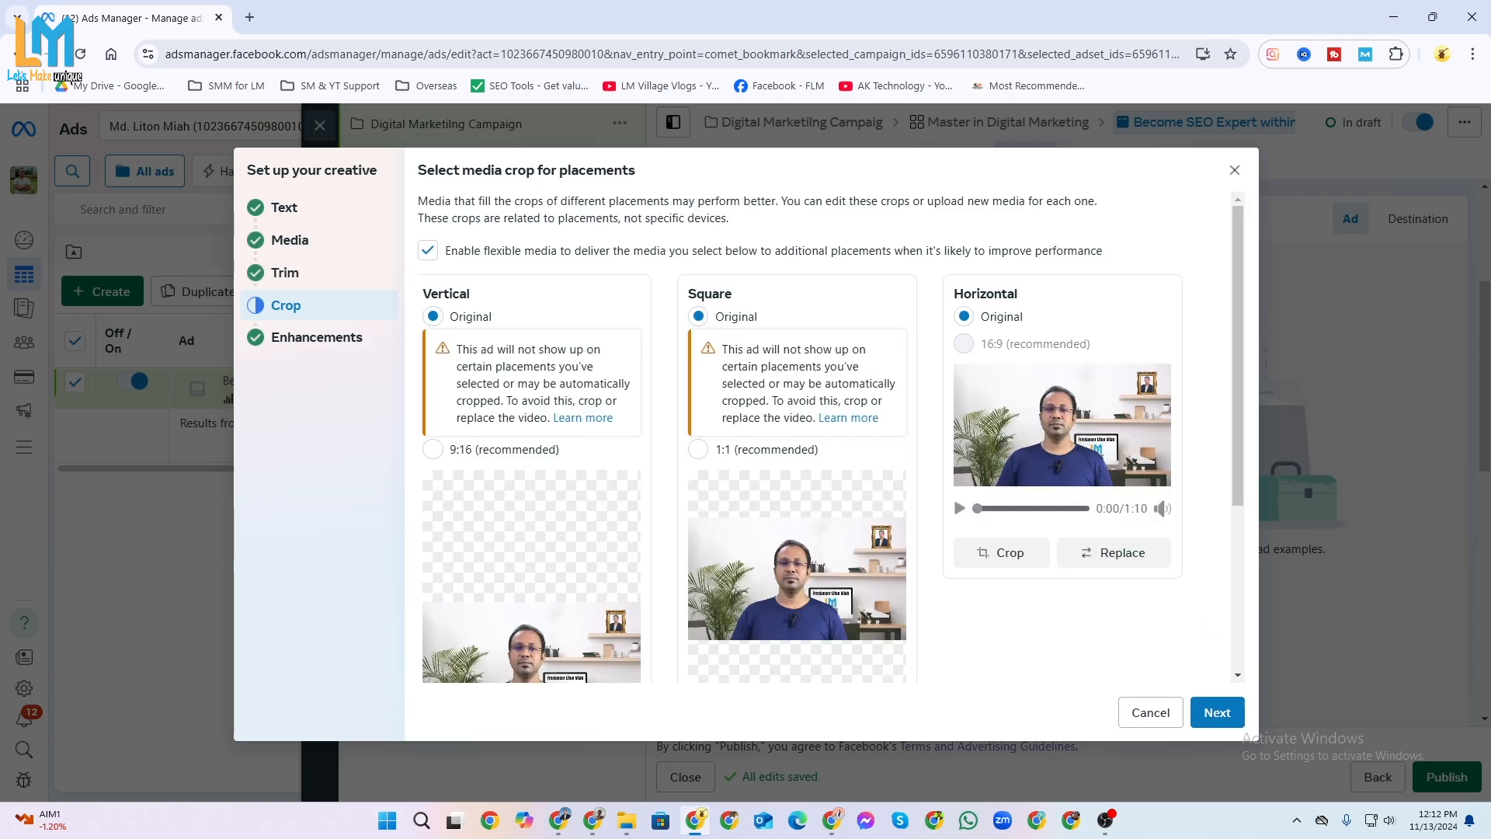
scroll(1139, 613, "down", 2)
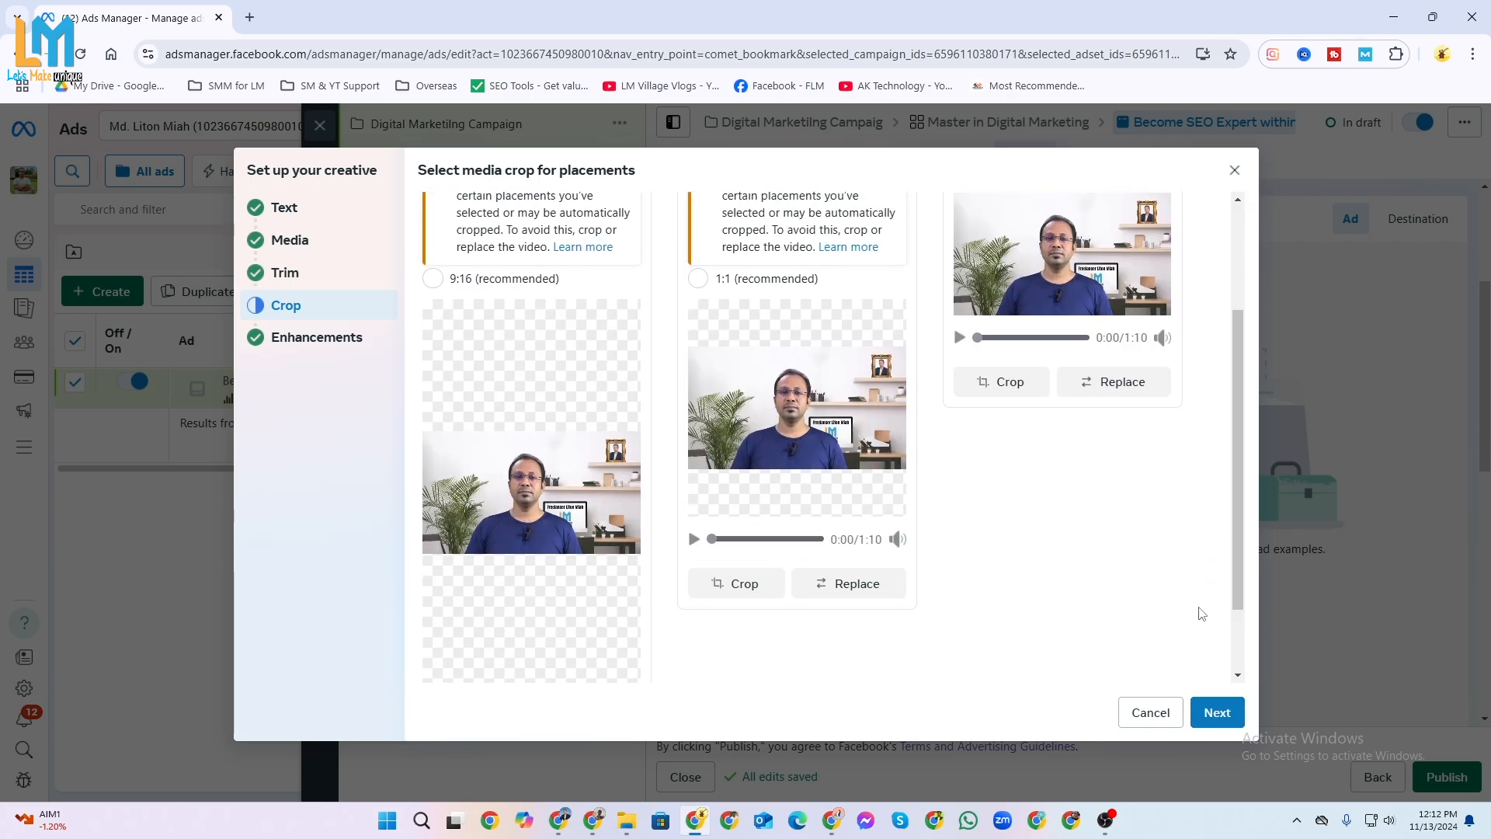
Turn on Text improvements in the Advantage+ creative enhancements and finish the creative setup.
left_click(1217, 713)
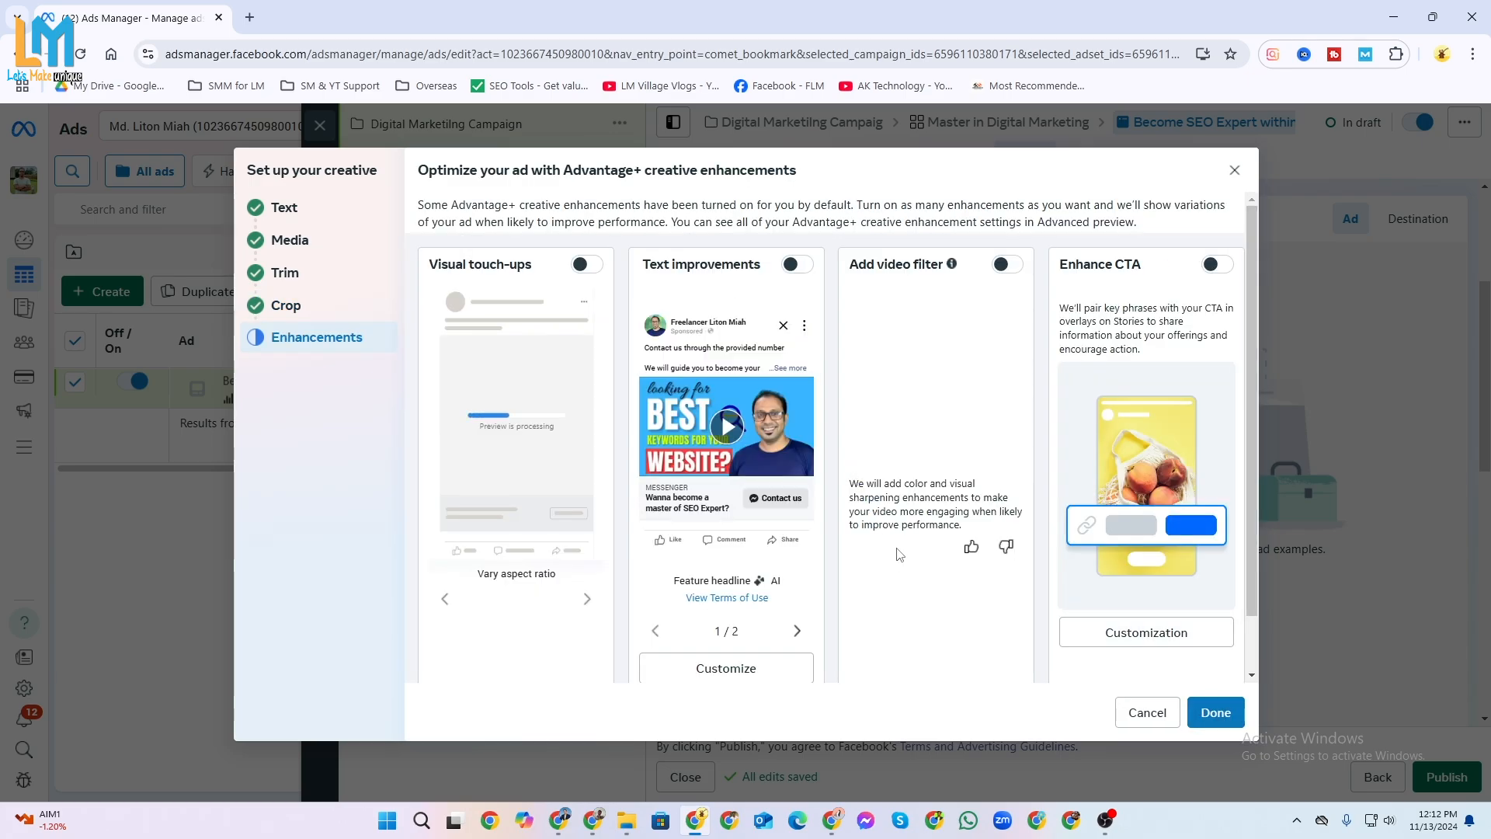
left_click(792, 266)
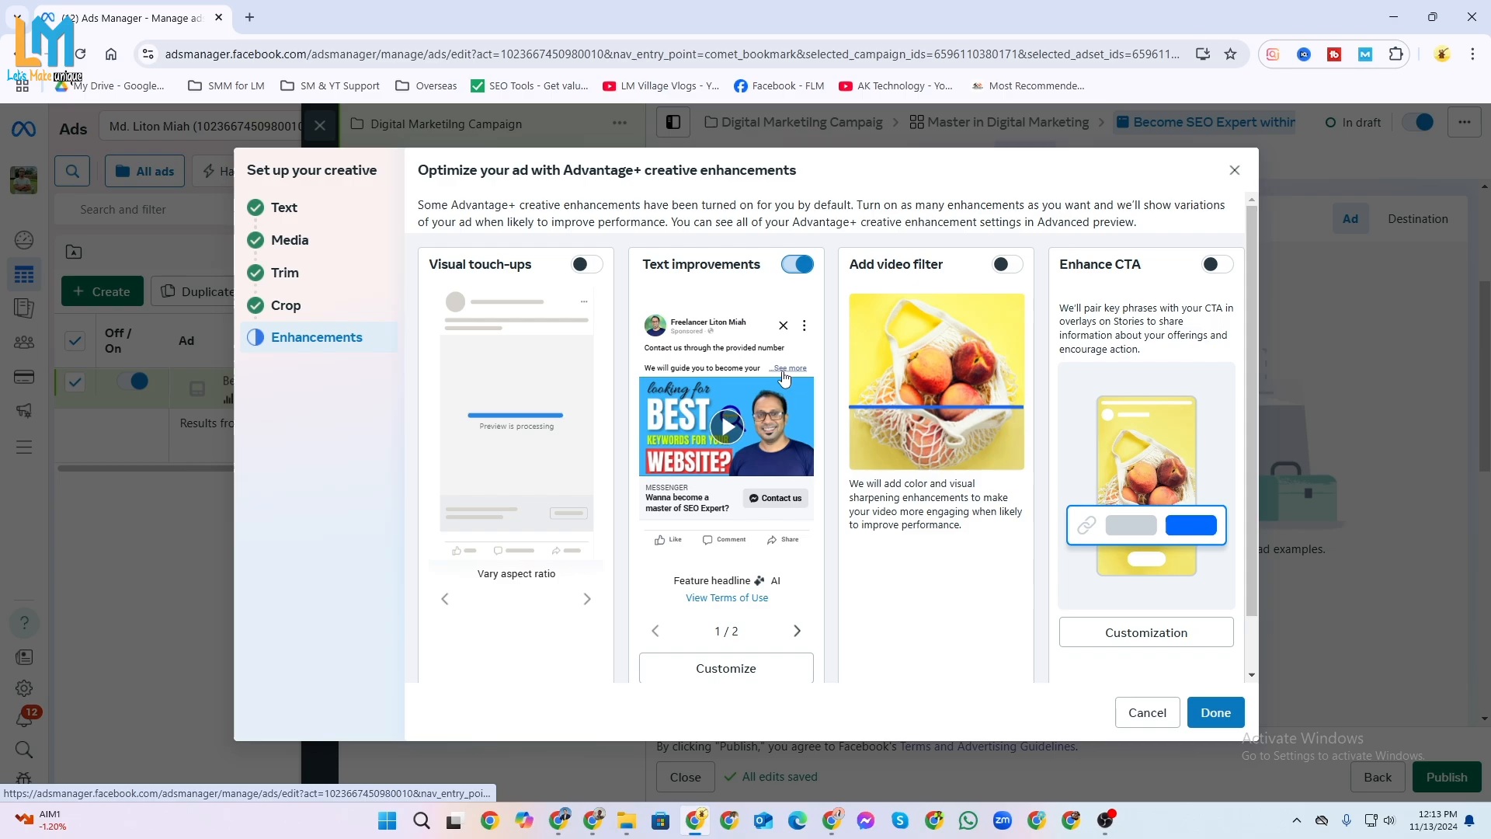
left_click(1212, 712)
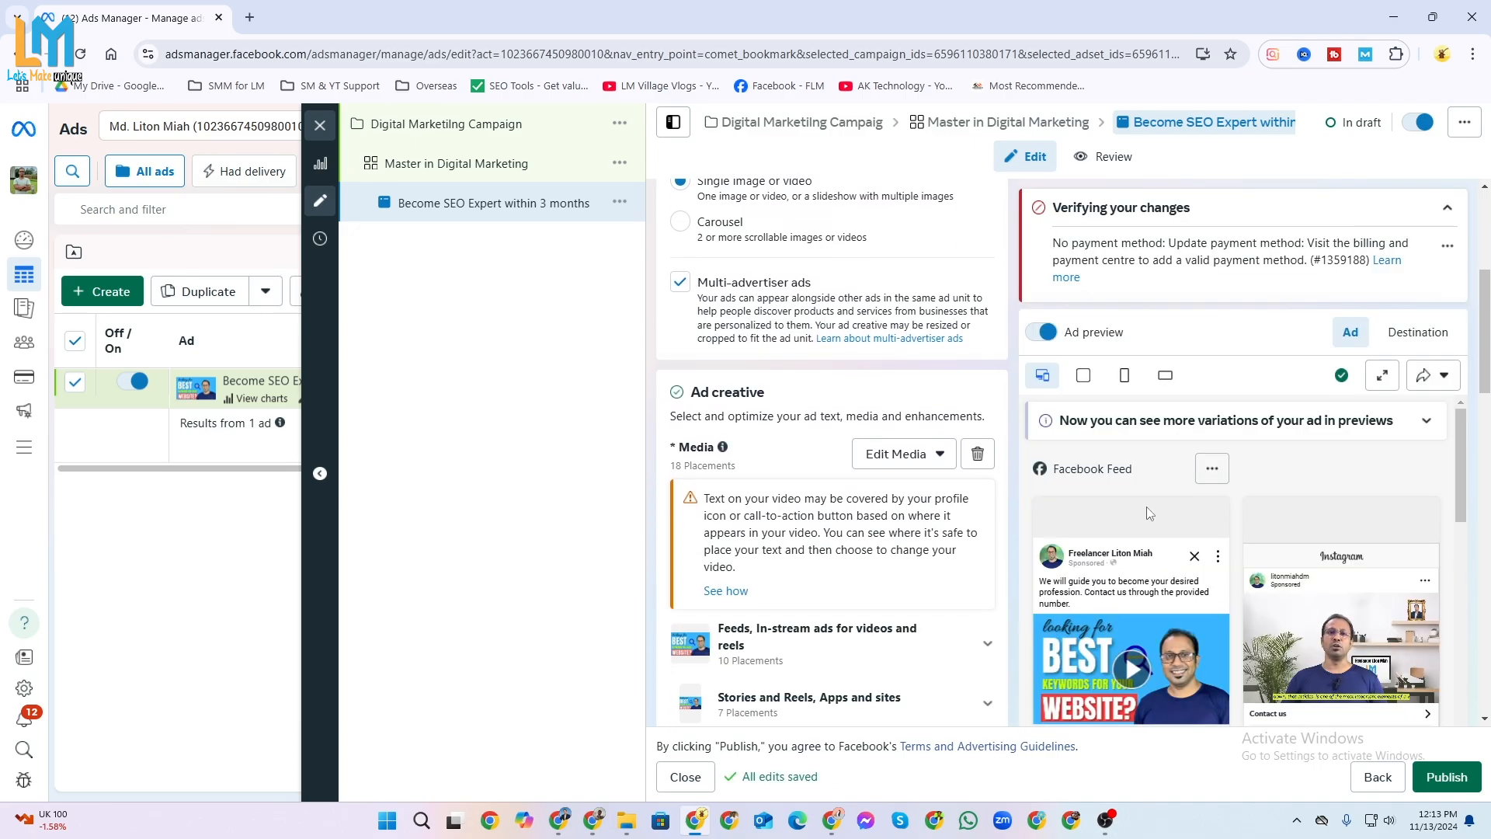
Review the primary text, headline and call to action in the Facebook and Instagram ad previews.
scroll(1142, 544, "down", 3)
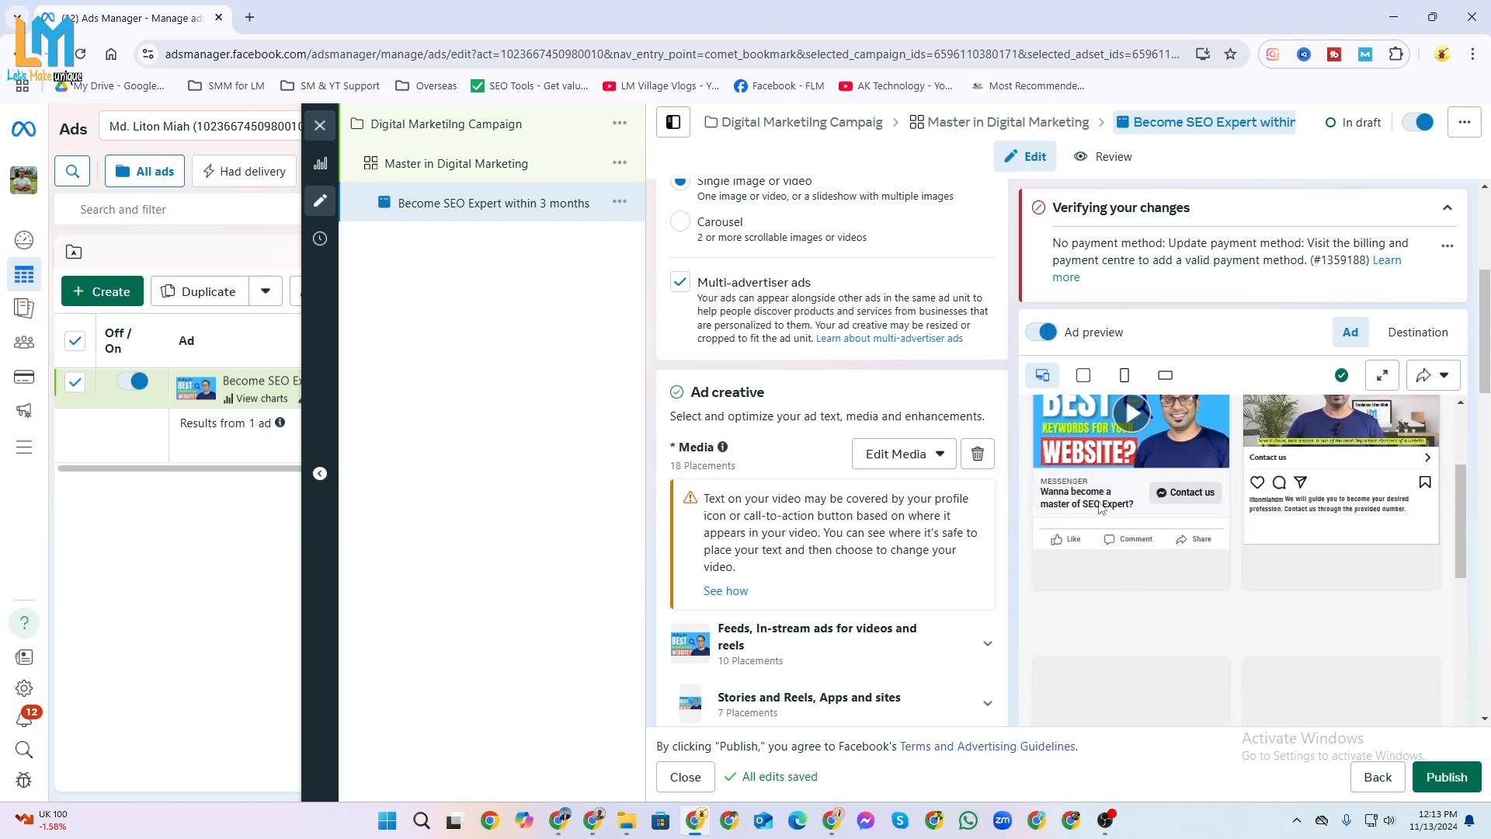
scroll(1101, 509, "up", 1)
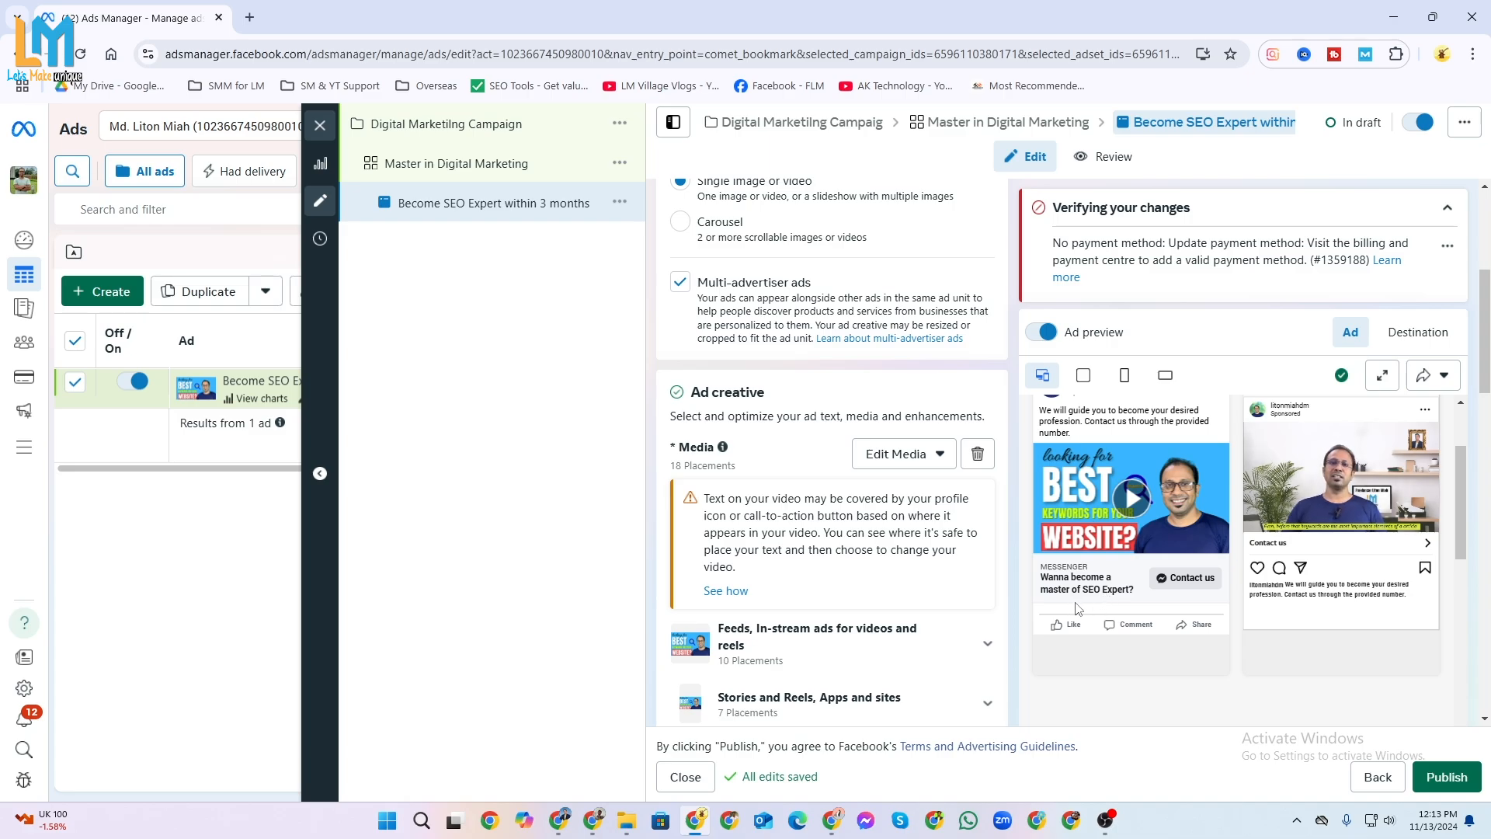
scroll(1133, 599, "up", 2)
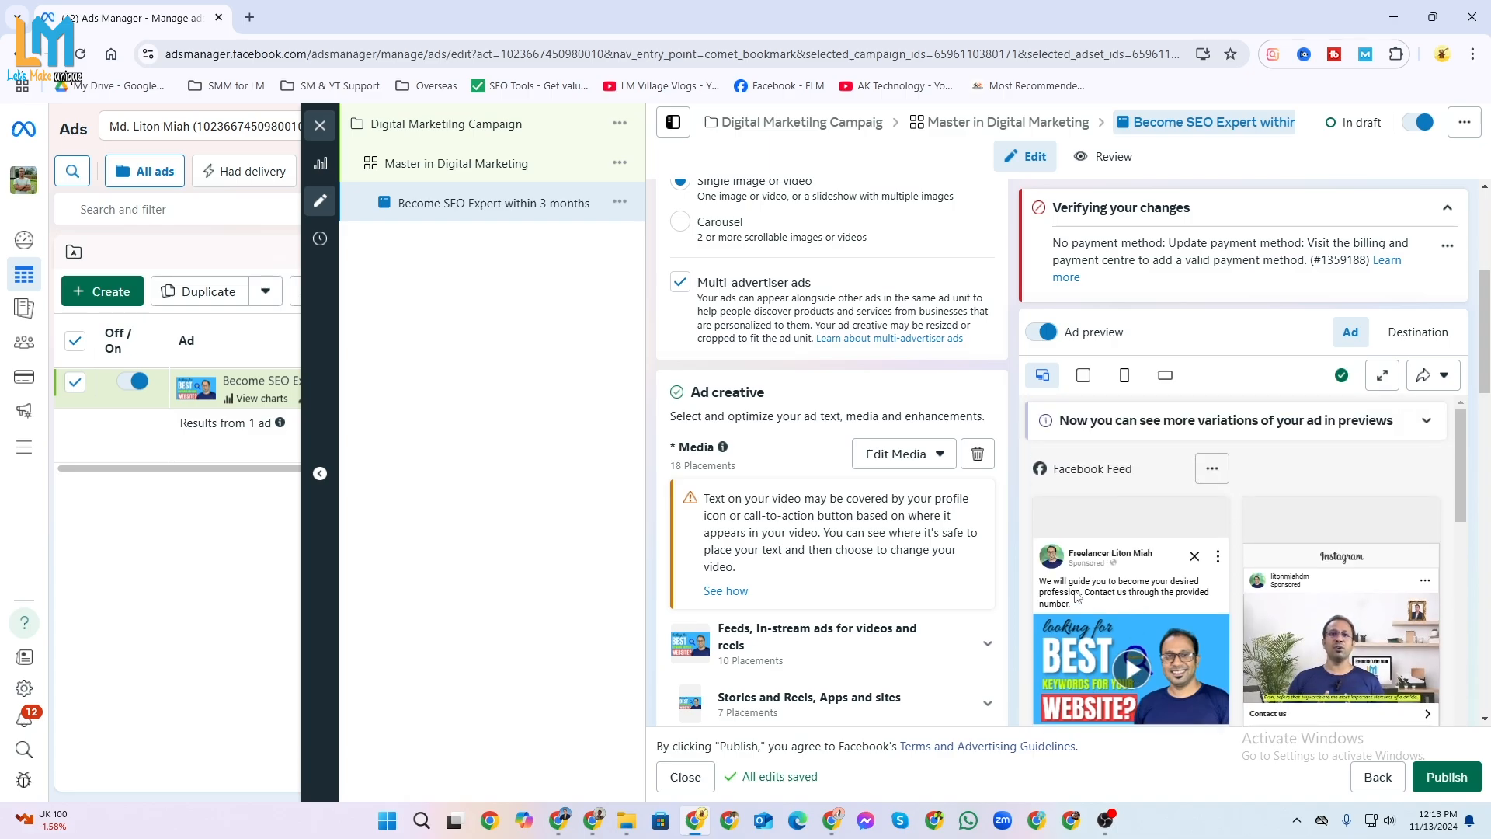
scroll(1119, 594, "down", 3)
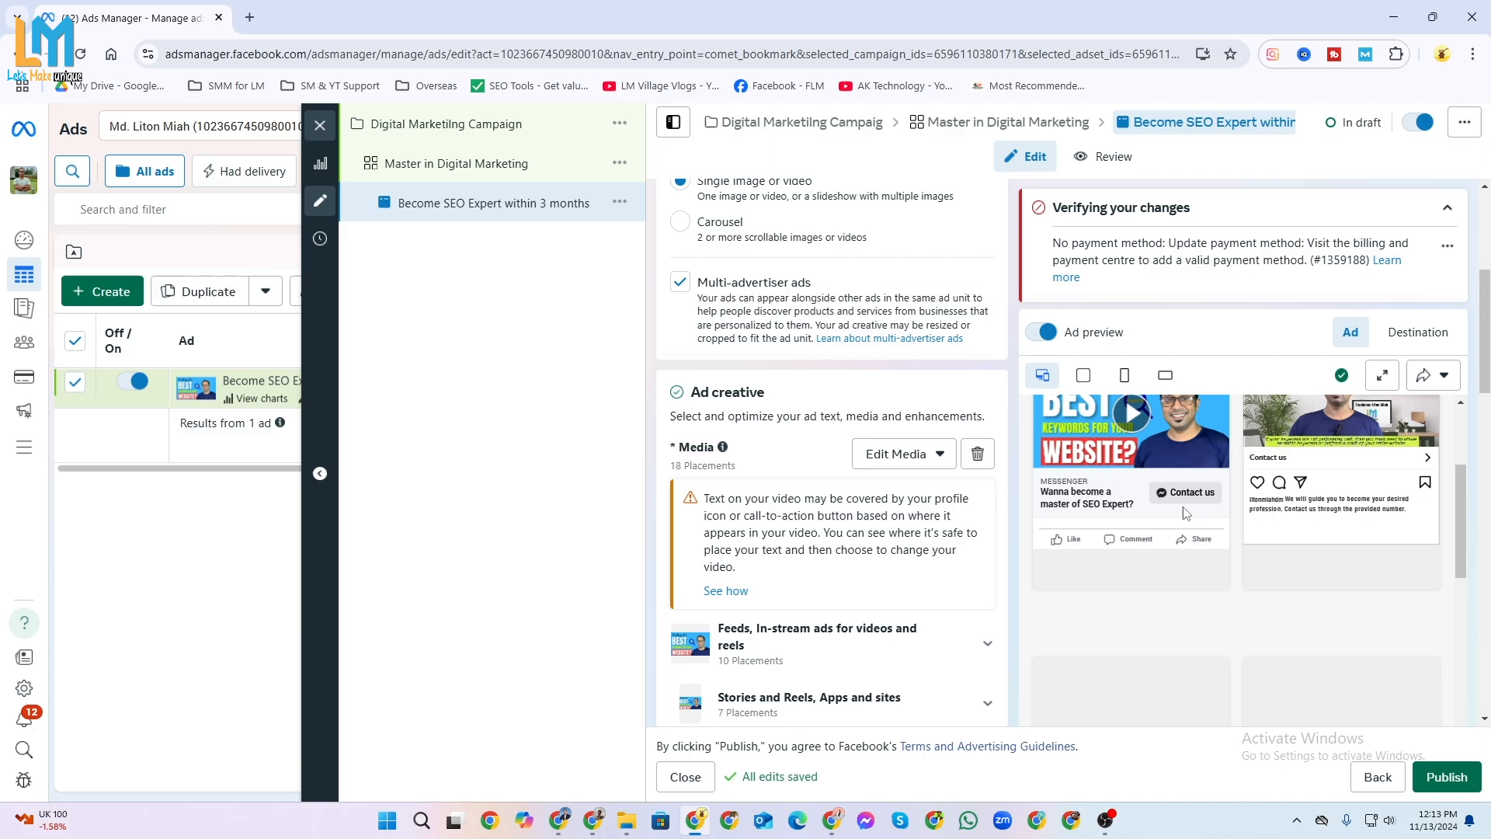
scroll(1192, 501, "up", 3)
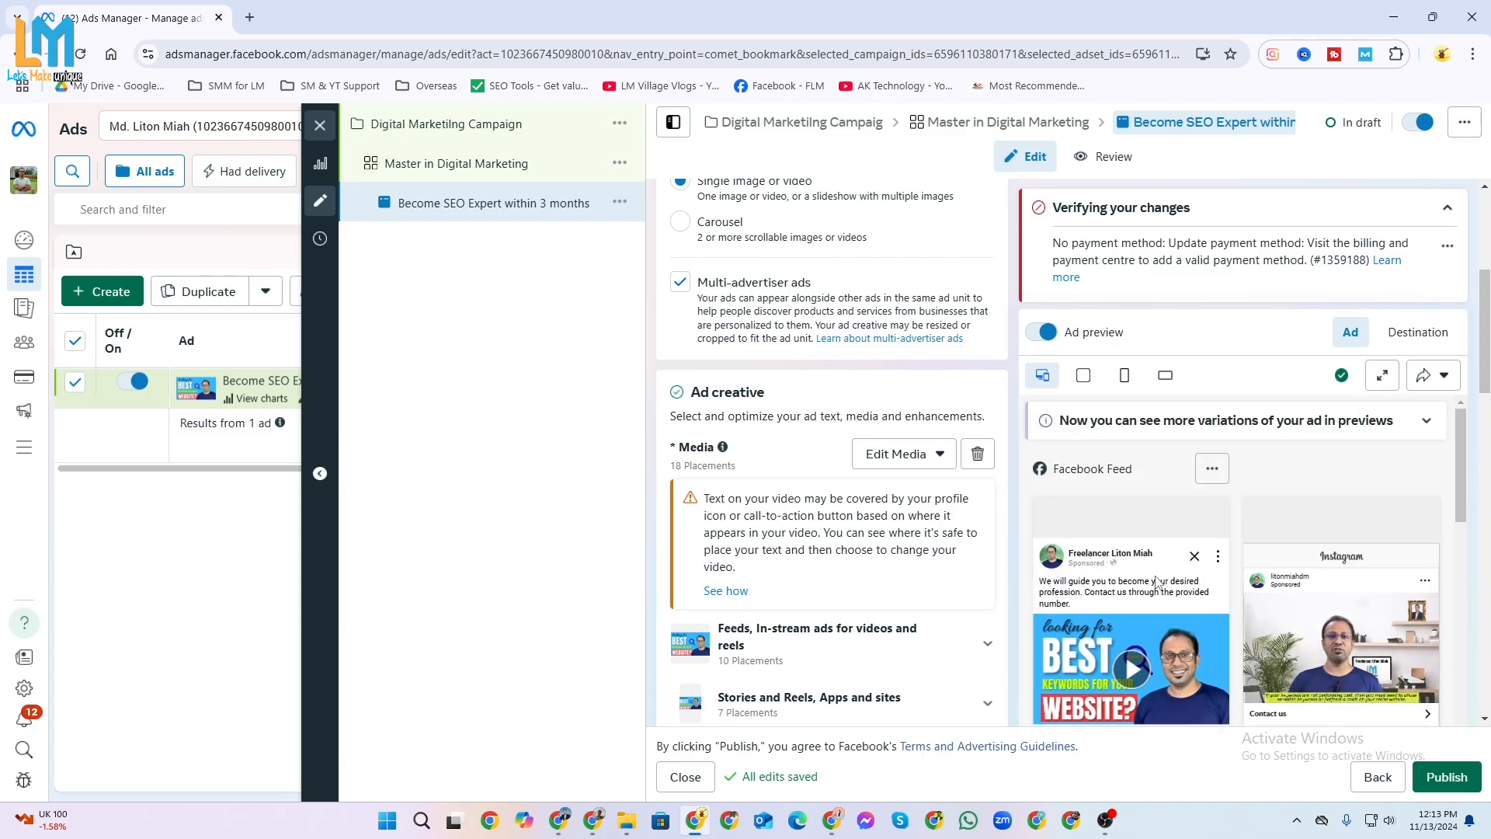
Add the line "Looking for earn money from Marketplaces?" followed by a blank line above the existing primary text.
left_click(1157, 583)
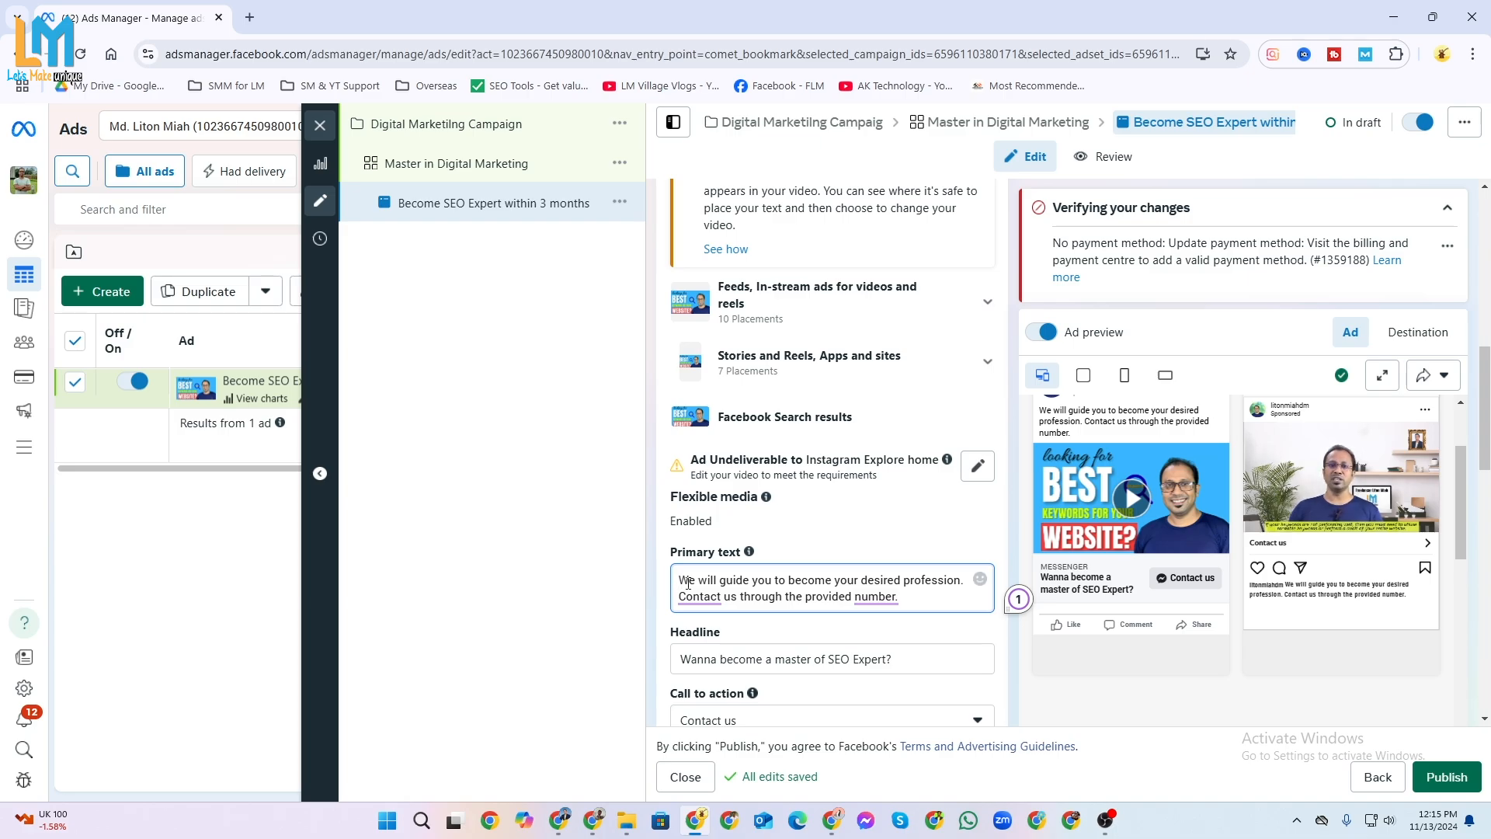
key("Return")
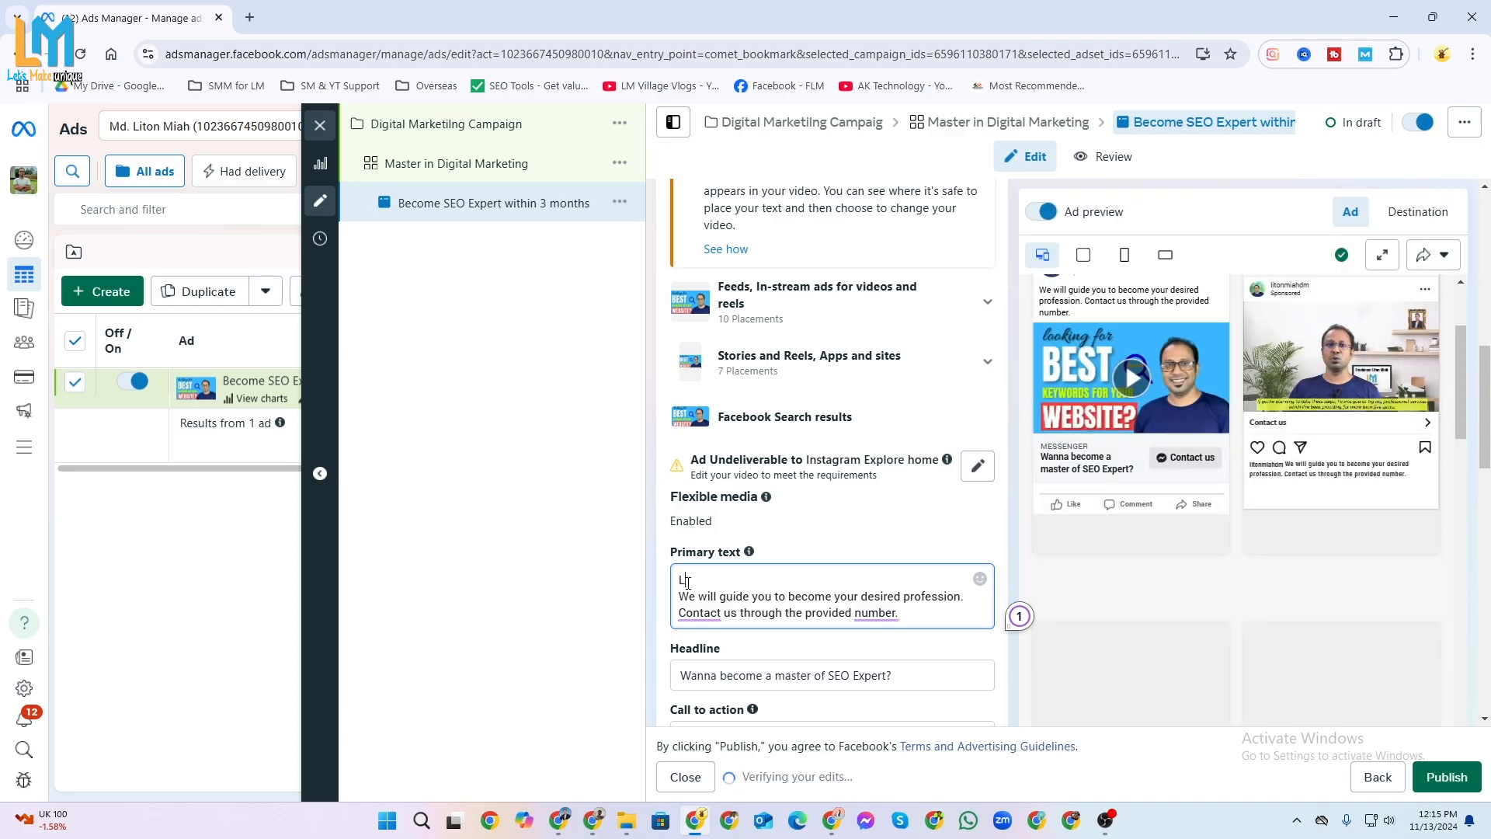
type("Looking for eamoney from M")
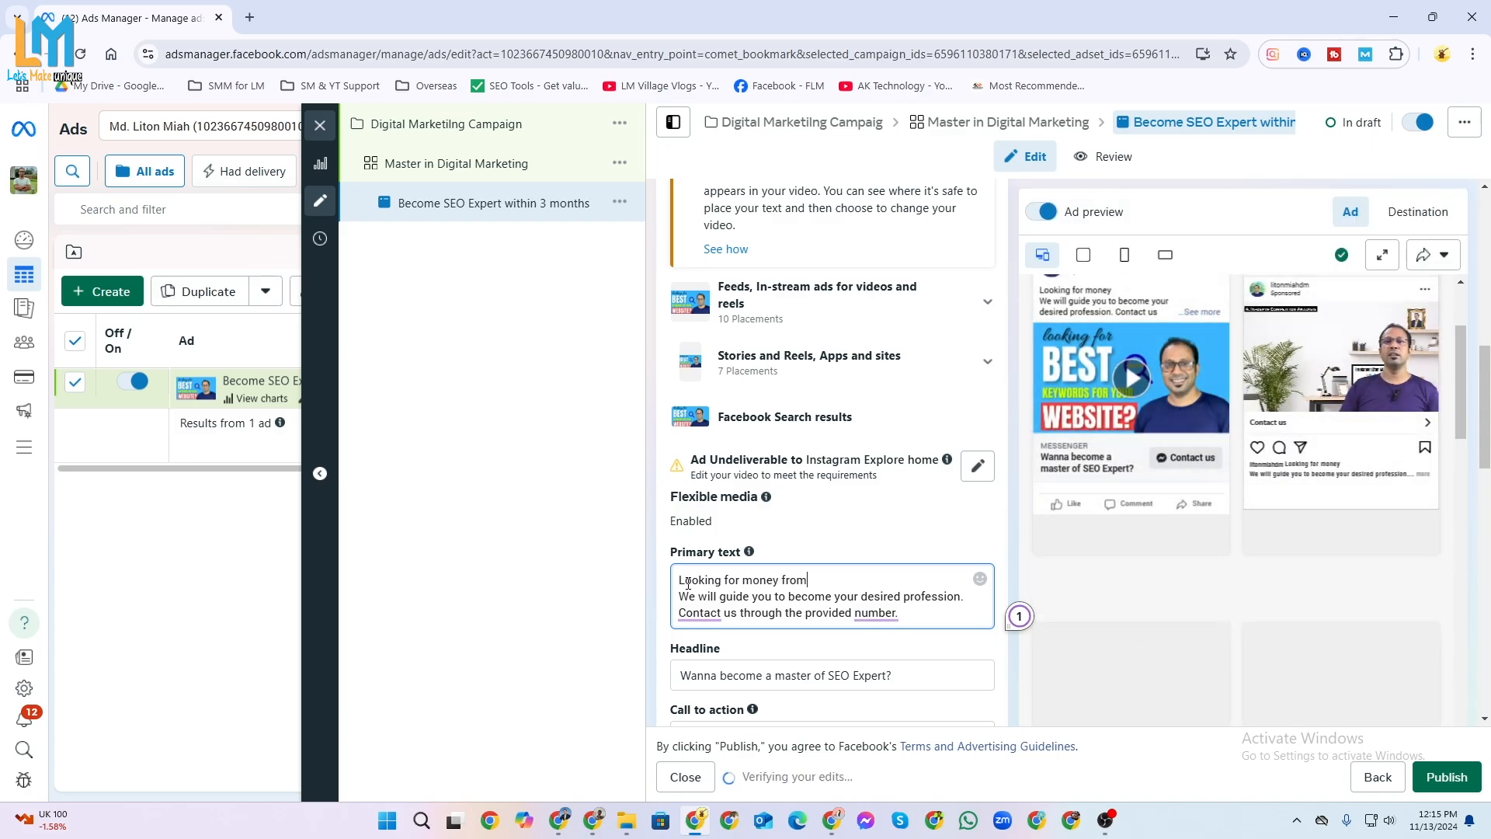
type("arketplace")
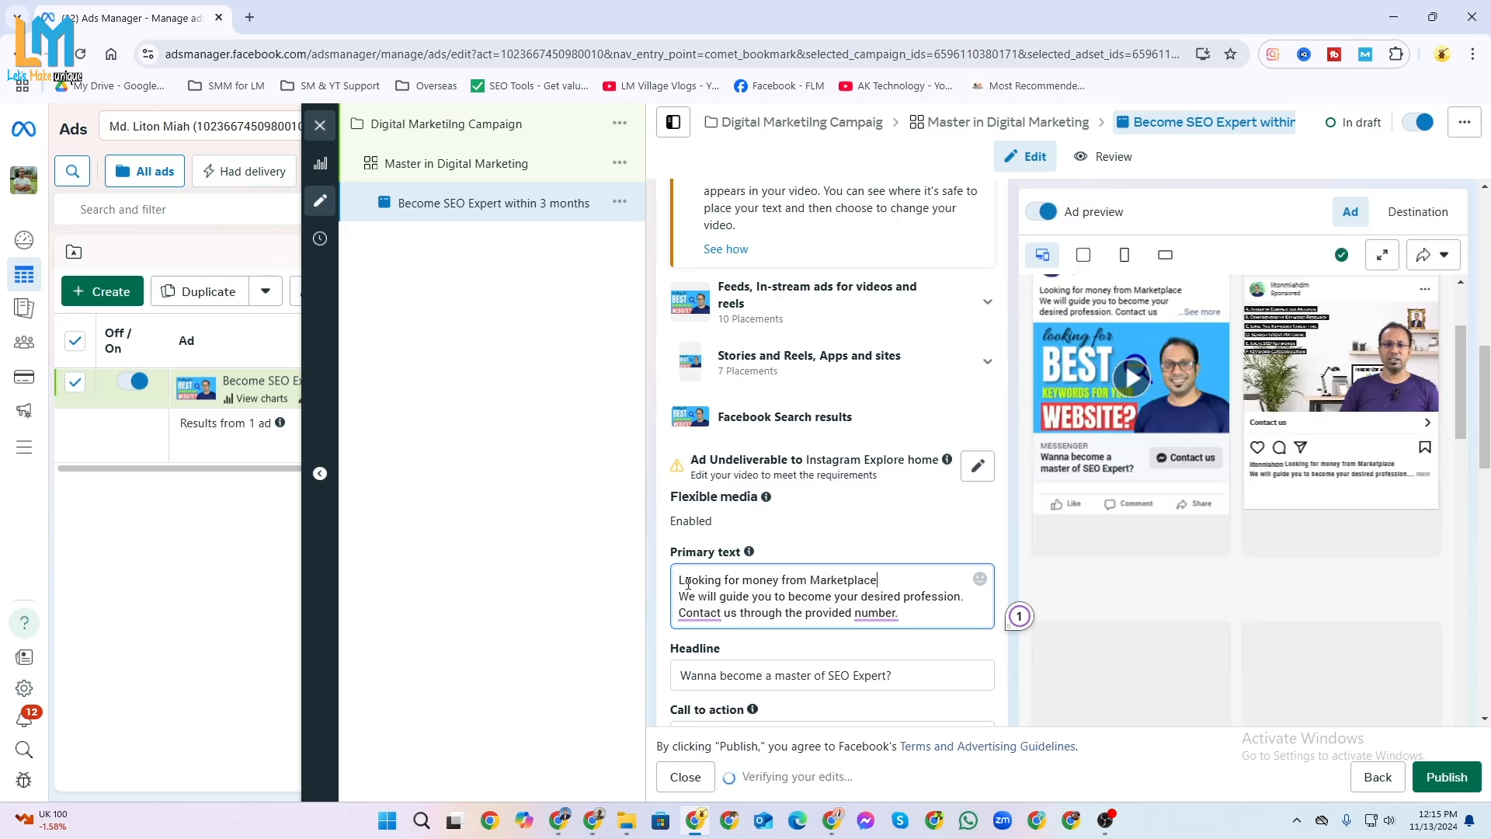
key("ctrl+Left")
key("ctrl+Left")
key("ctrl+Left")
type("earn")
key("End")
type("s?")
key("Return")
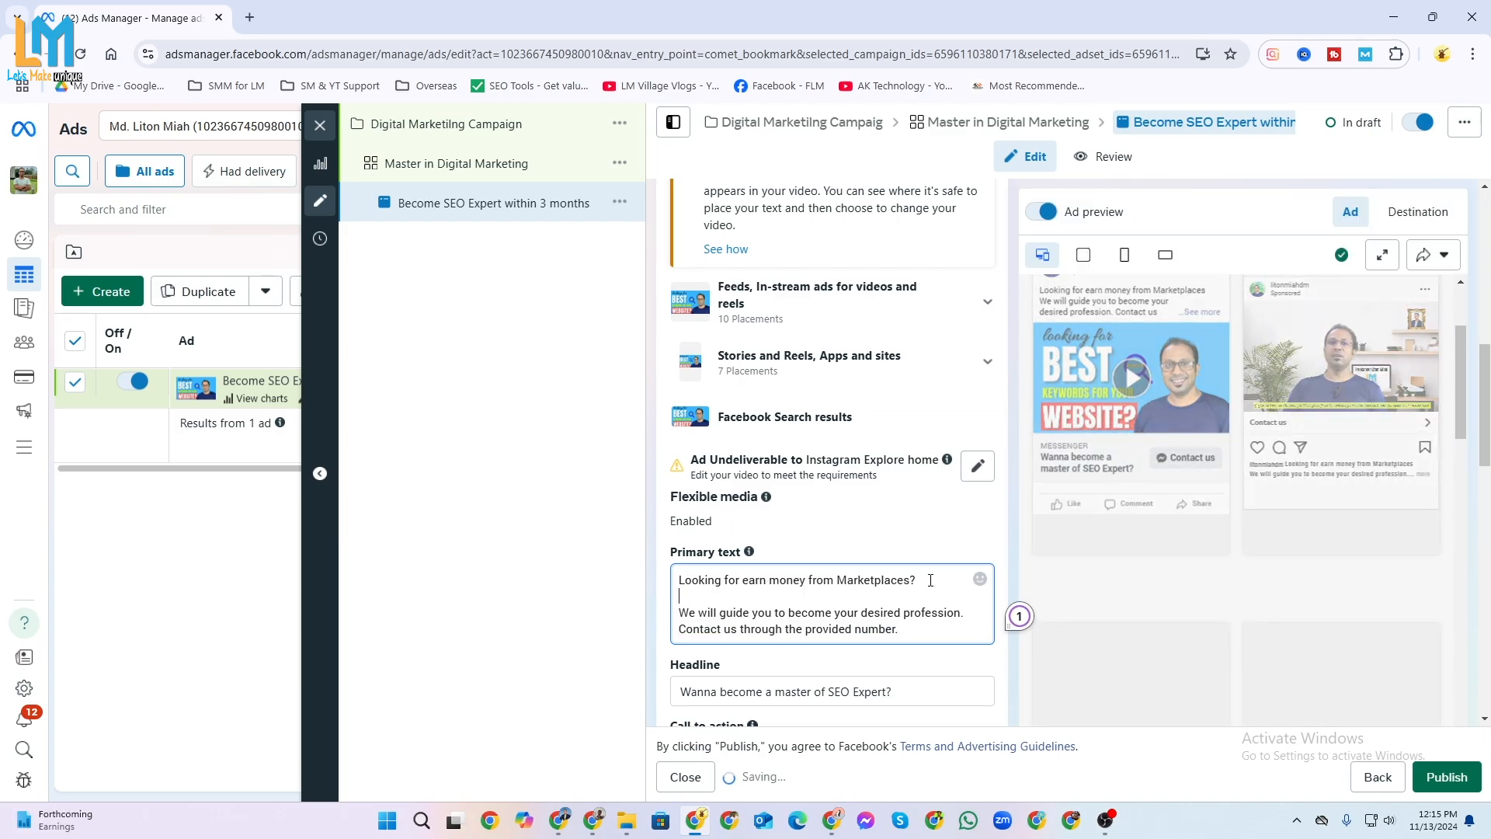
Correct the primary text's first line to read "Looking to earn money from Marketplaces?".
scroll(1088, 432, "up", 3)
mouse_move(732, 581)
left_click(736, 626)
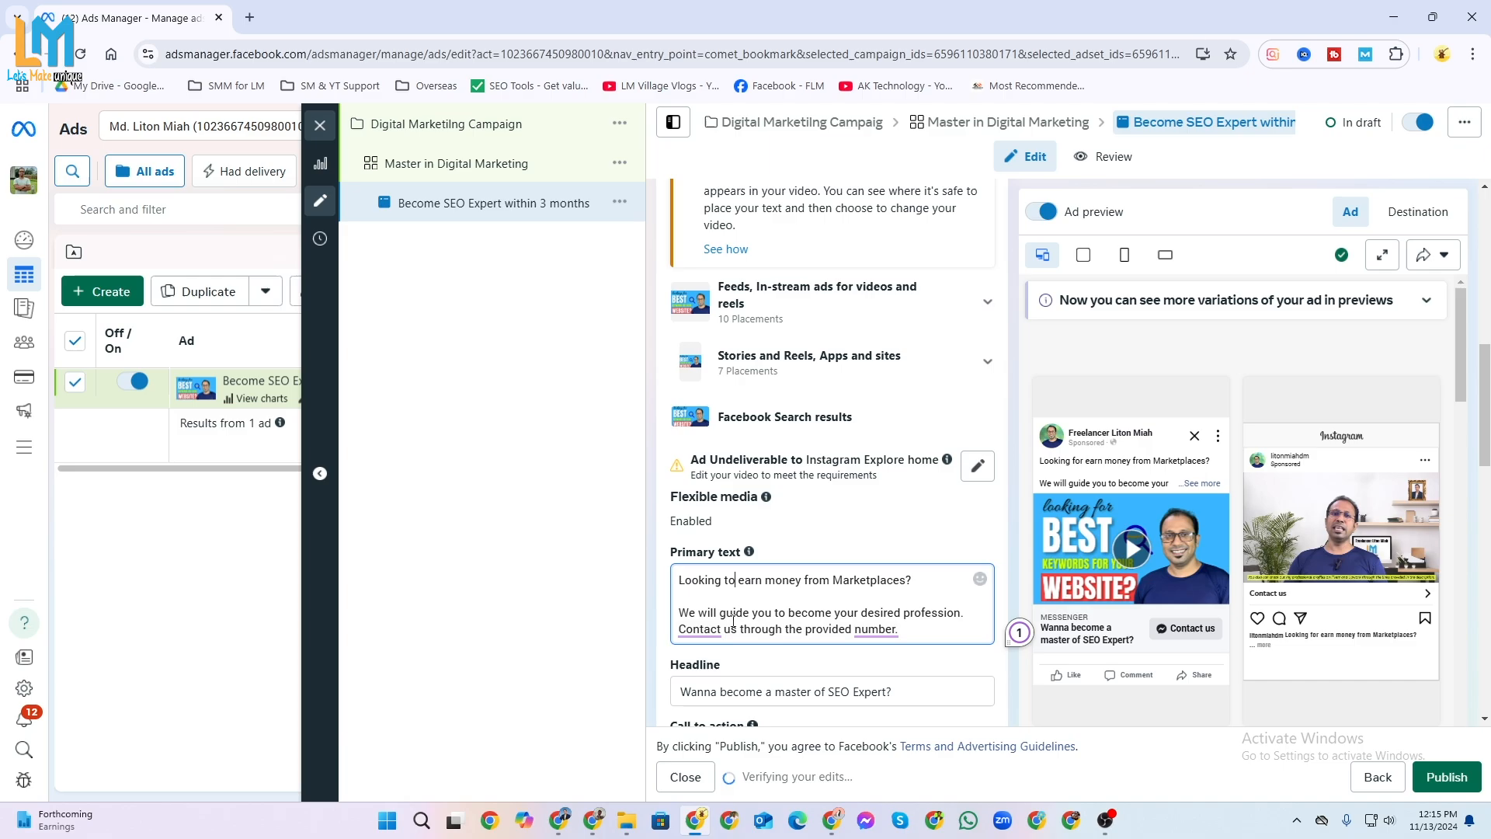
left_click(939, 583)
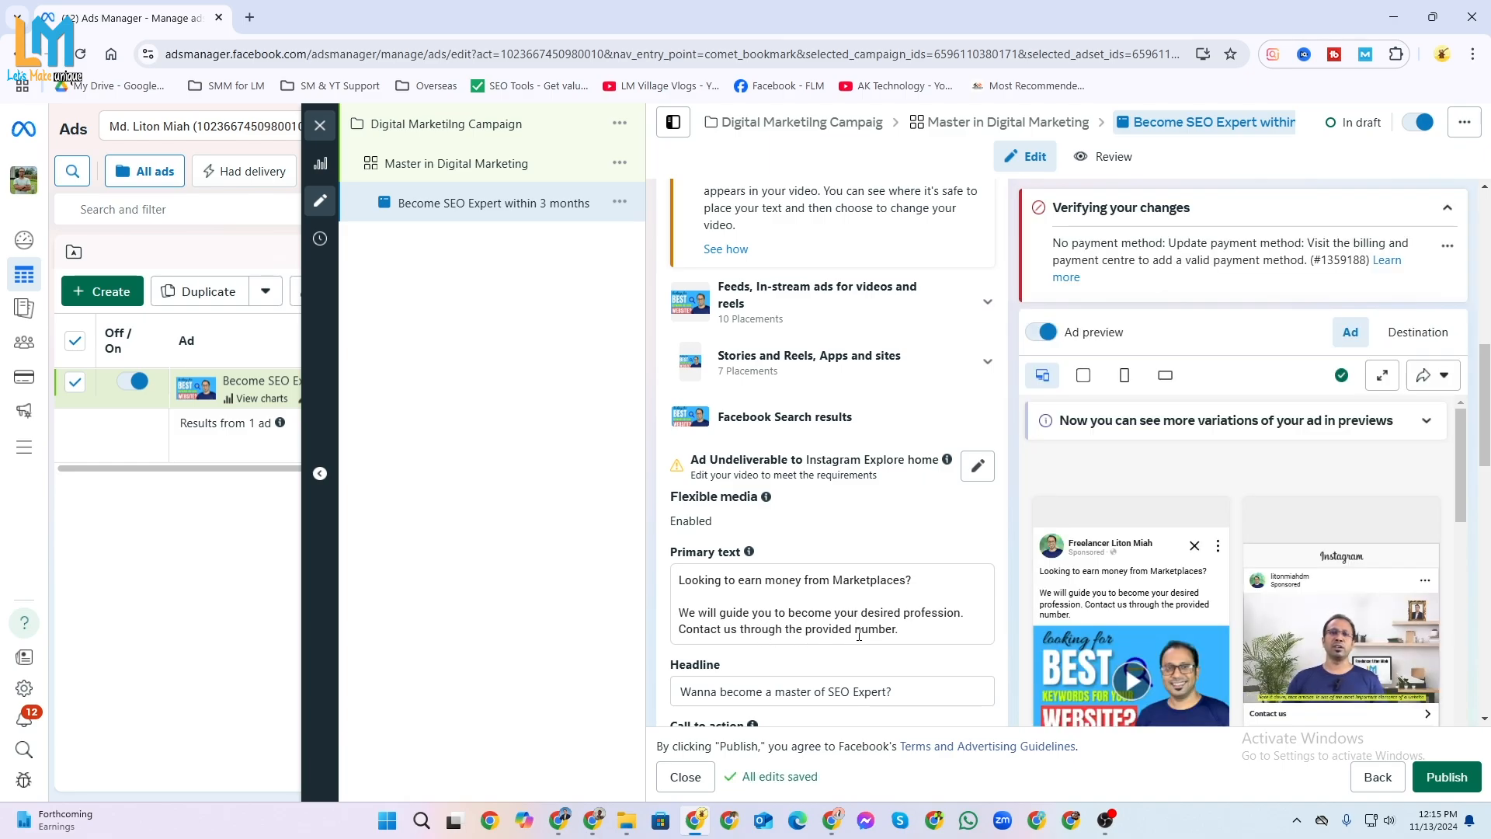
Open the new message template's greeting and questions for editing.
scroll(859, 636, "down", 1)
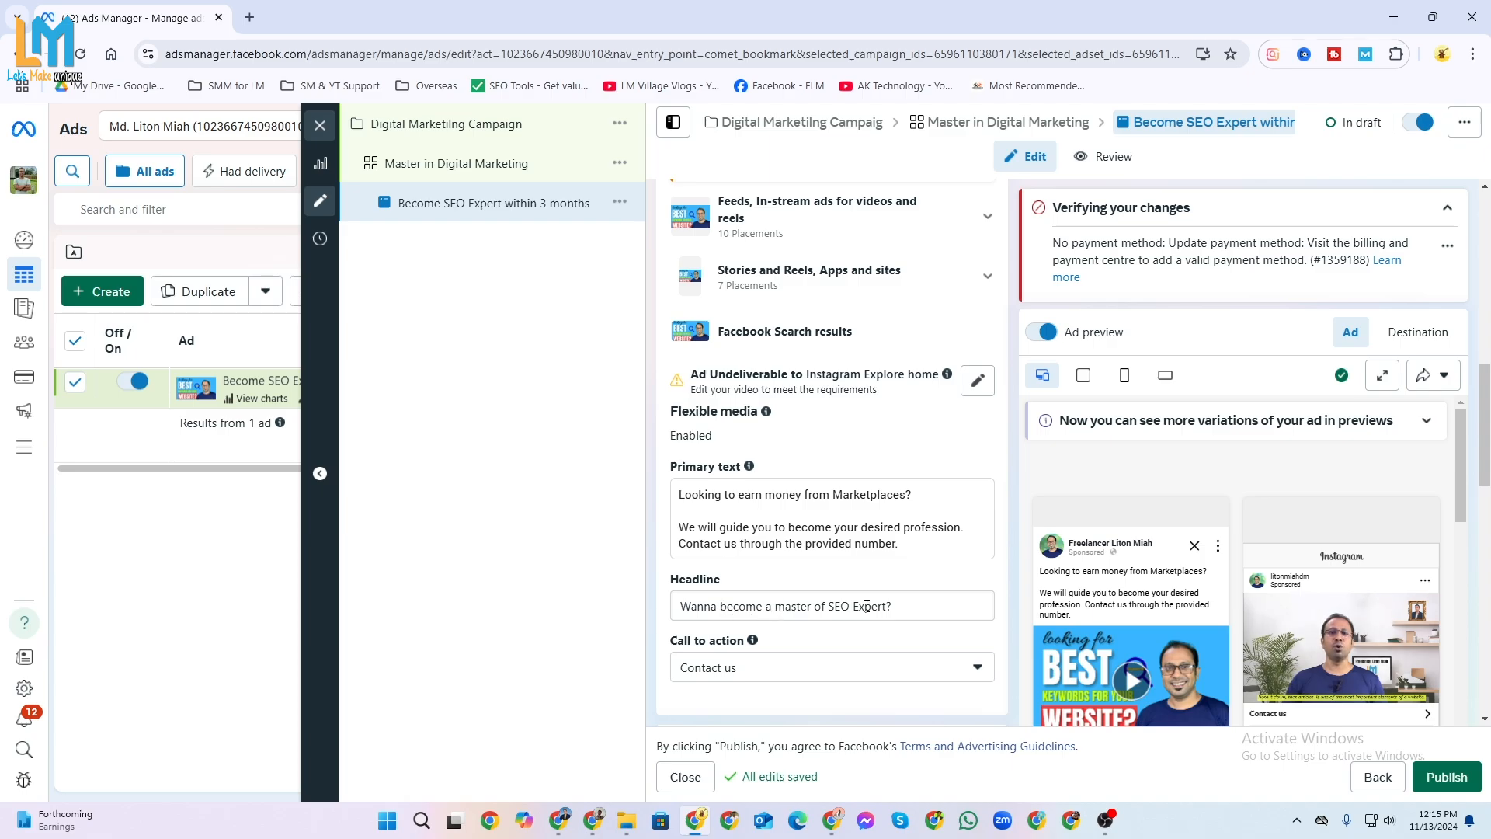
scroll(1218, 525, "down", 5)
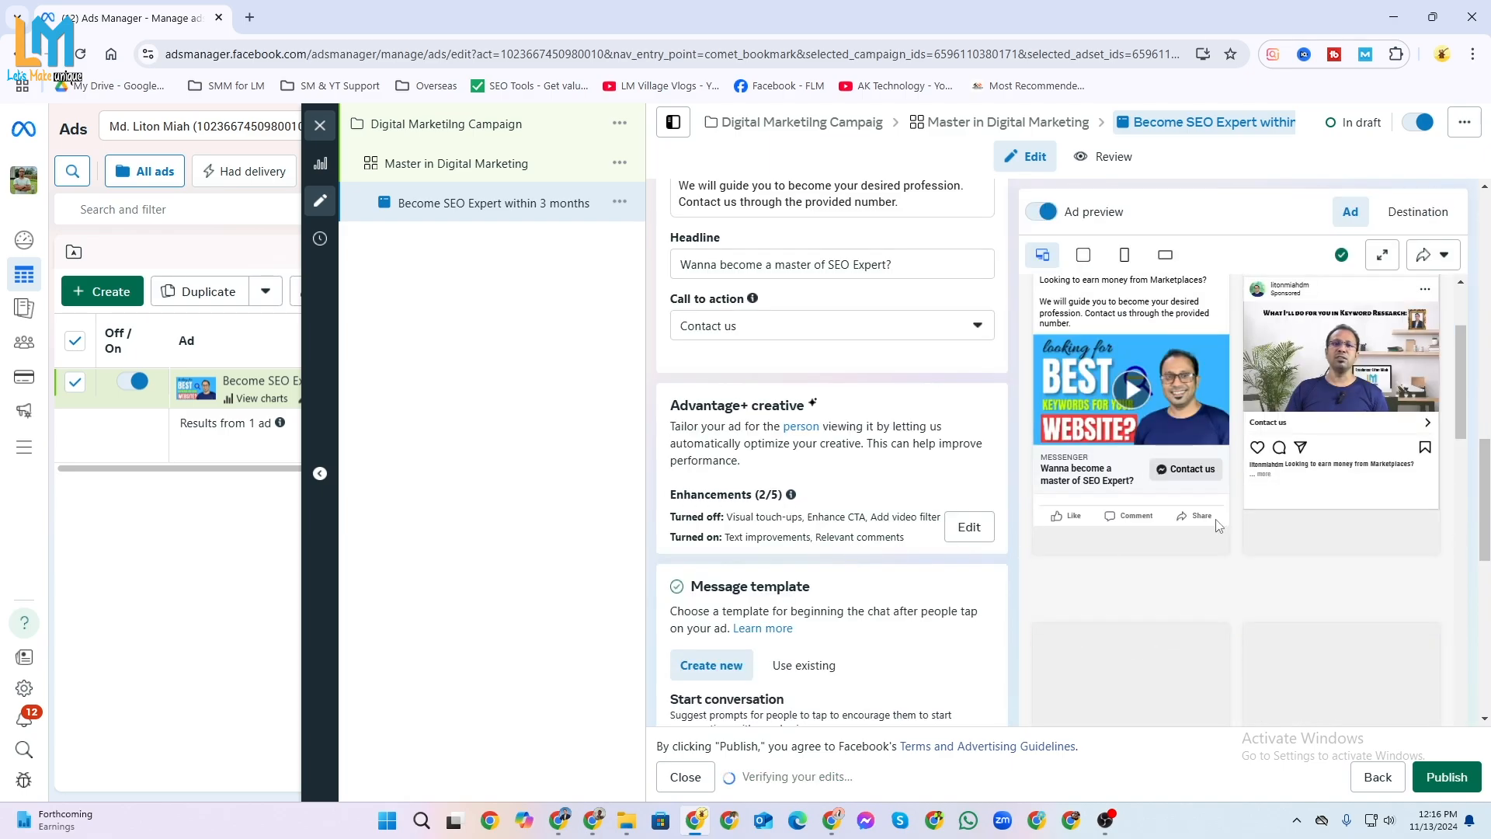
scroll(799, 592, "down", 3)
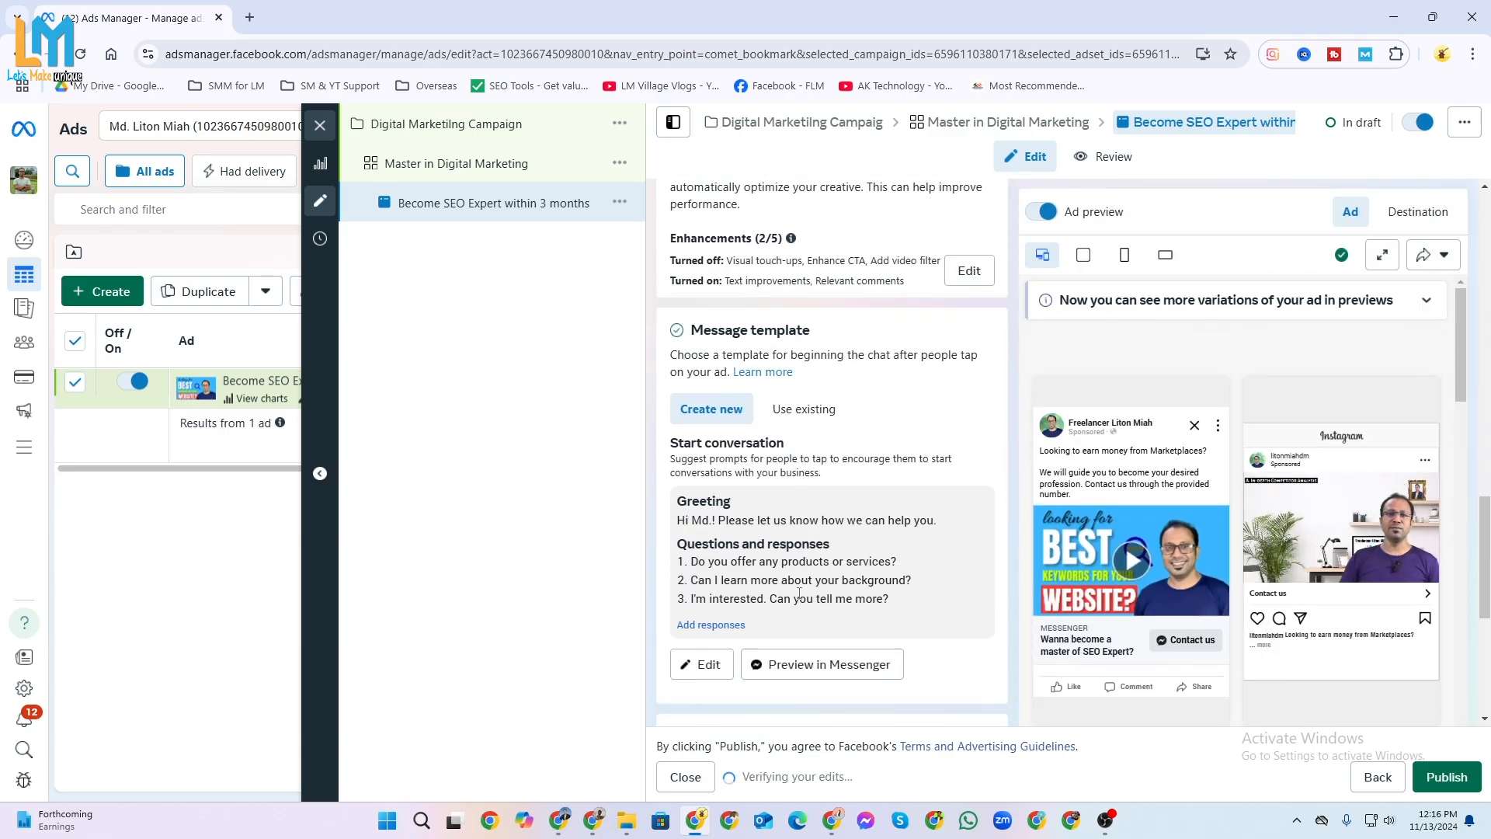
scroll(799, 593, "up", 1)
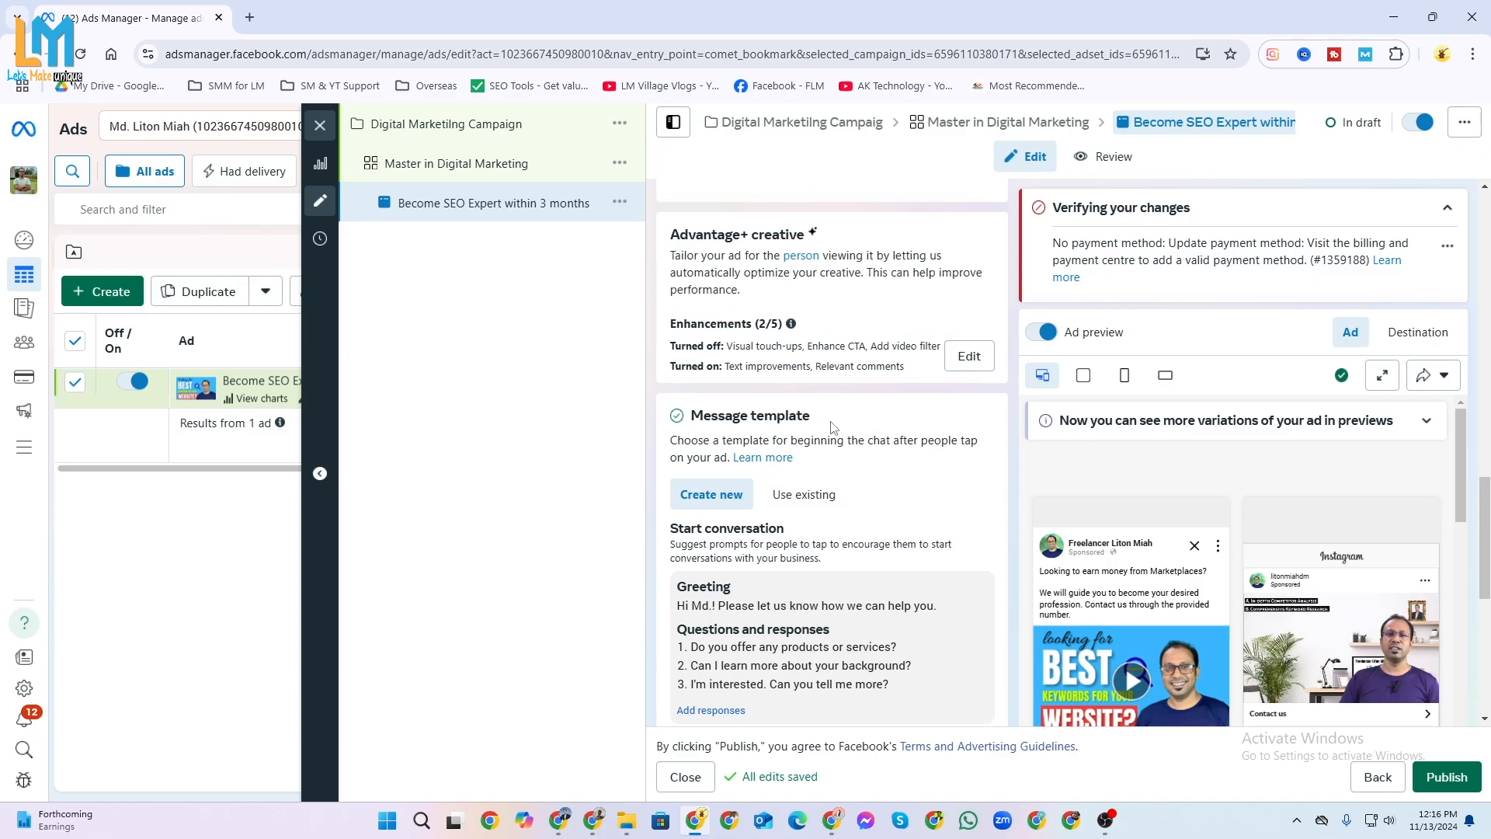
scroll(1127, 604, "down", 2)
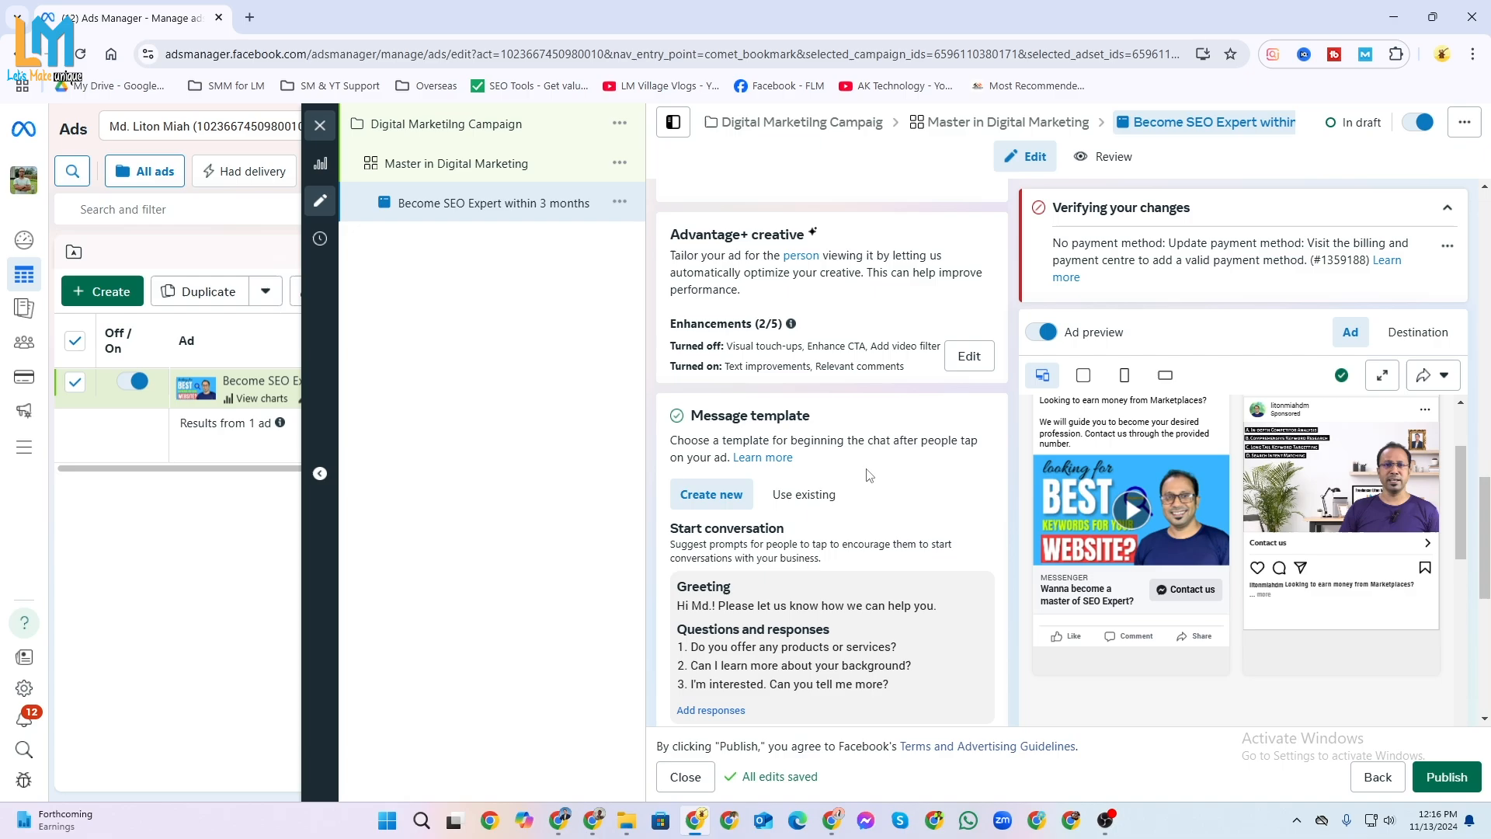
scroll(775, 512, "down", 1)
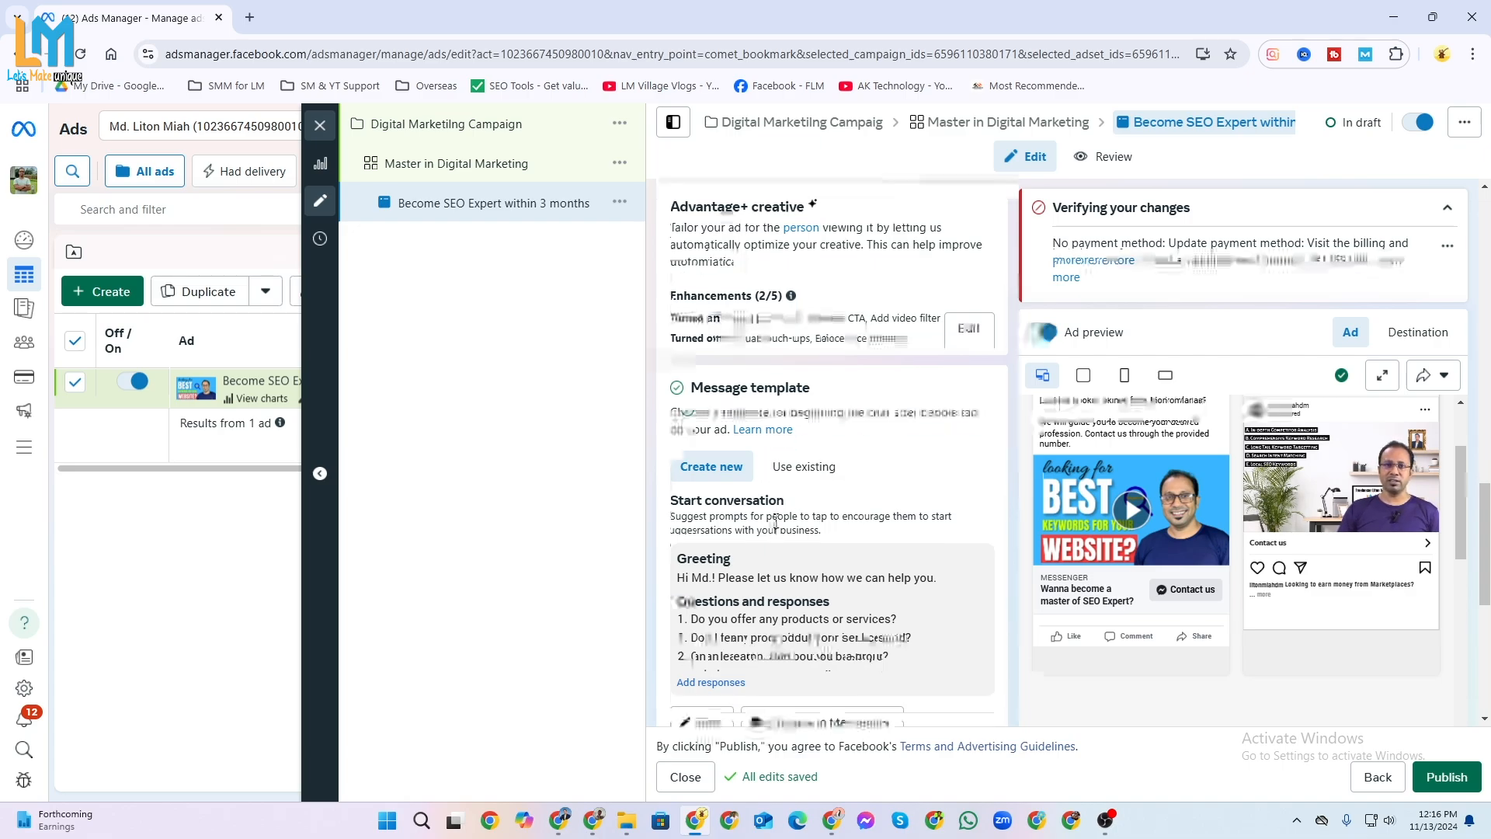
scroll(775, 521, "down", 1)
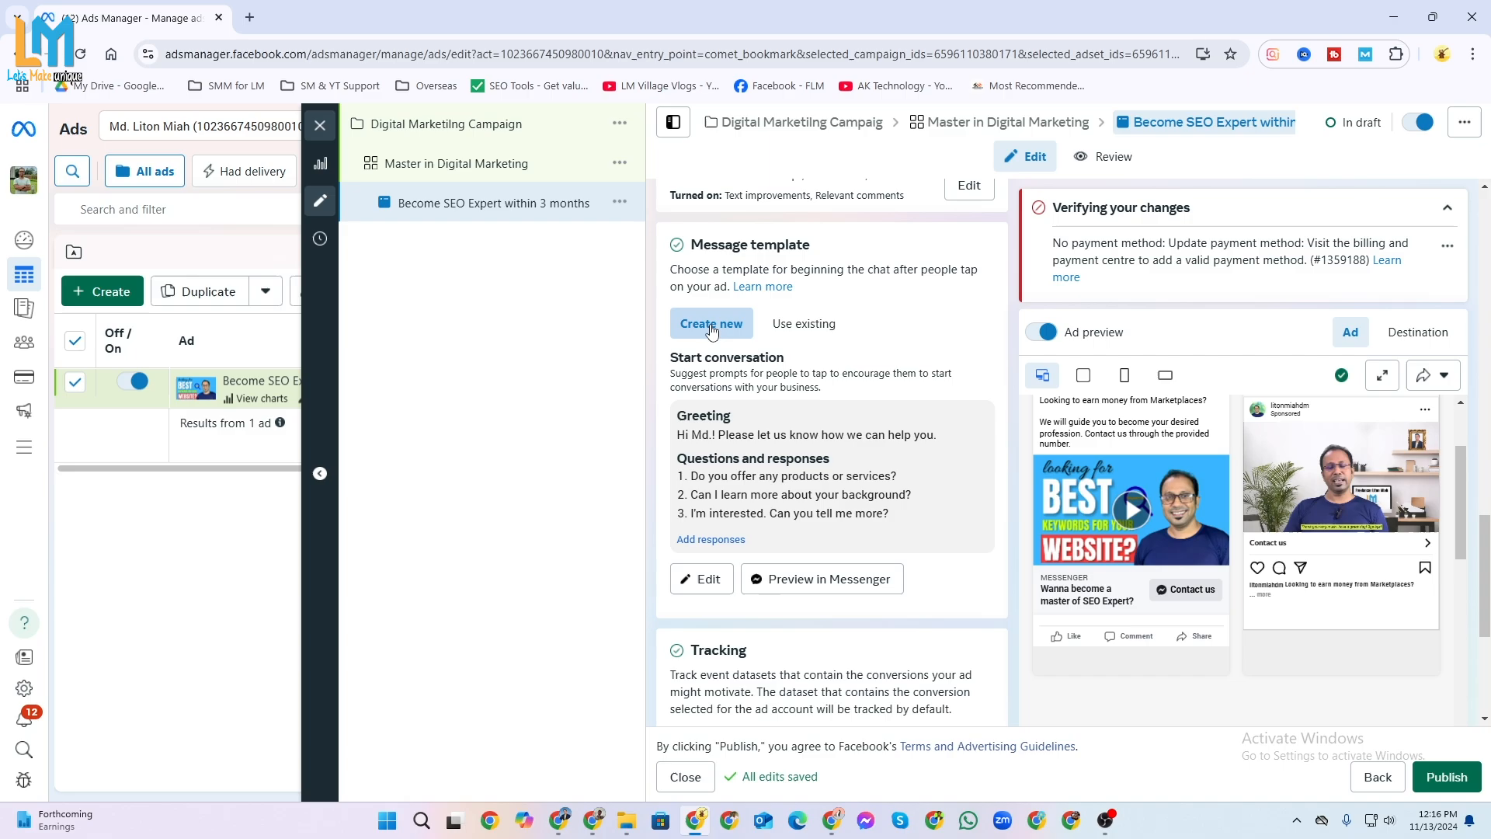
left_click(705, 579)
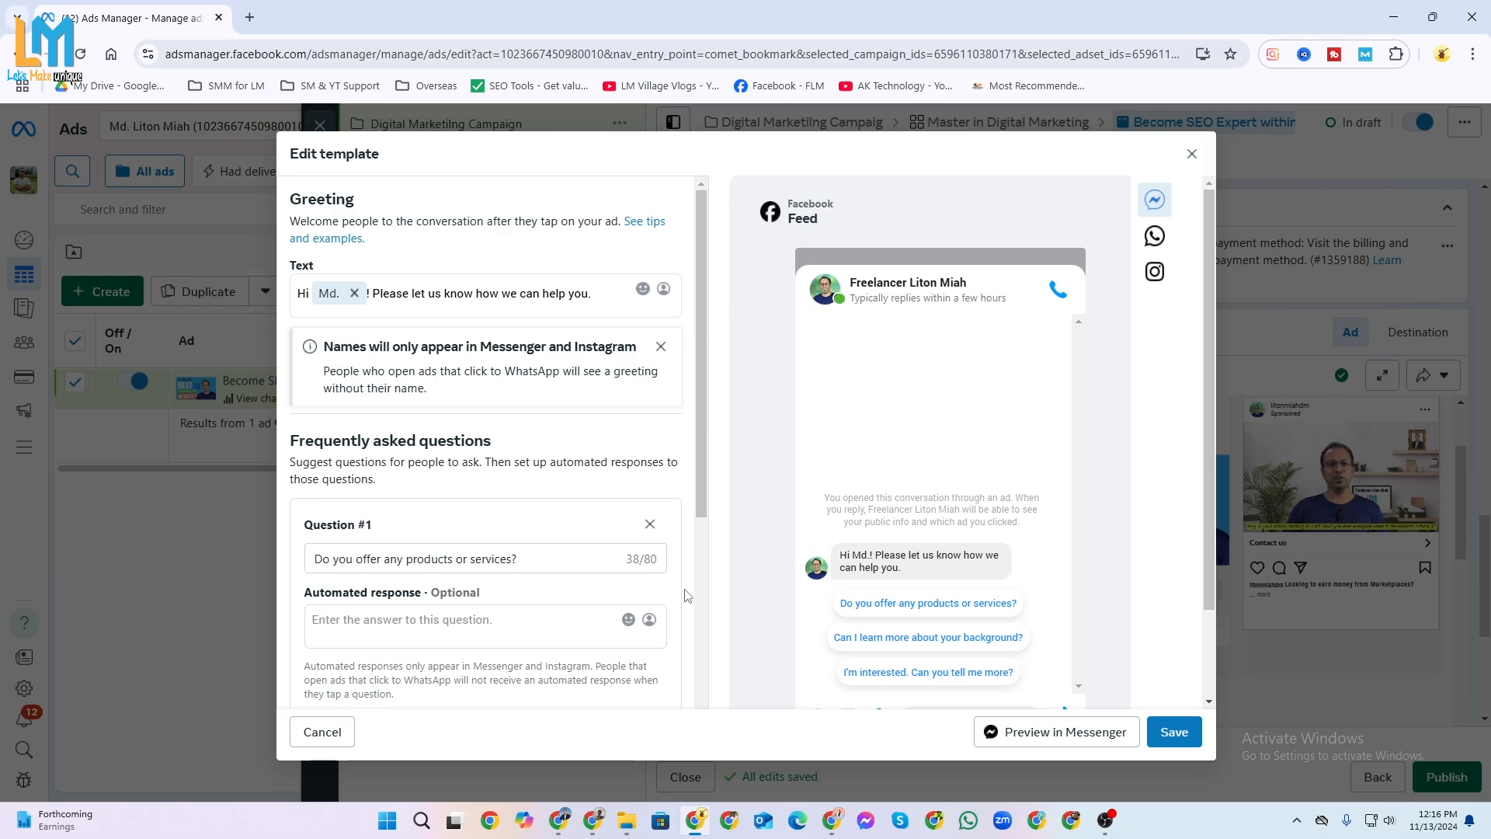
left_click(337, 302)
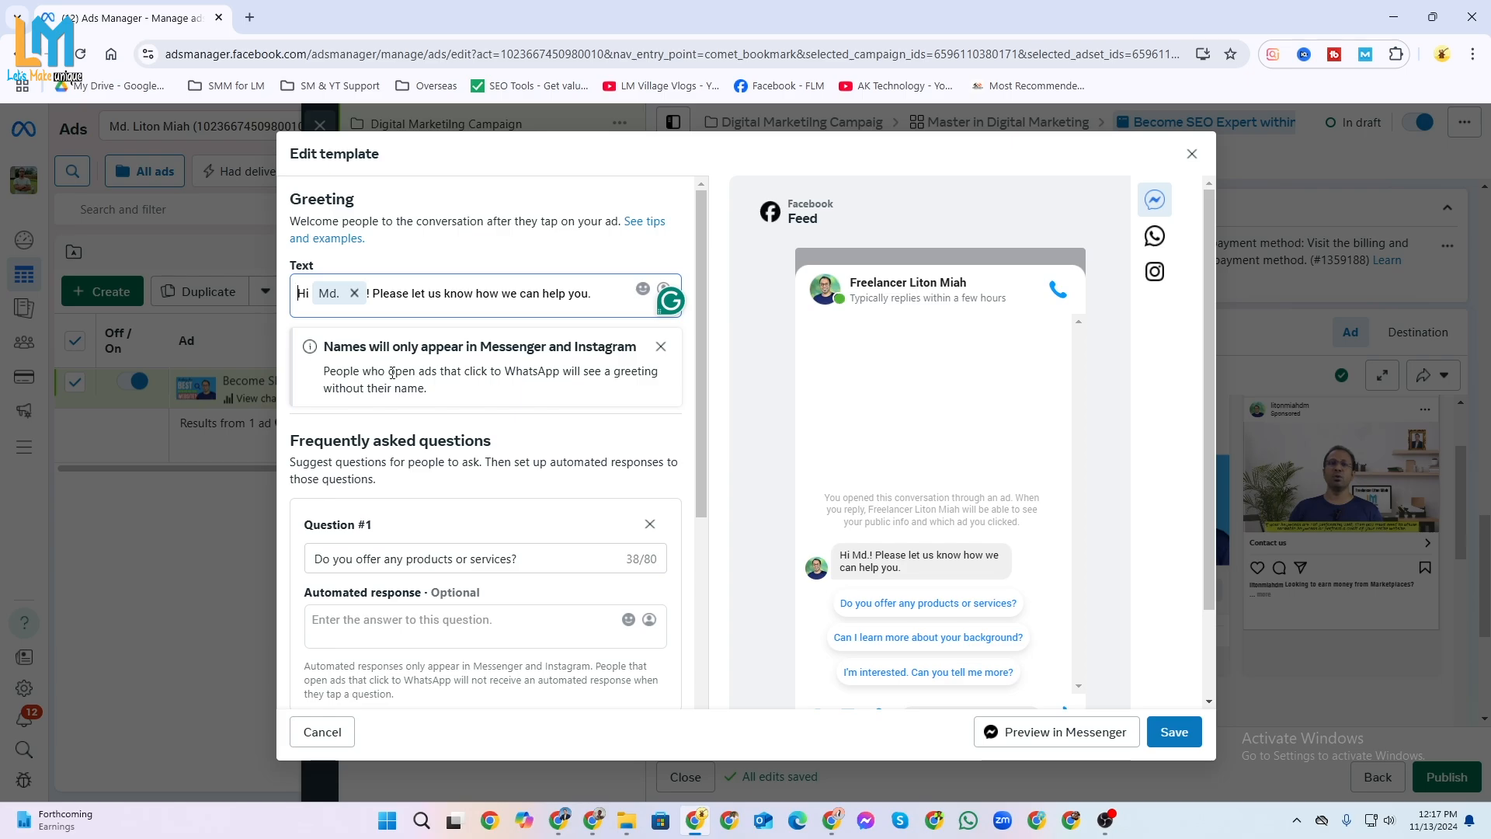
Replace the first frequently asked question with "Do you guarantee for earning money?".
scroll(313, 211, "down", 1)
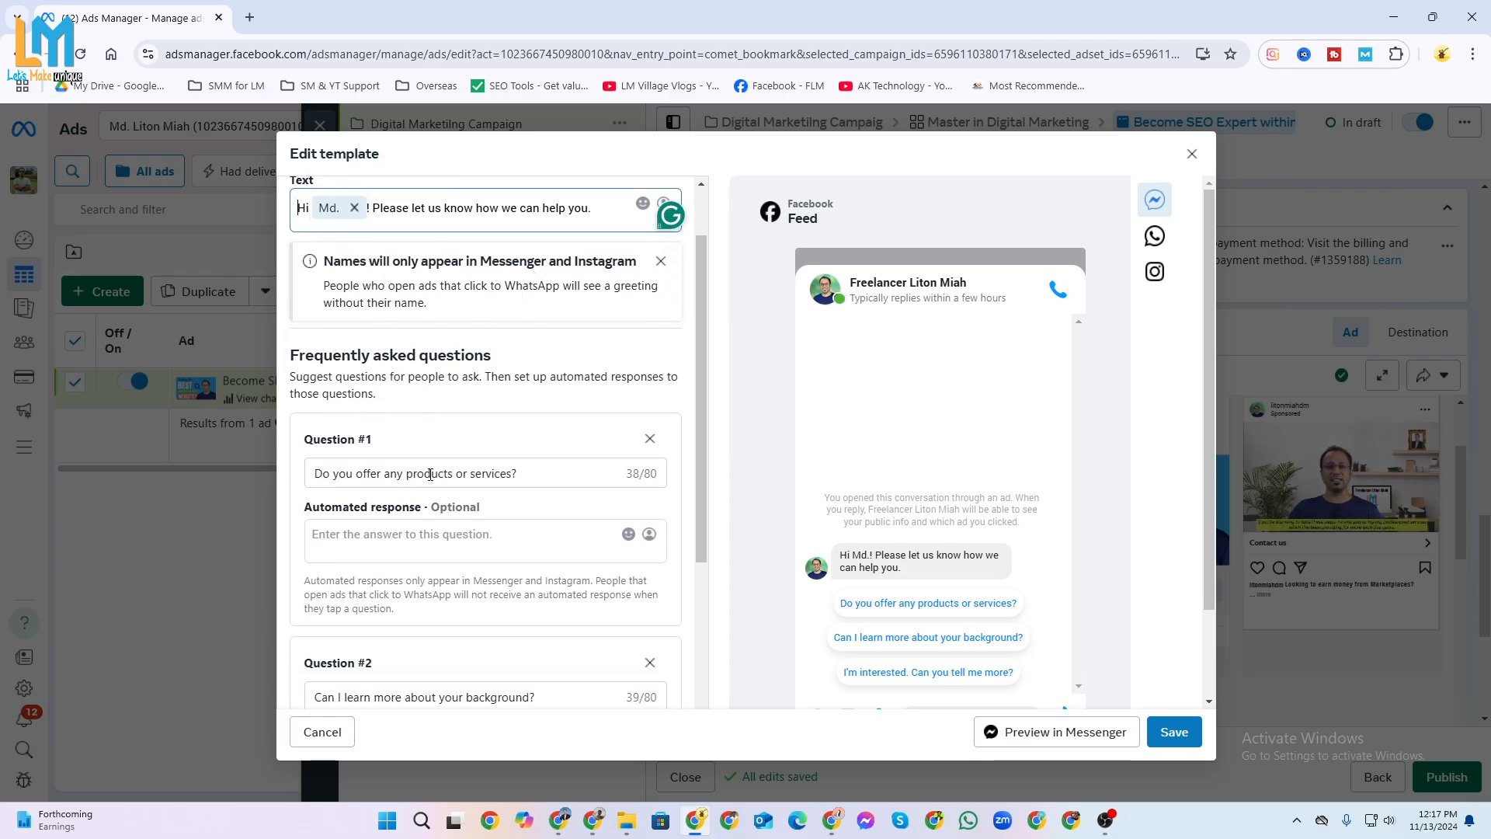
left_click(550, 477)
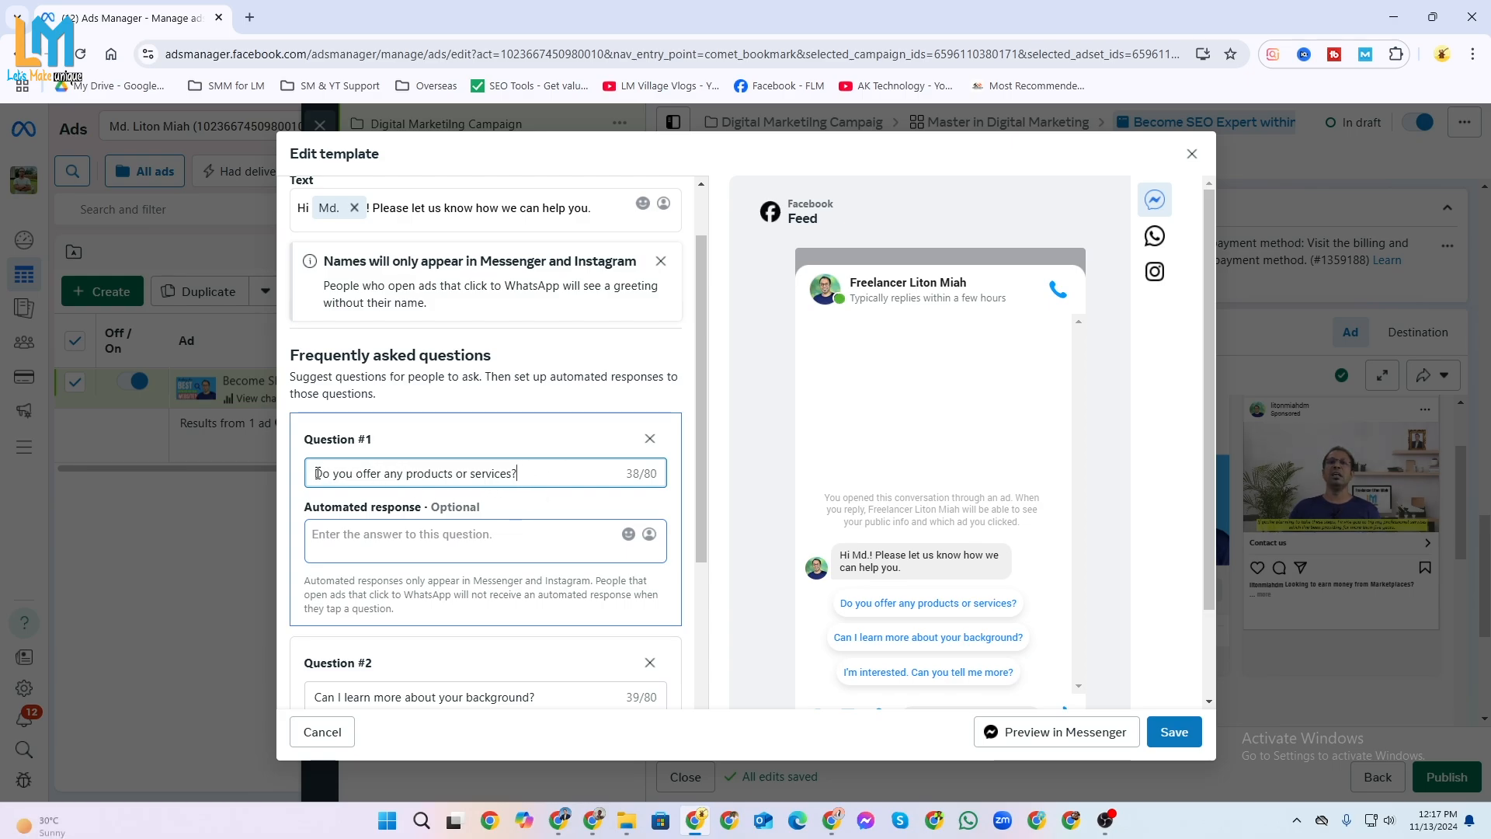
left_click_drag(363, 473, 511, 474)
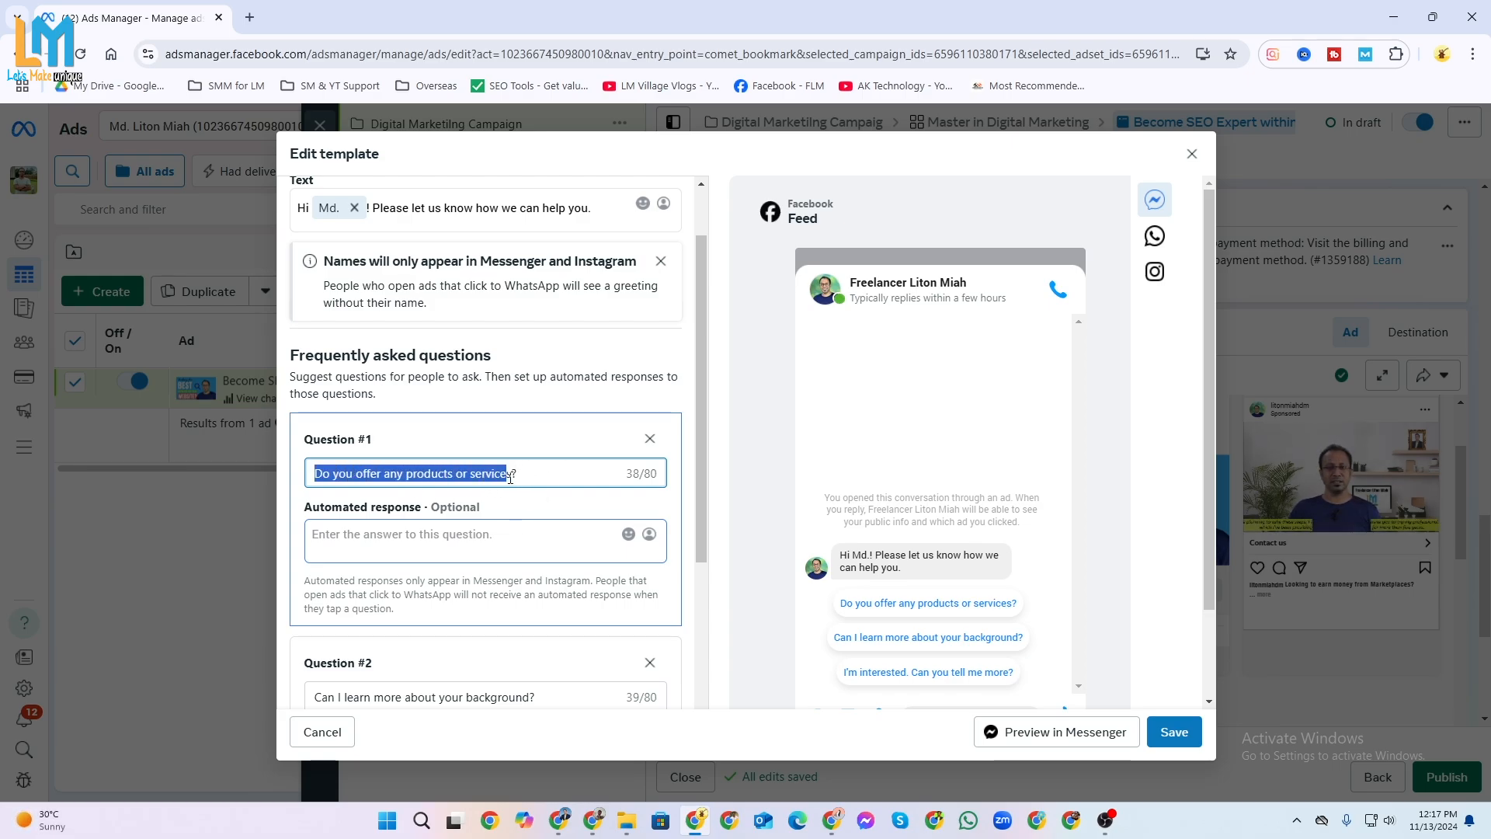
type("Do you guarante")
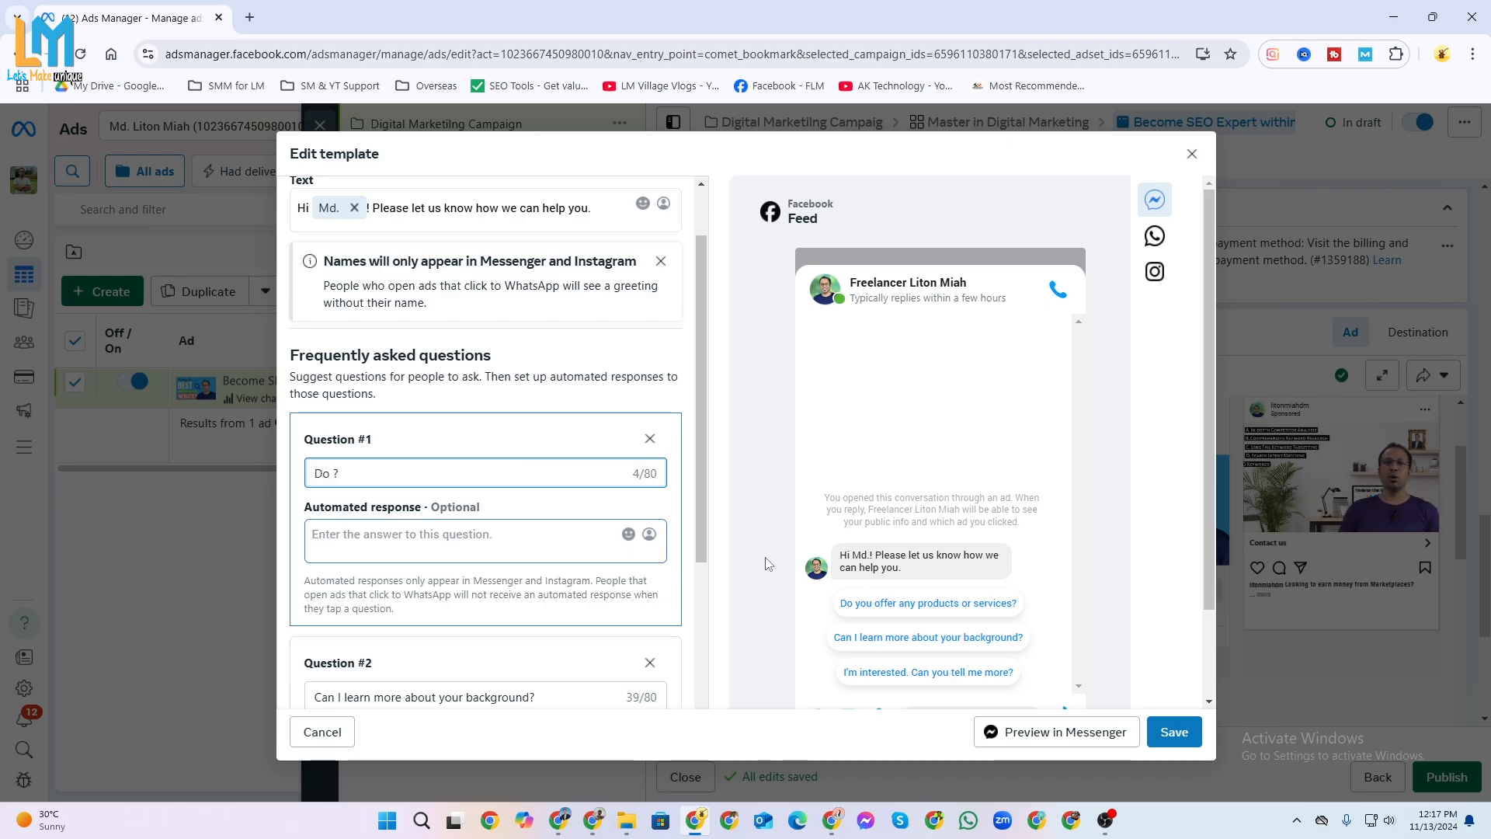
type("e for earning money")
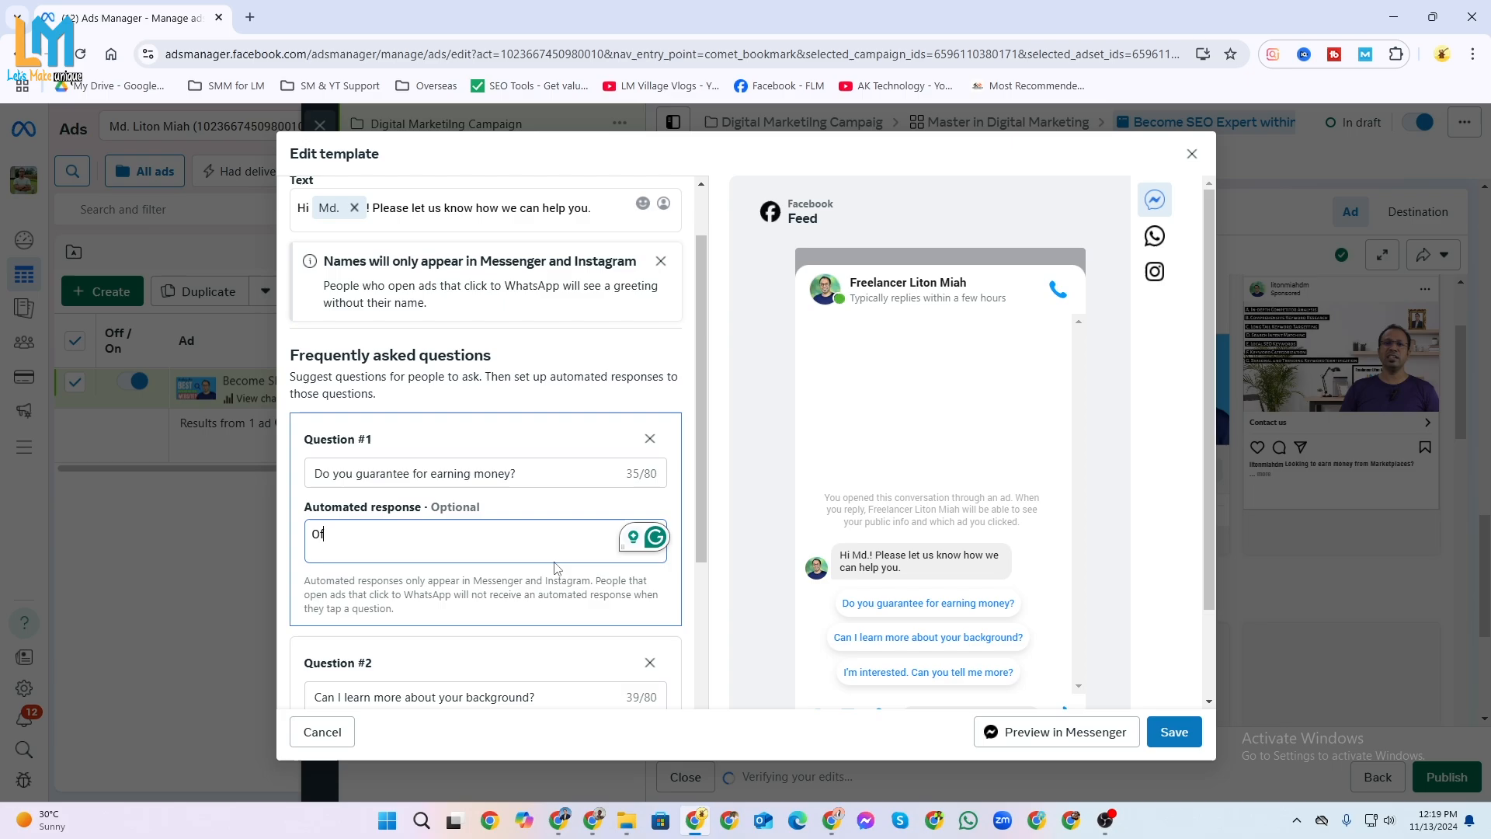
Set the automated response for question 1 to "Of course, until your success we will support you.".
type("course, until your ")
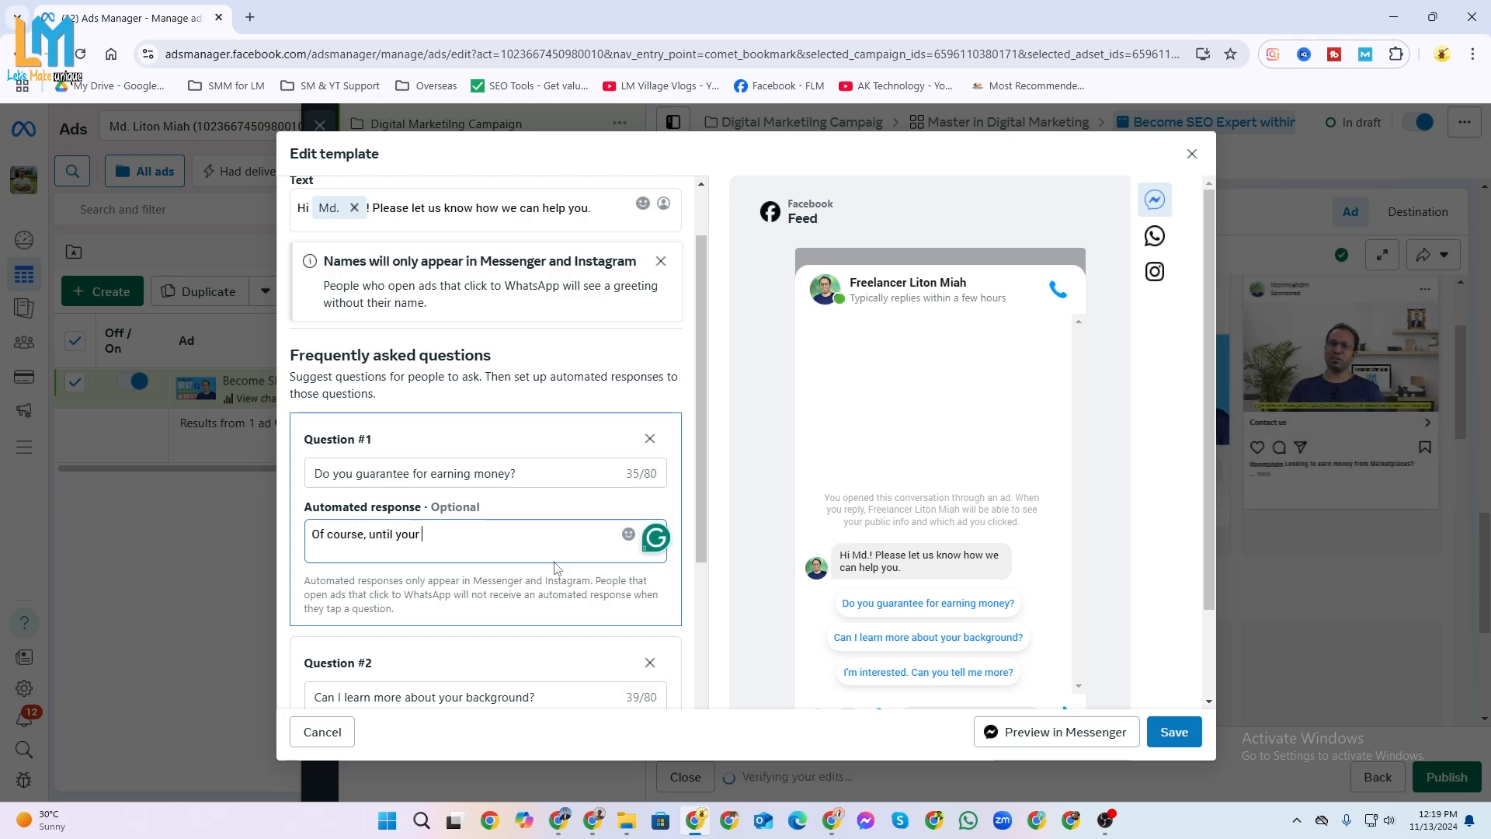
type("success we will supp")
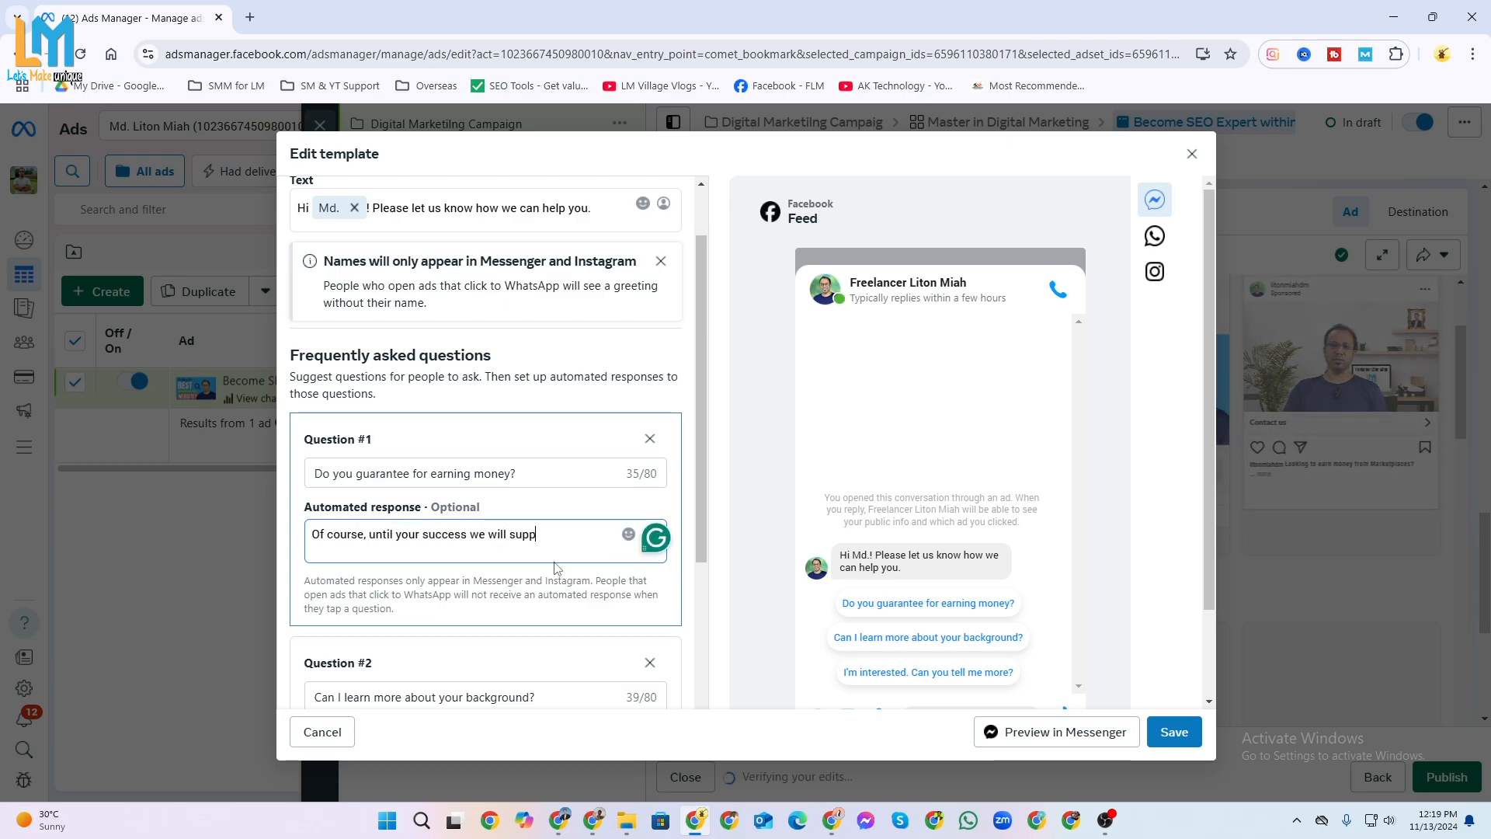
type("ort you.")
Change question 2 to "Can I learn more about your institute background?".
scroll(458, 454, "down", 3)
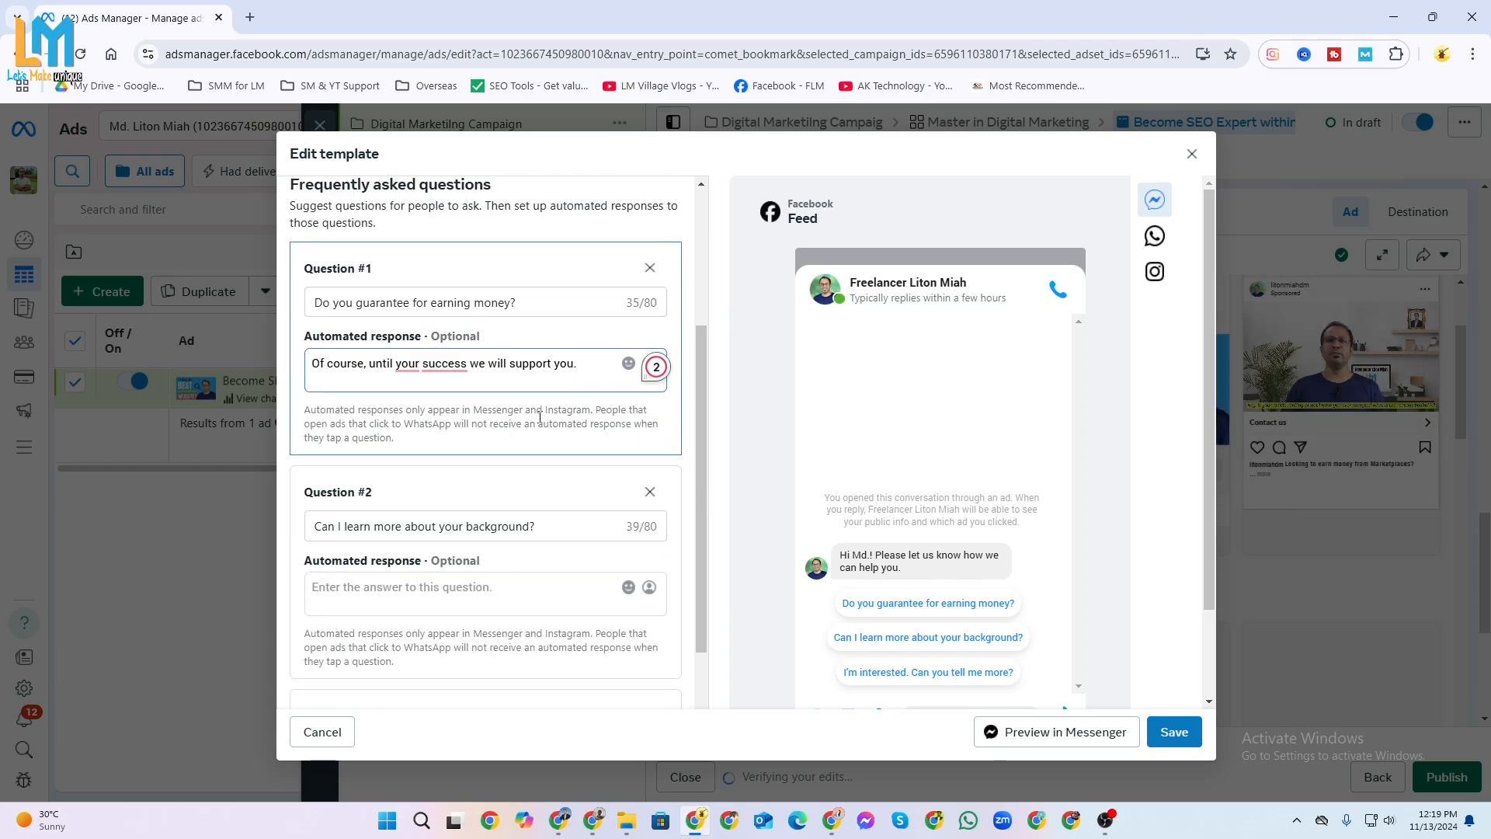
left_click(468, 441)
left_click(467, 442)
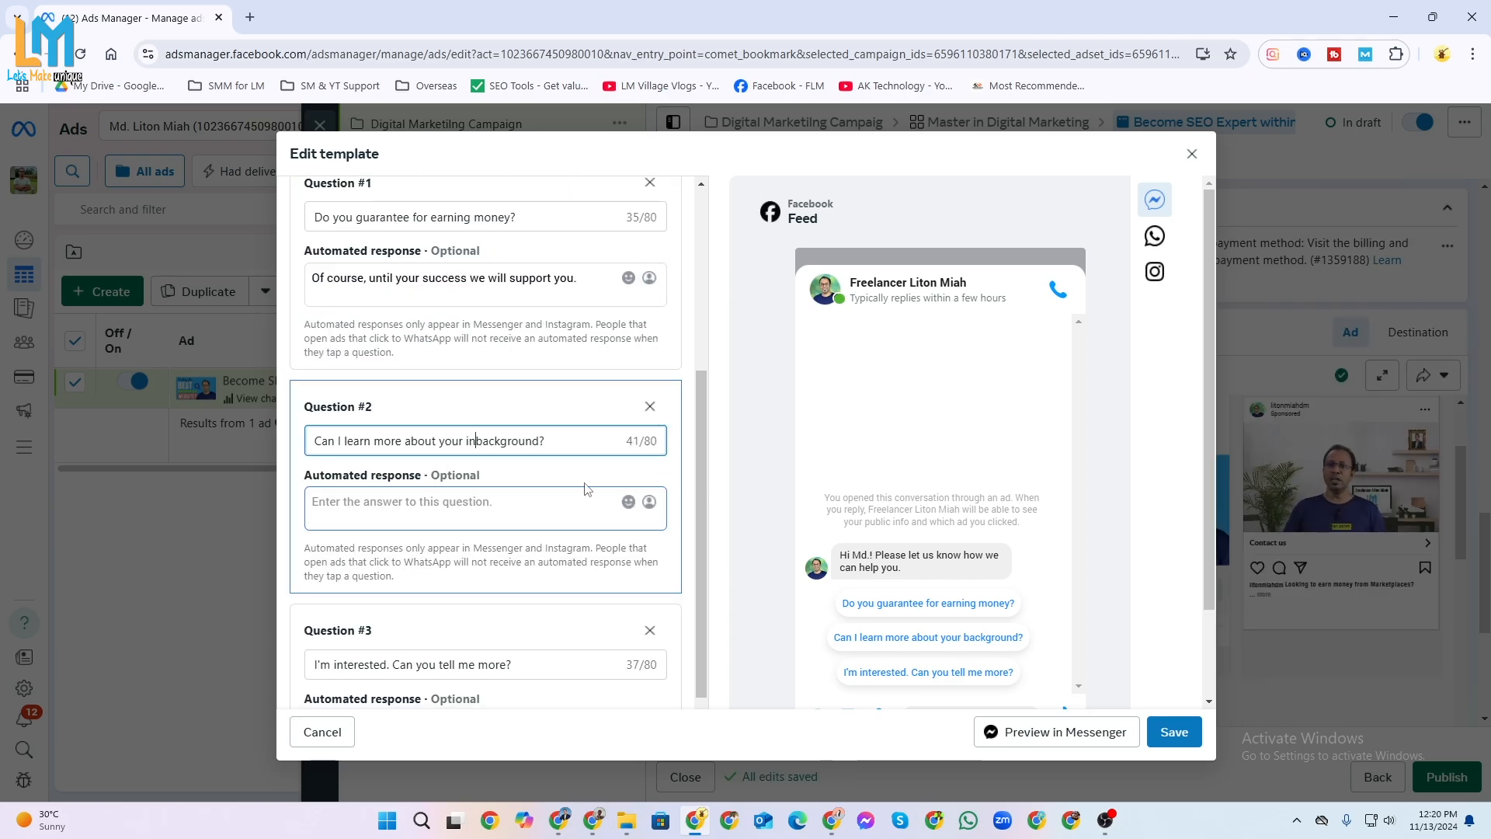
type("institure")
Give question 2 the automated response "Why not, you can visit our website and customer feeback.".
left_click(510, 501)
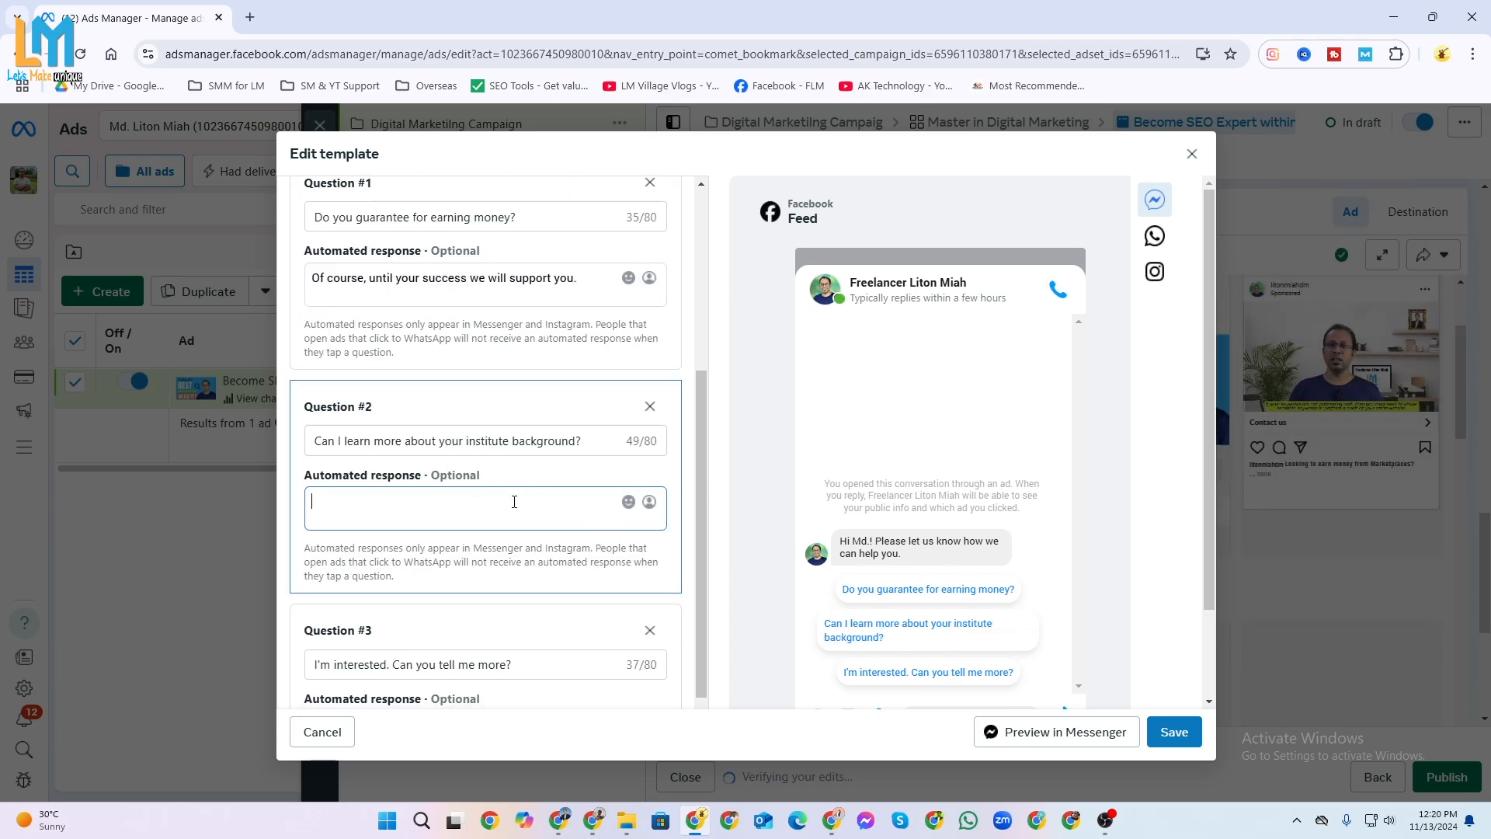
type("Why not, you")
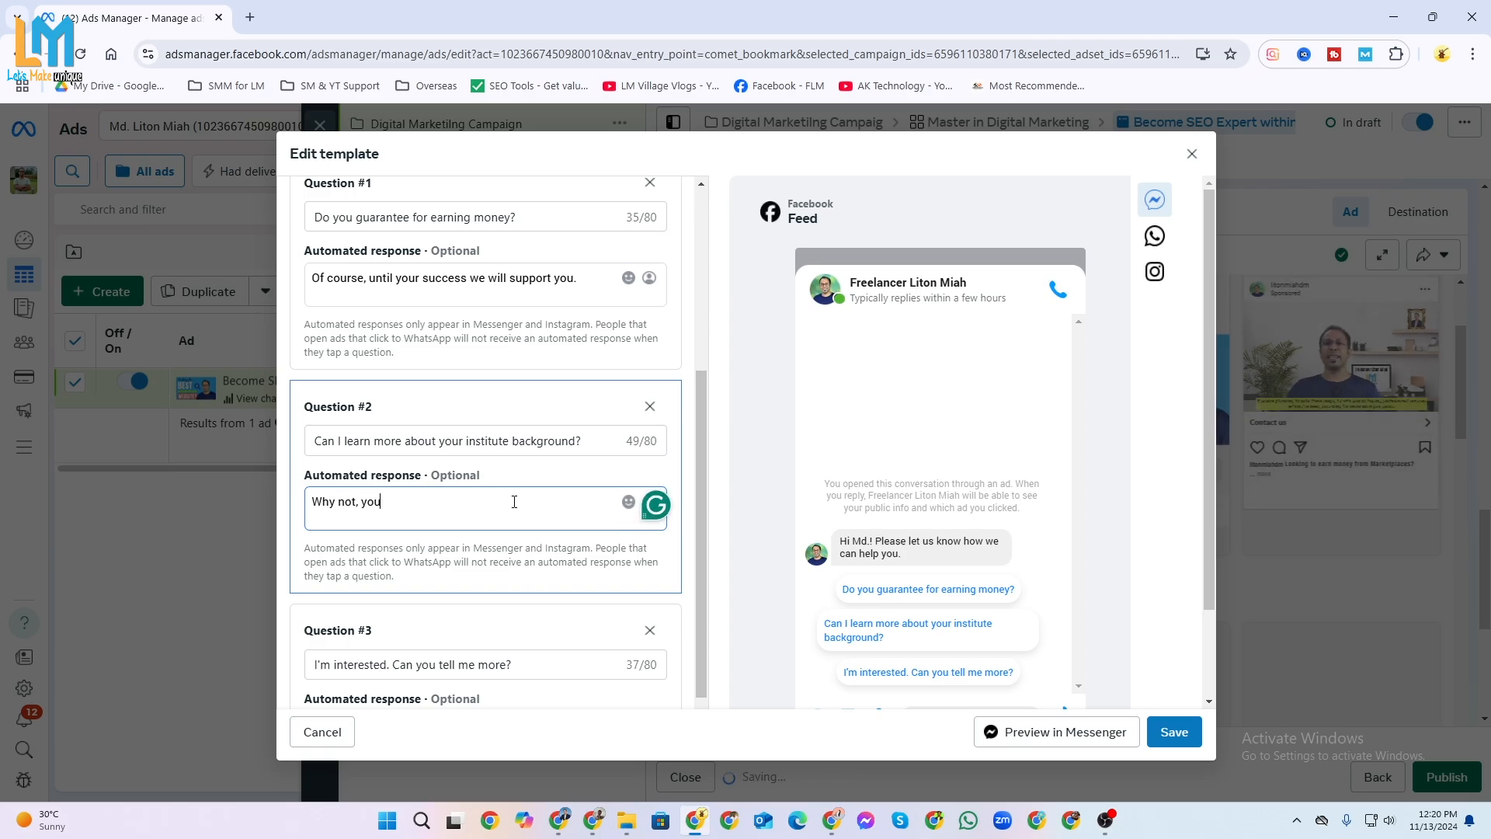
type(" can visit our web")
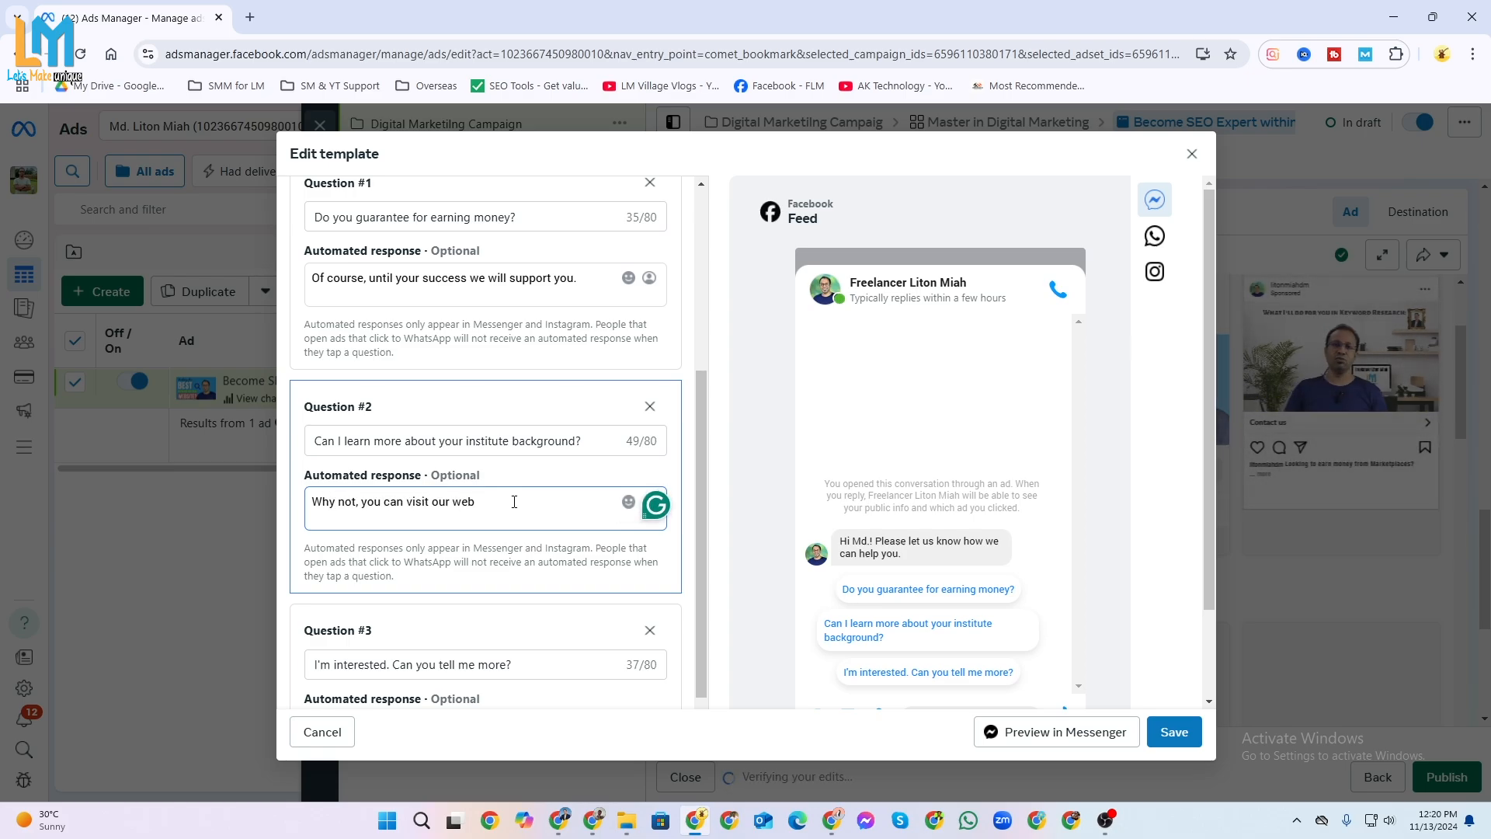
type("site and customer feeback.")
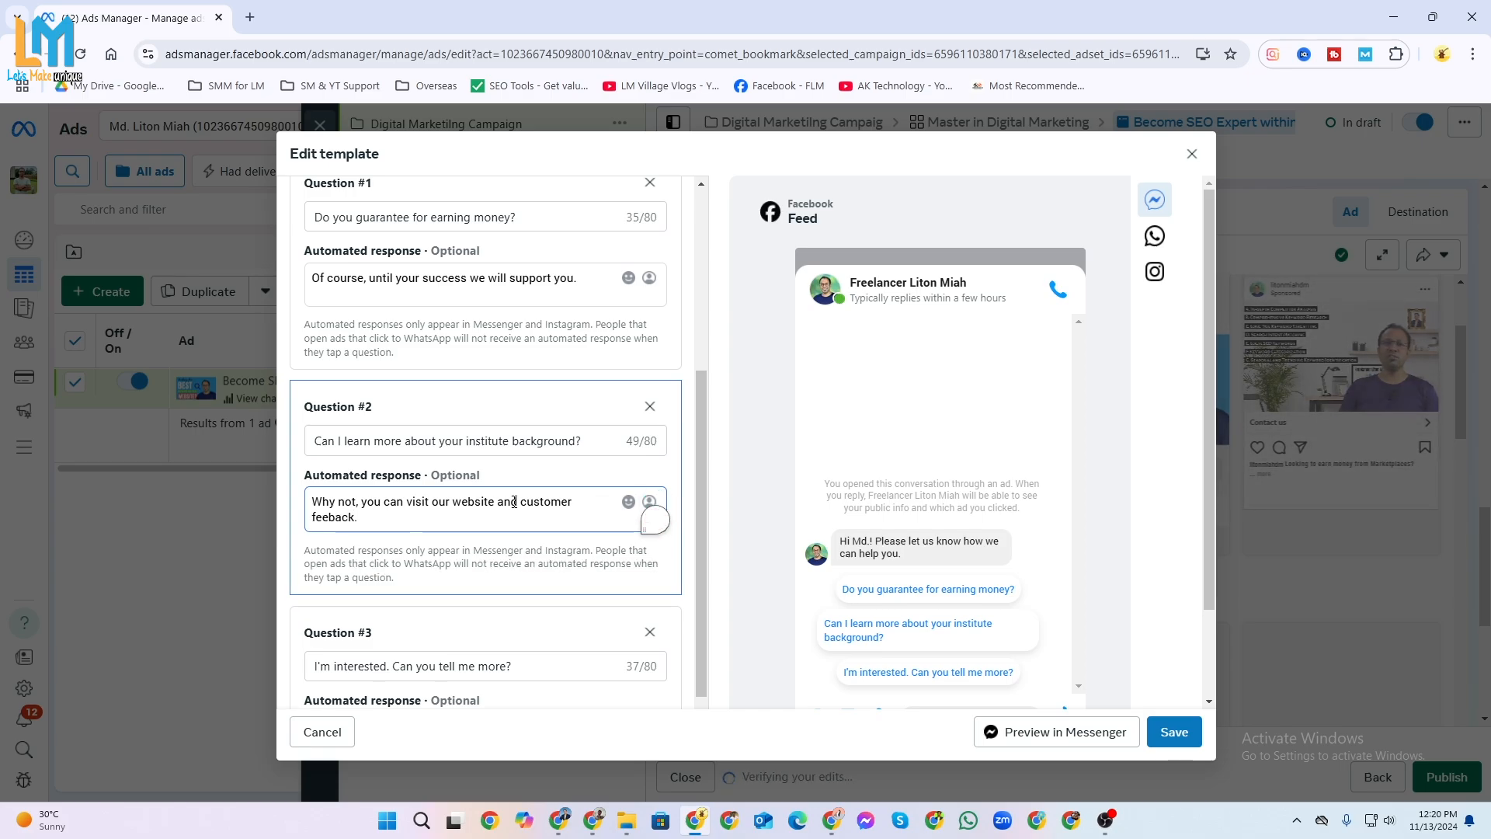
Write the automated response "Yes, just send us message, we will call you." for question 3, correcting its wording.
scroll(514, 502, "down", 2)
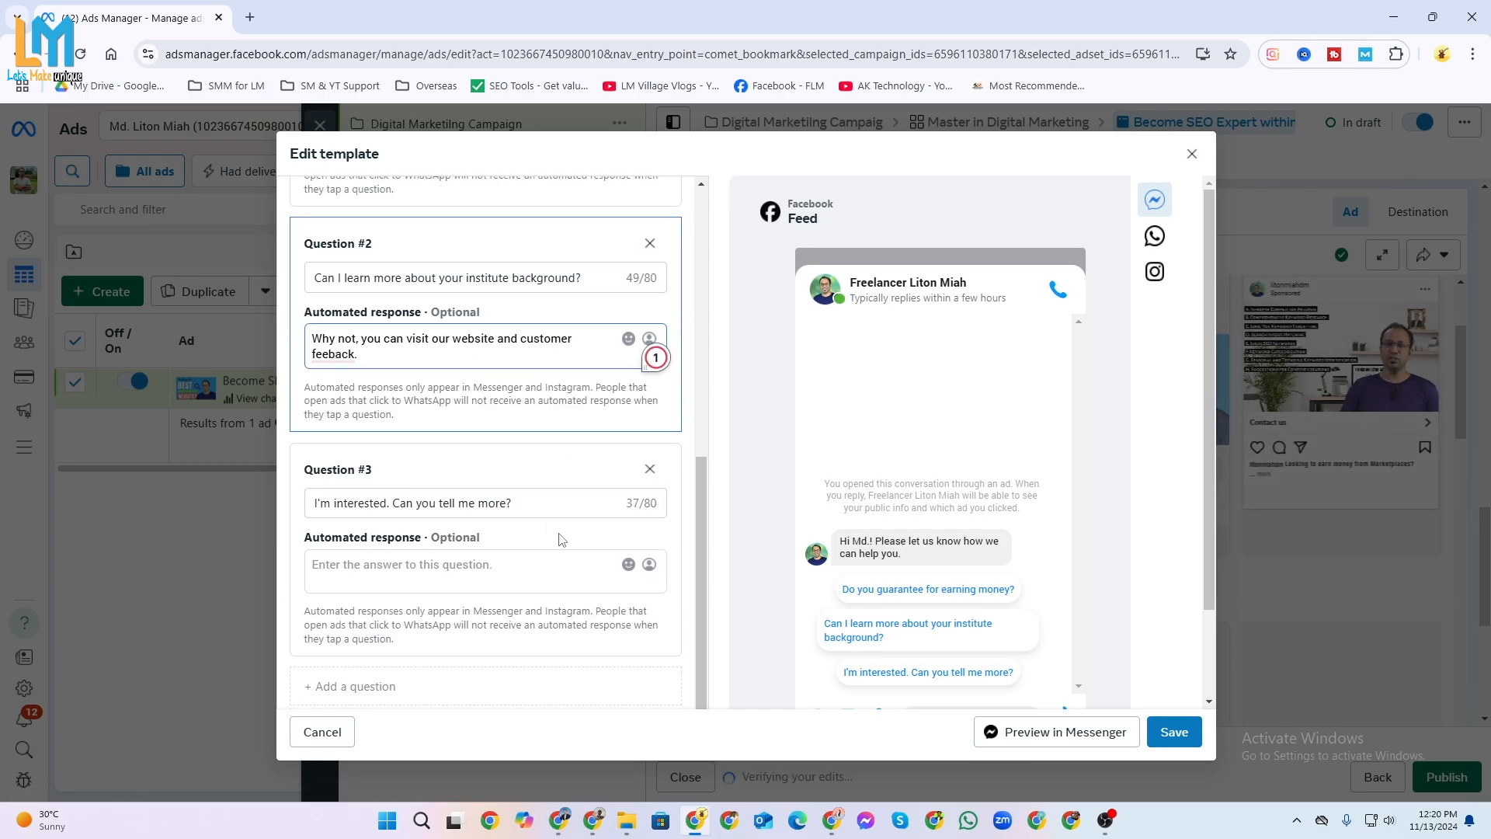
left_click(482, 572)
type("Yeap,")
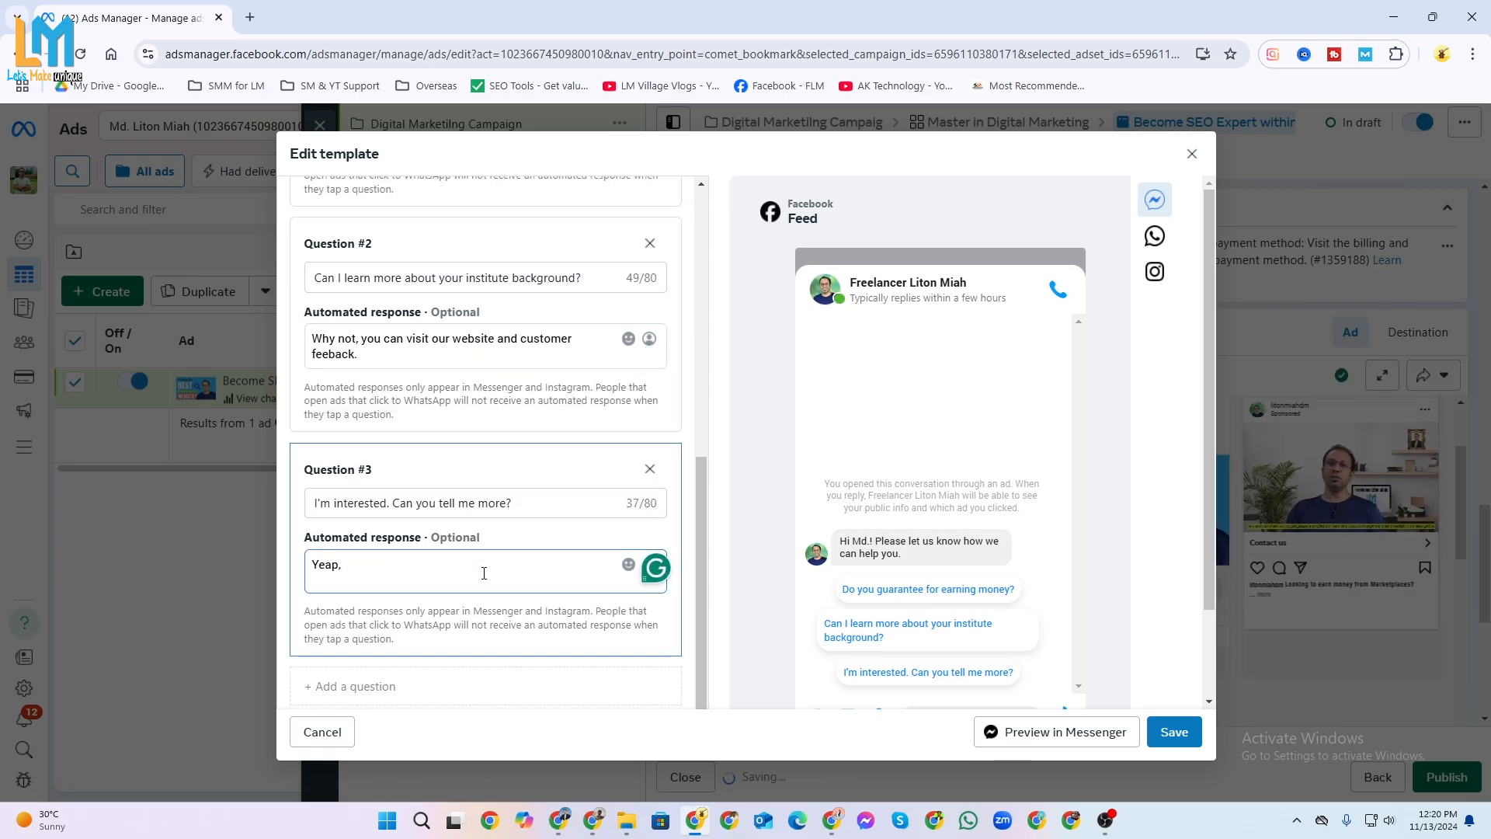
type(" just mend us message you.")
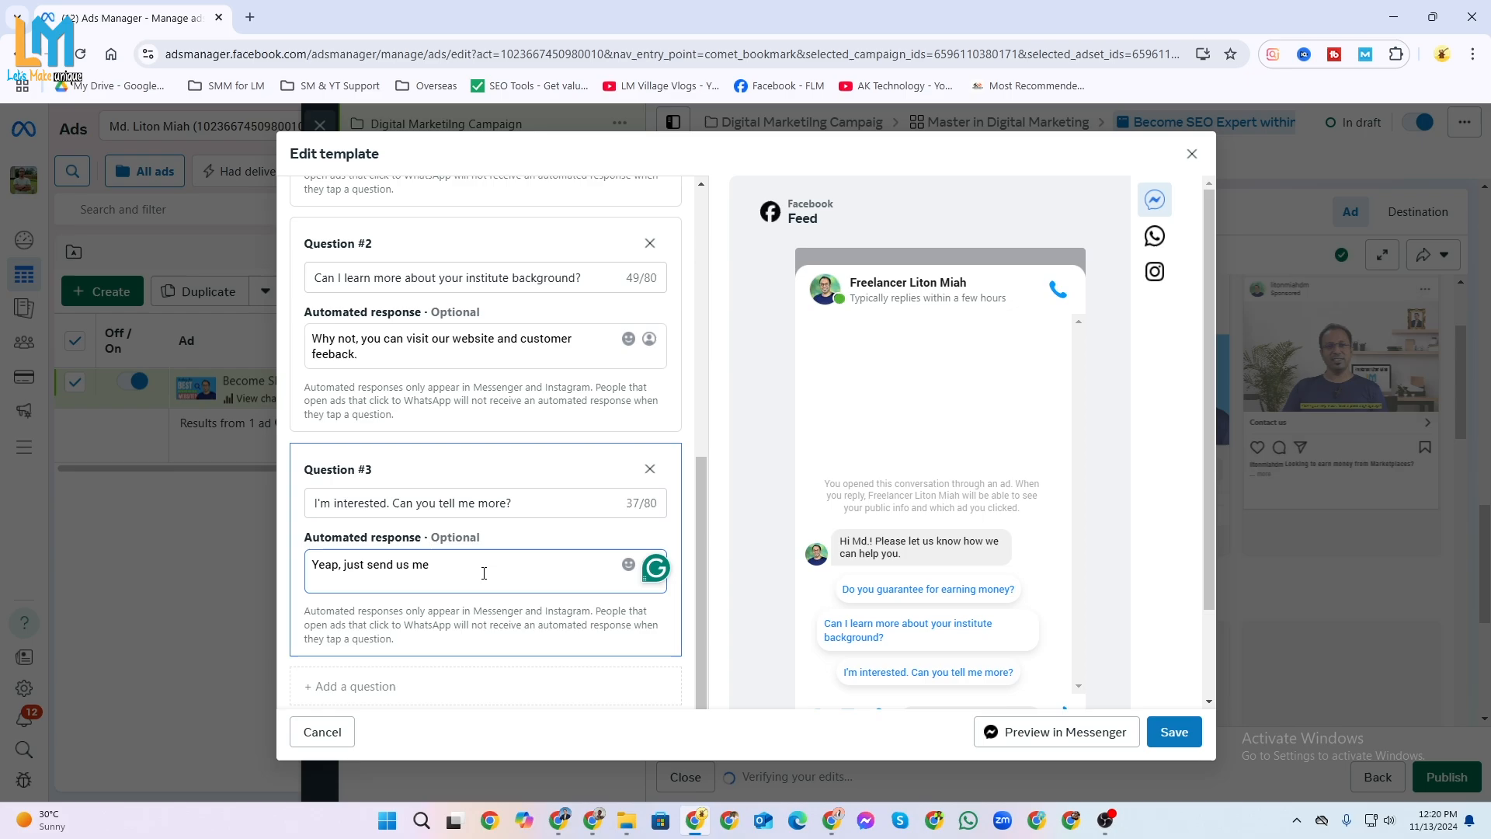
key("BackSpace")
key("BackSpace")
key("BackSpace")
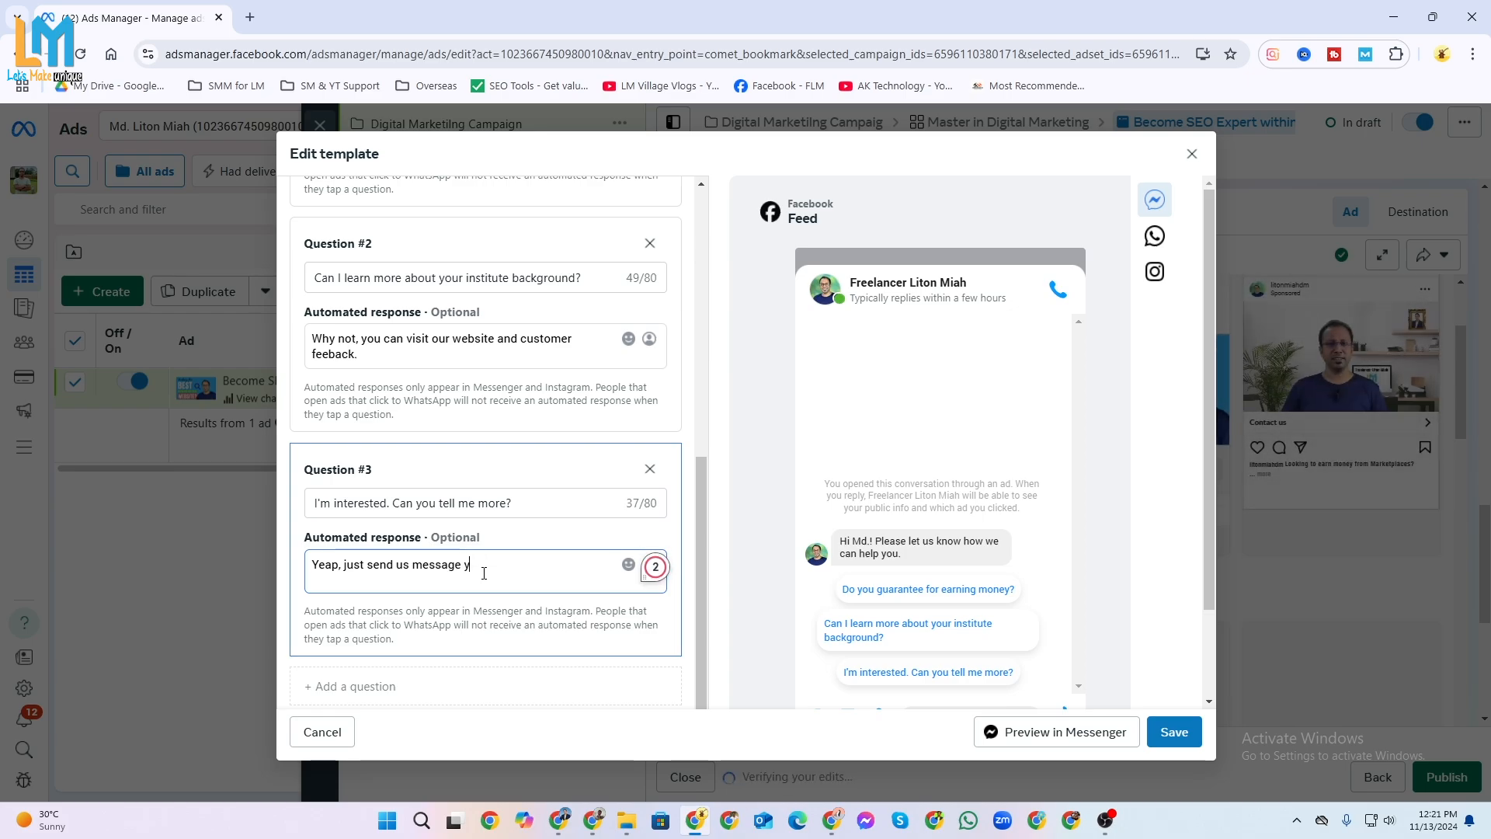
type("you.")
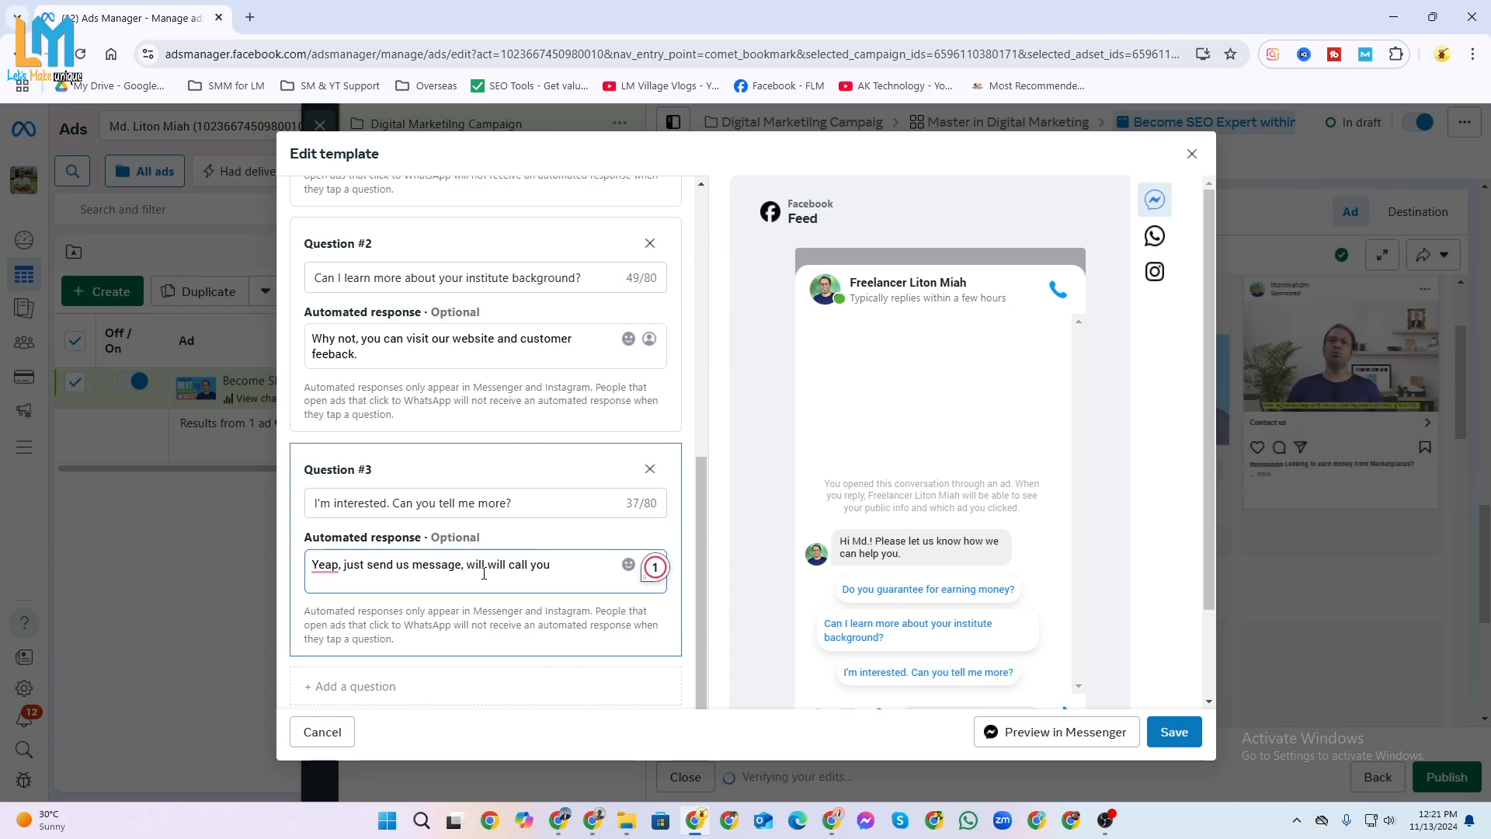
mouse_move(489, 567)
left_click(504, 632)
mouse_move(324, 572)
left_click(334, 632)
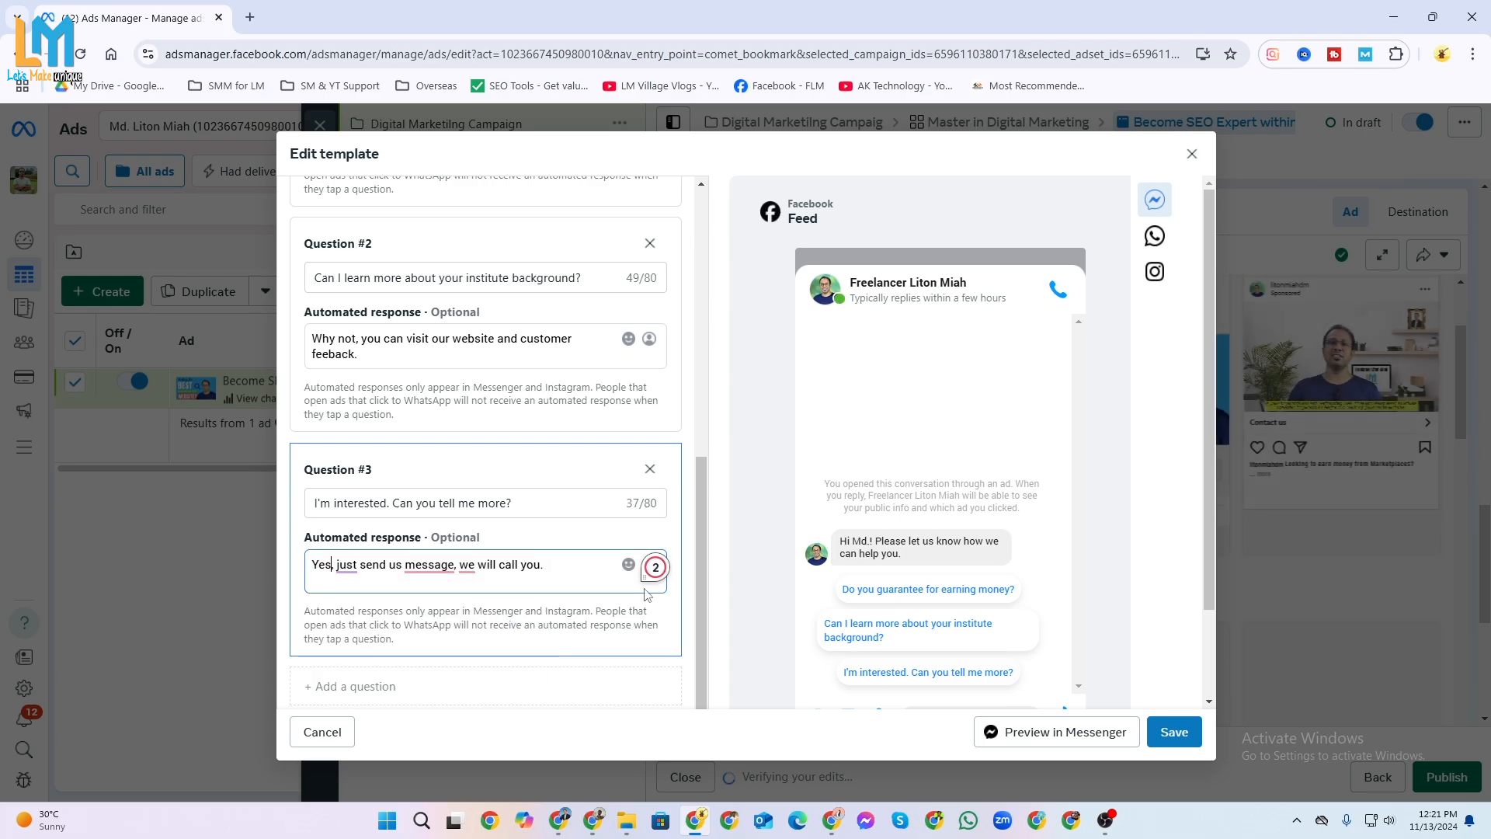
Shorten question 2 to "Can I learn more about your institute?" and save the message template.
scroll(459, 566, "down", 3)
left_click(345, 581)
scroll(346, 582, "down", 2)
left_click(651, 415)
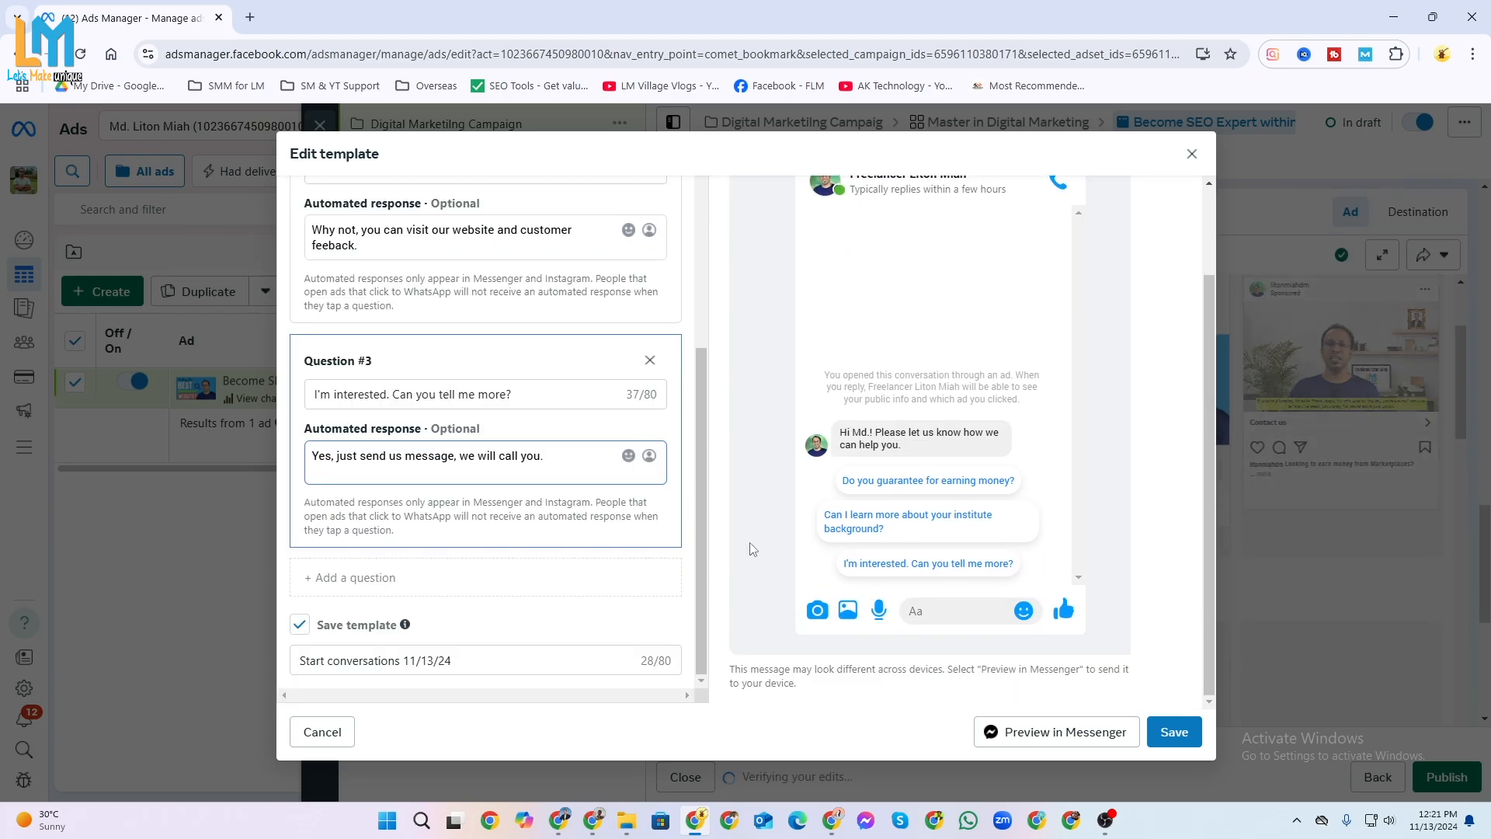
scroll(548, 386, "up", 3)
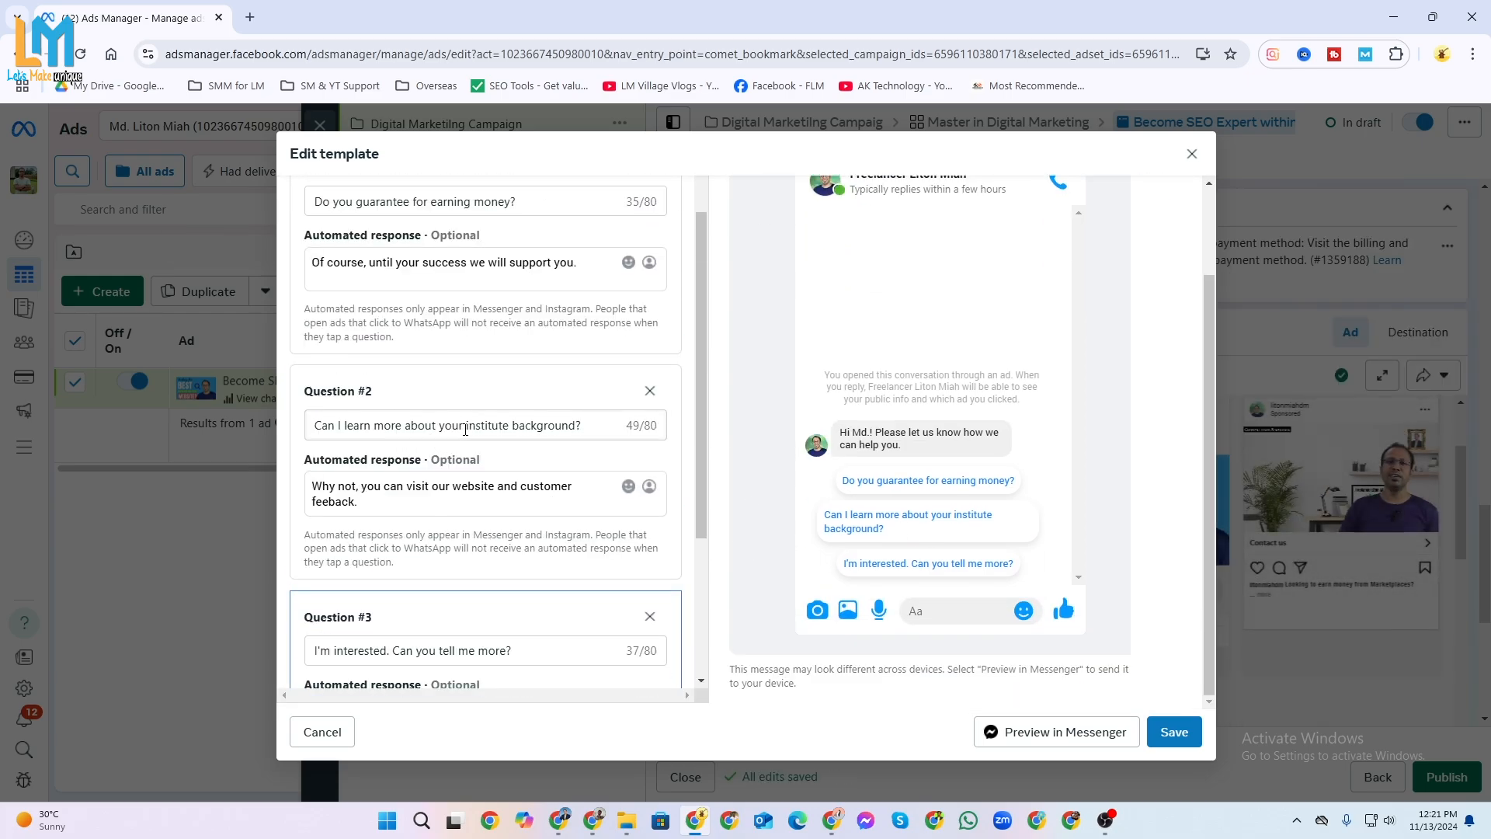
left_click_drag(512, 425, 581, 430)
key("BackSpace")
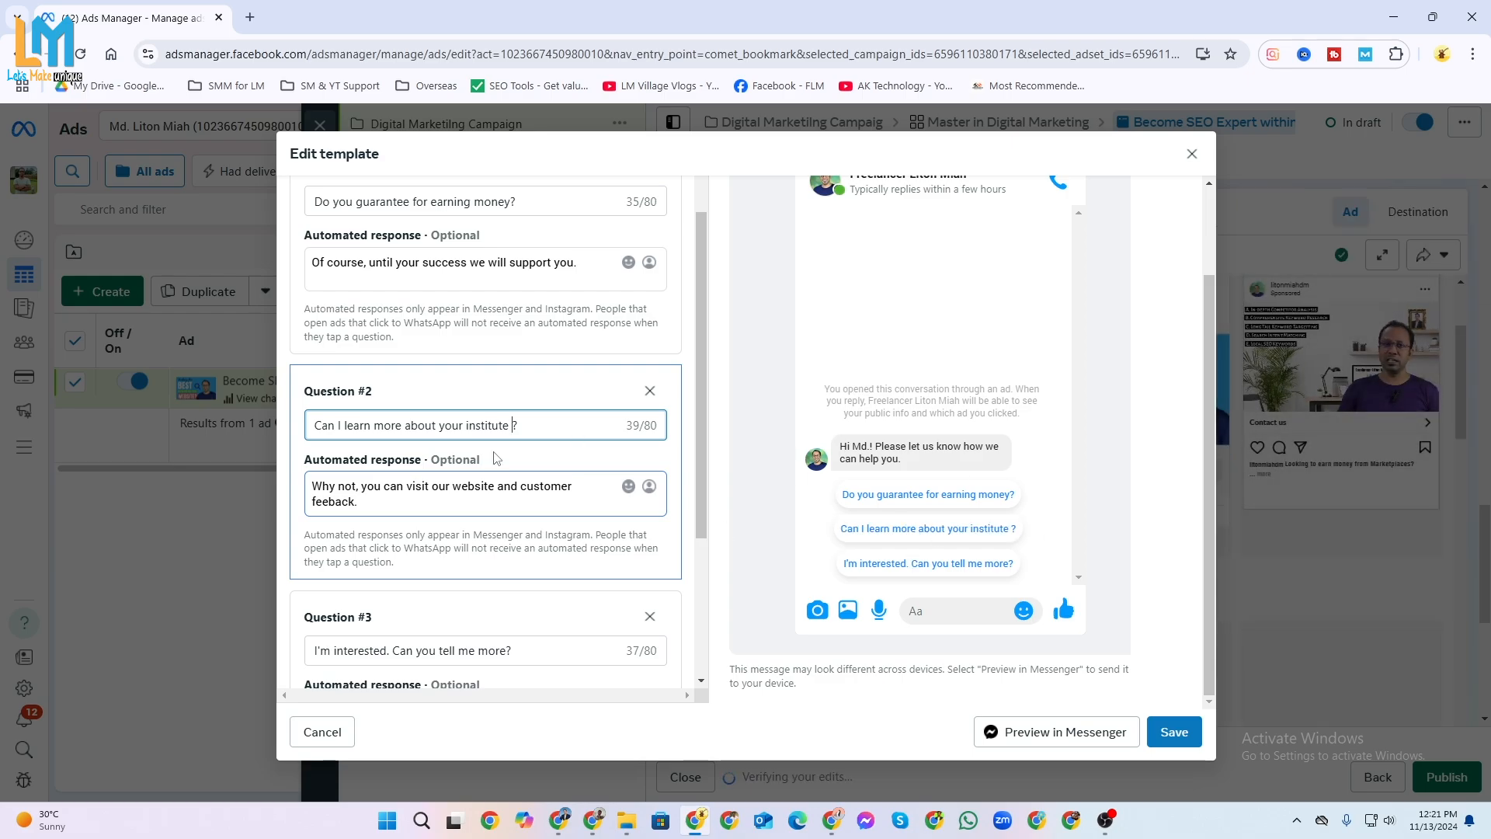
scroll(505, 423, "down", 3)
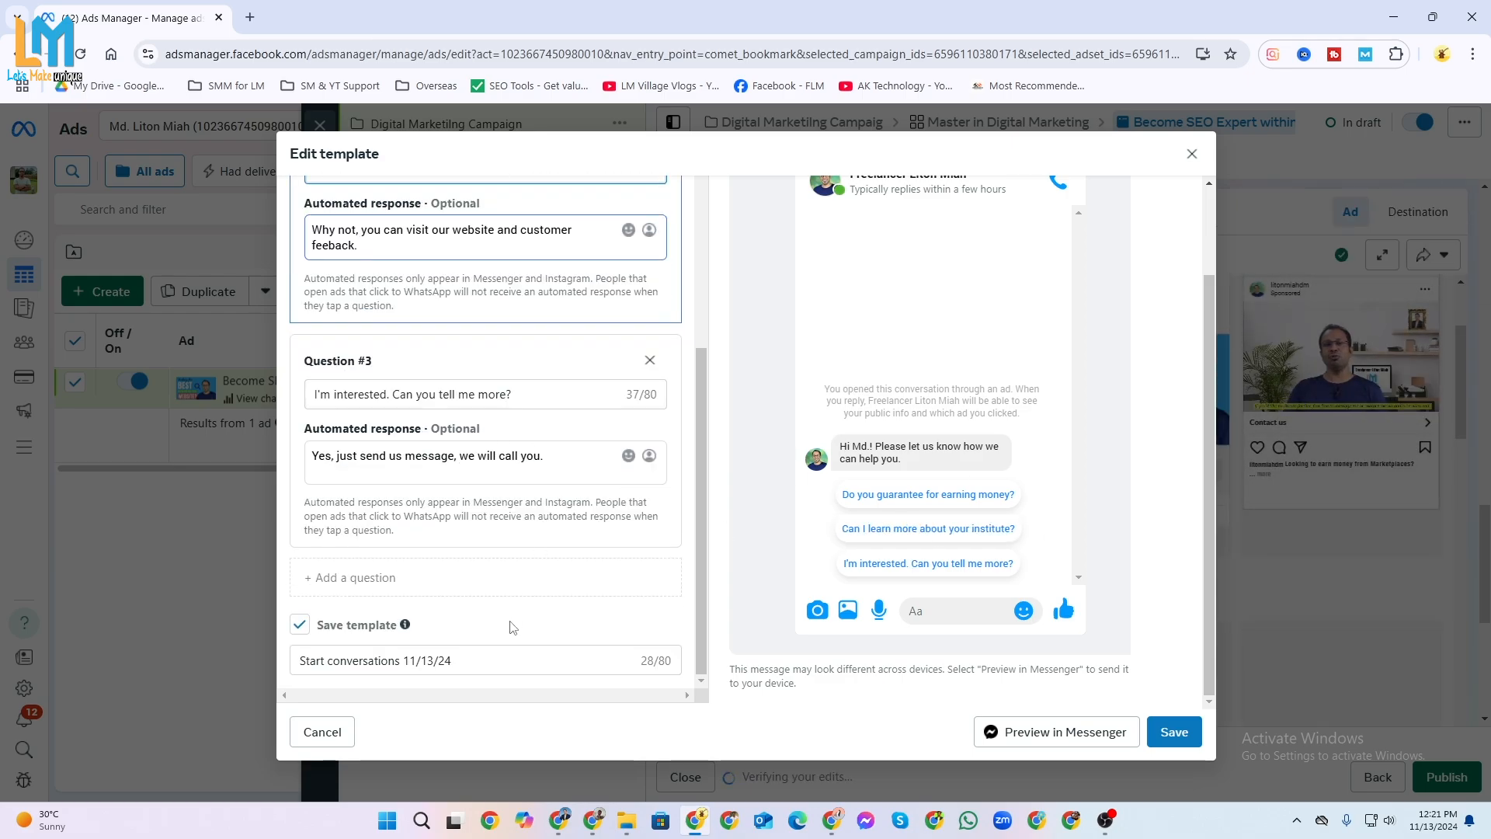
left_click(1167, 733)
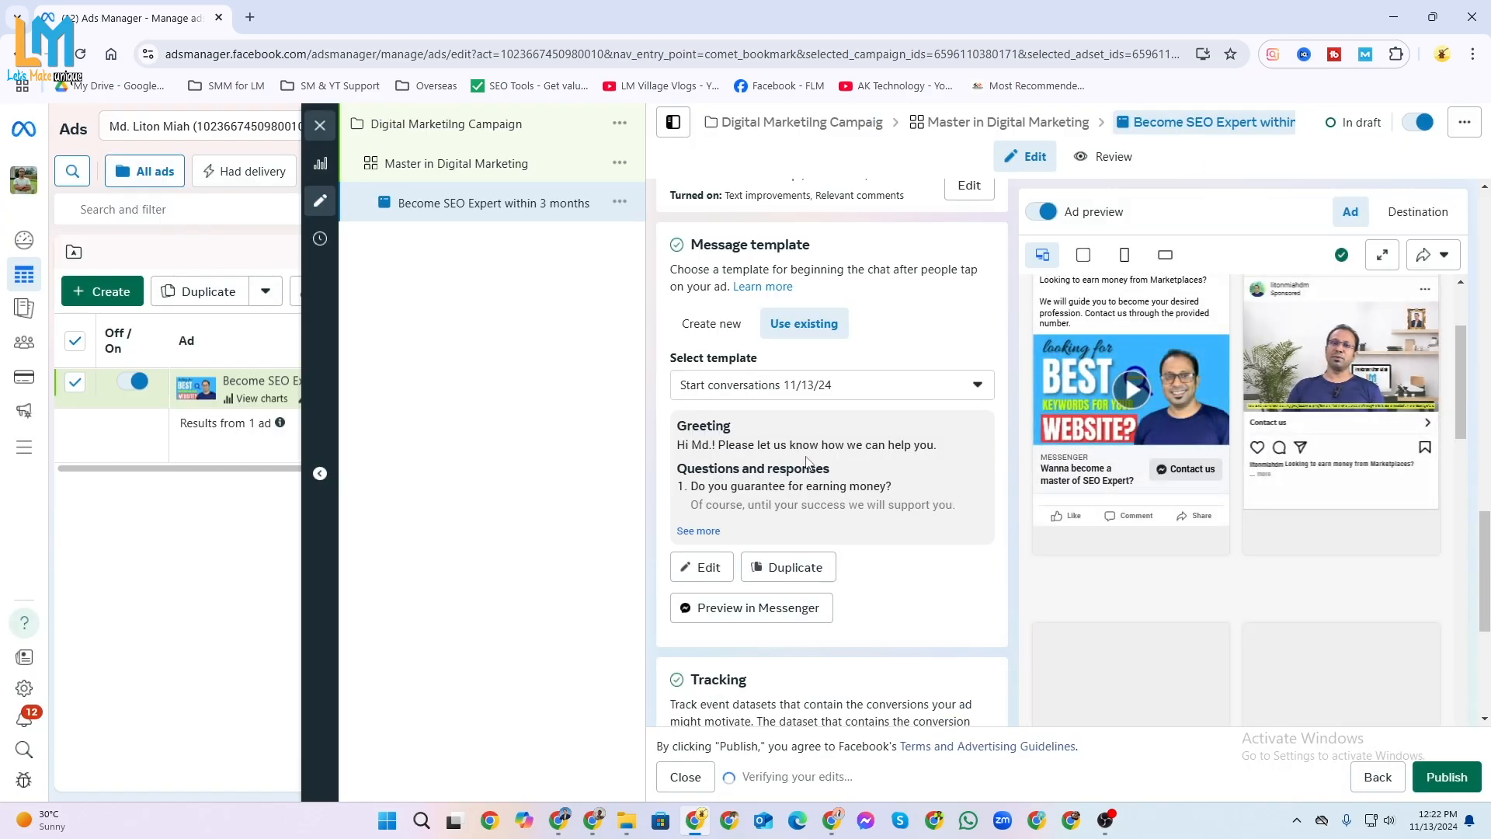
Expand the saved template's full questions and responses and review the remaining ad settings through the tracking section.
left_click(702, 531)
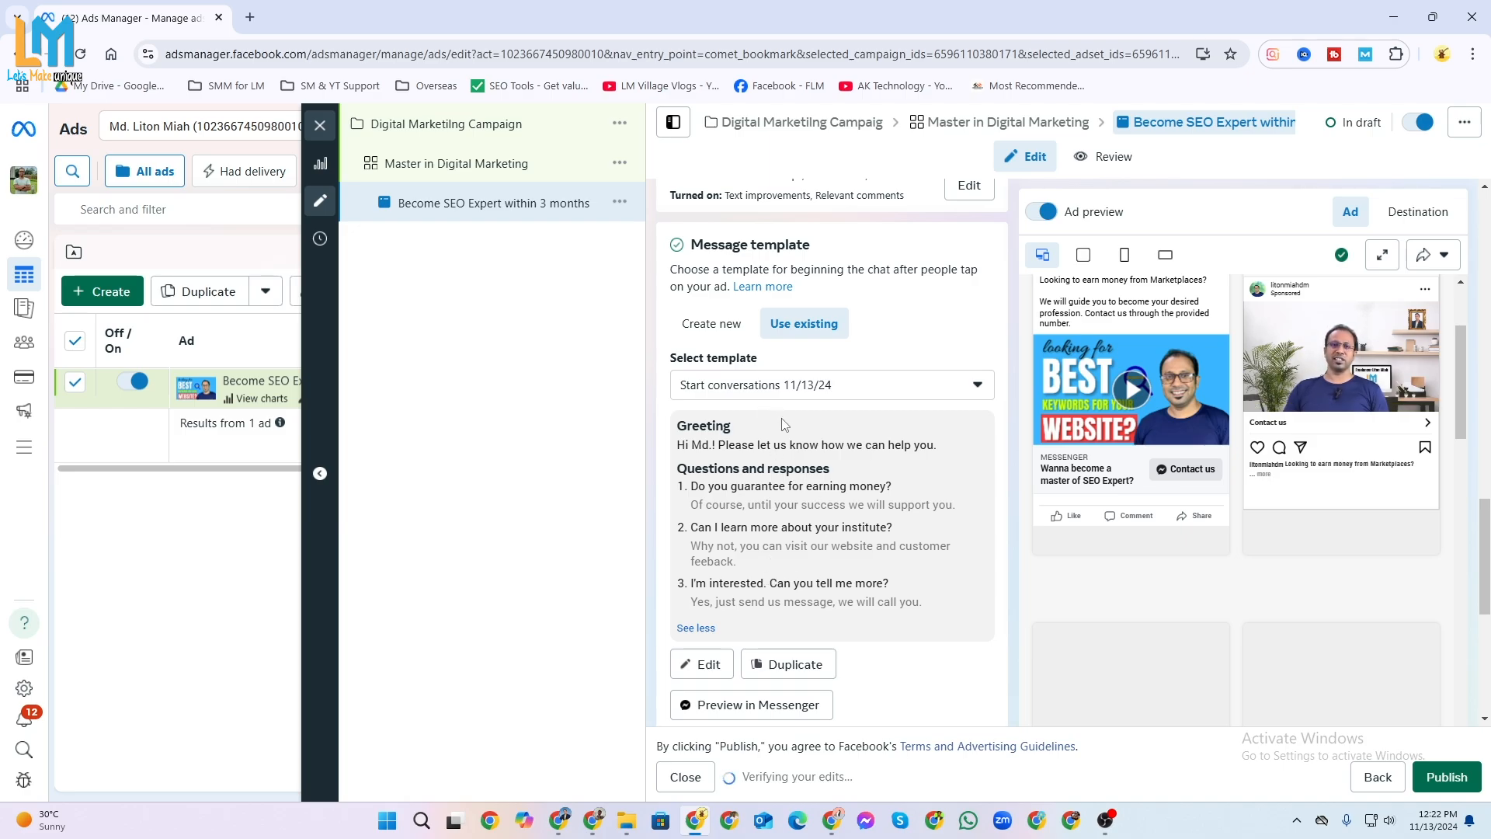
scroll(815, 523, "up", 6)
scroll(816, 523, "up", 8)
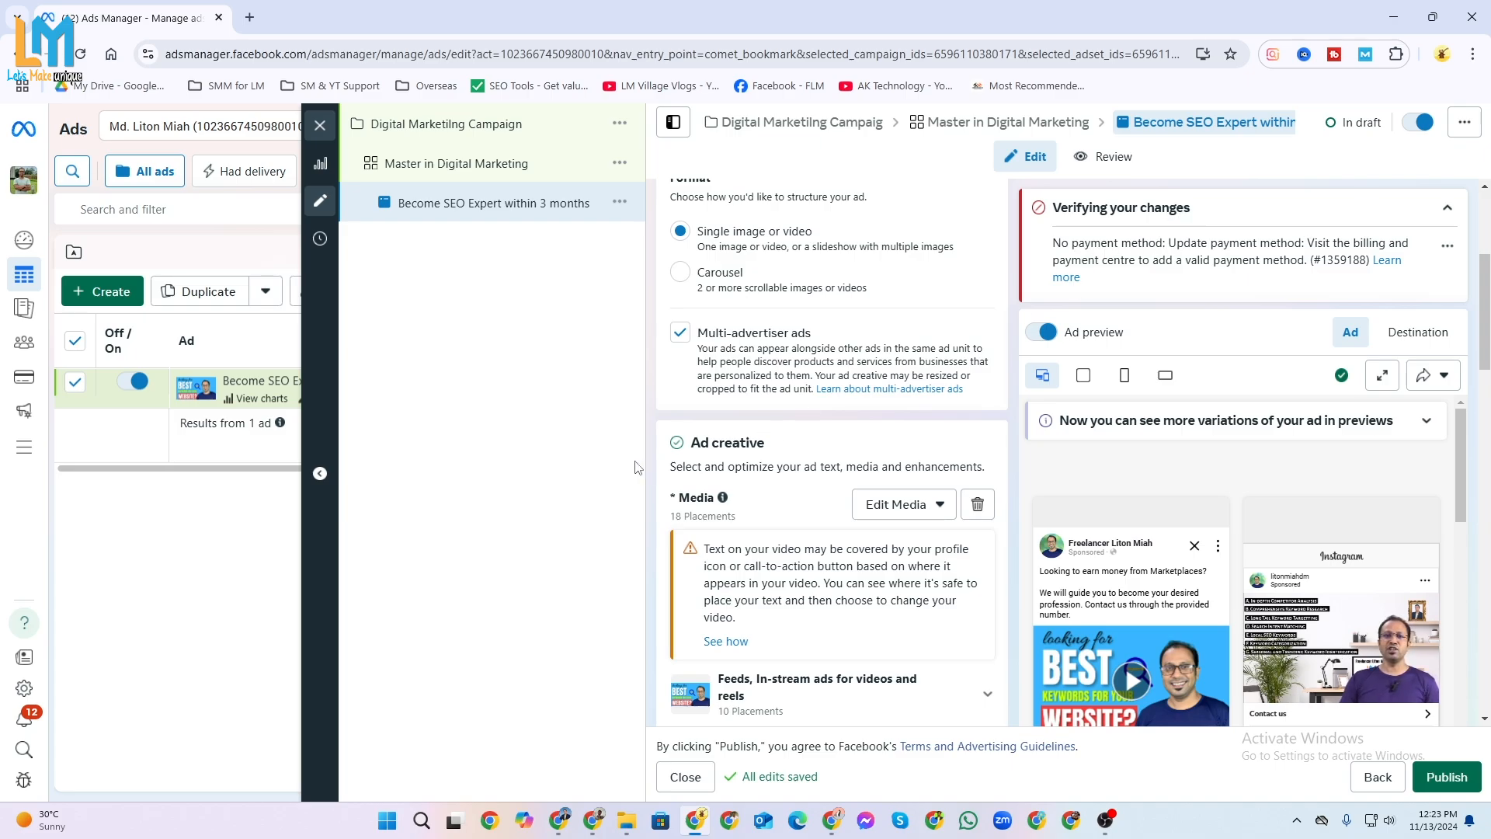
scroll(1297, 641, "down", 10)
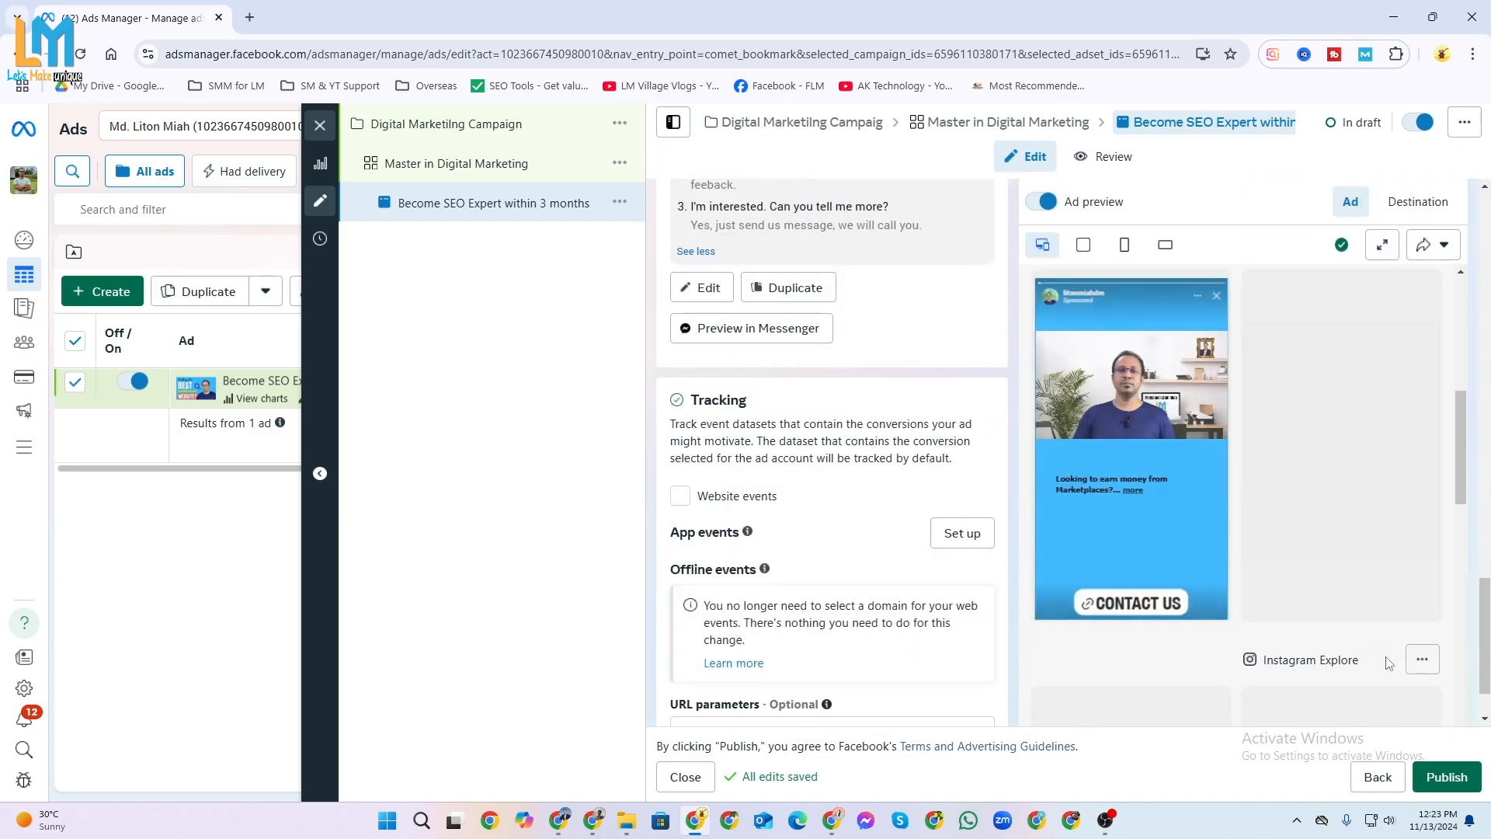
scroll(1290, 626, "down", 2)
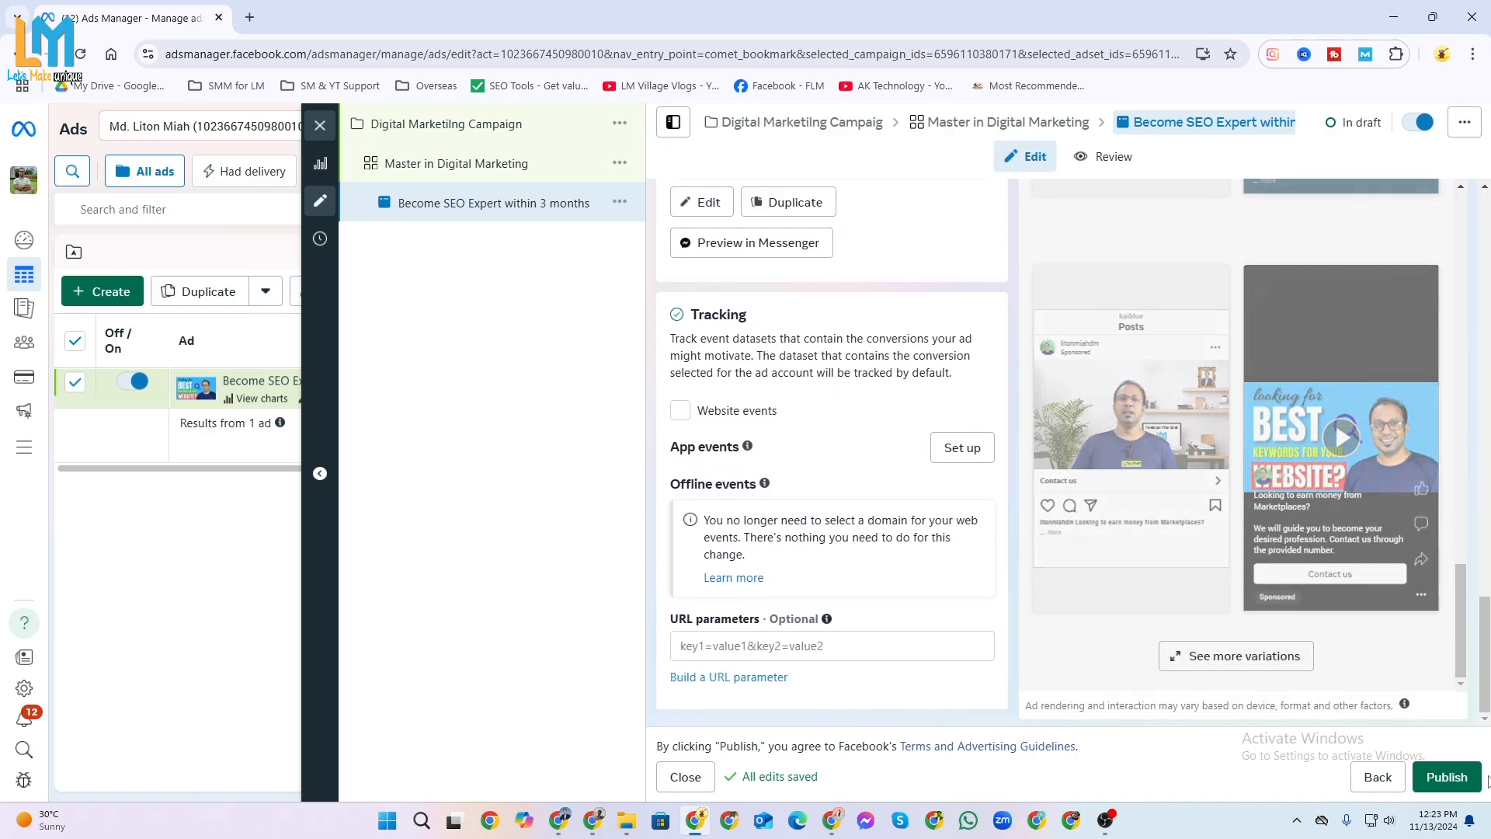
Start publishing the ad and review the payment setup's business location, currency, time zone and business information.
left_click(1443, 775)
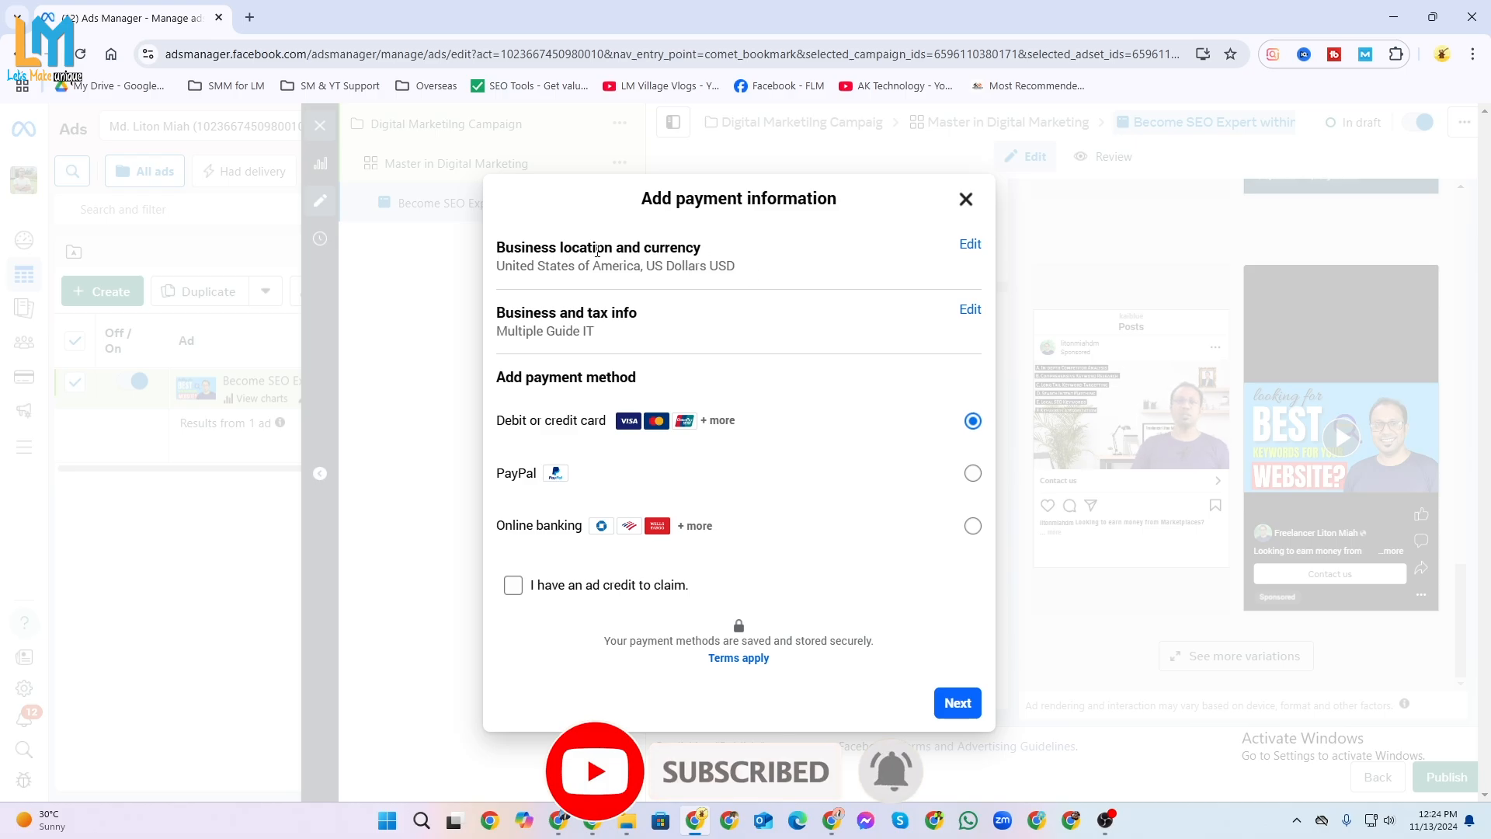
left_click(976, 245)
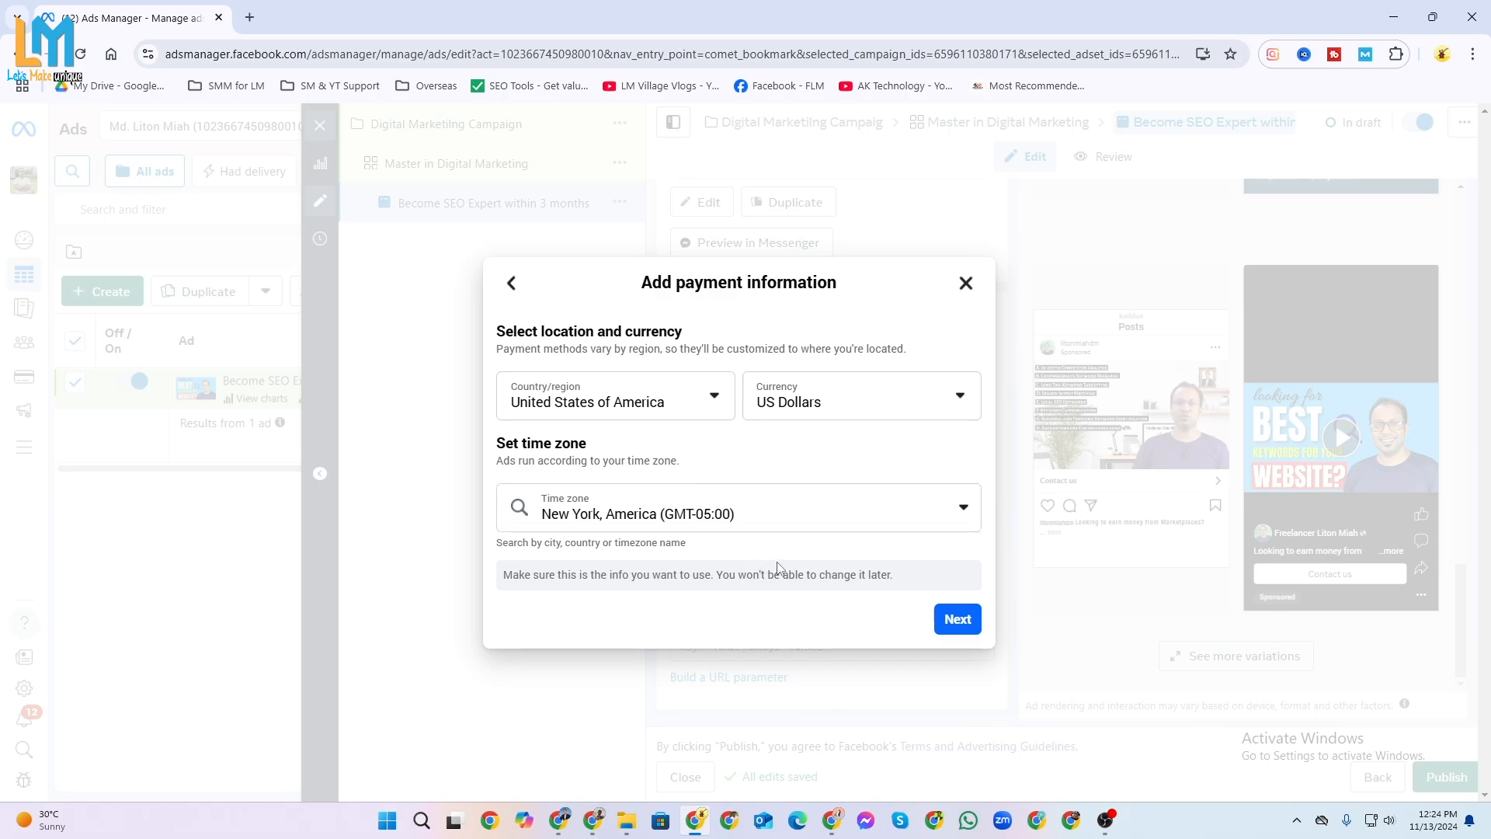
left_click(933, 413)
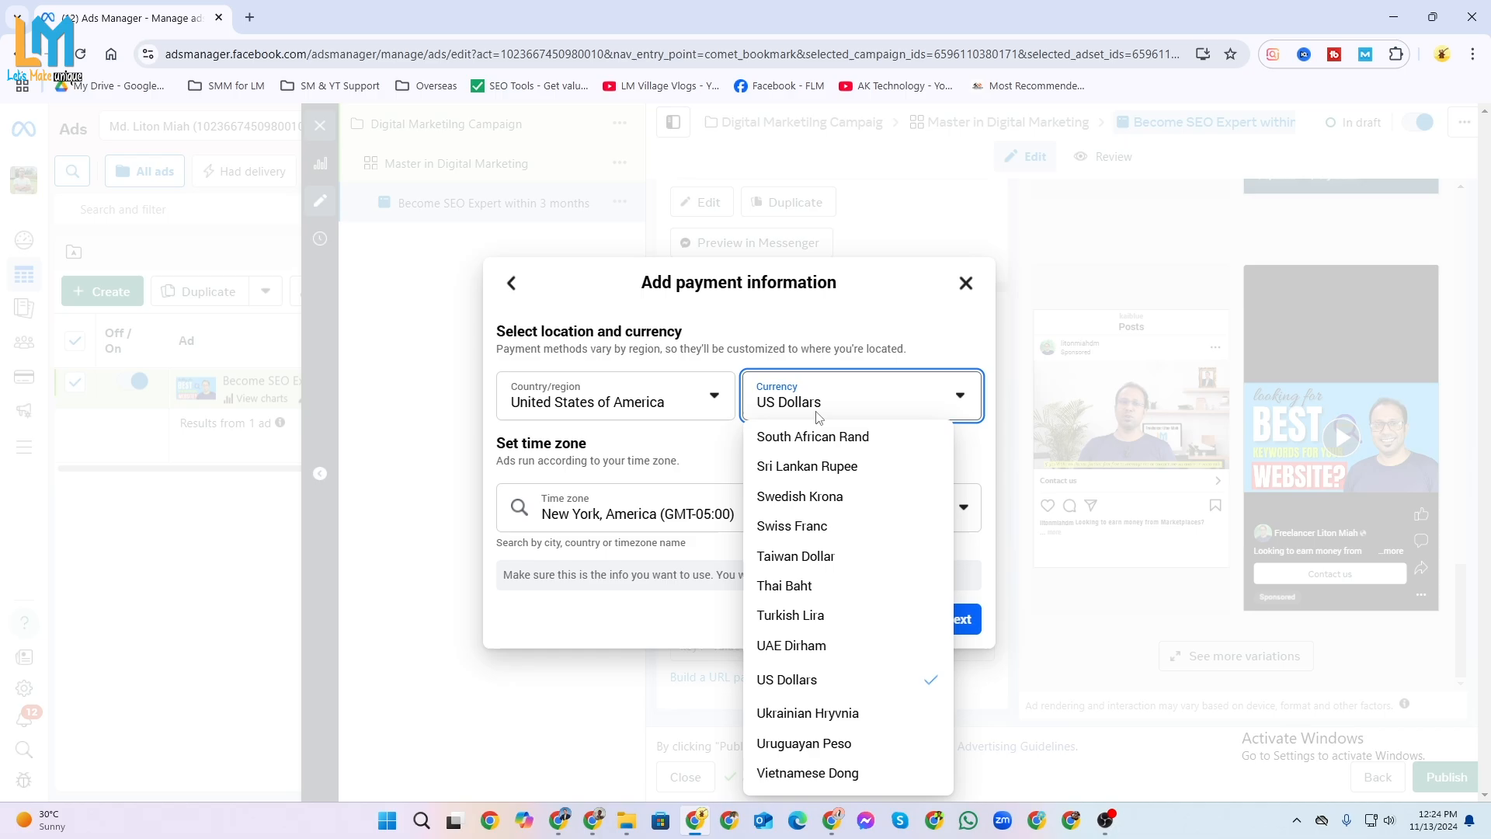
left_click(822, 342)
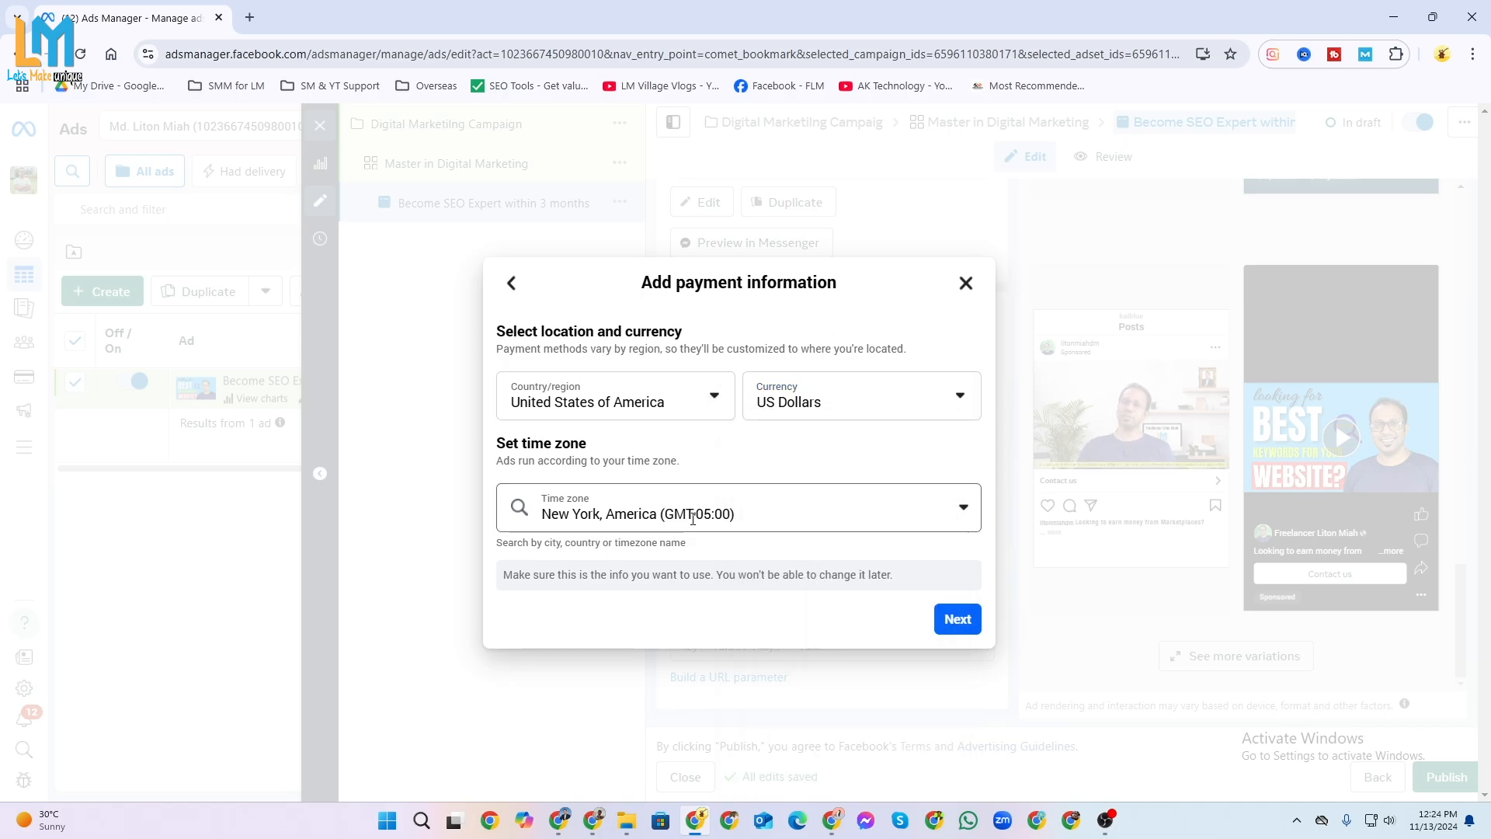
left_click(513, 283)
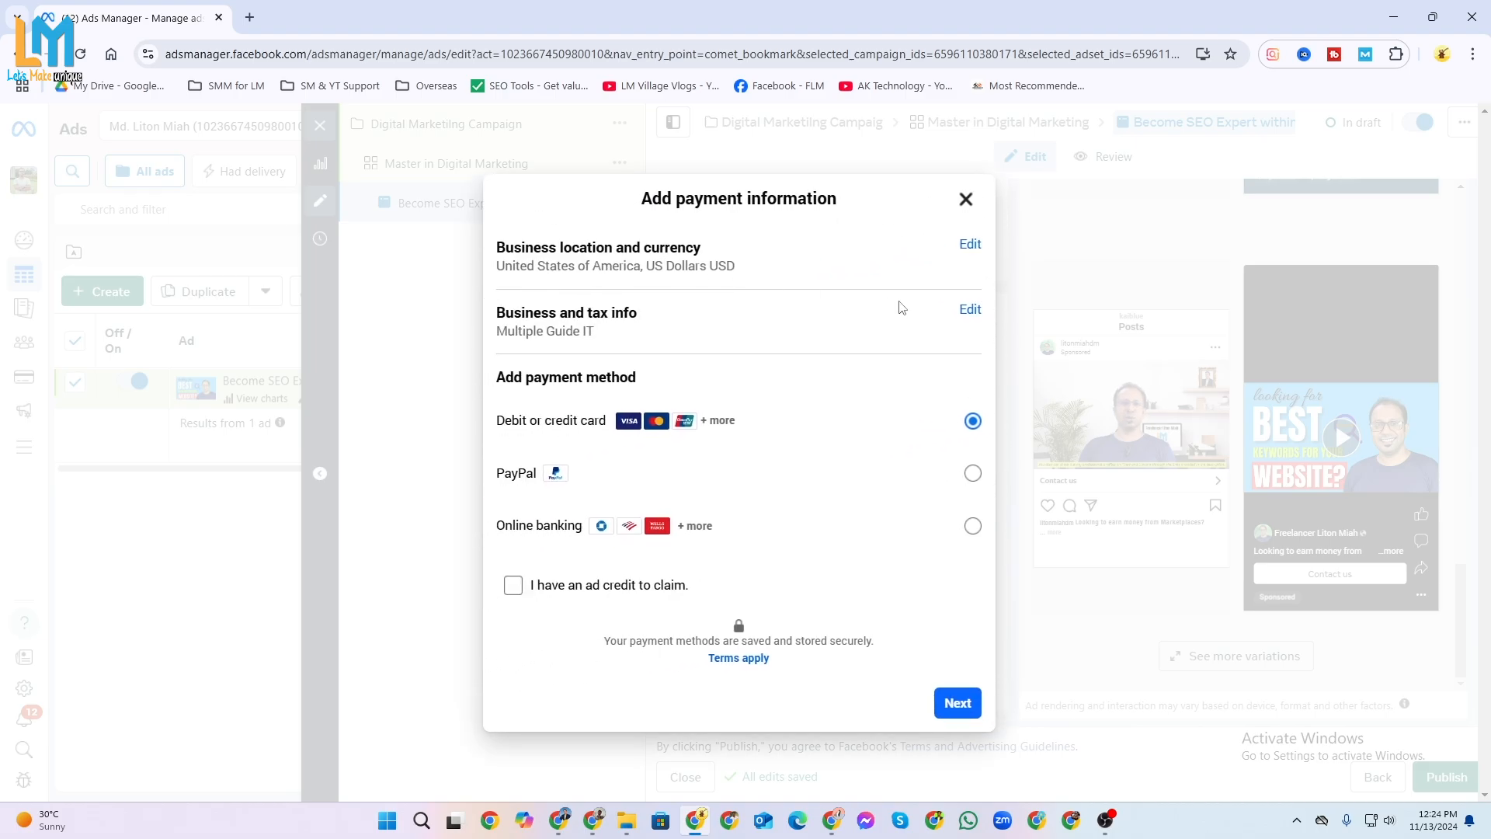
left_click(971, 309)
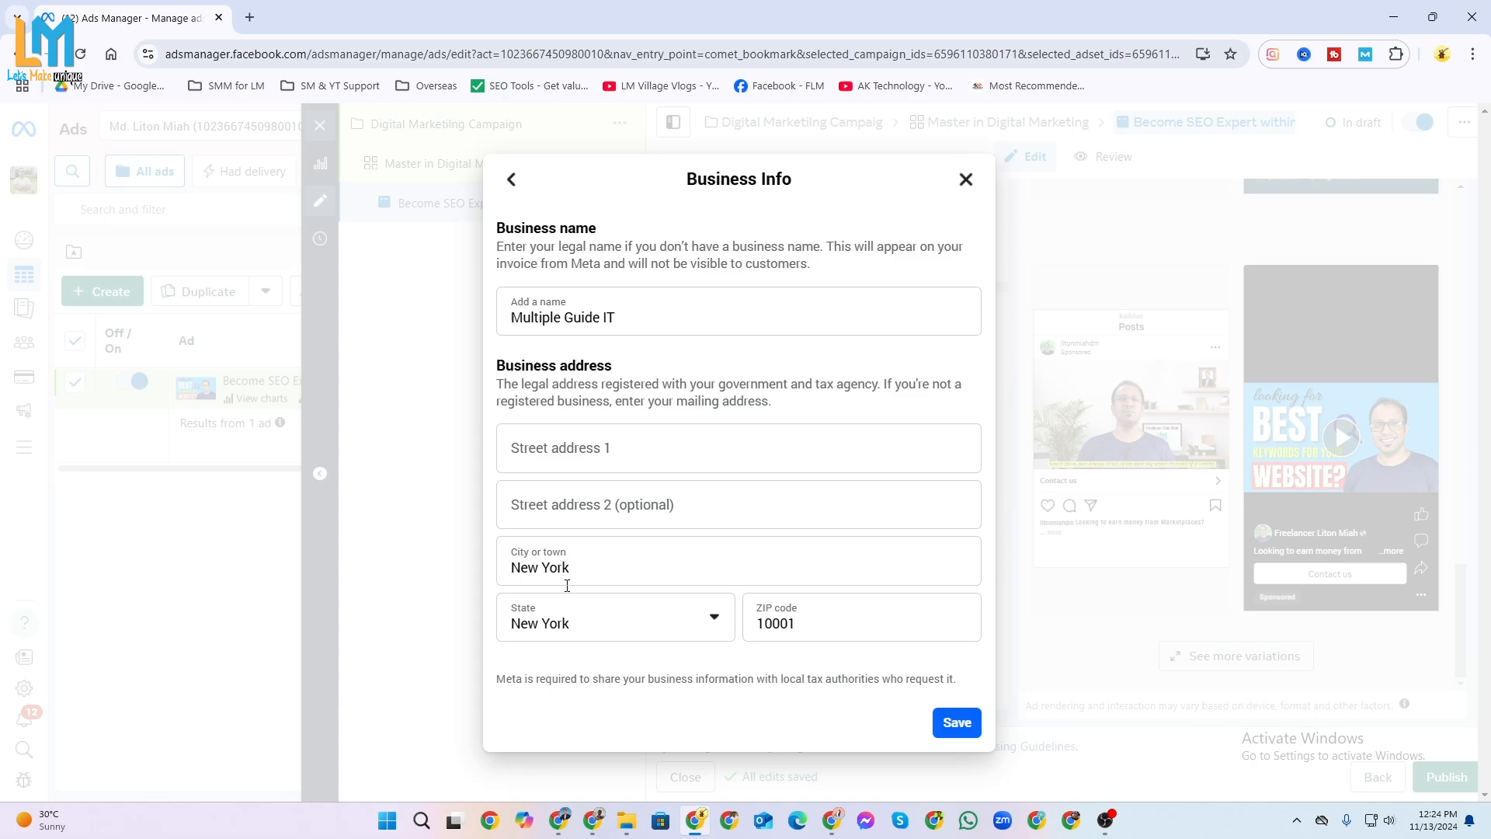
left_click(956, 735)
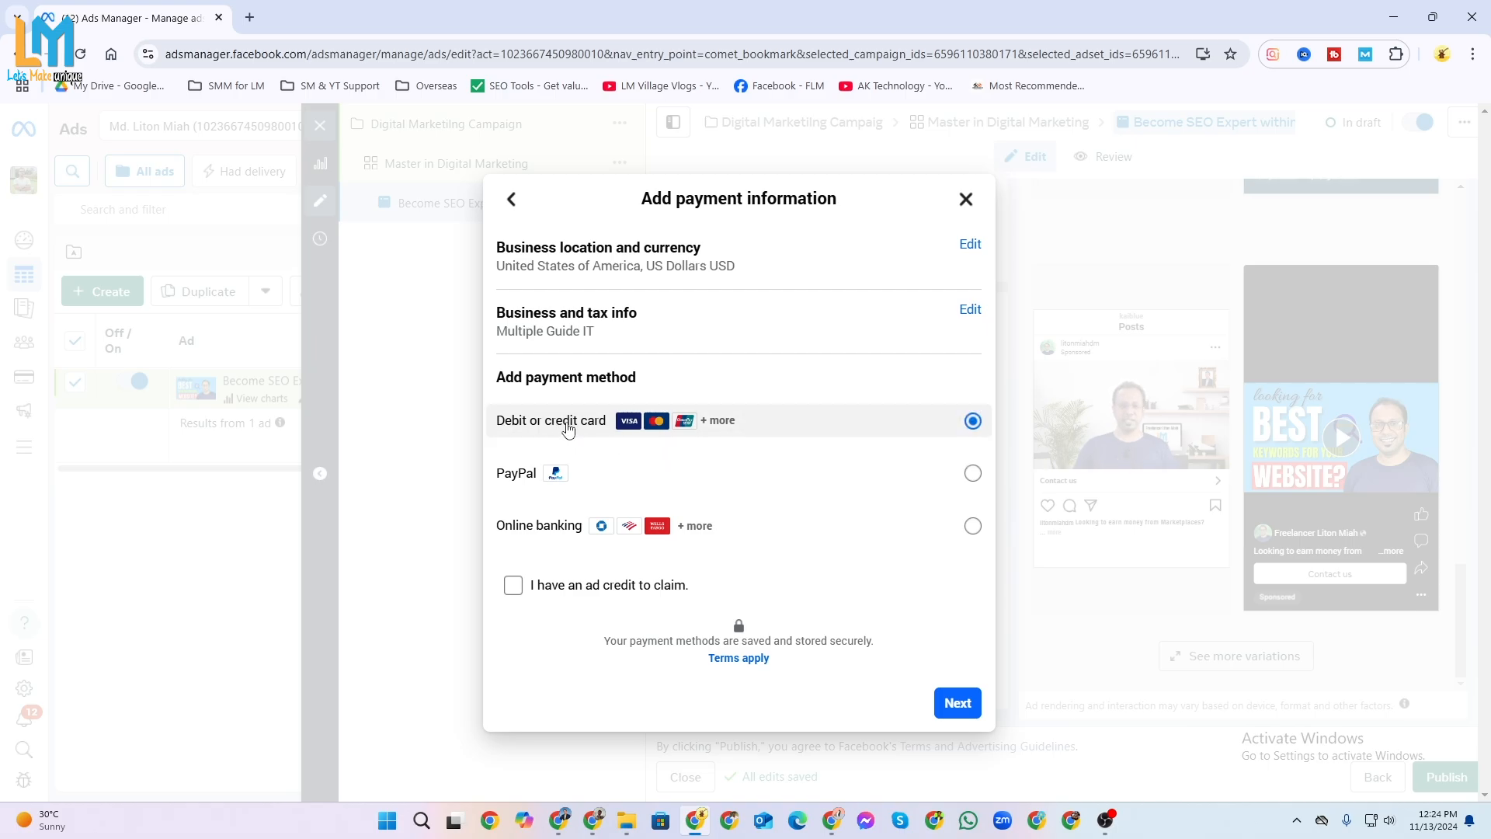
Try to save the debit or credit card form without card details and exit the payment setup.
left_click(956, 704)
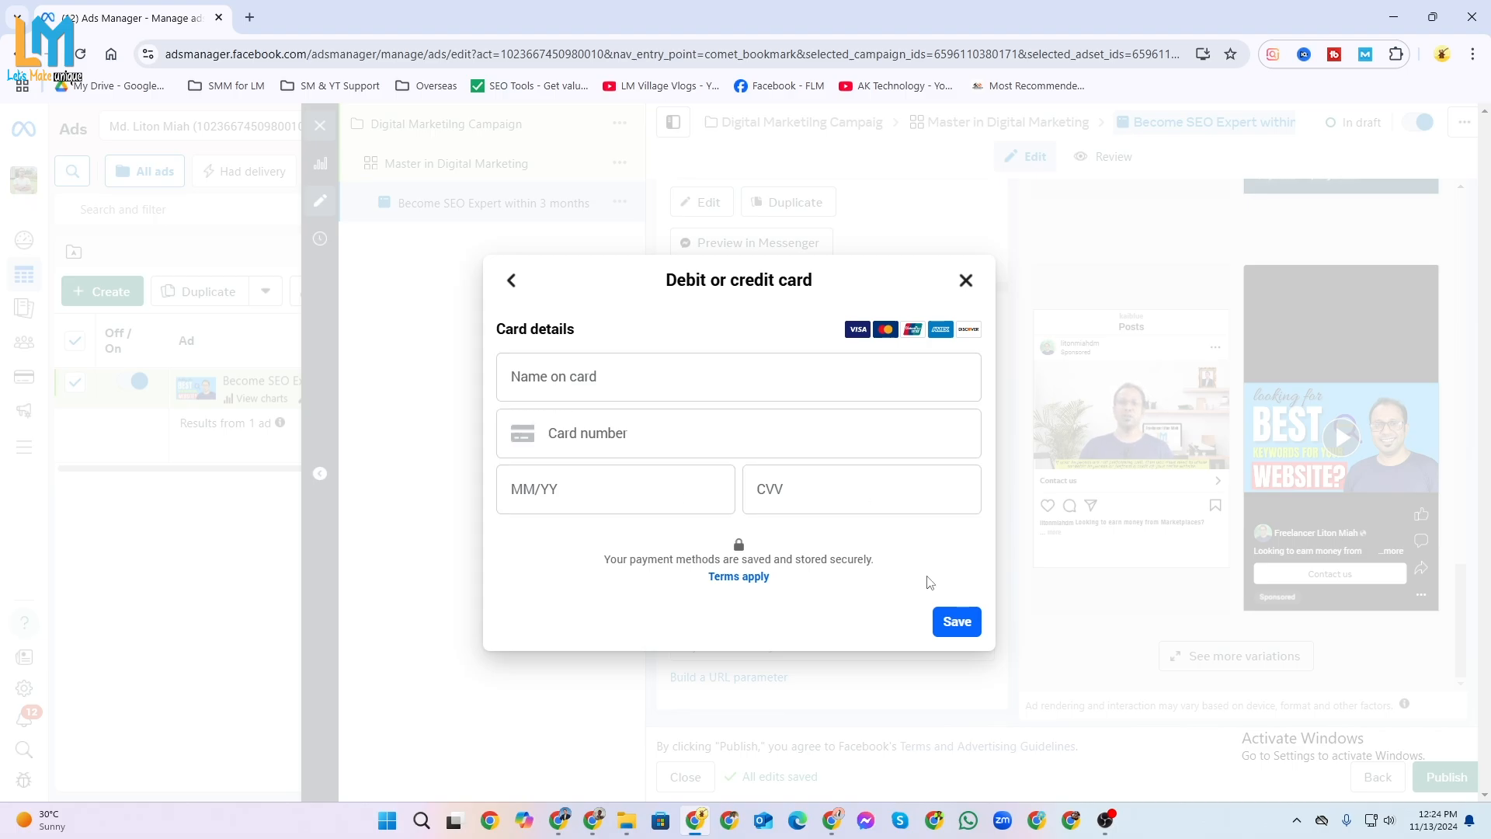
left_click(958, 622)
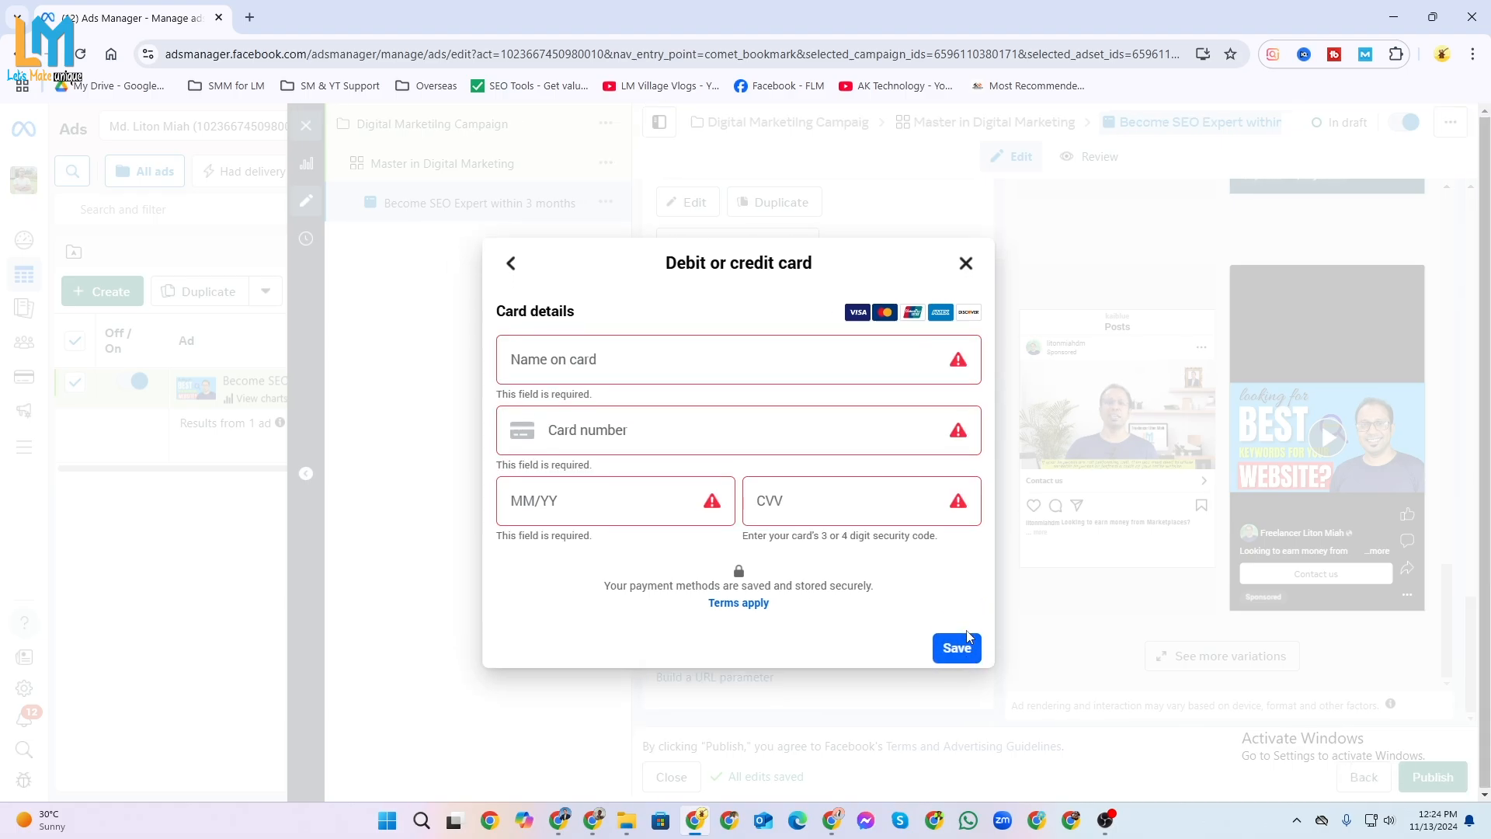
left_click(967, 260)
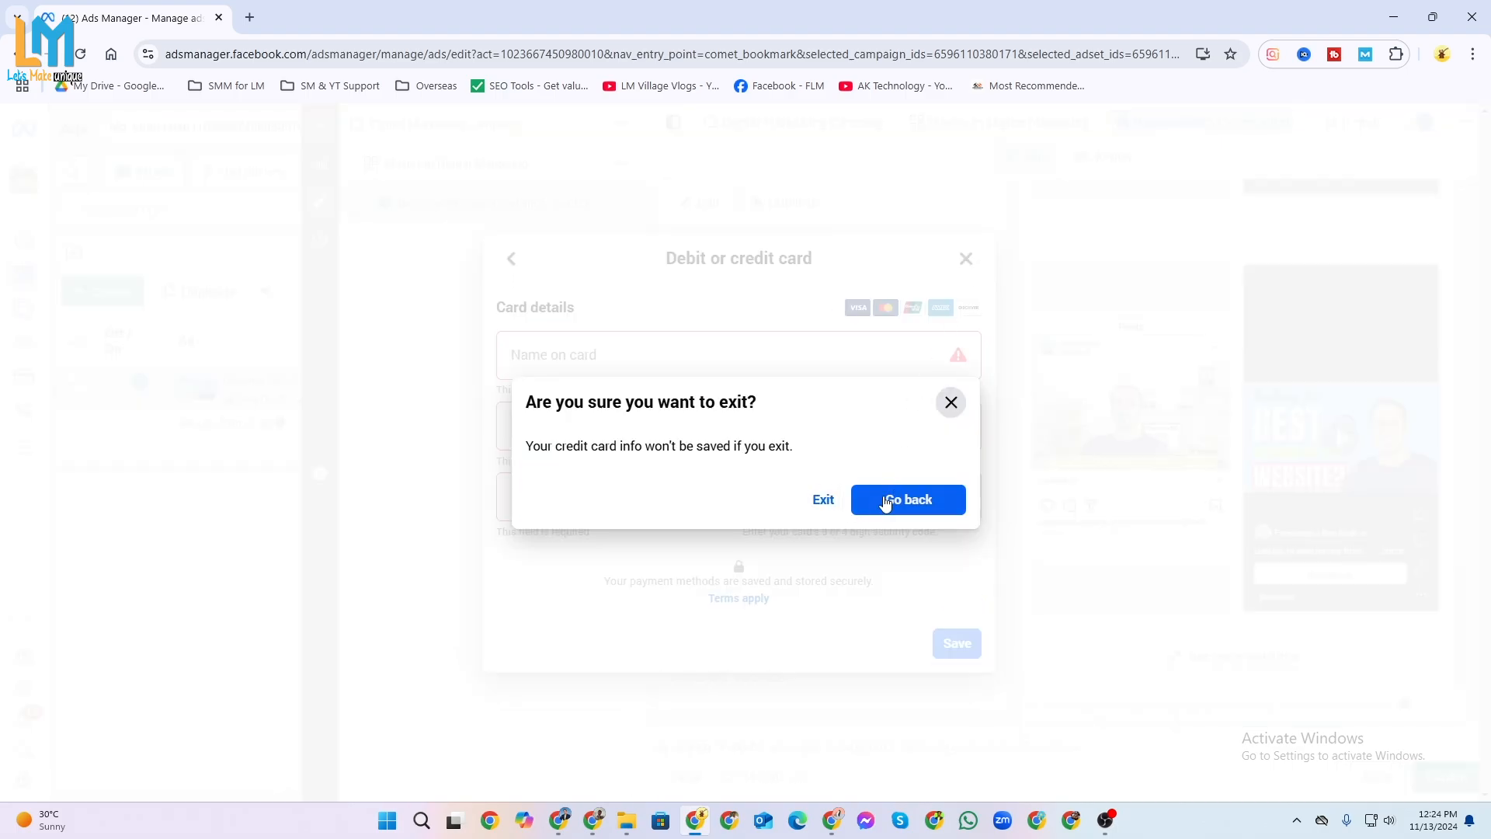
left_click(886, 501)
left_click(958, 259)
left_click(823, 499)
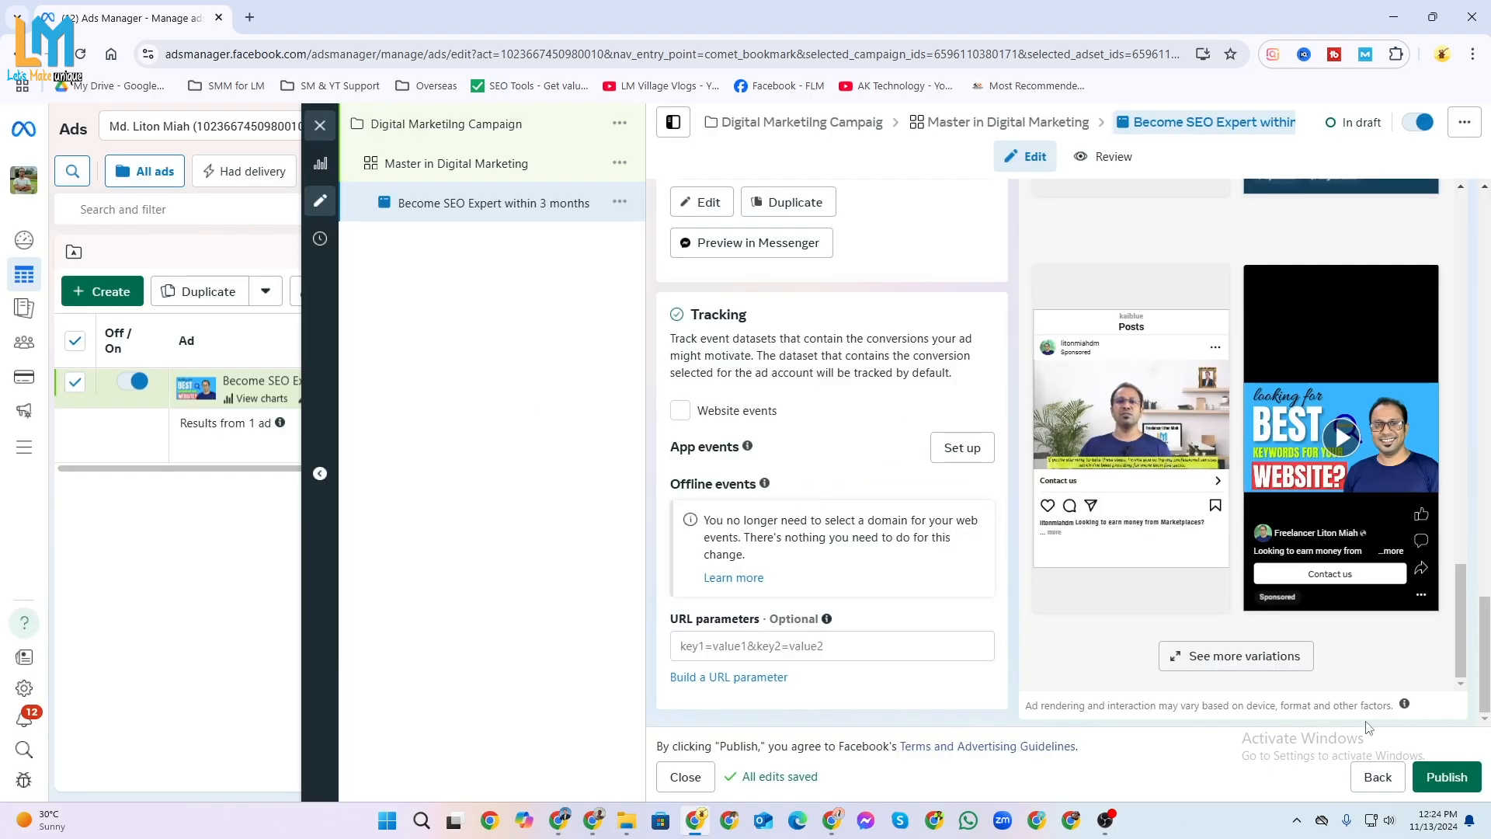